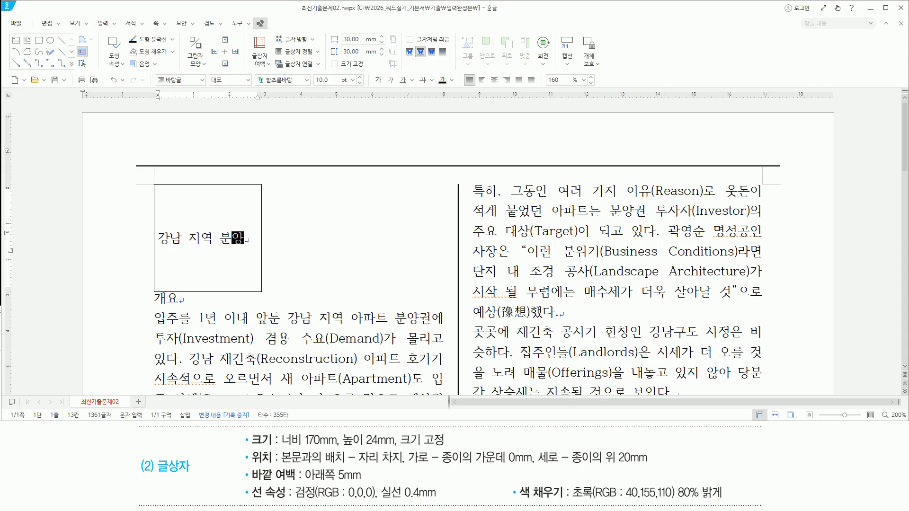
- Complete the text box title as "강남 지역 분양권 인기" and add "발표일자: " on a new line
text(ㅣㄴㄱ)
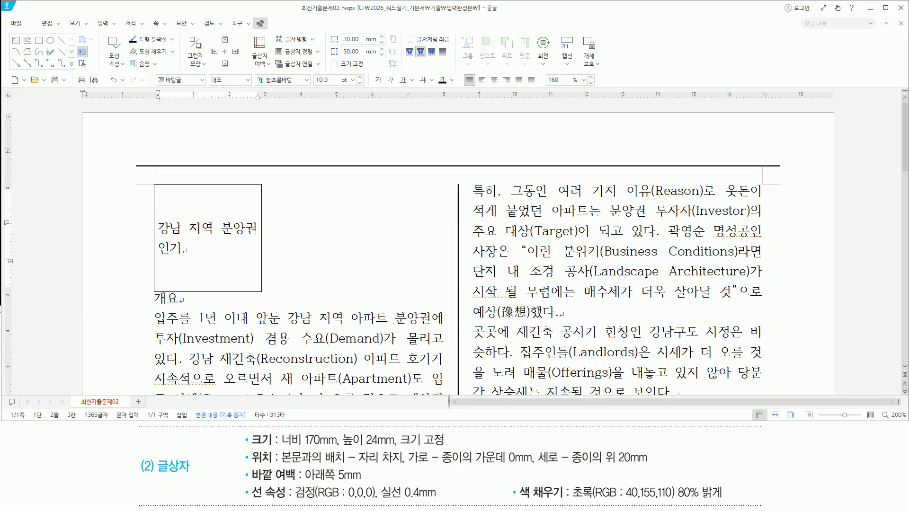
key(Return)
text(ㅂㅏㄹㅍㅛㅇㅣㄹㅈ)
key(Hangul)
text(:)
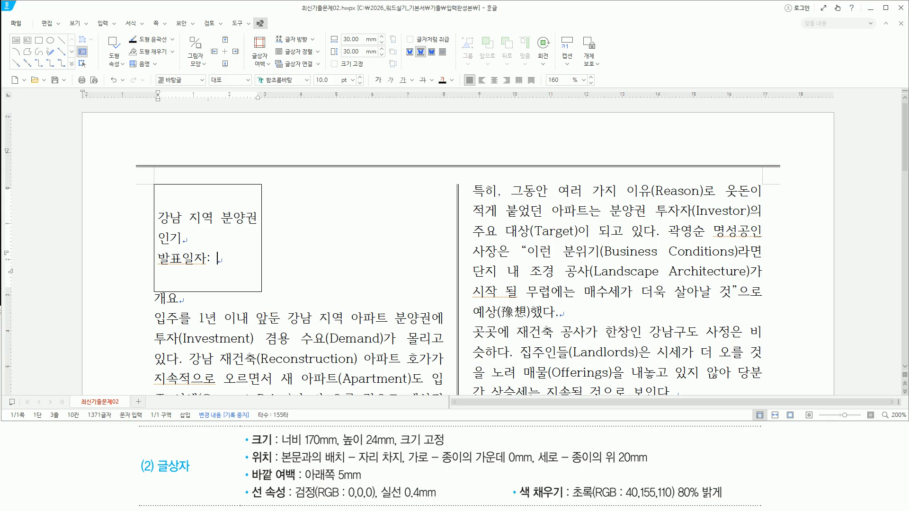
key(shift+Left)
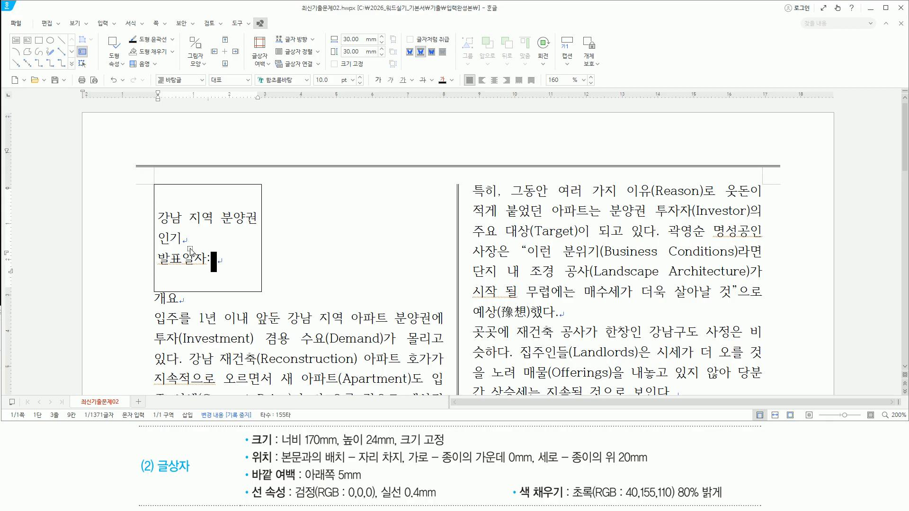
drag(220, 254, 260, 266)
key(Escape)
click(236, 269)
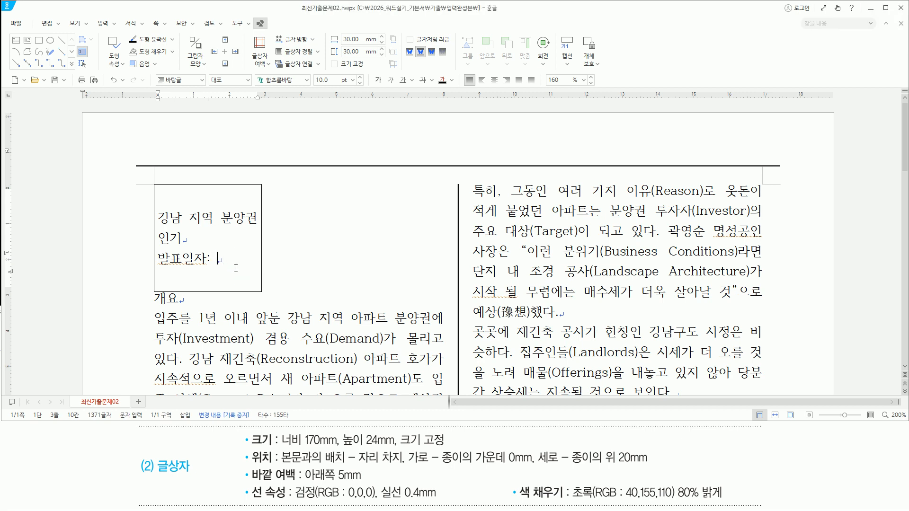
- Add a third line in the text box with the label "작성자: " followed by the author's name
key(Return)
text(작성자)
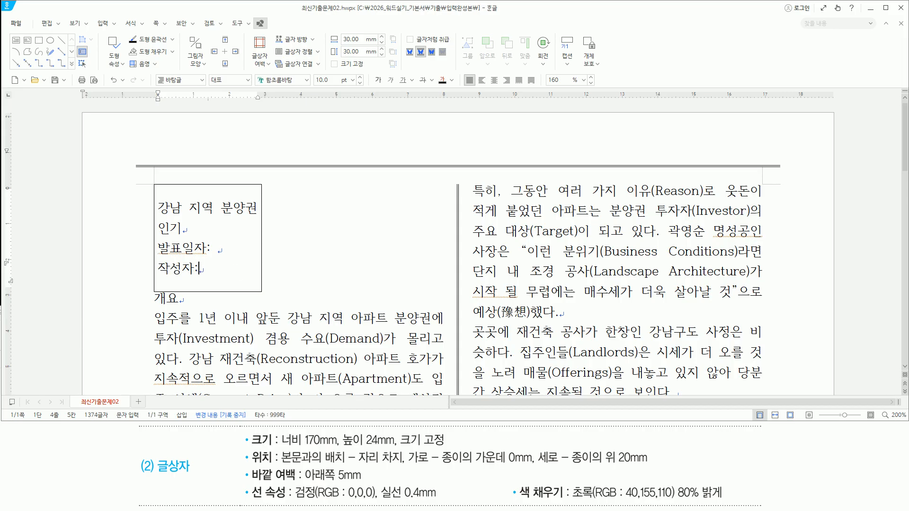
text(: 임한ㅇ)
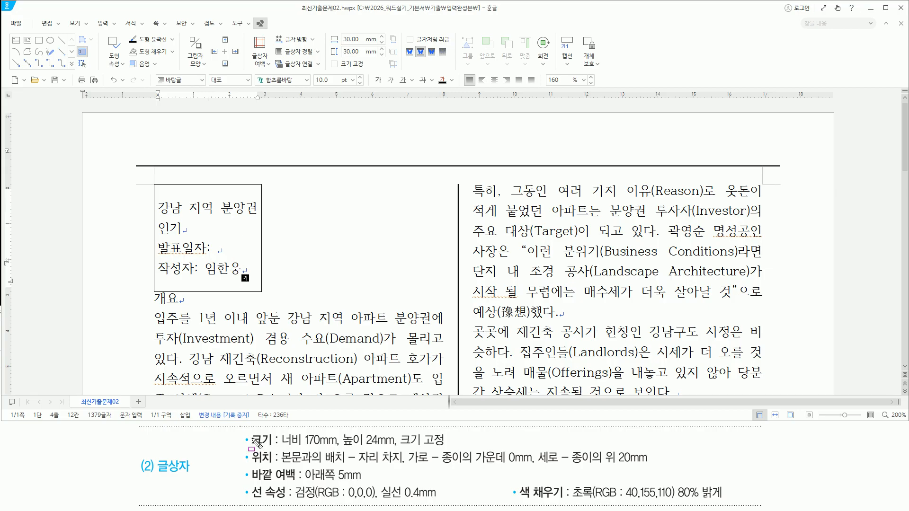
mouse_move(239, 430)
mouse_down()
mouse_move(286, 472)
mouse_move(455, 506)
mouse_move(732, 505)
mouse_up()
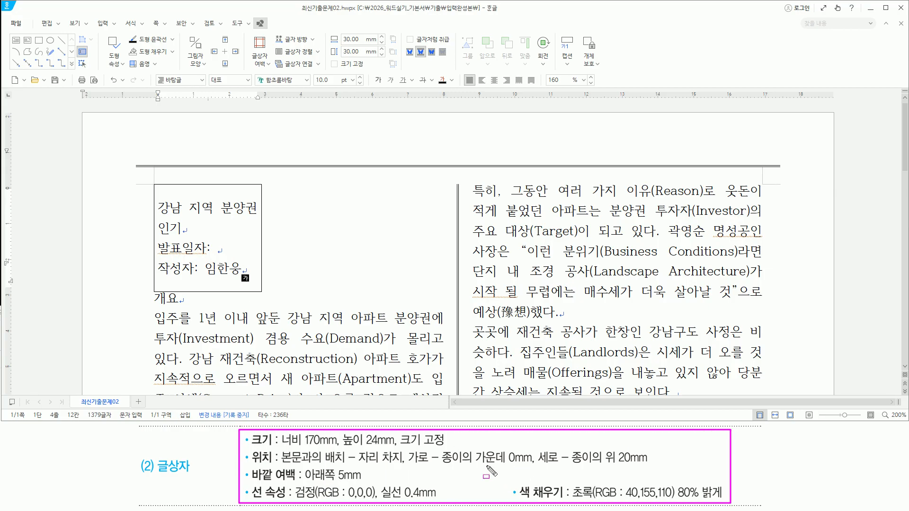
key(Escape)
- Set the text box's width to 170 mm and height to 24 mm in its object properties, and fix the size
click(248, 273)
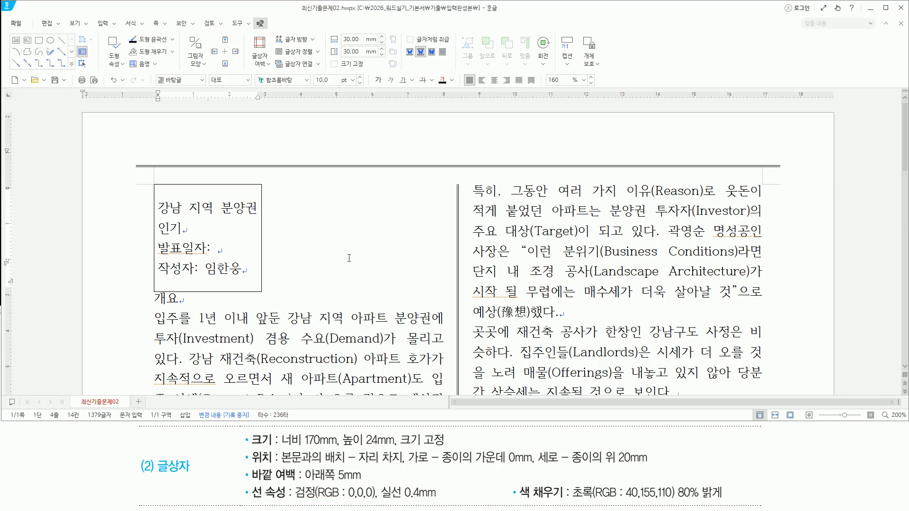
key(ctrl+n)
key(k)
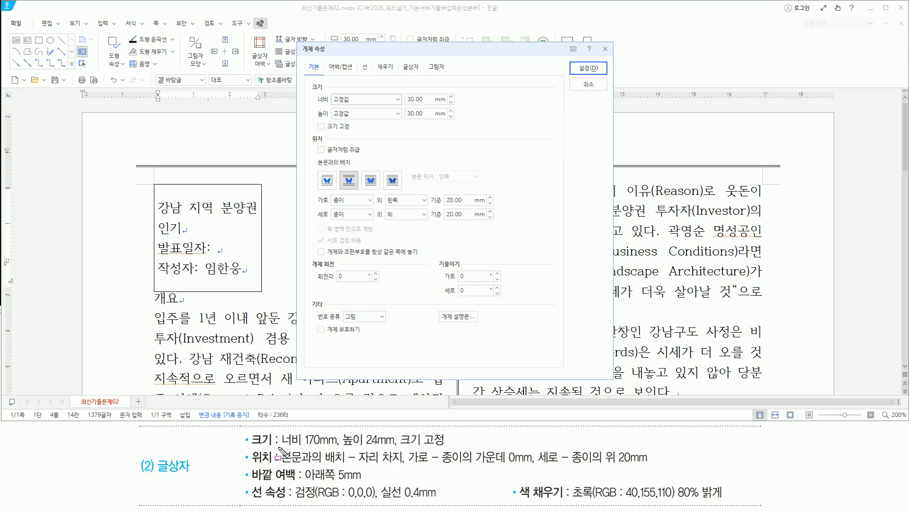
drag(280, 447, 468, 448)
key(Escape)
key(Tab)
text(1)
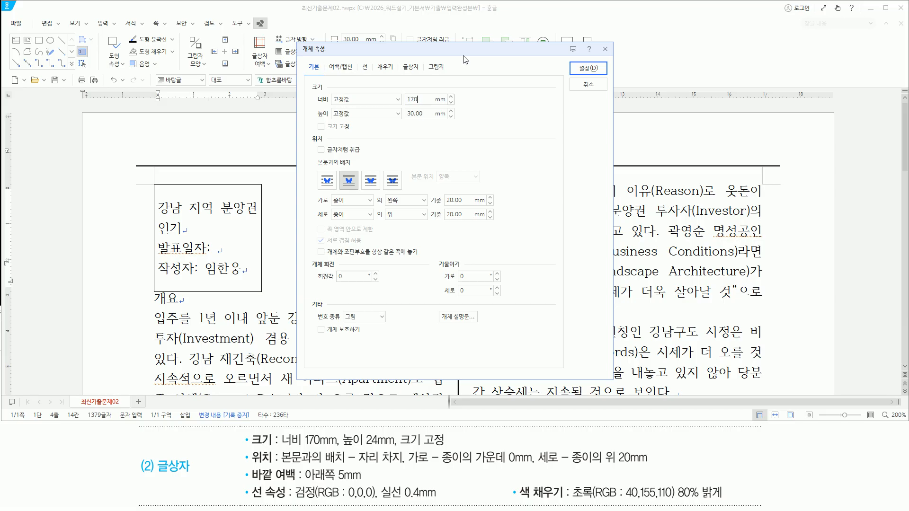
key(Tab)
key(Tab)
text(24)
key(Tab)
key(space)
drag(403, 89, 435, 120)
drag(311, 120, 357, 131)
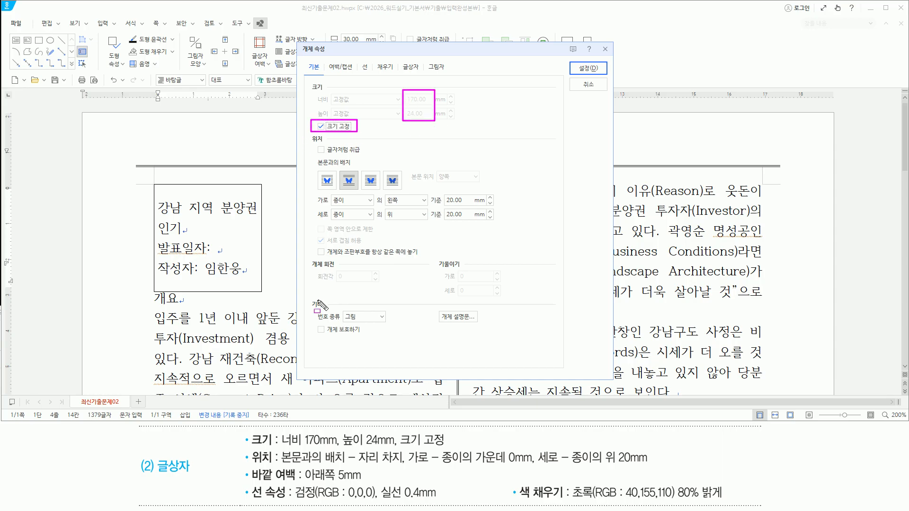
mouse_move(251, 449)
mouse_down()
mouse_move(271, 465)
mouse_move(406, 466)
mouse_up()
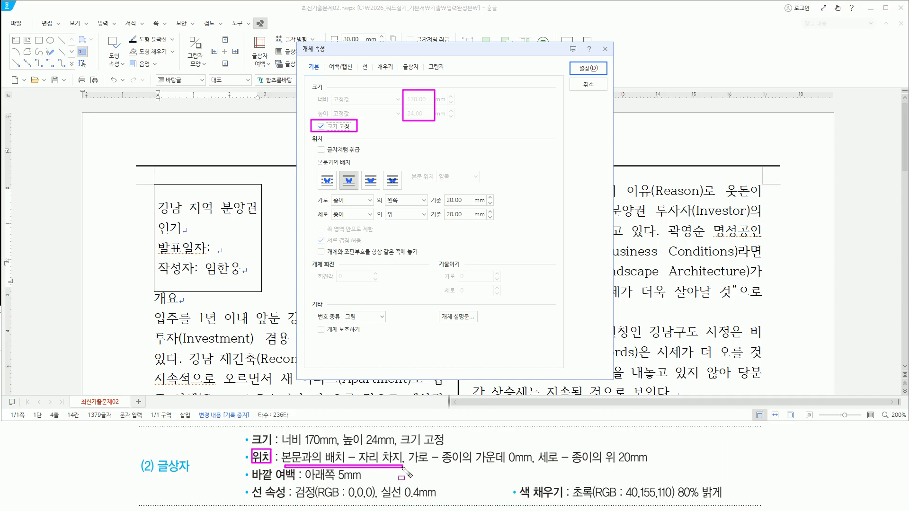
drag(340, 169, 359, 194)
mouse_move(408, 446)
mouse_down()
mouse_move(450, 468)
mouse_move(538, 467)
mouse_up()
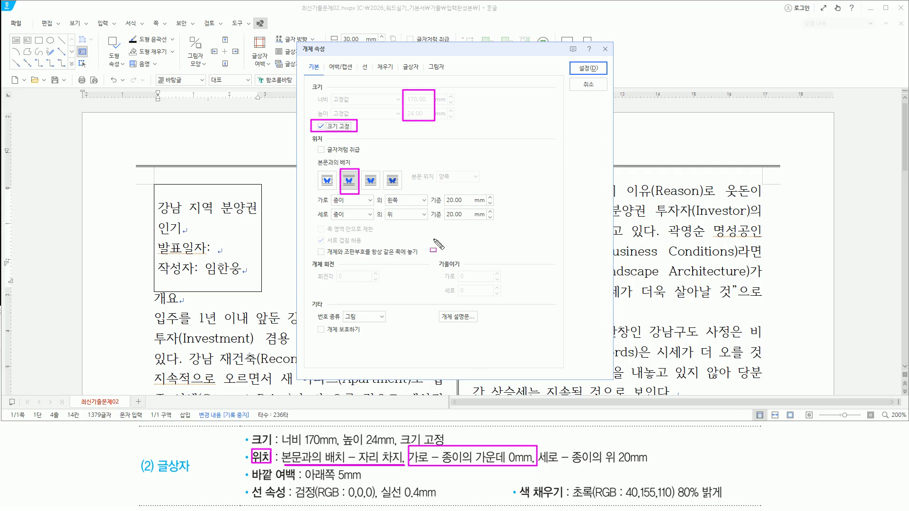
- Set the text box's horizontal position to the paper's center (가운데) with a 0 mm offset
key(Escape)
click(420, 201)
click(396, 225)
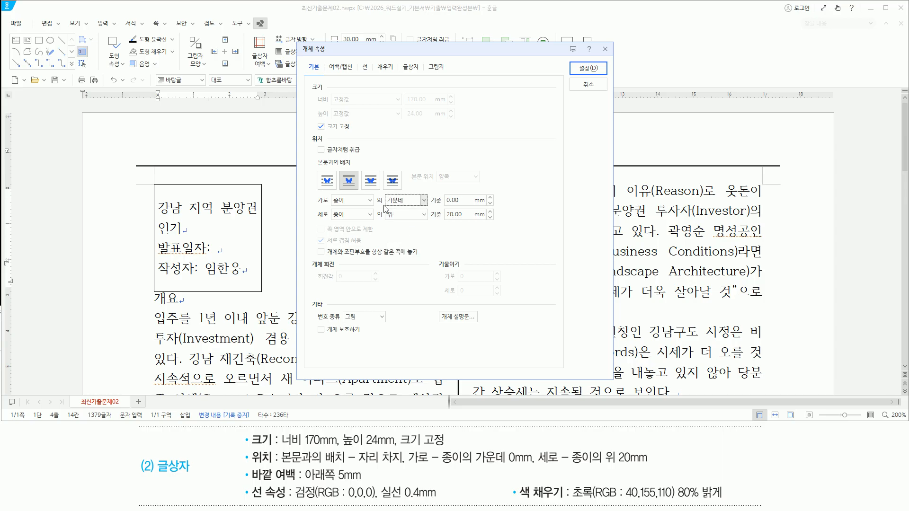
drag(386, 205, 417, 206)
drag(539, 467, 647, 466)
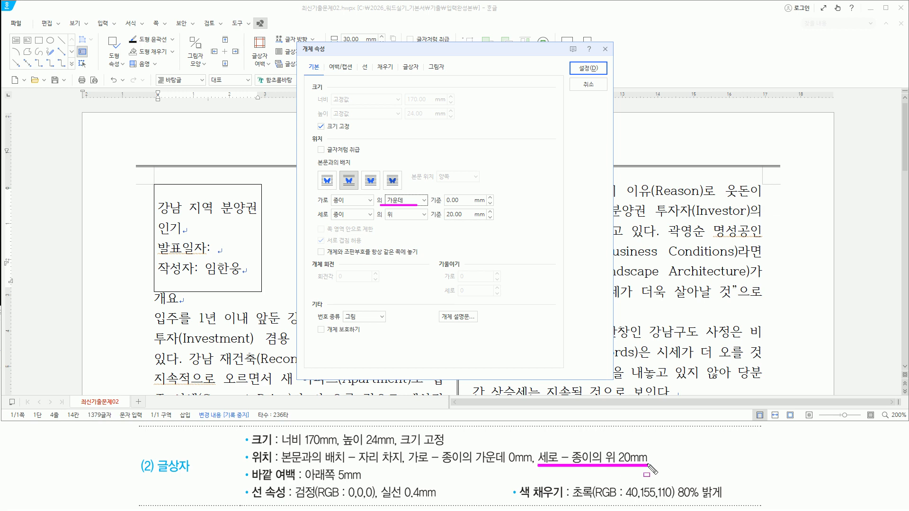
drag(332, 221, 488, 220)
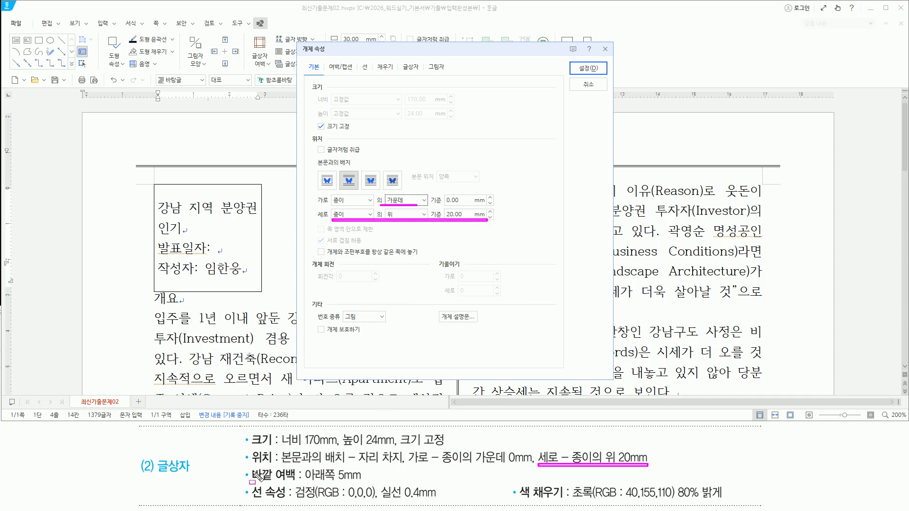
drag(249, 465, 298, 485)
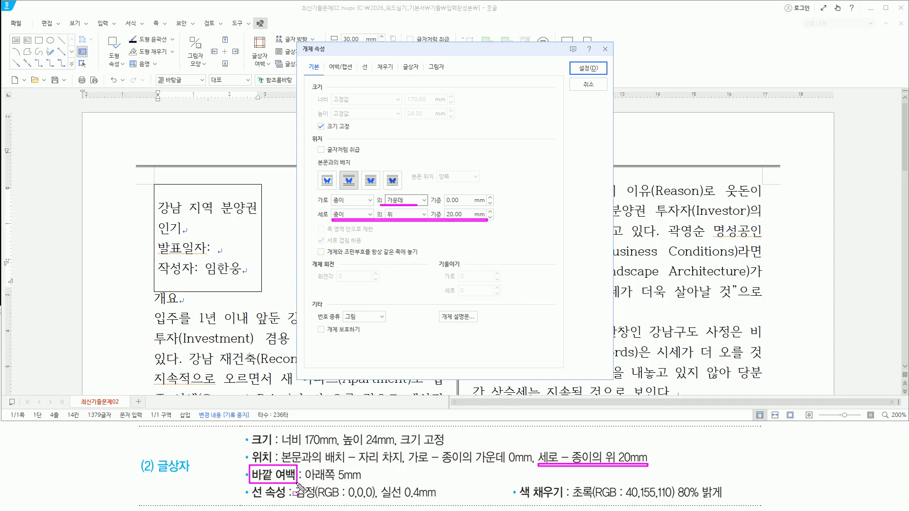
drag(326, 61, 355, 75)
- Set the text box's bottom (아래쪽) outer margin to 5 mm
key(Escape)
click(345, 69)
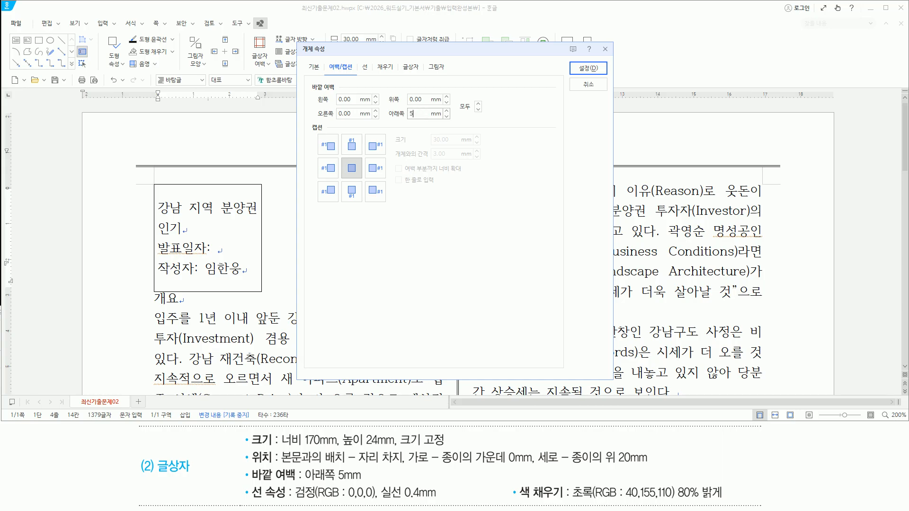
drag(387, 123, 438, 123)
drag(262, 482, 368, 497)
key(Escape)
drag(247, 485, 287, 502)
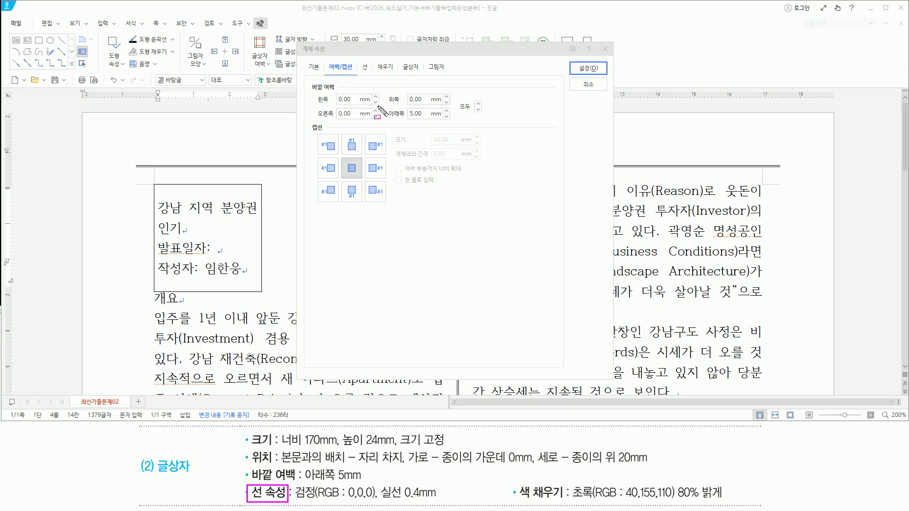
drag(358, 61, 372, 76)
key(Escape)
- Set the text box's border line thickness to 0.4 mm
click(366, 69)
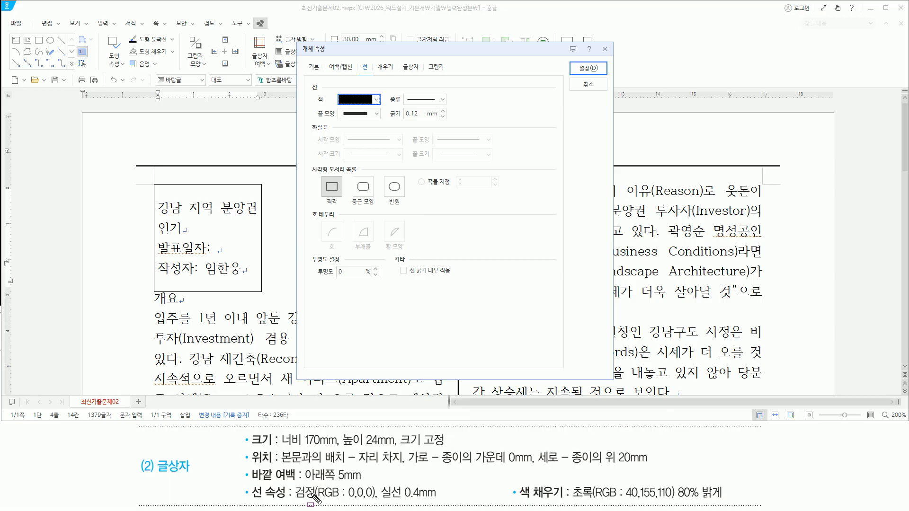
drag(296, 499, 404, 501)
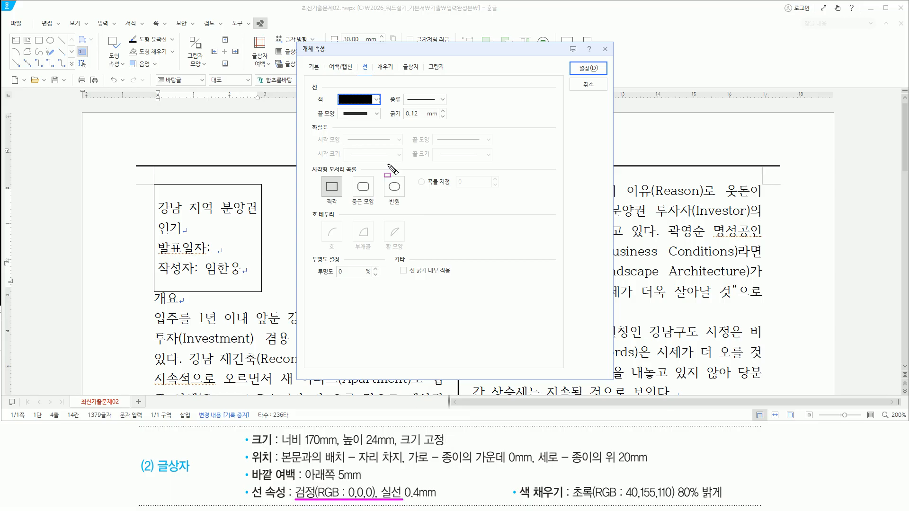
drag(333, 90, 449, 108)
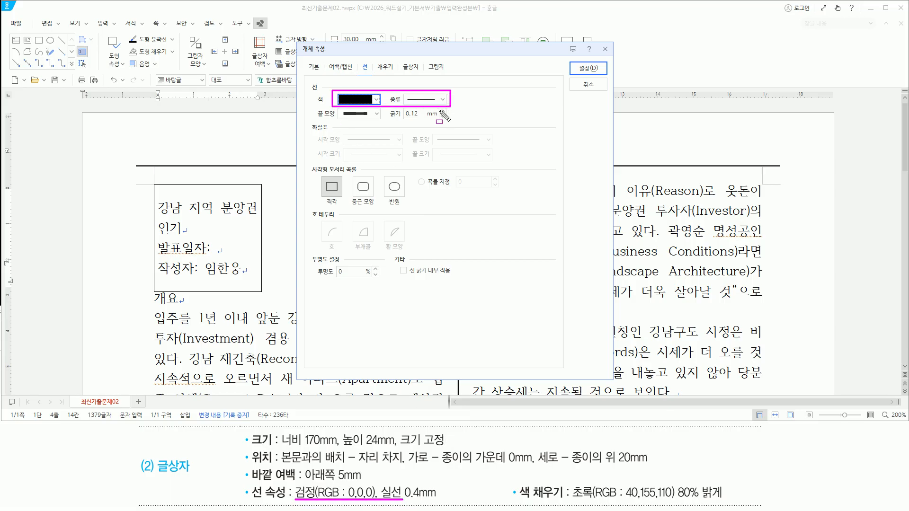
drag(405, 484, 441, 503)
click(417, 114)
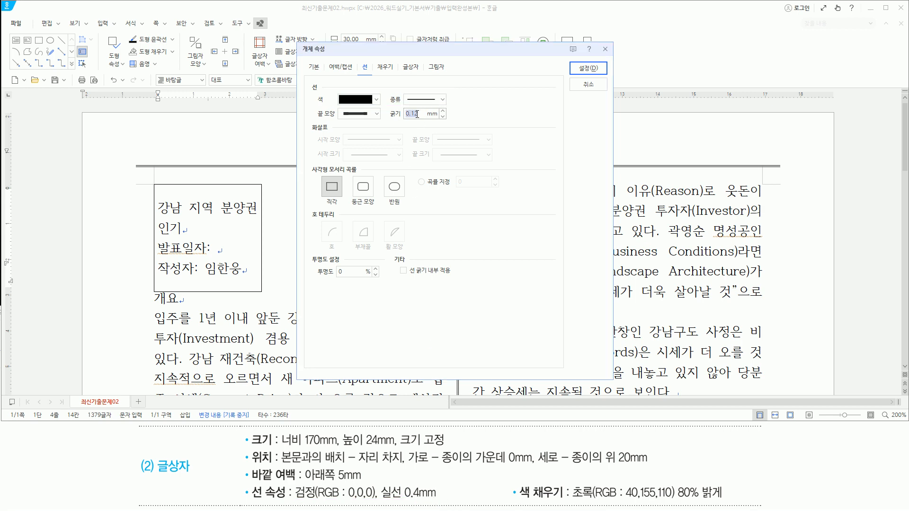
text(0.4)
drag(383, 119, 426, 118)
drag(517, 481, 566, 501)
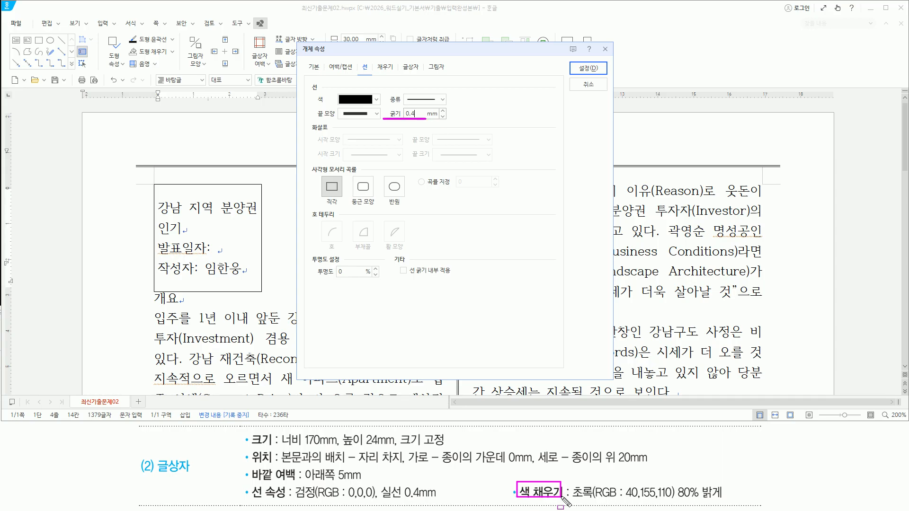
drag(375, 59, 396, 75)
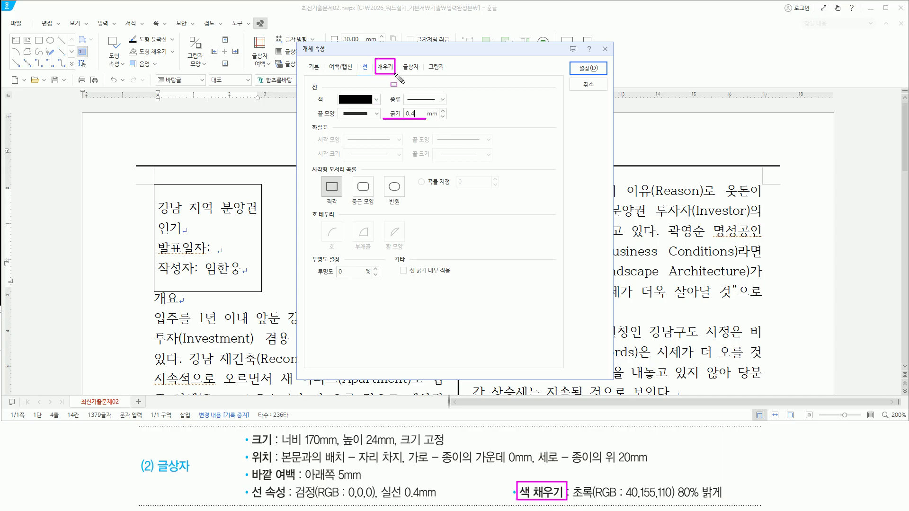
- Fill the text box with green (초록, RGB 40,155,110) 80% lighter and apply the object properties
key(Escape)
click(386, 68)
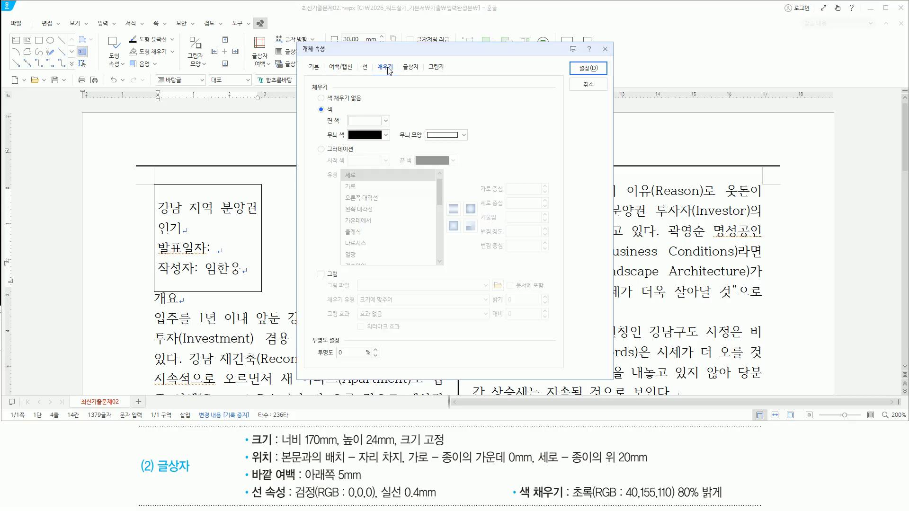
drag(571, 499, 675, 499)
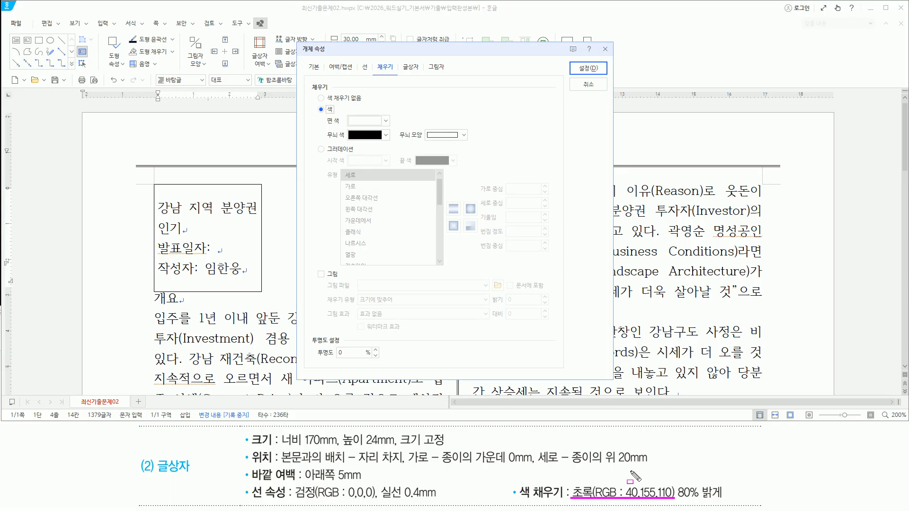
drag(674, 480, 726, 500)
drag(345, 112, 393, 129)
key(Escape)
click(386, 121)
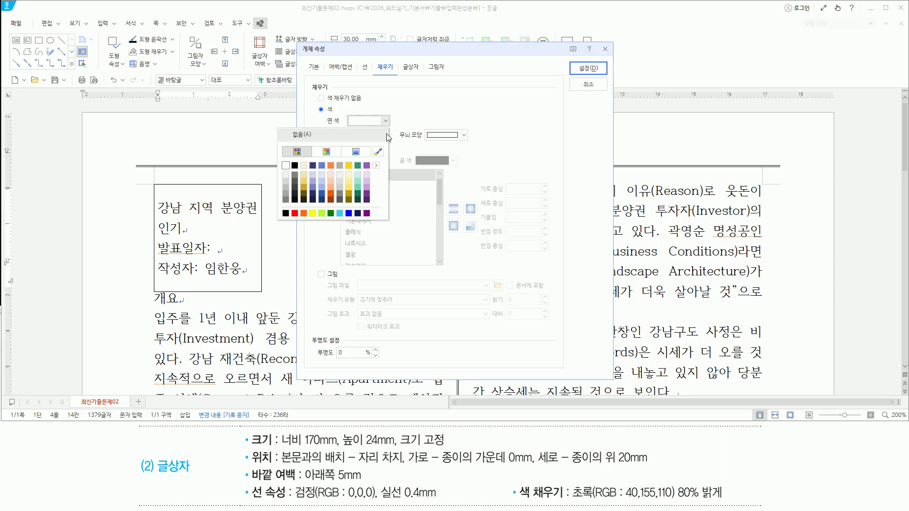
click(357, 175)
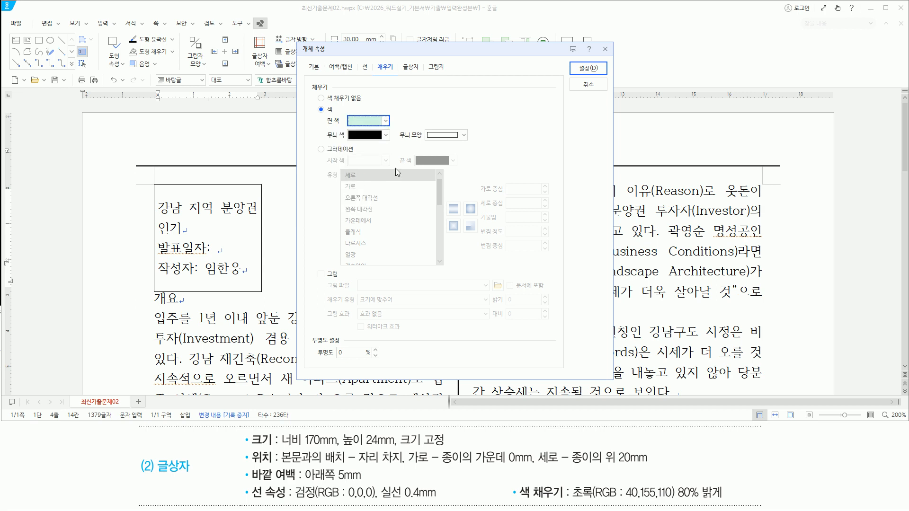
click(597, 71)
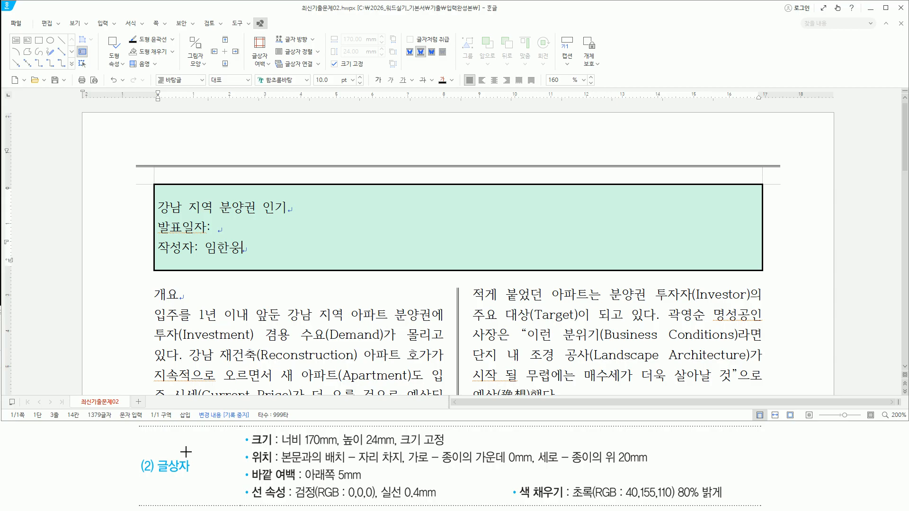
drag(140, 427, 733, 502)
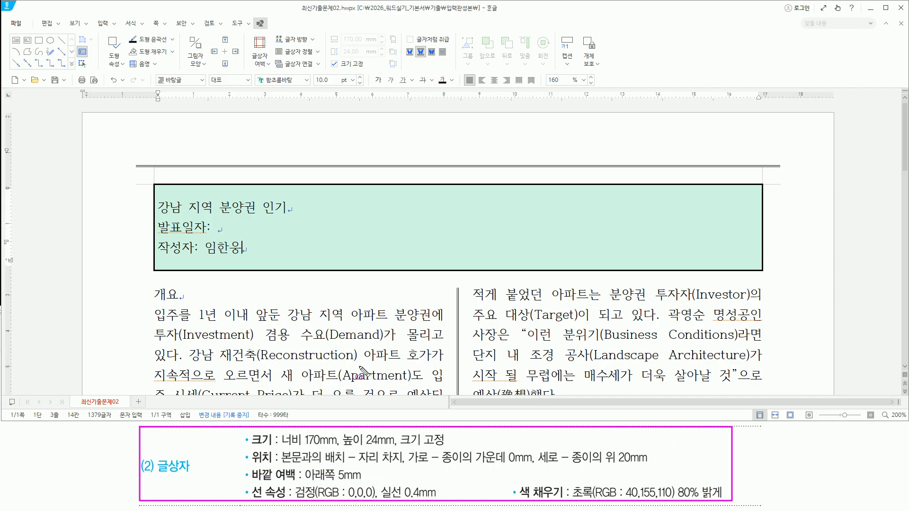
key(Escape)
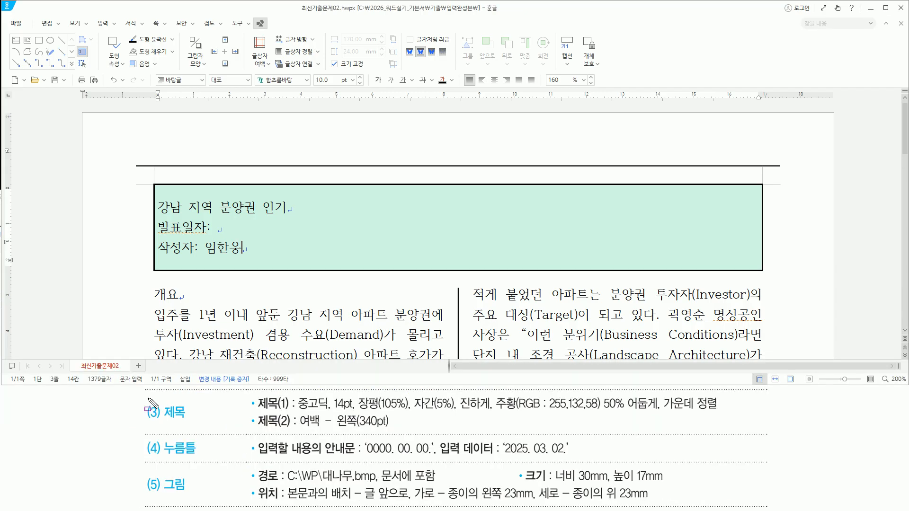
mouse_move(142, 401)
mouse_down()
mouse_move(199, 434)
mouse_move(188, 423)
mouse_up()
mouse_move(254, 408)
mouse_down()
mouse_move(288, 408)
mouse_move(268, 429)
mouse_move(290, 429)
mouse_up()
drag(156, 199, 286, 212)
mouse_move(158, 220)
mouse_down()
mouse_move(182, 256)
mouse_move(253, 256)
mouse_up()
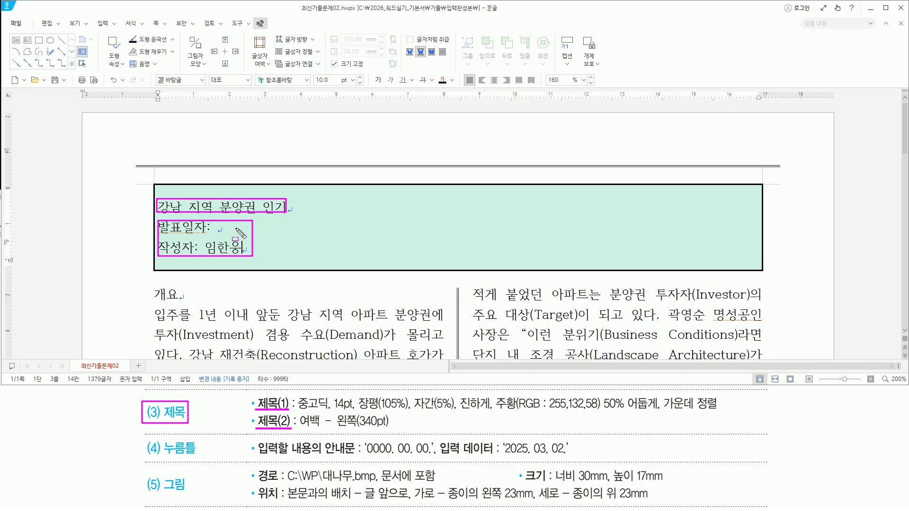
key(Escape)
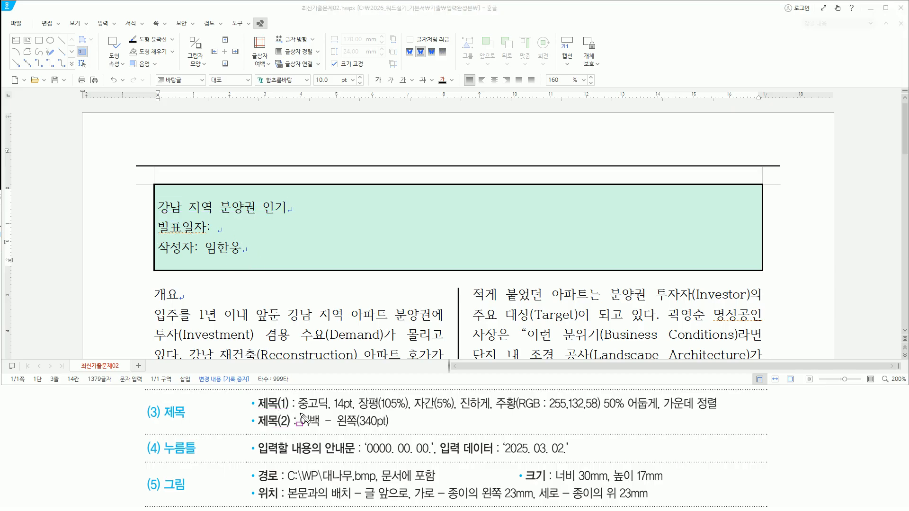
drag(297, 410, 726, 417)
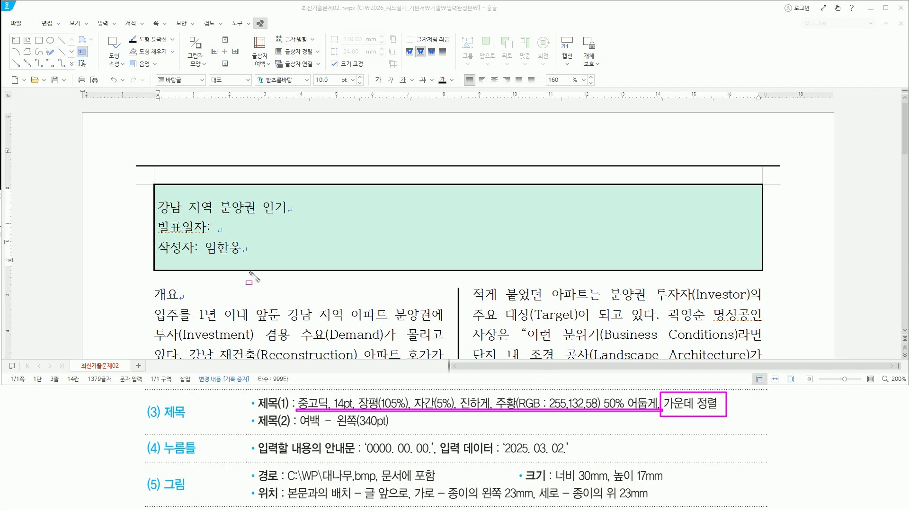
- Set the character font of the title line "강남 지역 분양권 인기" to 중고딕 at 14 pt
drag(159, 217, 285, 216)
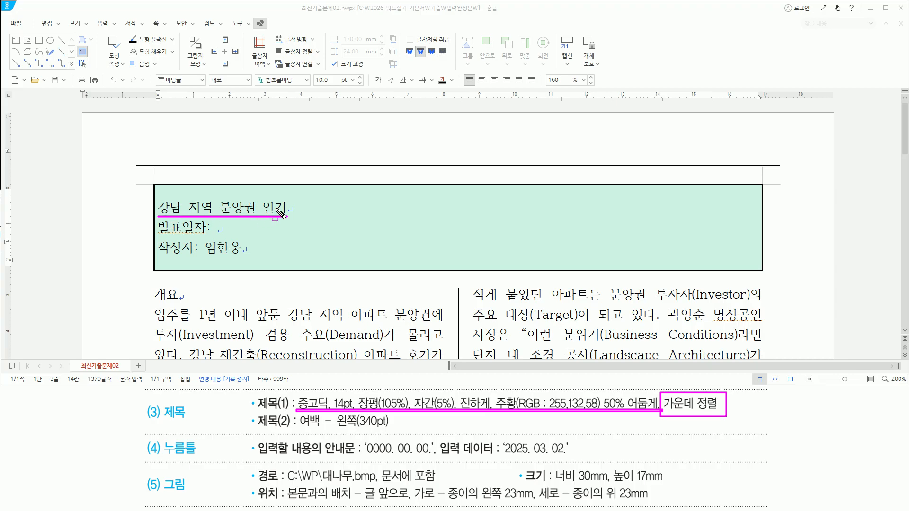
key(Escape)
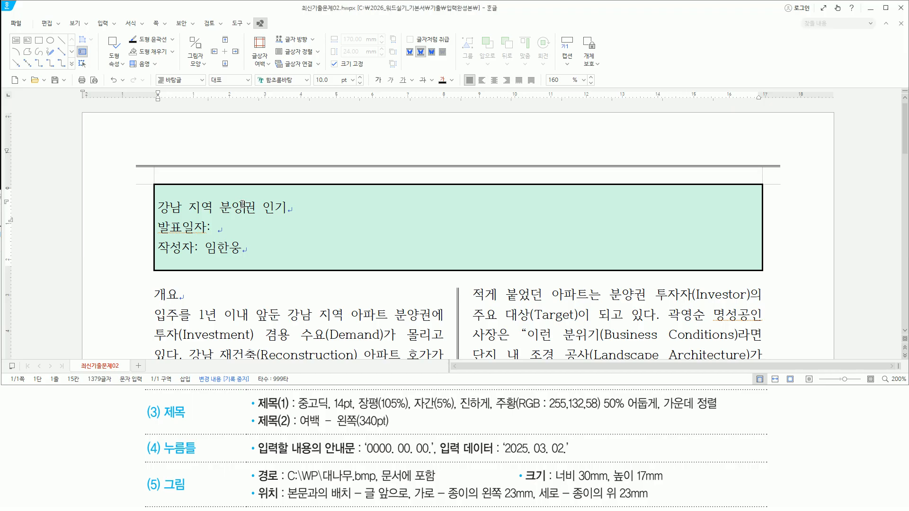
triple_click(242, 205)
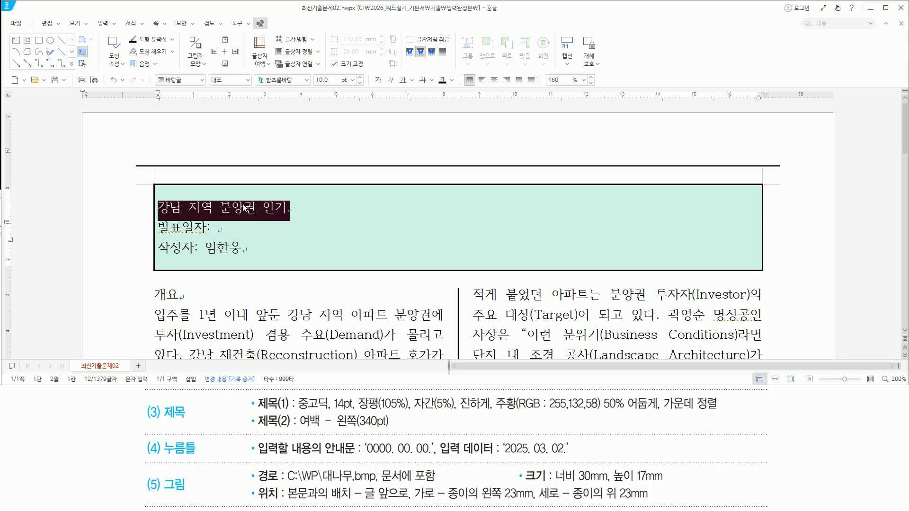
key(alt+l)
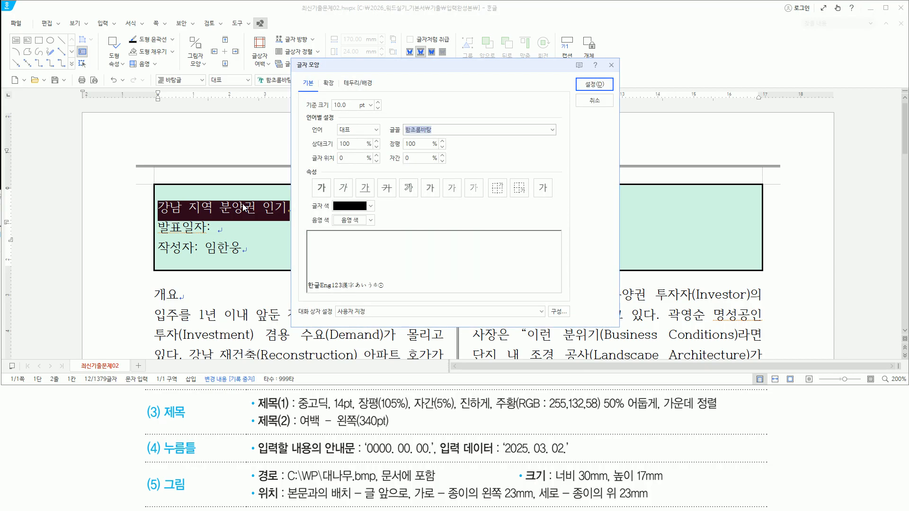
text(중고딕)
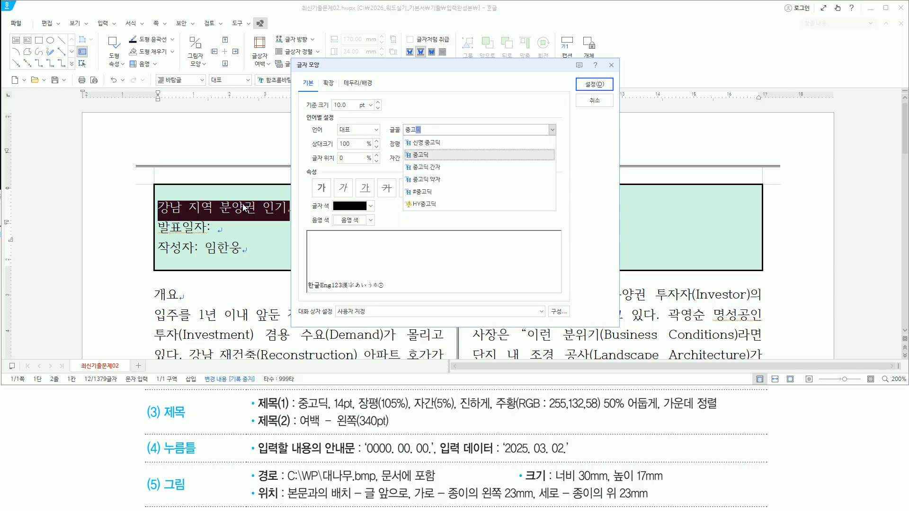
key(Return)
key(alt)
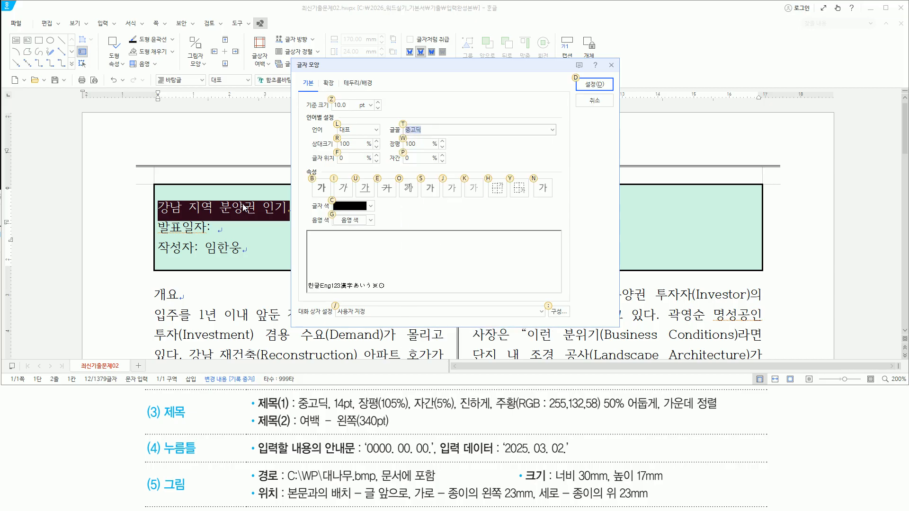
key(alt+z)
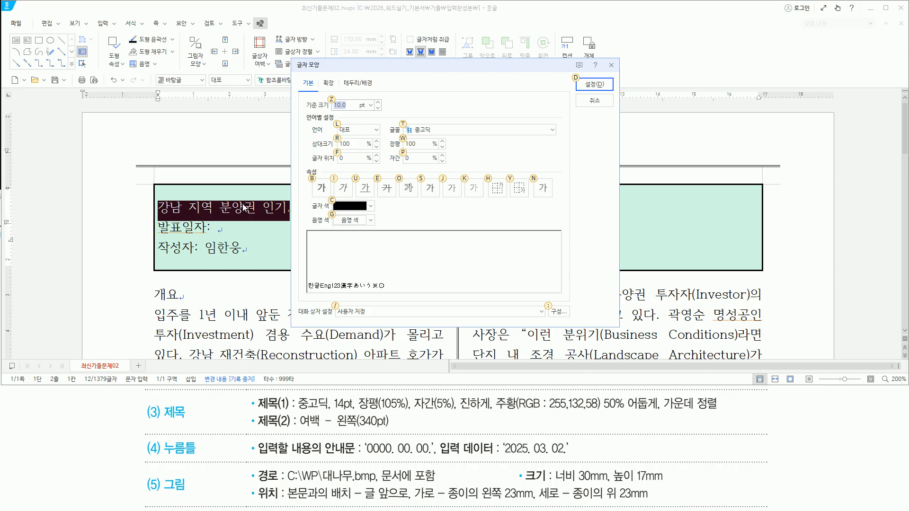
text(14)
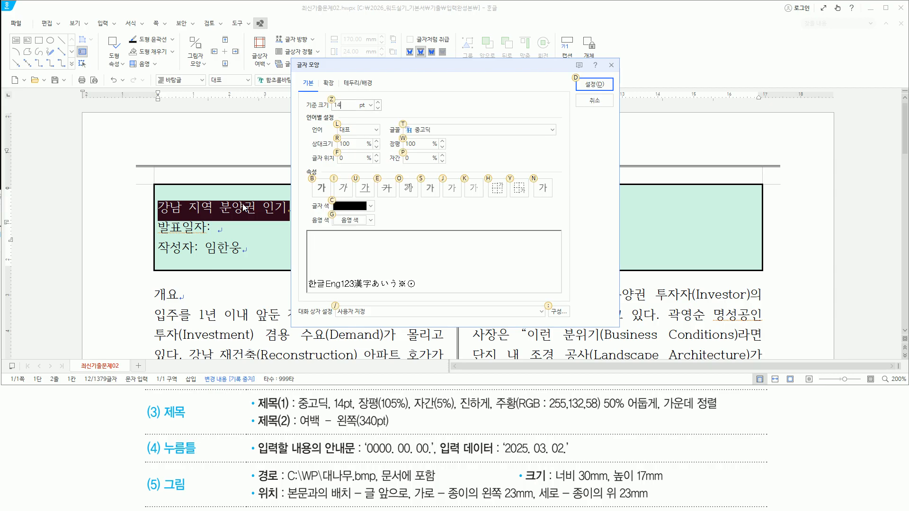
- Set the title's character width (장평) to 105% and letter spacing (자간) to 5%, and make it bold (진하게)
key(alt+w)
text(105)
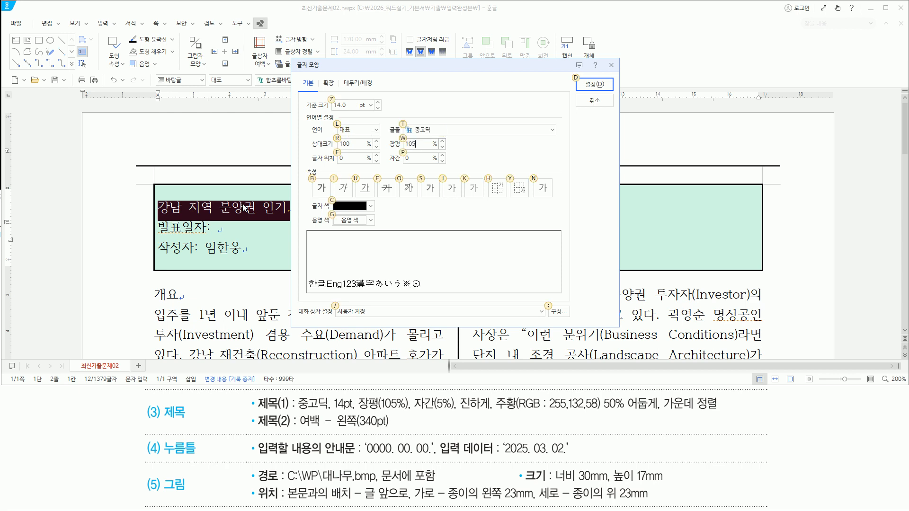
key(alt+p)
text(5)
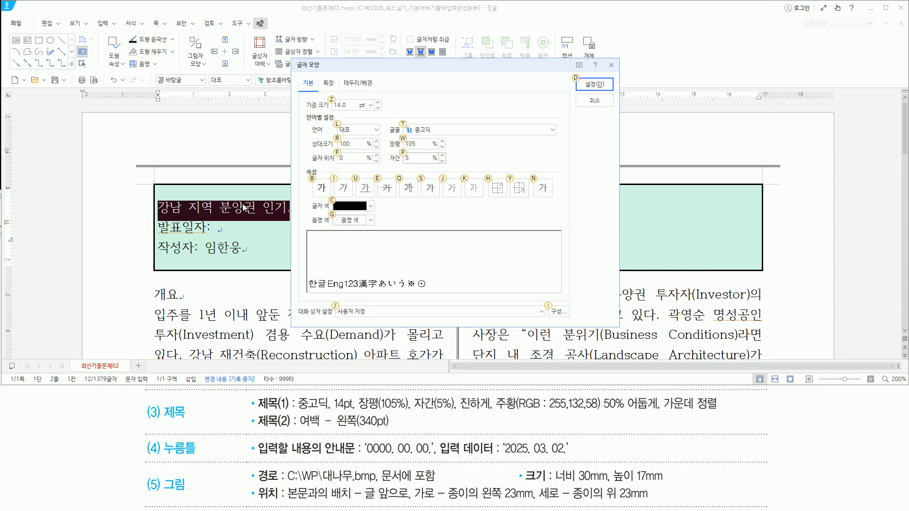
key(alt+b)
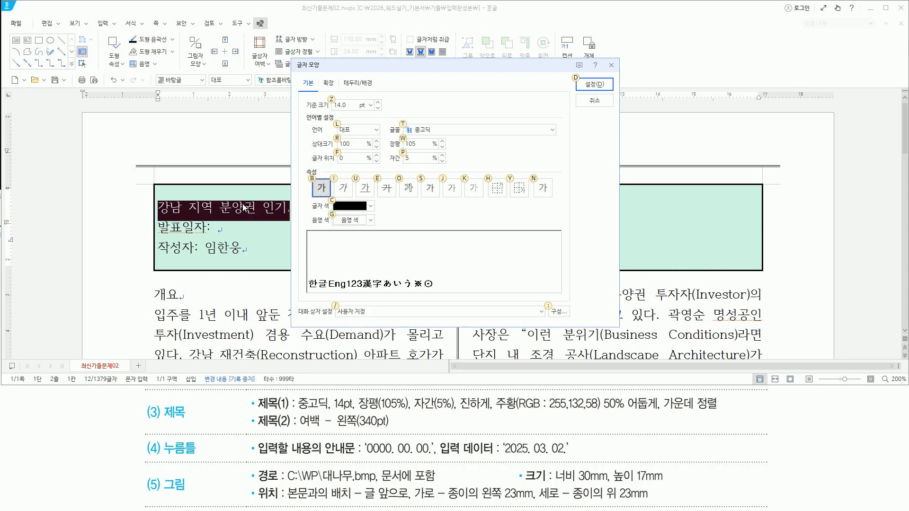
- Color the title text orange (주황, RGB 255,132,58) 50% darker and apply the character formatting
click(361, 207)
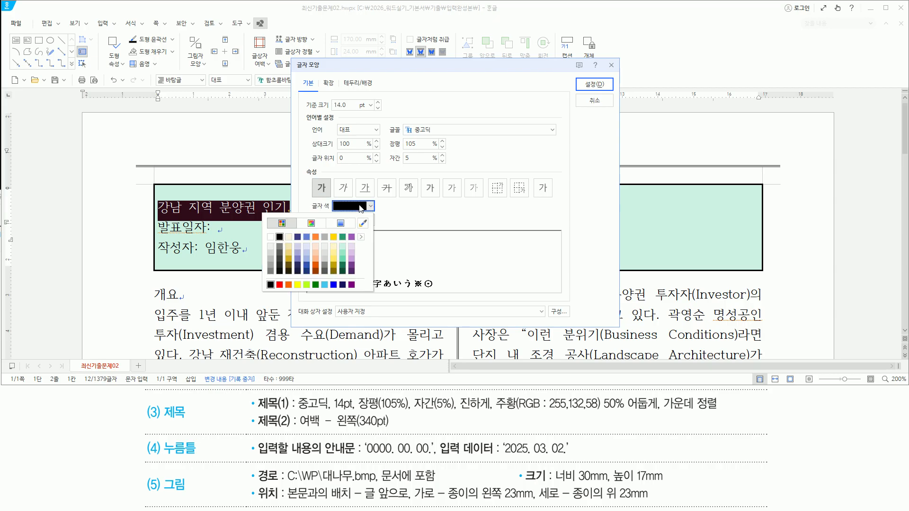
drag(495, 411, 600, 411)
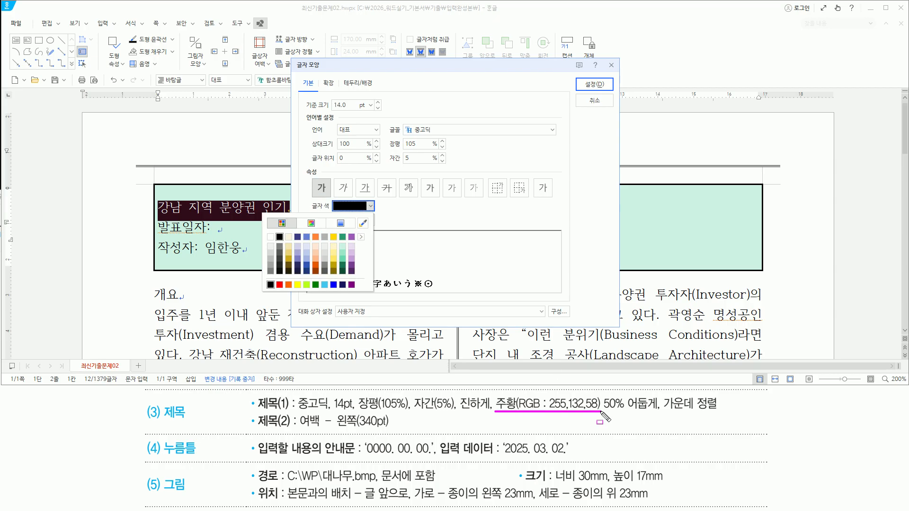
drag(599, 393, 660, 415)
key(Escape)
click(370, 209)
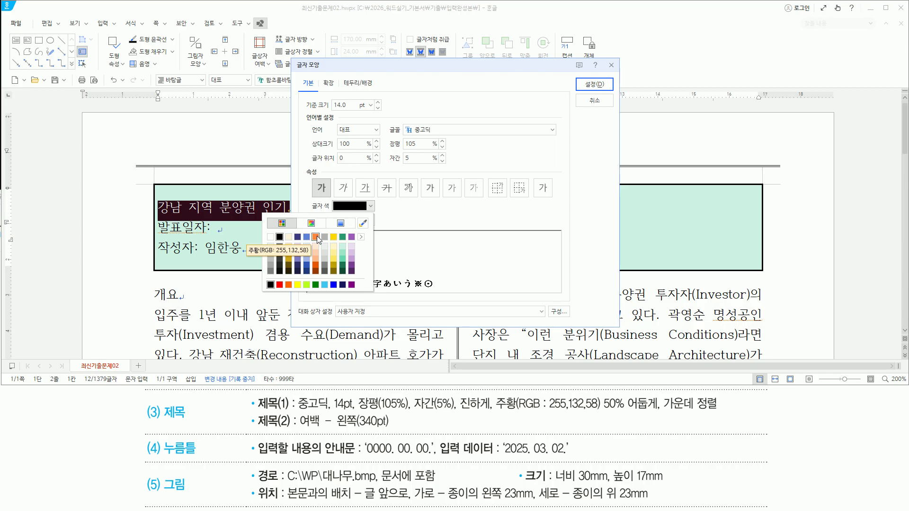
click(316, 273)
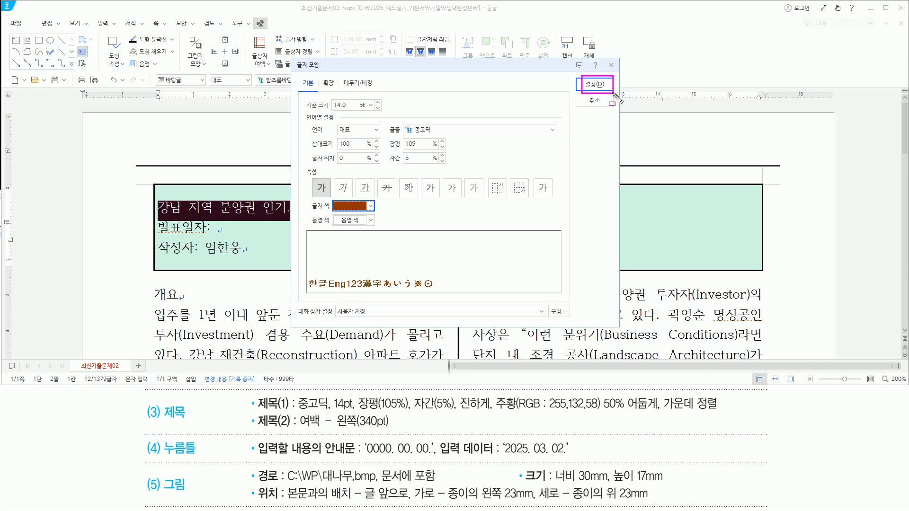
click(595, 84)
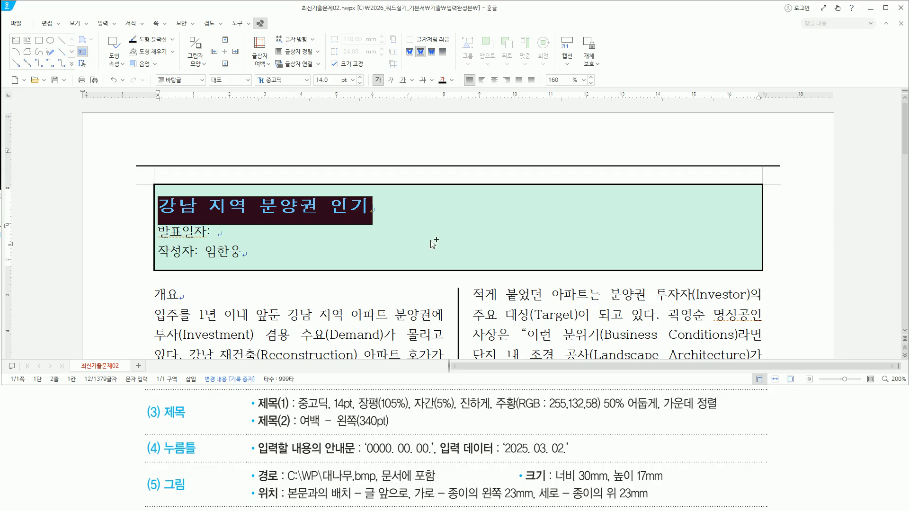
- Center-align the title line in the text box
key(ctrl+shift+c)
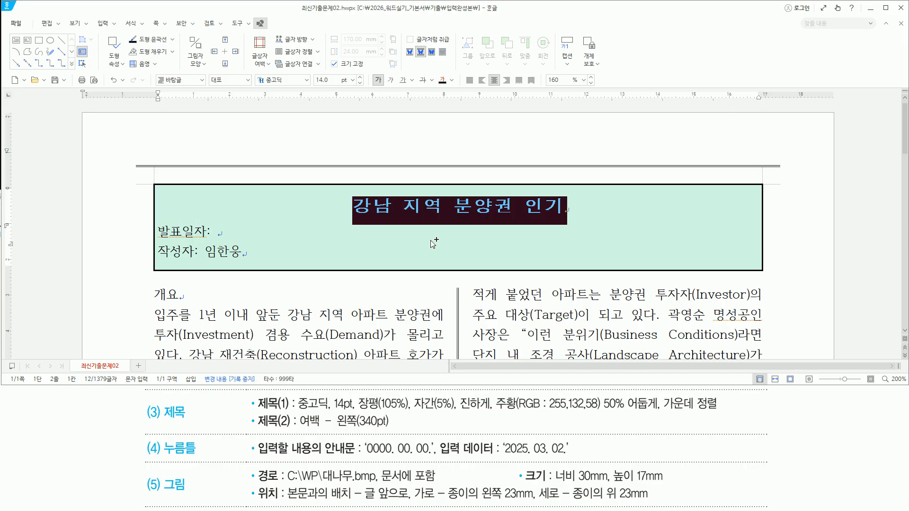
drag(253, 405, 694, 405)
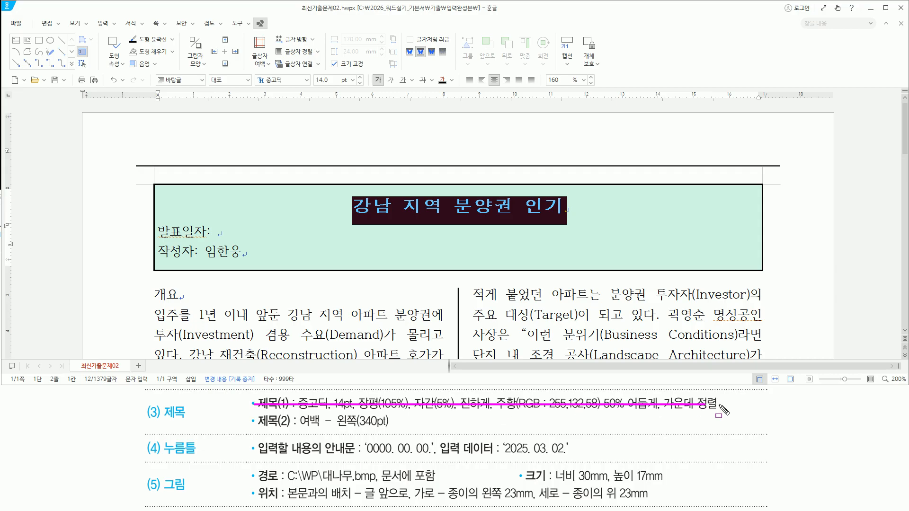
drag(251, 413, 292, 429)
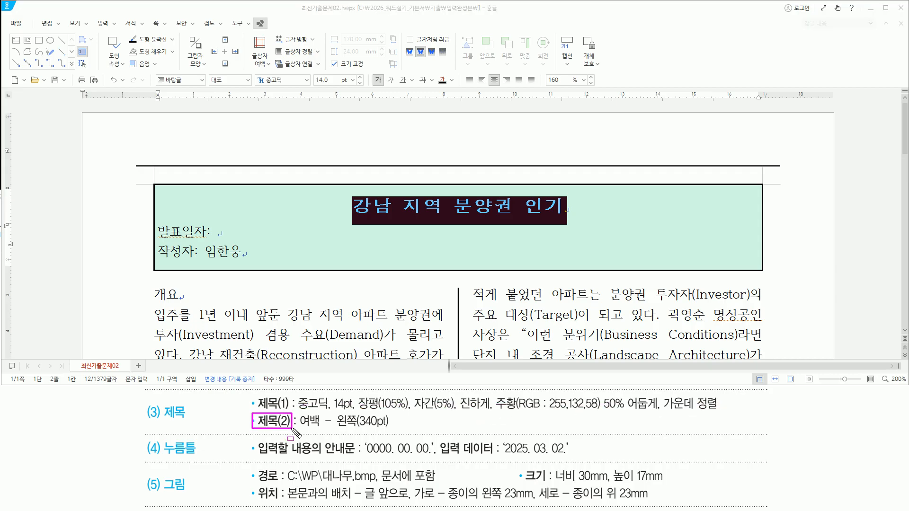
drag(159, 225, 246, 262)
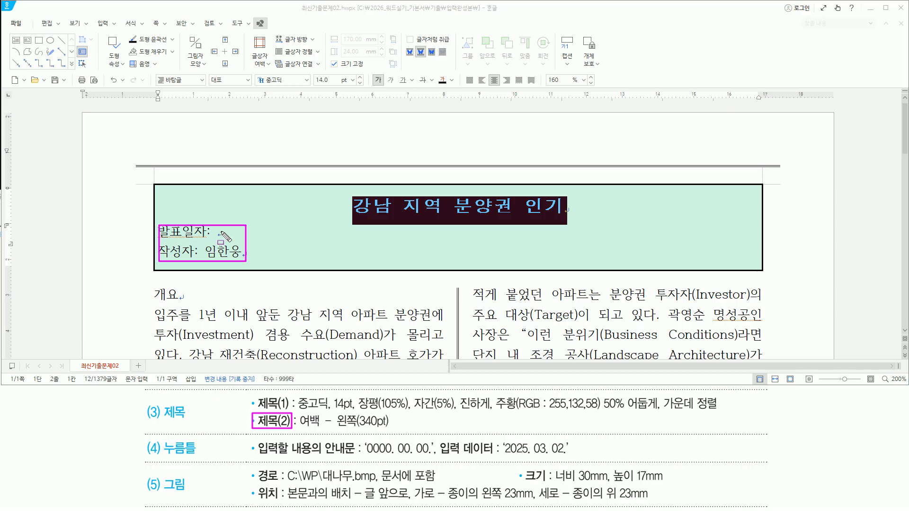
key(Escape)
- Give the 발표일자 and 작성자 lines a left (왼쪽) paragraph margin of 340 pt
drag(212, 231, 251, 254)
drag(176, 232, 255, 261)
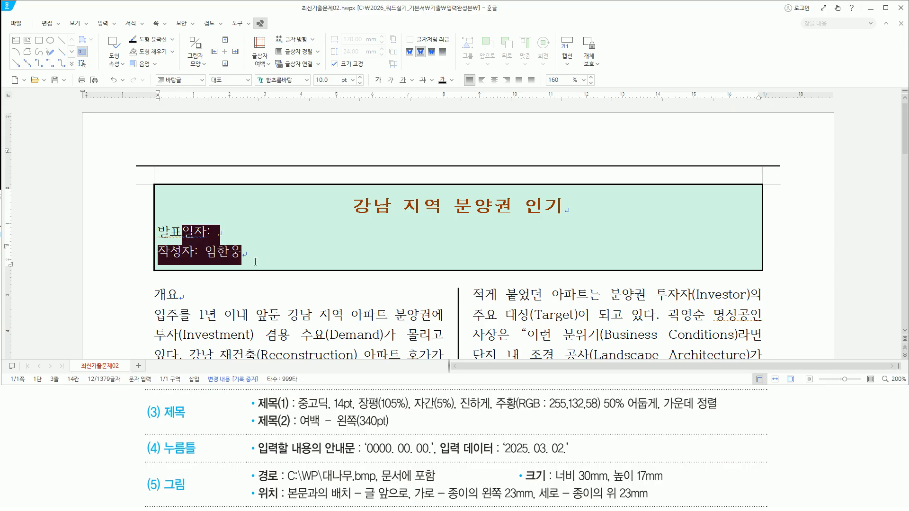
drag(159, 231, 170, 251)
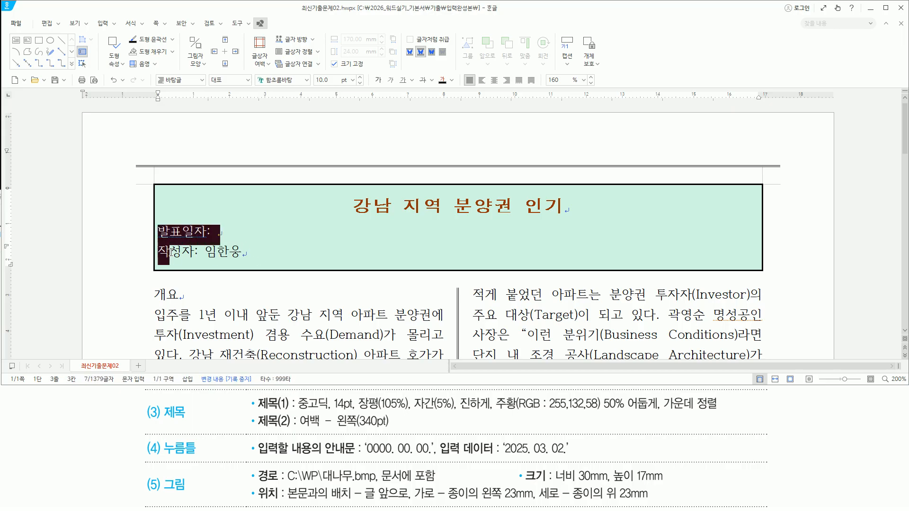
click(209, 246)
drag(208, 246, 209, 247)
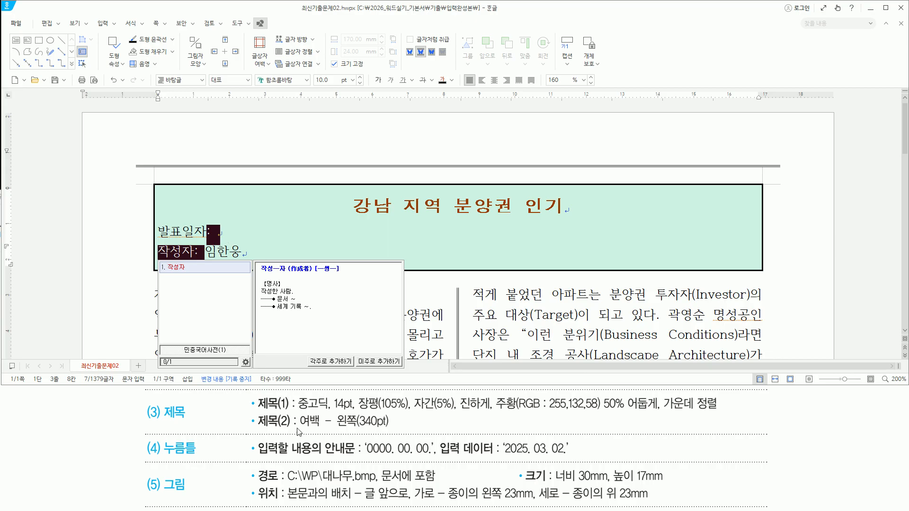
drag(298, 412, 391, 433)
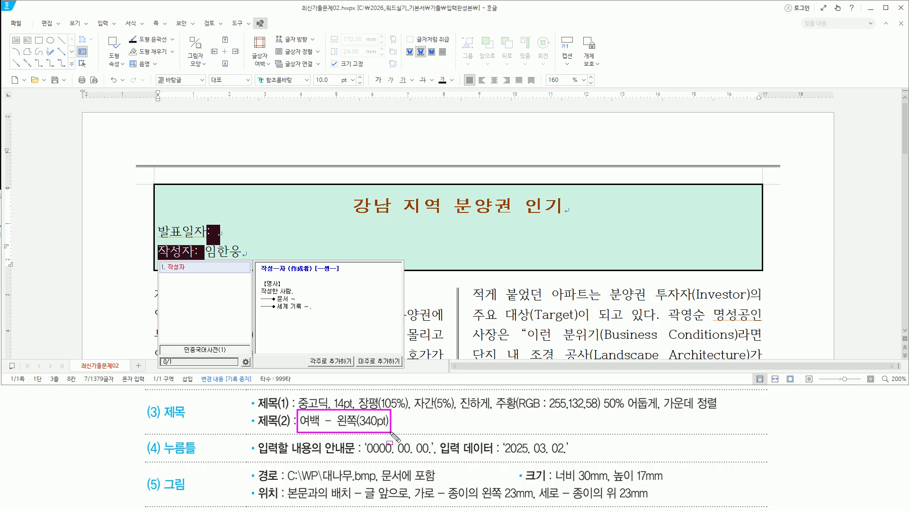
key(Escape)
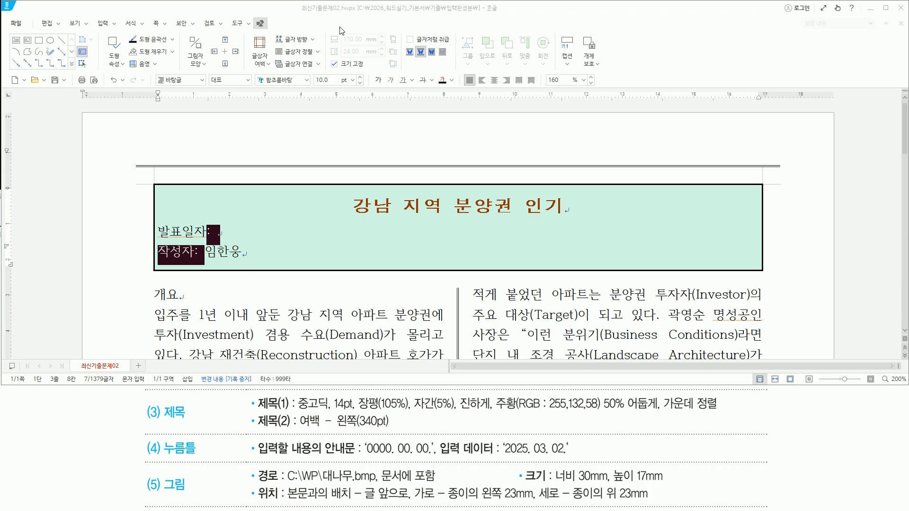
click(344, 19)
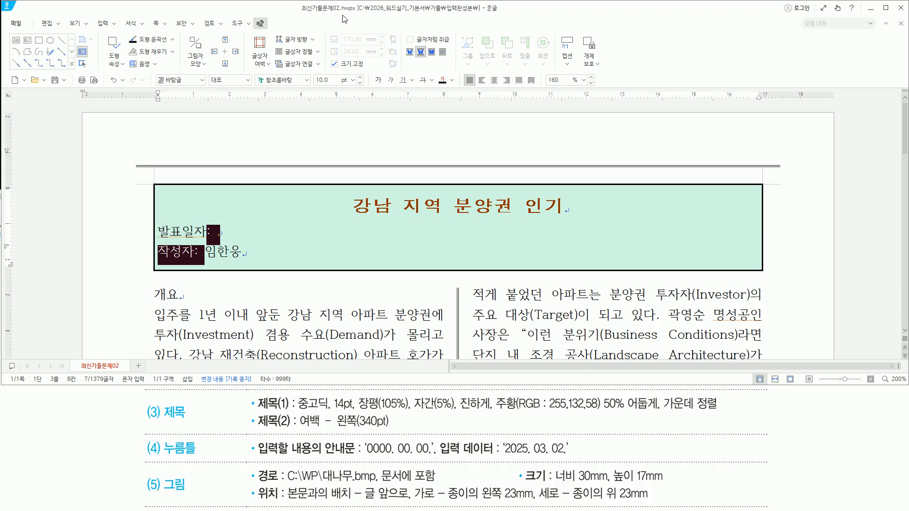
key(alt+t)
text(340)
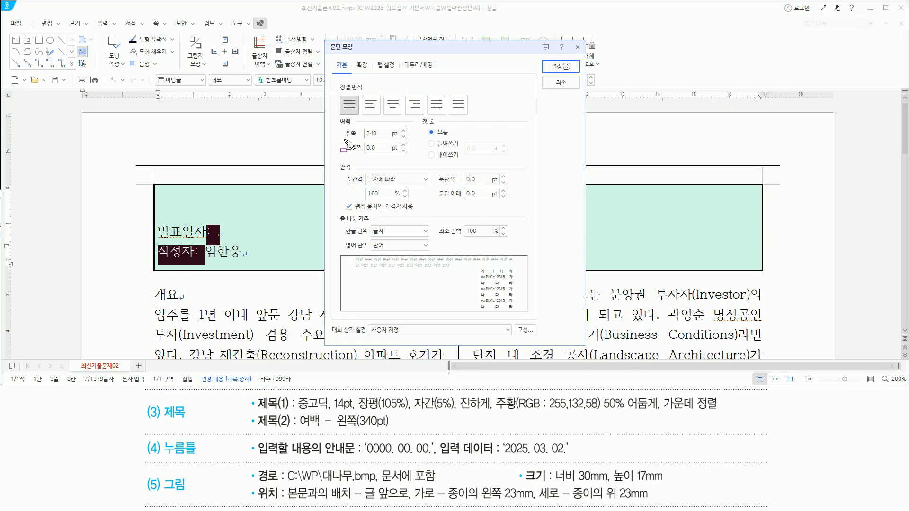
drag(345, 139, 392, 139)
key(Escape)
key(Return)
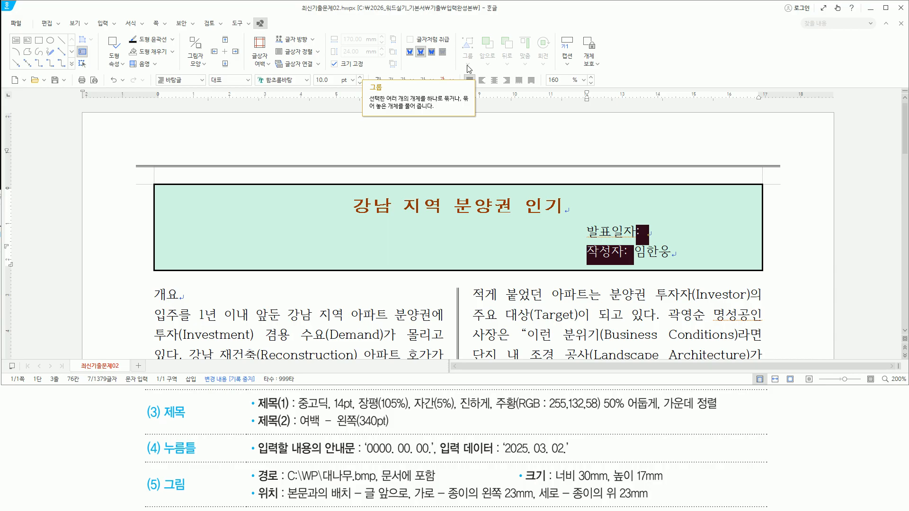
mouse_move(141, 391)
mouse_down()
mouse_move(616, 431)
mouse_move(742, 428)
mouse_up()
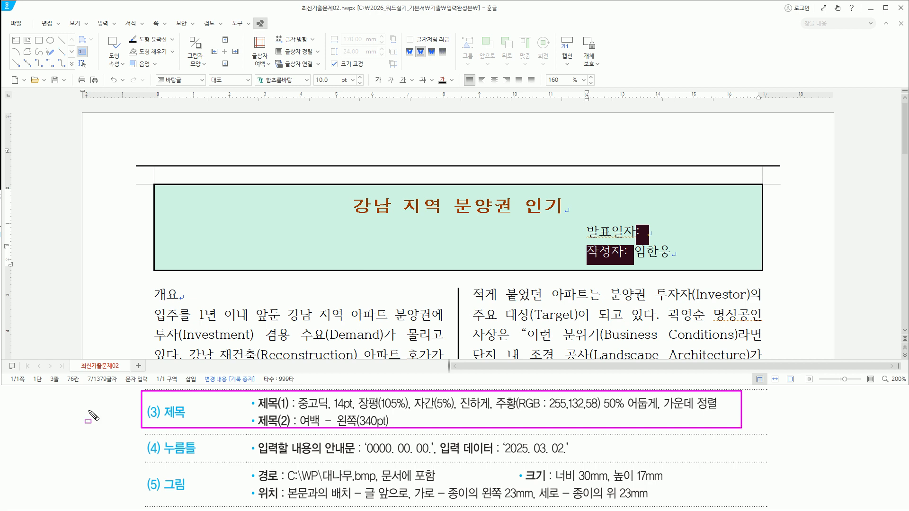
drag(155, 463, 224, 463)
key(Escape)
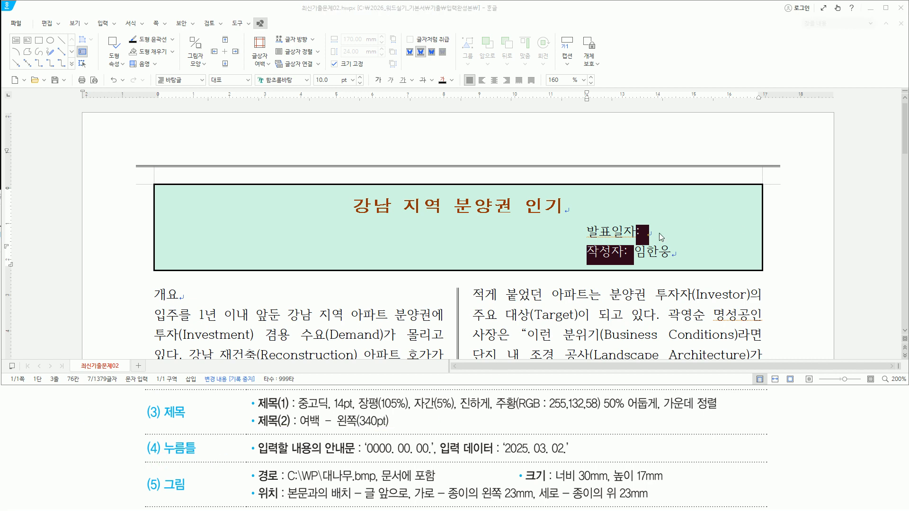
- Open the field input (필드 입력) settings for a click-here field (누름틀) at the end of the 발표일자 line
click(660, 234)
key(Escape)
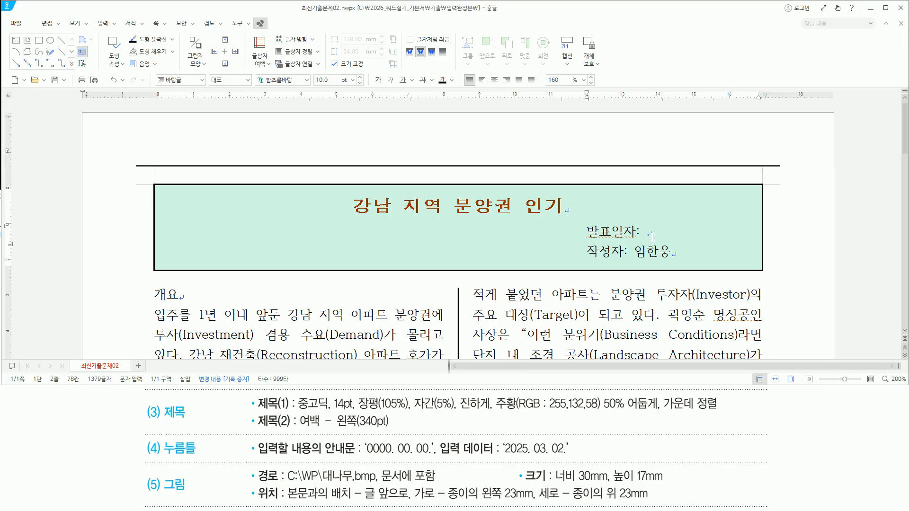
key(ctrl+2)
mouse_move(584, 240)
mouse_down()
mouse_move(643, 240)
mouse_move(642, 227)
mouse_move(756, 236)
mouse_move(733, 229)
mouse_up()
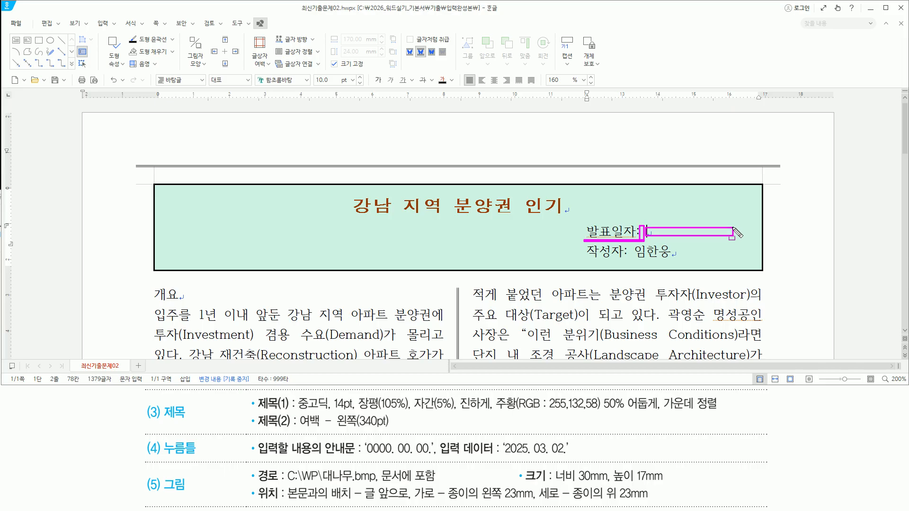
key(Escape)
drag(648, 231, 641, 231)
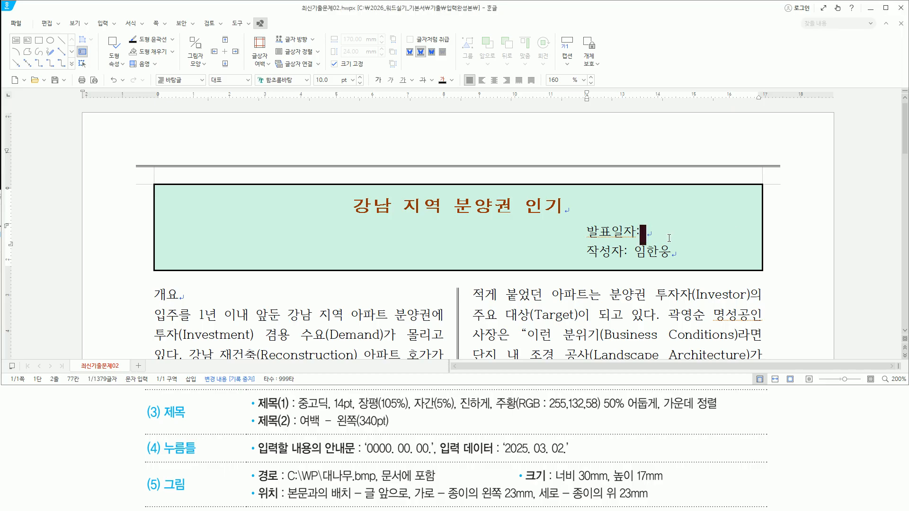
click(658, 231)
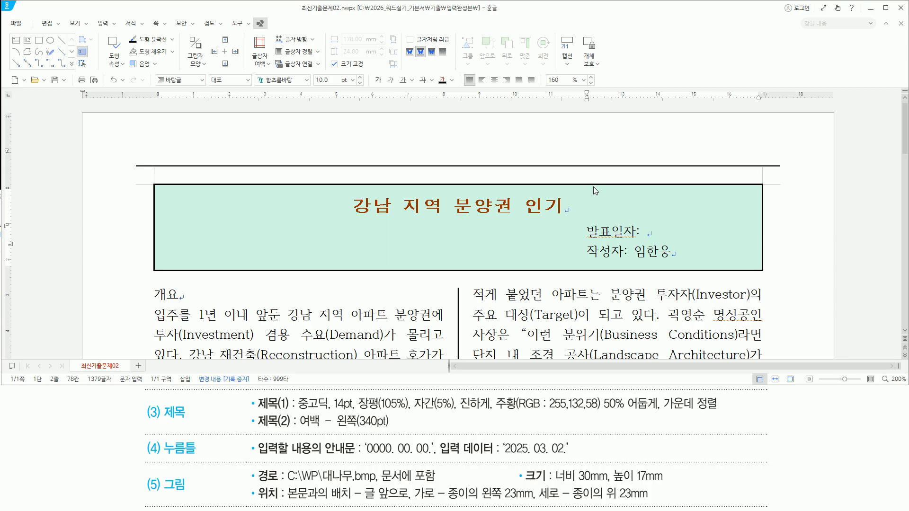
key(ctrl+k)
key(e)
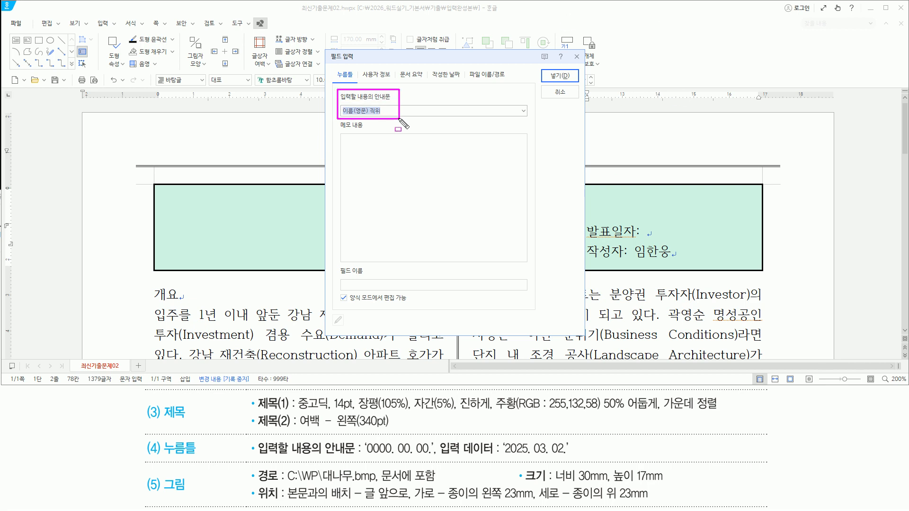
- Set the click-here field's guide text (입력할 내용의 안내문) to "0000. 00. 00." and insert the field
drag(368, 458, 433, 460)
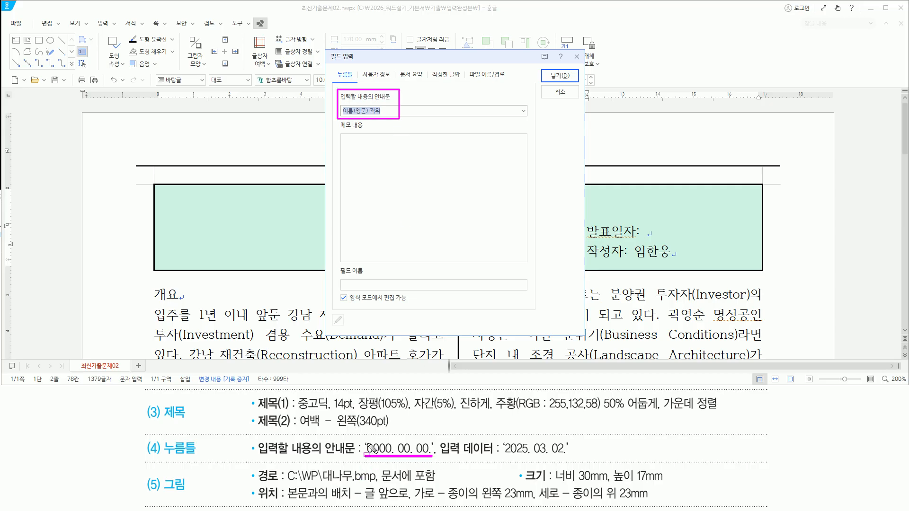
drag(363, 440, 369, 448)
drag(430, 440, 435, 449)
key(Escape)
drag(367, 455, 431, 455)
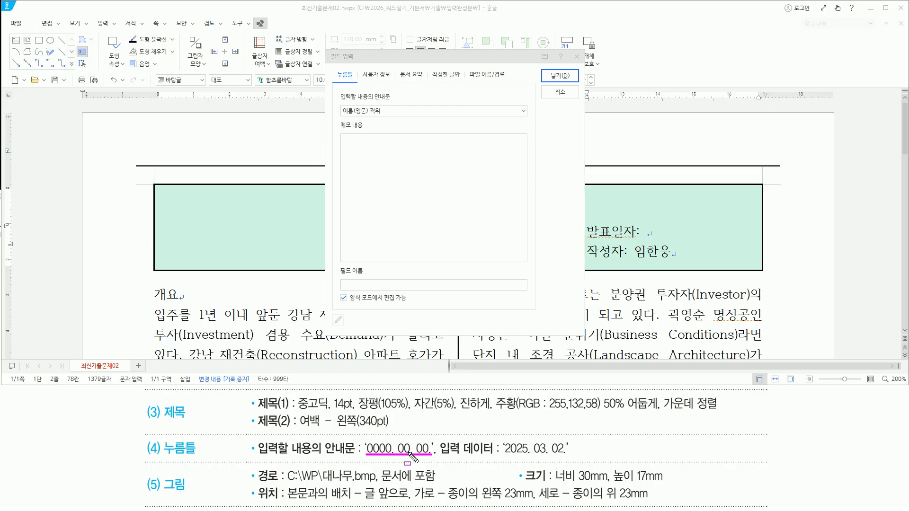
mouse_move(396, 445)
mouse_down()
mouse_move(397, 455)
mouse_move(415, 455)
mouse_up()
key(e)
drag(427, 449, 432, 456)
click(412, 112)
drag(381, 112, 293, 110)
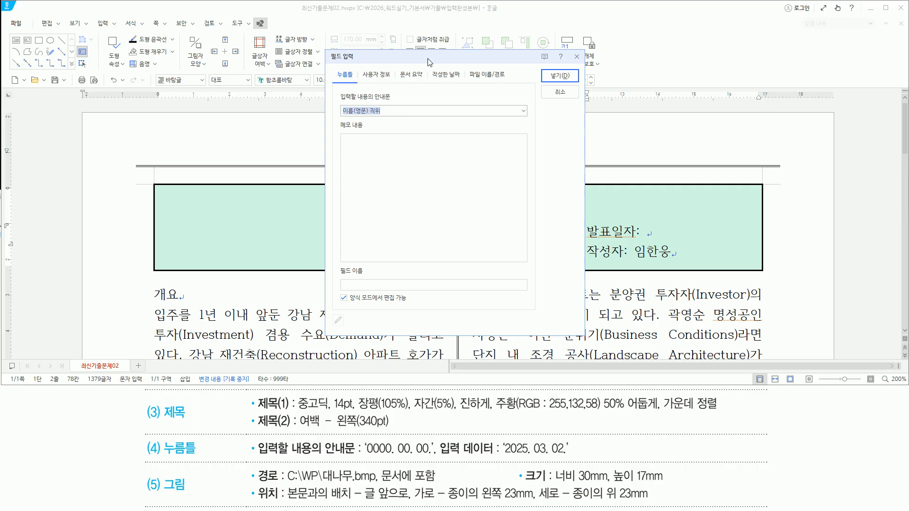
text(0000. 00. 00.)
drag(366, 457, 431, 457)
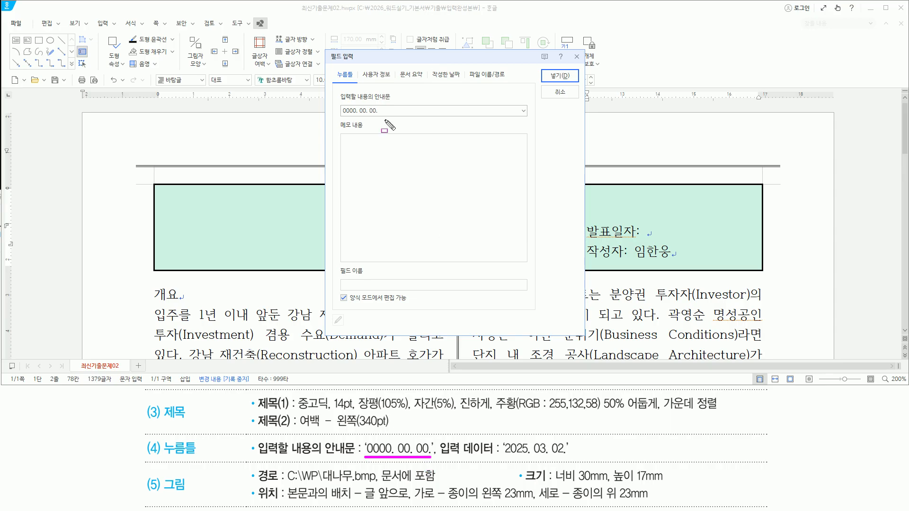
click(434, 110)
key(Return)
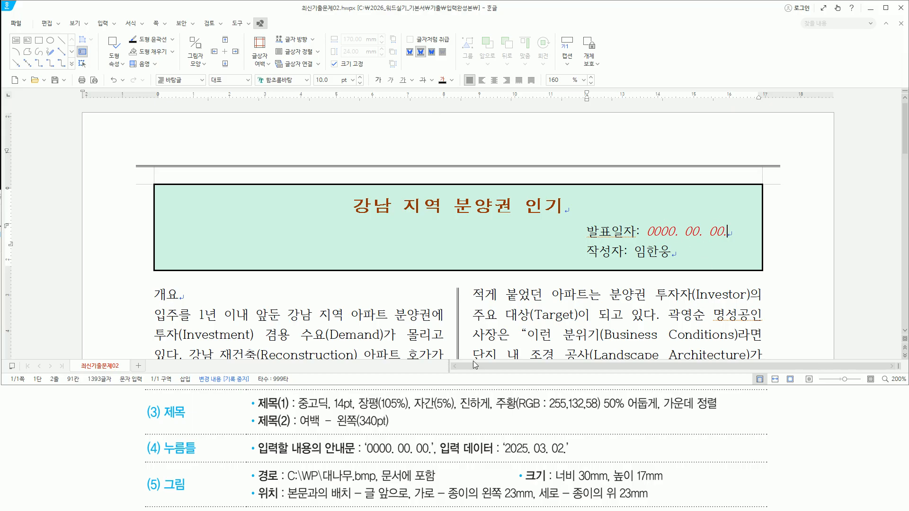
- Fill in the click-here field on the 발표일자 line with "2025. 03. 02." and leave the field
drag(322, 456, 431, 456)
drag(643, 221, 729, 242)
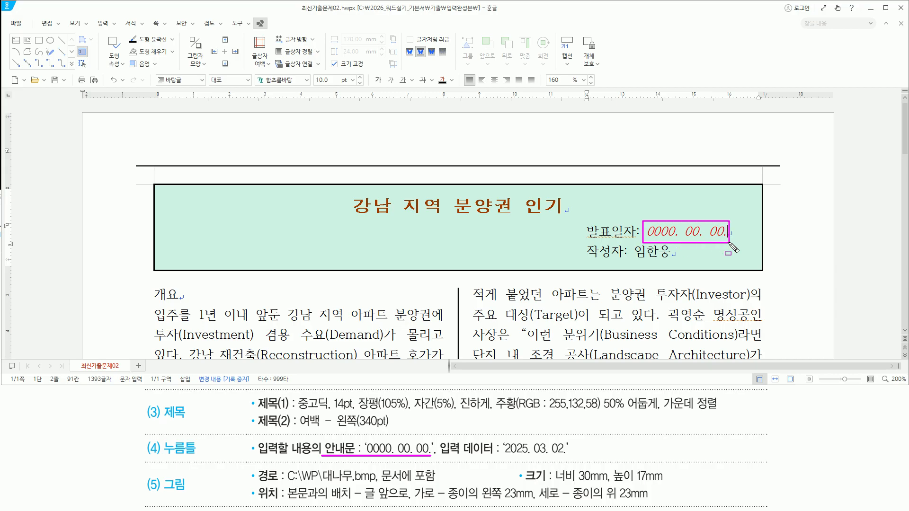
drag(436, 435, 582, 463)
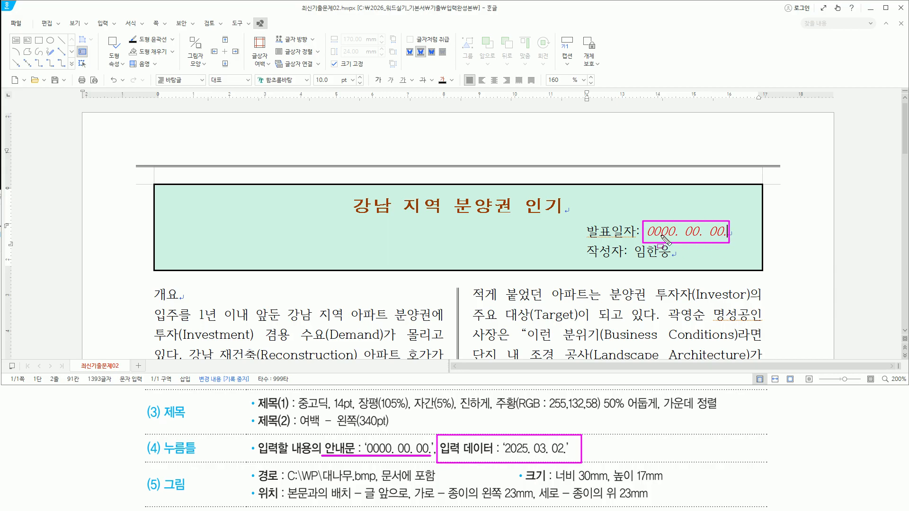
key(Escape)
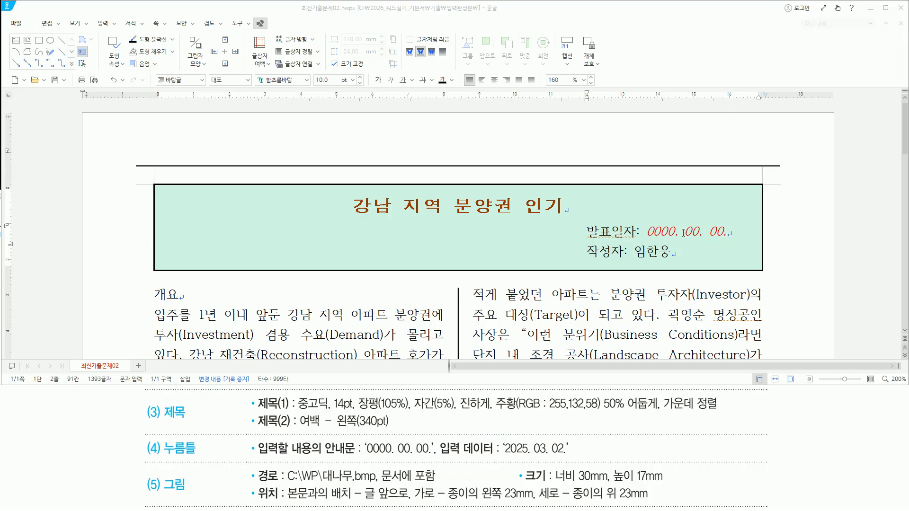
click(668, 231)
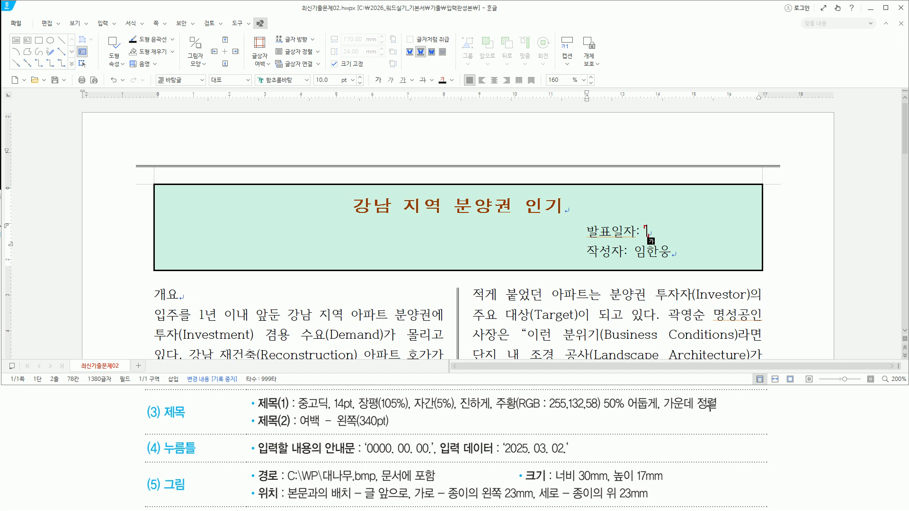
text(2025. 03. 02.)
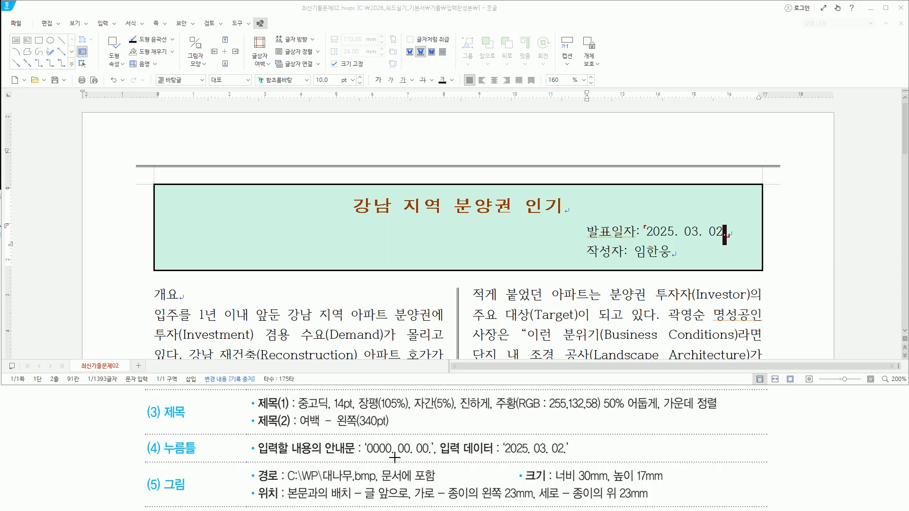
mouse_move(166, 202)
mouse_down()
mouse_move(194, 244)
mouse_move(259, 248)
mouse_up()
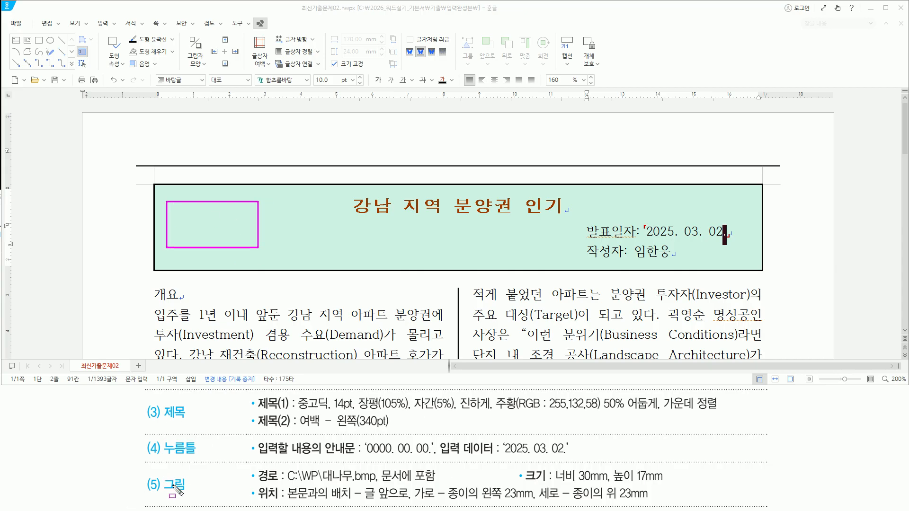
click(728, 236)
click(727, 234)
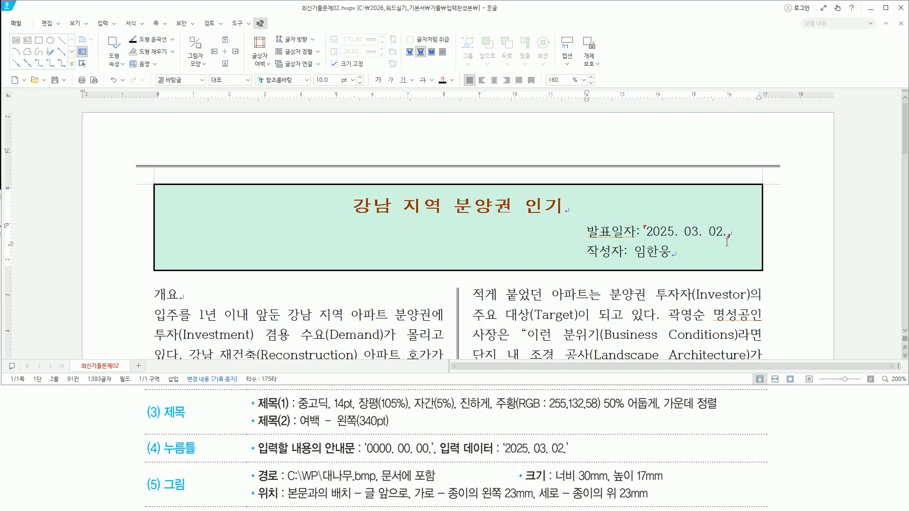
click(699, 262)
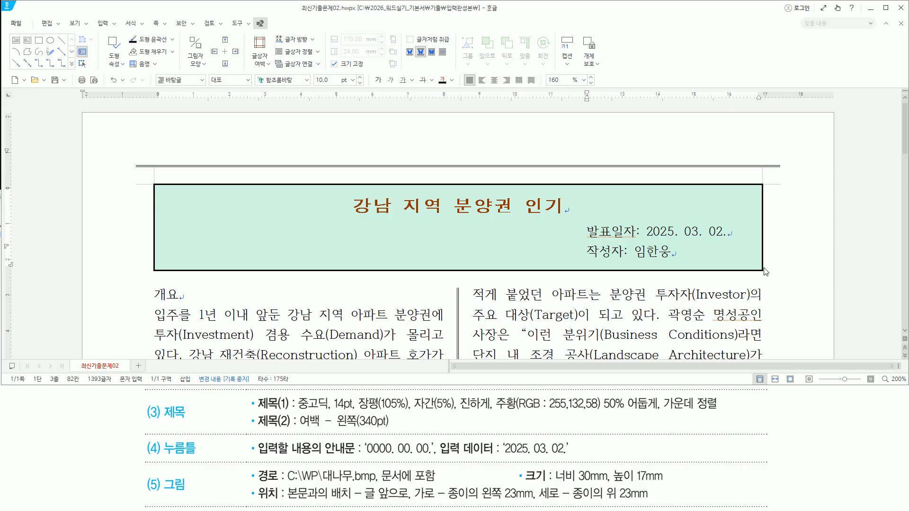
- Start inserting a picture and browse to the folder C:\2026_워드실기_기본서\그림
key(ctrl+n)
key(i)
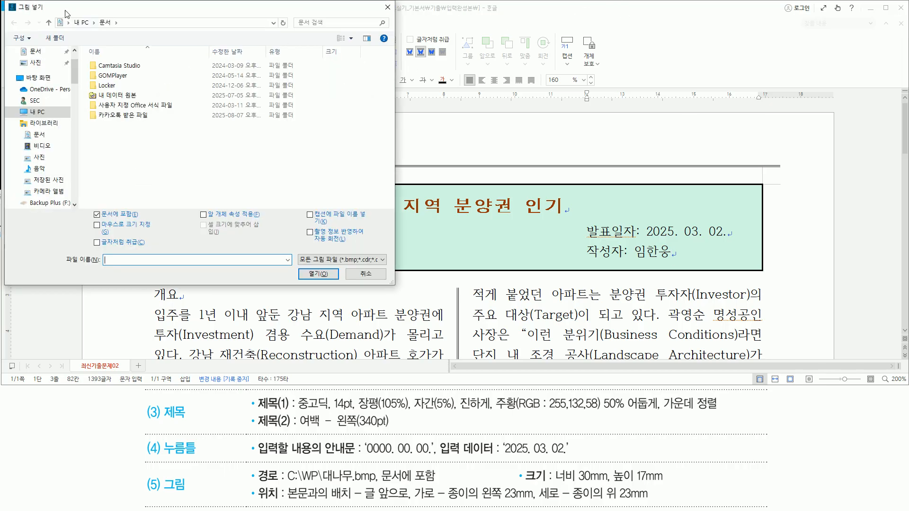
mouse_move(5, 1)
mouse_down()
mouse_move(135, 184)
mouse_move(392, 284)
mouse_up()
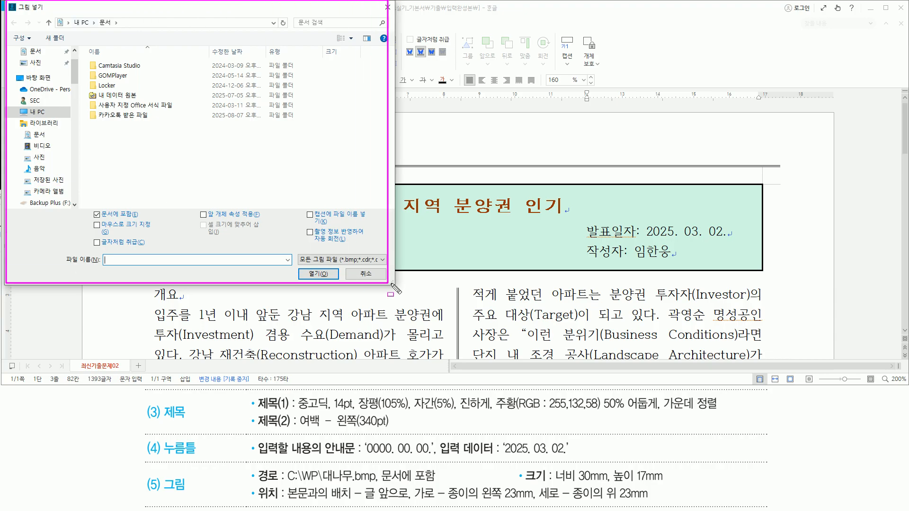
drag(324, 484, 377, 484)
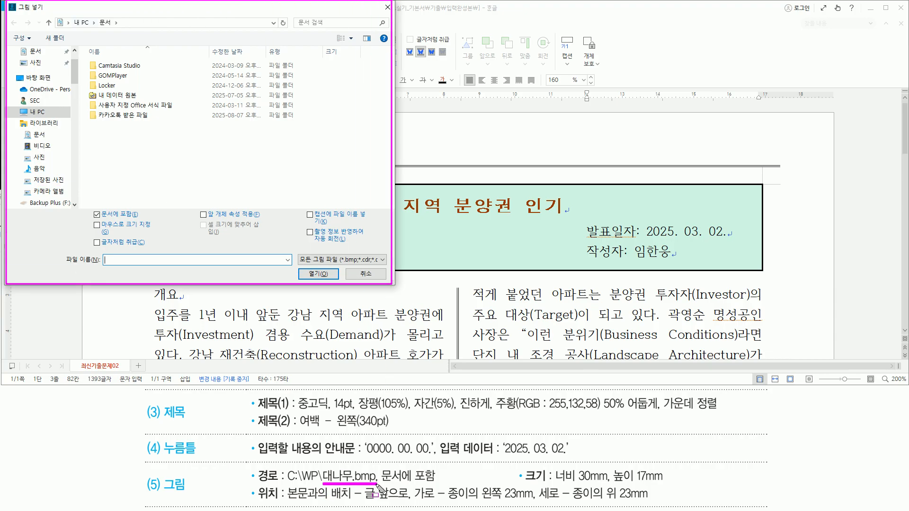
drag(380, 466, 438, 484)
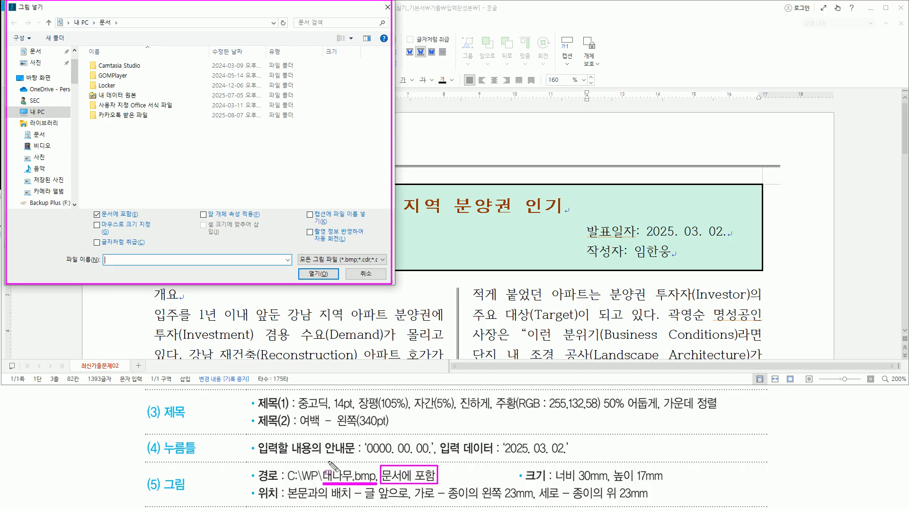
key(Escape)
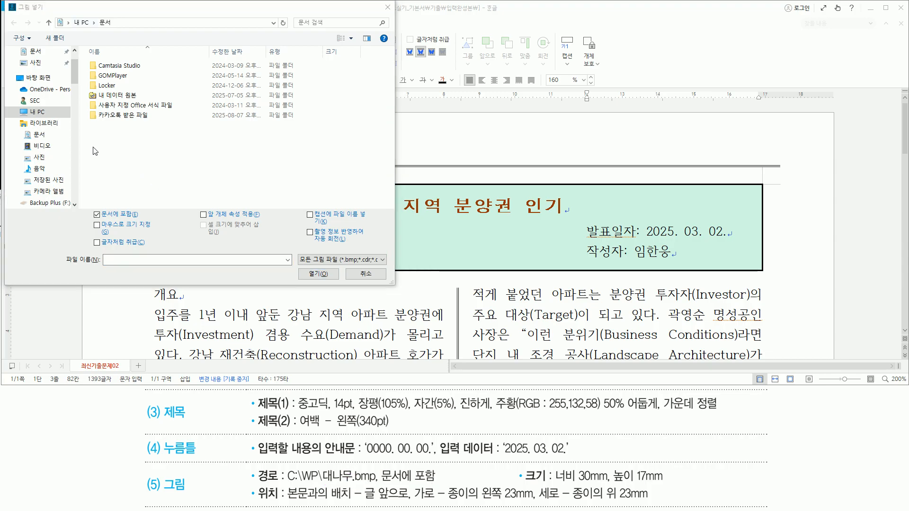
click(41, 113)
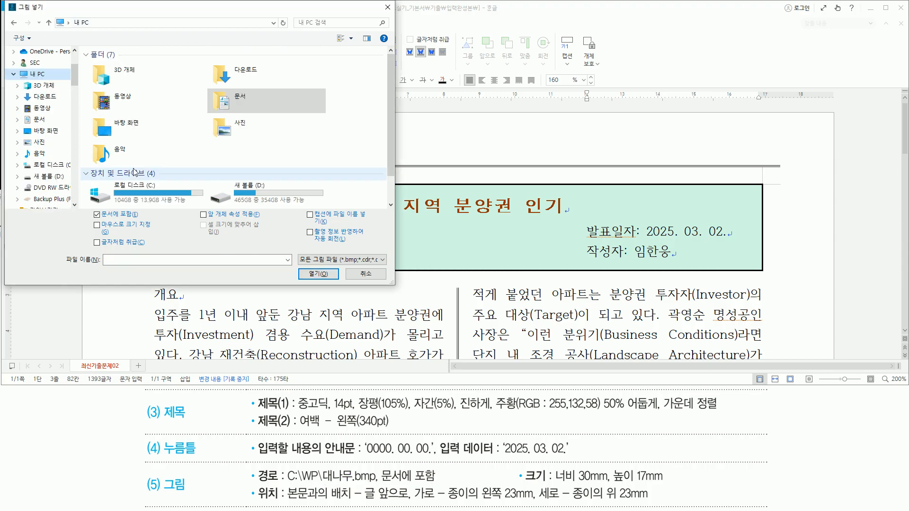
double_click(133, 187)
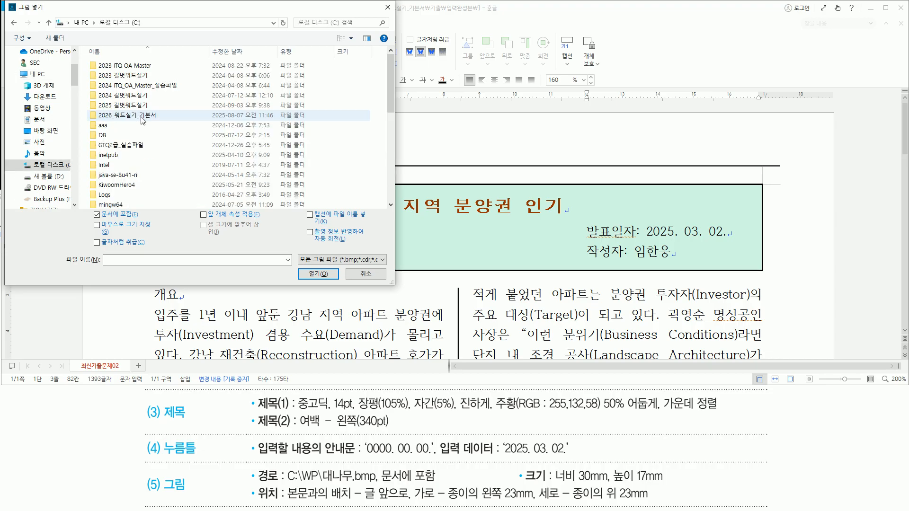
click(141, 117)
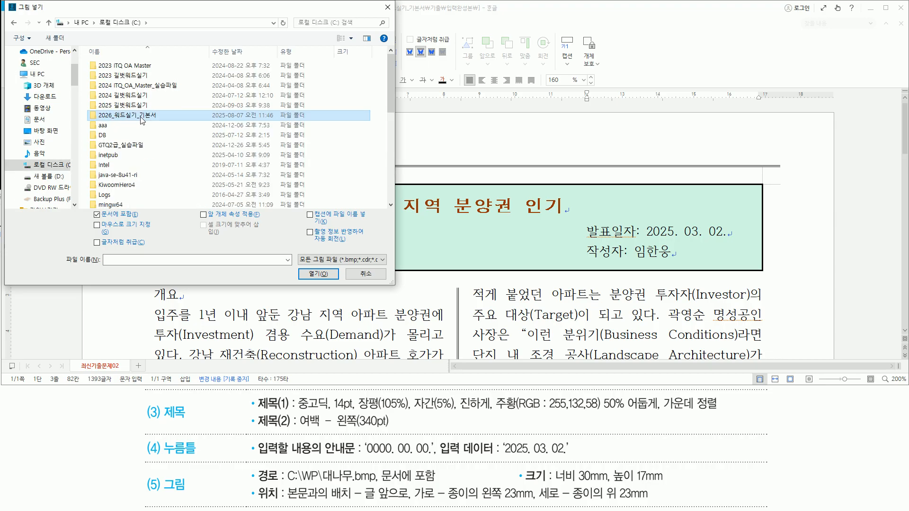
click(117, 67)
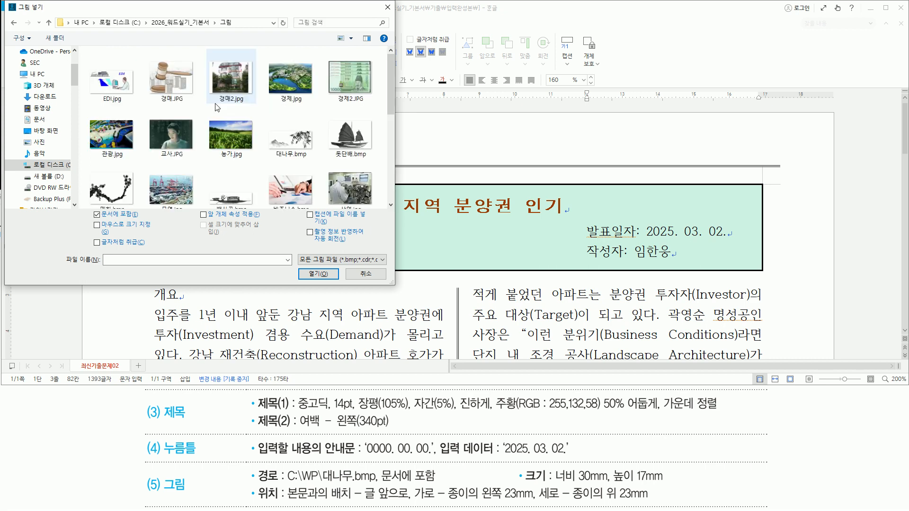
- Insert the picture 대나무.bmp embedded in the document (문서에 포함), without sizing it by mouse (마우스로 크기 지정)
click(299, 160)
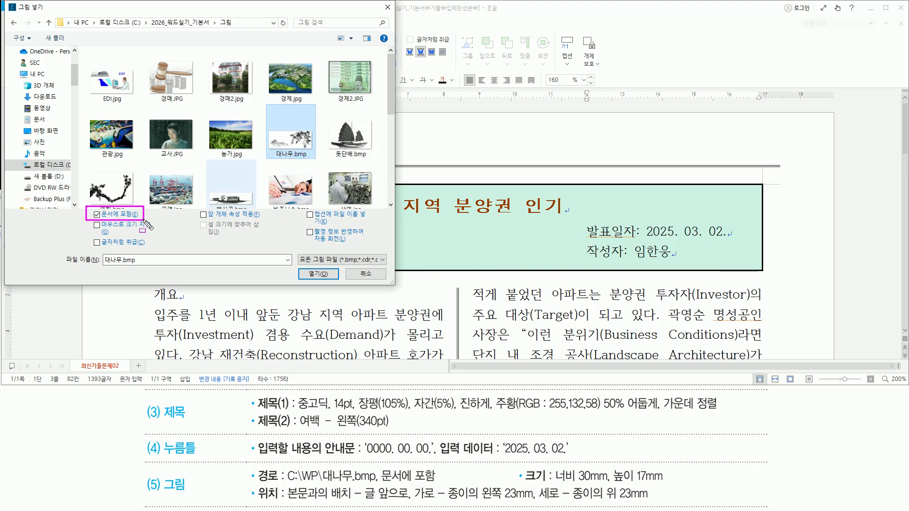
drag(381, 484, 440, 483)
drag(101, 230, 148, 231)
drag(91, 221, 101, 231)
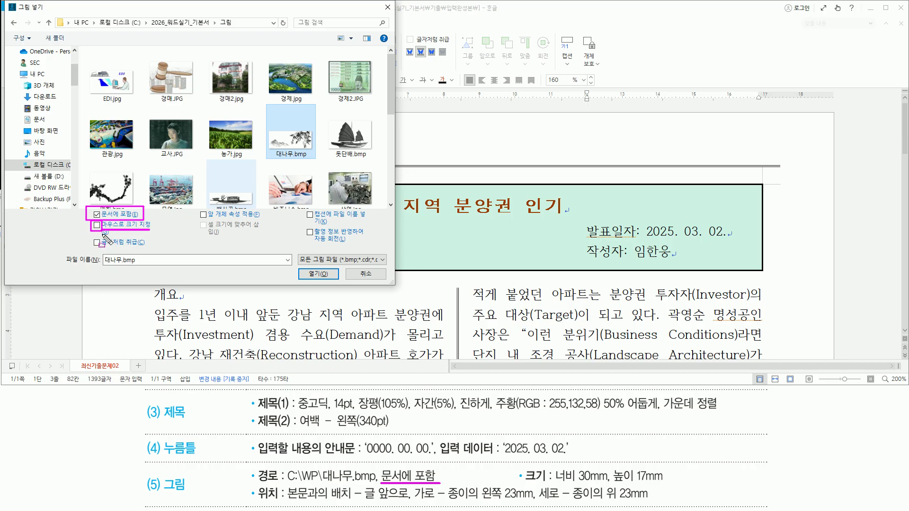
drag(302, 267, 332, 280)
key(Escape)
click(319, 275)
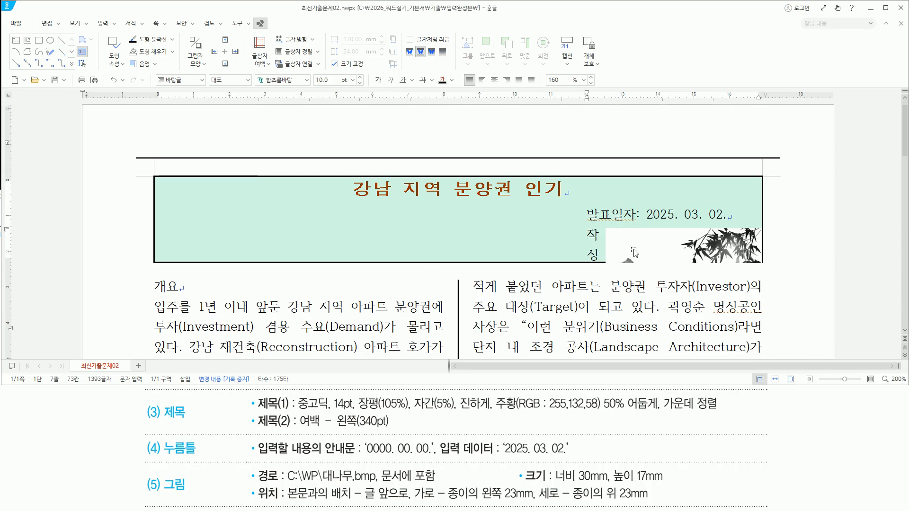
- In the bamboo picture's object properties (개체 속성), set the width (너비) to 30 mm and the height (높이) to 17 mm
key(ctrl+2)
drag(518, 465, 551, 485)
drag(255, 485, 279, 501)
key(Escape)
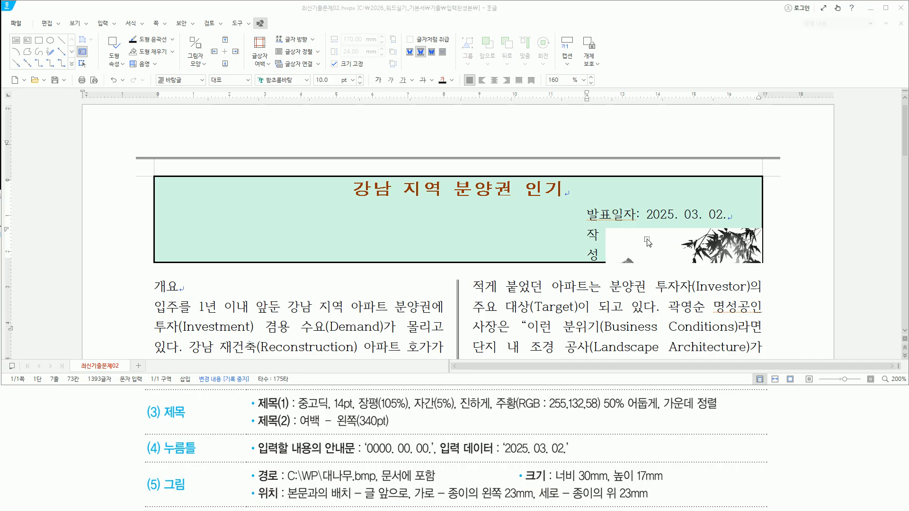
click(648, 242)
double_click(649, 243)
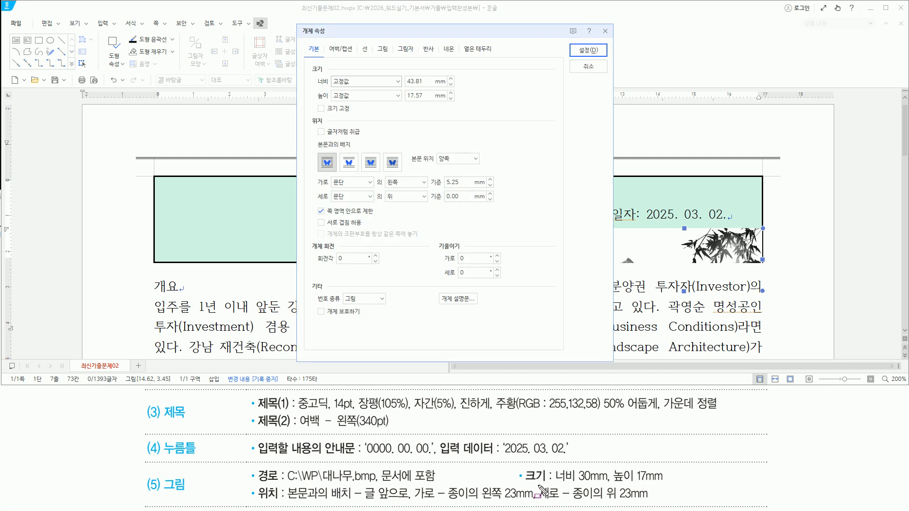
drag(521, 485, 668, 486)
key(Escape)
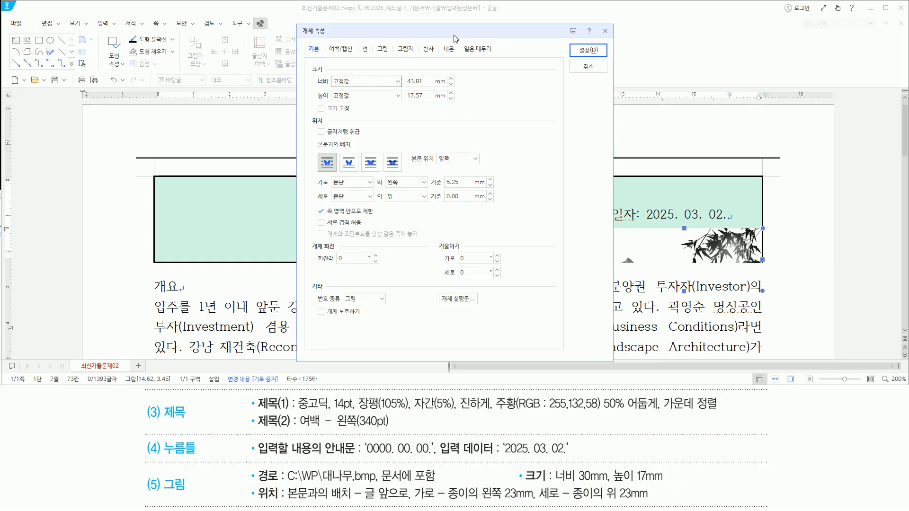
key(Tab)
key(Tab)
key(Tab)
text(17)
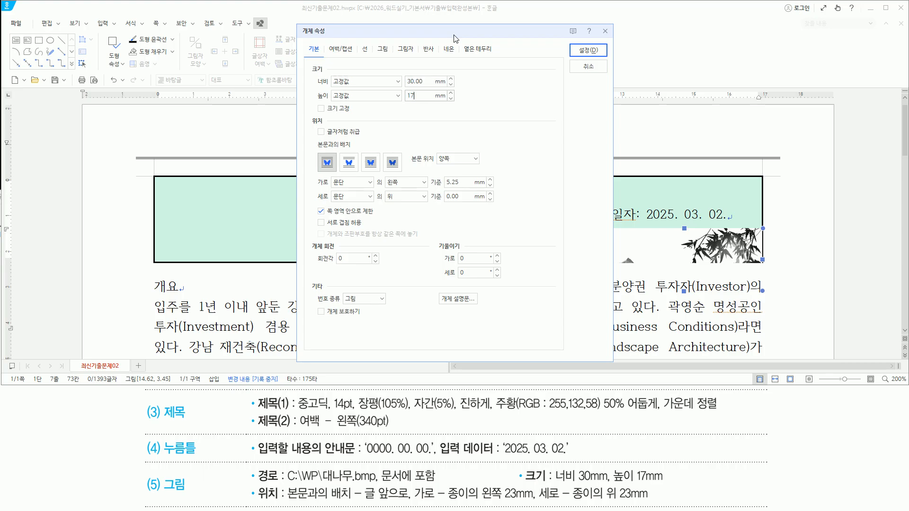
drag(400, 72, 448, 108)
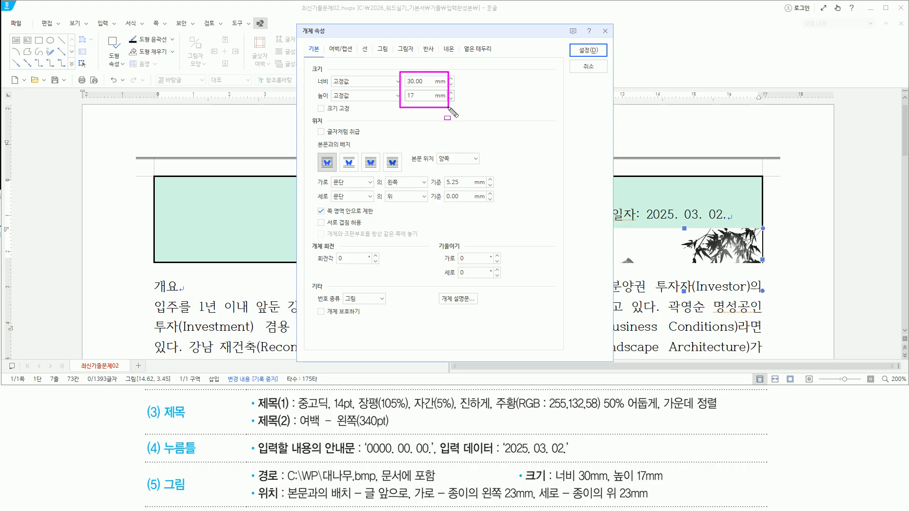
- Set the bamboo picture's text wrapping (본문과의 배치) to 글 앞으로
mouse_move(313, 113)
mouse_down()
mouse_move(352, 113)
mouse_move(305, 109)
mouse_up()
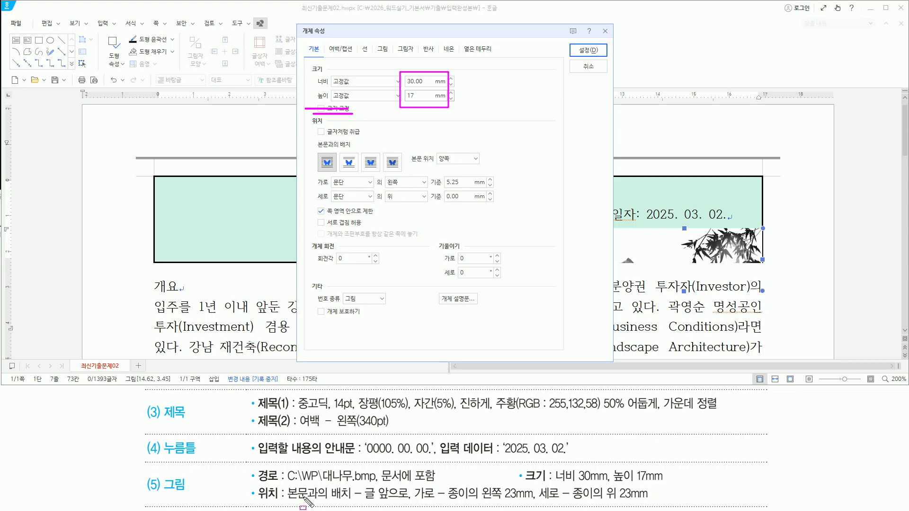
drag(284, 500, 411, 501)
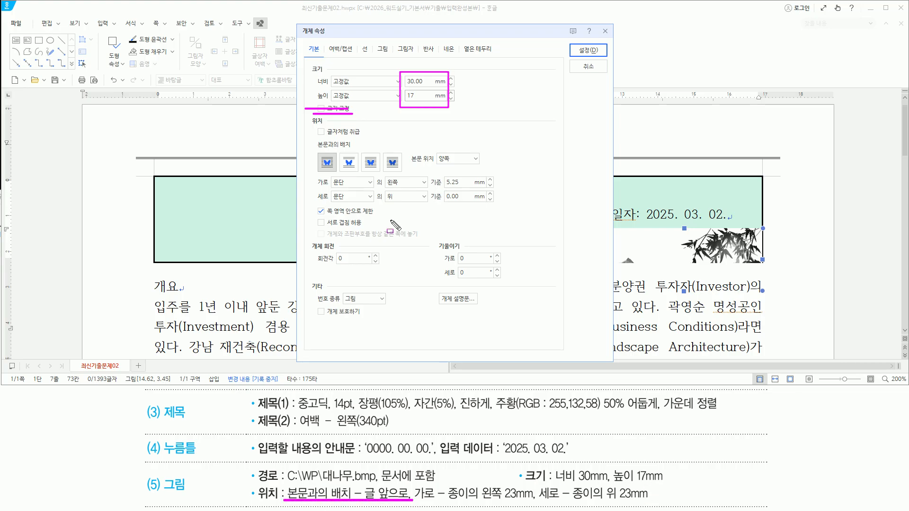
drag(362, 152, 380, 174)
key(Escape)
click(371, 162)
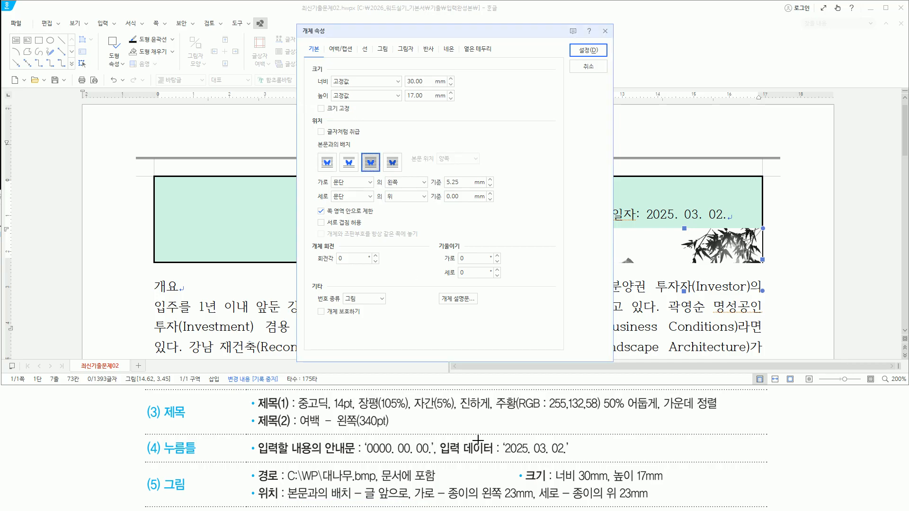
- Set the bamboo picture's horizontal position (가로) to 23 mm from the left of the paper (종이의 왼쪽)
drag(414, 501, 530, 500)
drag(326, 188, 357, 188)
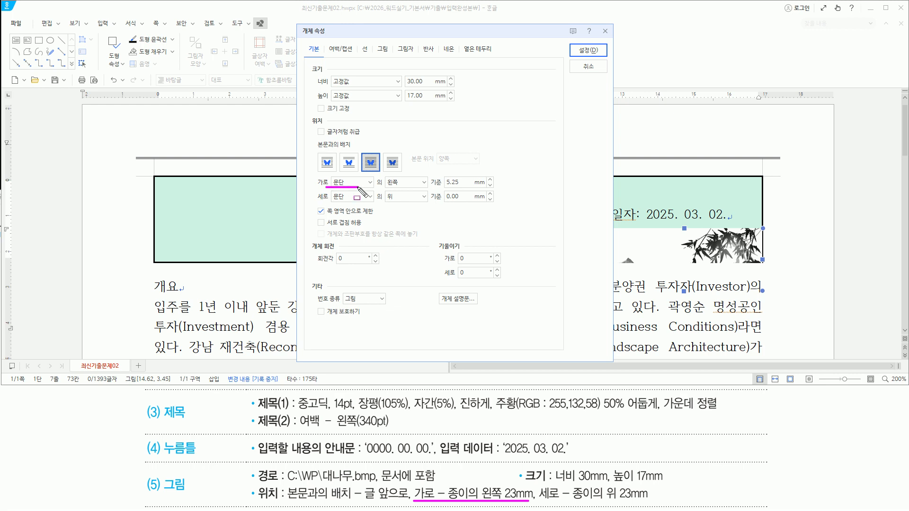
key(Escape)
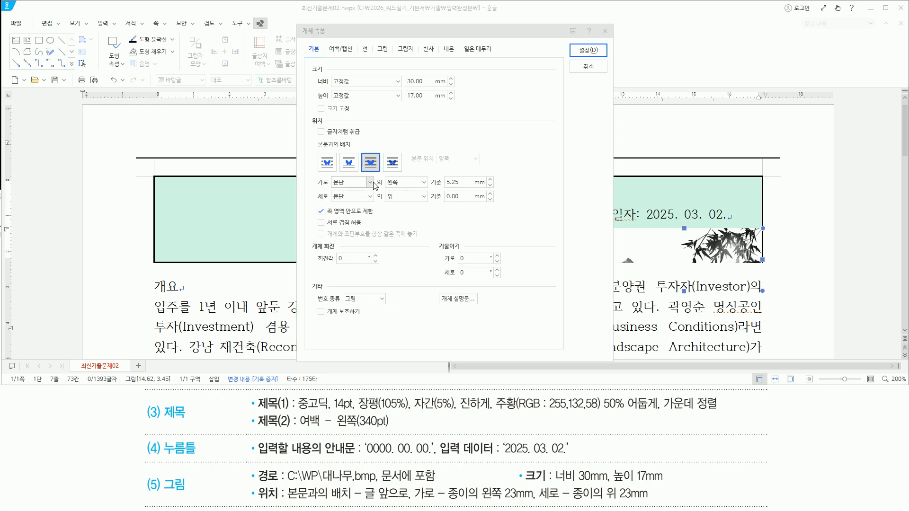
click(370, 182)
click(362, 197)
key(Tab)
key(Tab)
text(2)
drag(325, 188, 487, 188)
- Set the picture's vertical position (세로) to 23 mm from the top of the paper (종이의 위) and apply the object properties
drag(533, 500, 650, 499)
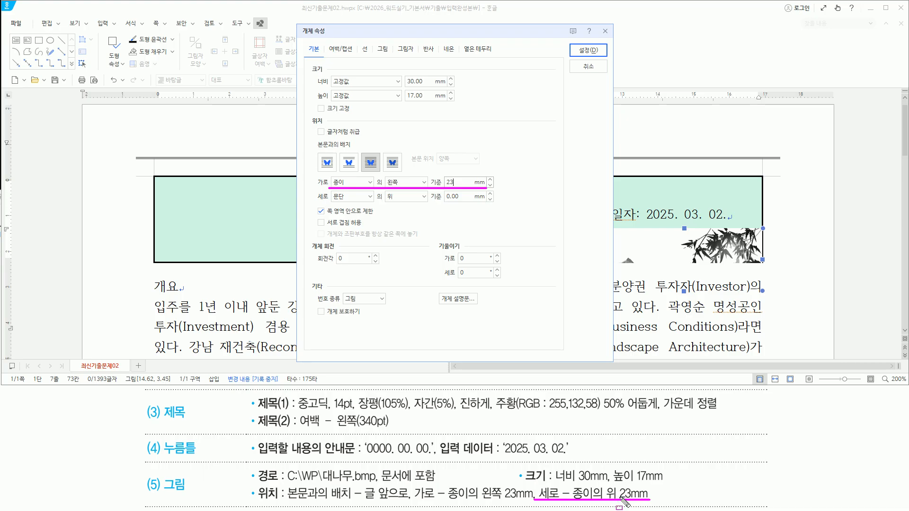
click(353, 196)
click(356, 211)
text(23)
drag(326, 202, 487, 202)
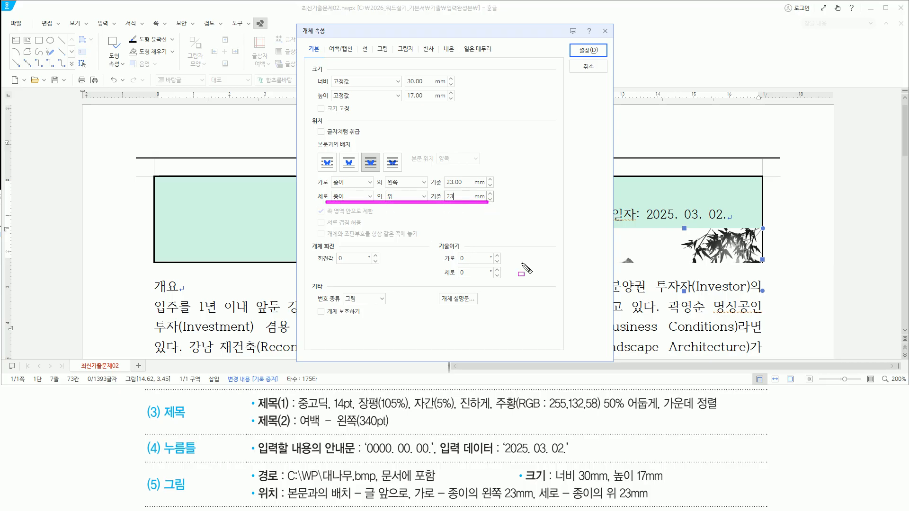
key(Escape)
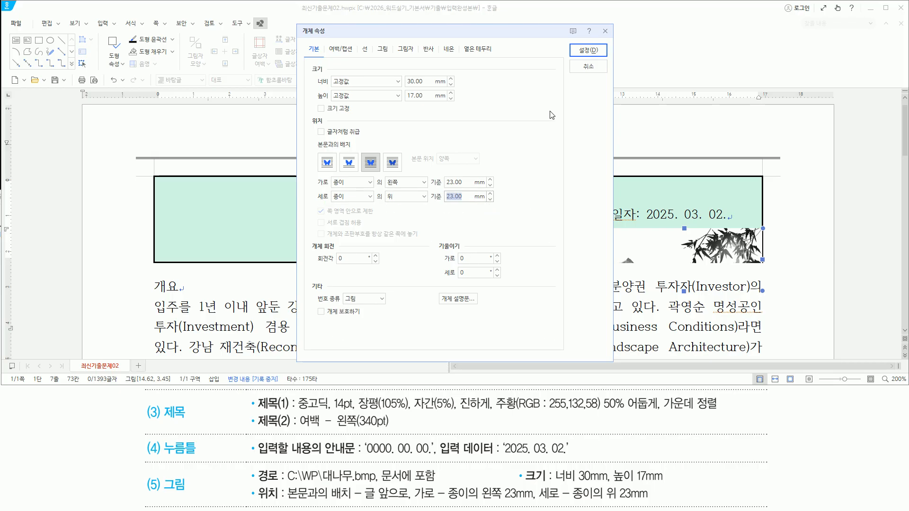
key(Return)
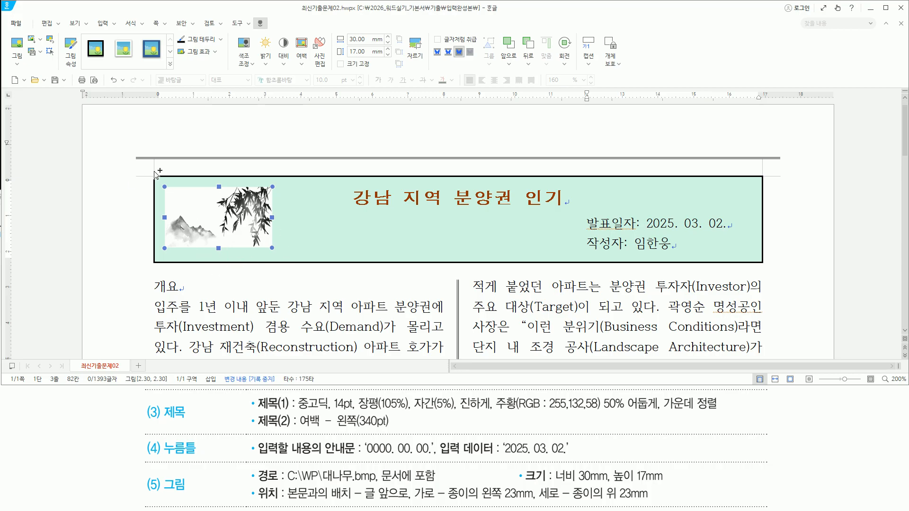
drag(144, 170, 775, 274)
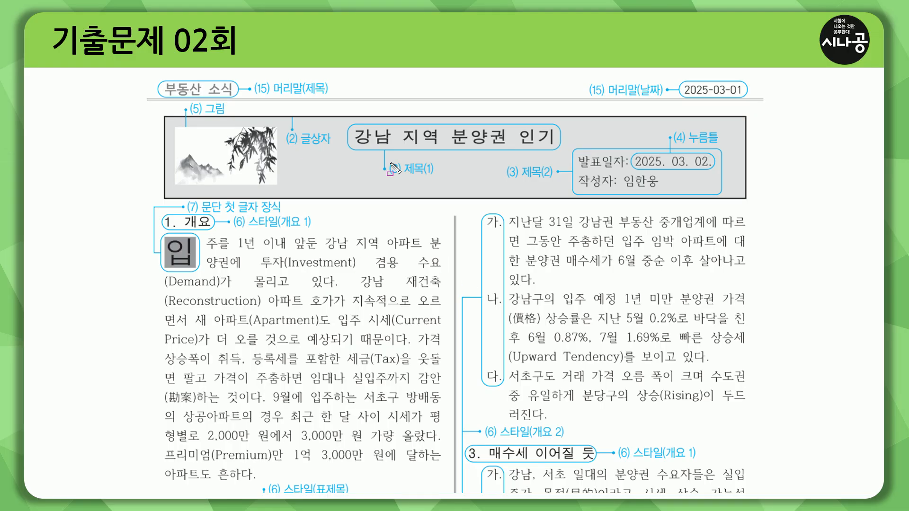
mouse_move(135, 201)
mouse_down()
mouse_move(802, 203)
mouse_move(776, 202)
mouse_up()
key(Escape)
key(ctrl+shift+d)
drag(165, 227, 210, 227)
drag(279, 228, 314, 229)
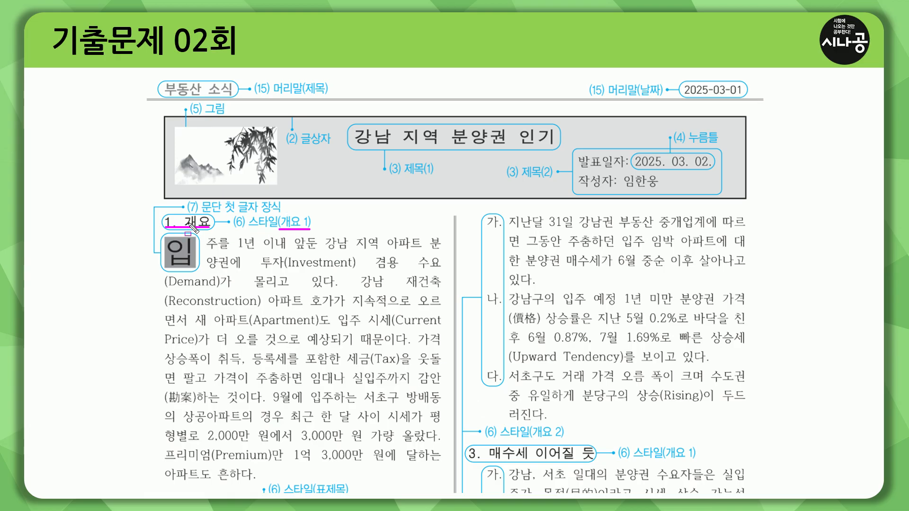
drag(482, 215, 504, 386)
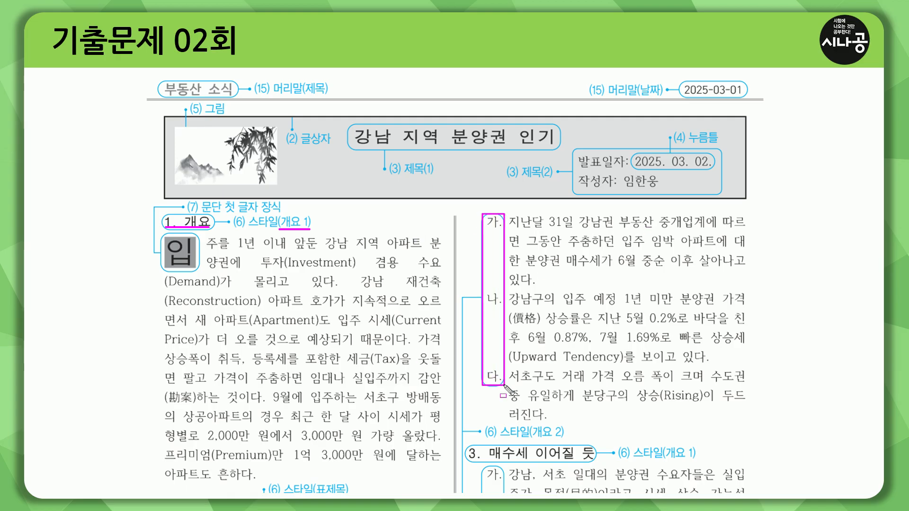
drag(530, 438, 562, 438)
drag(469, 461, 595, 460)
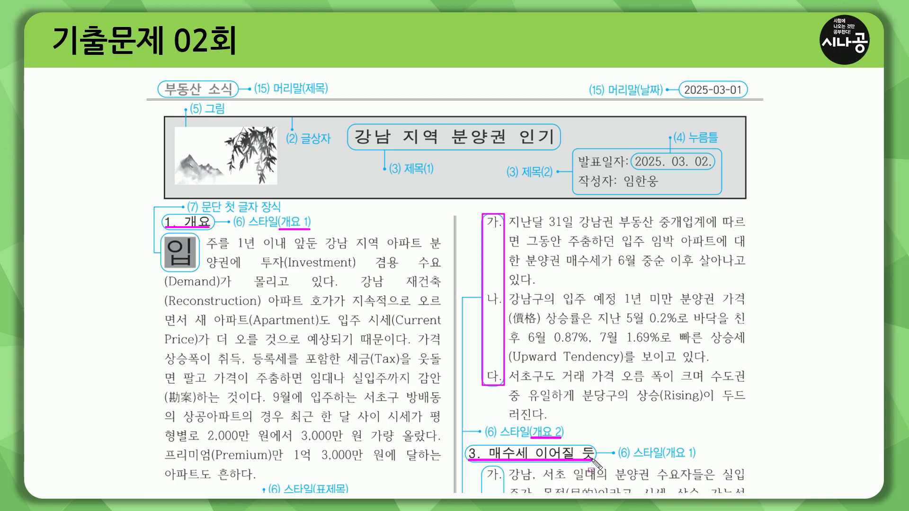
drag(666, 461, 700, 461)
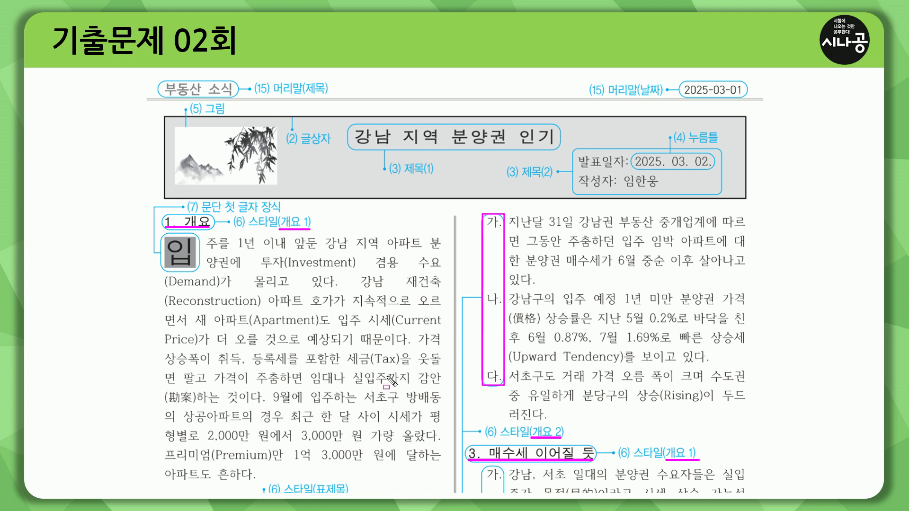
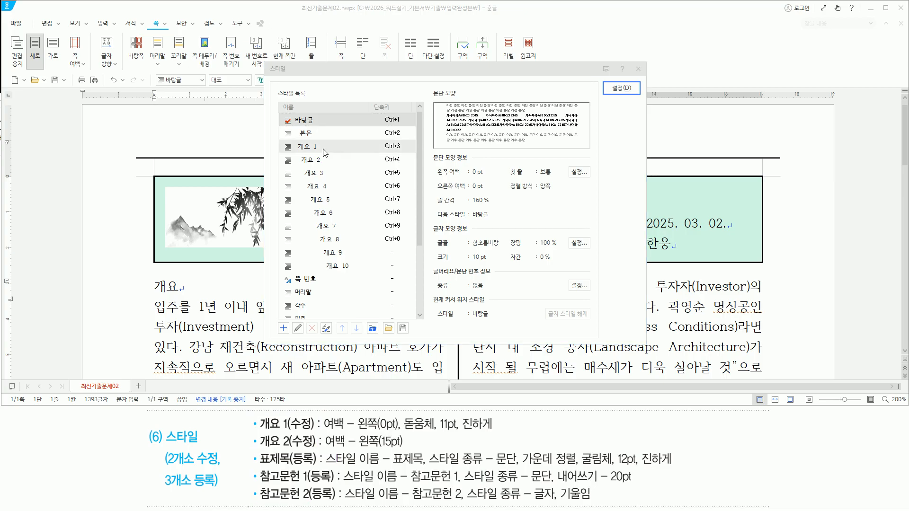
- Edit the 개요 1 style and set its paragraph left margin (왼쪽 여백) to 0 pt
click(321, 150)
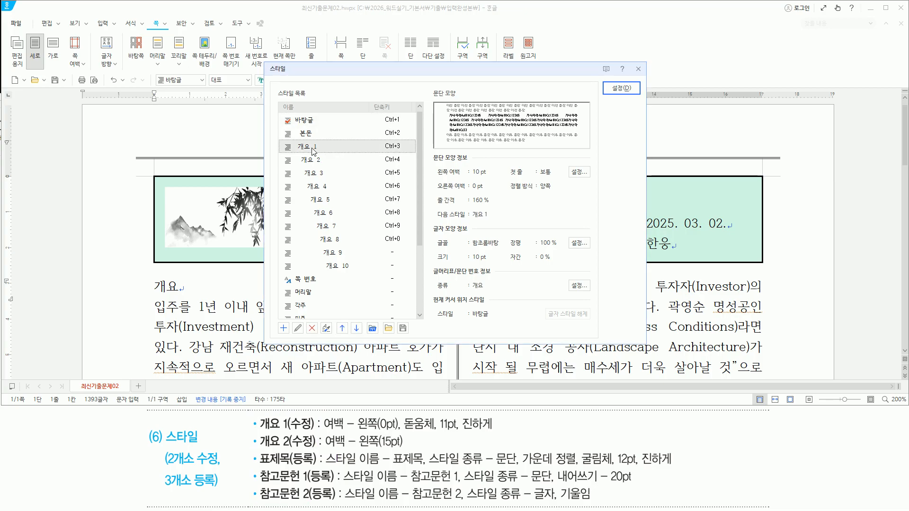
key(alt)
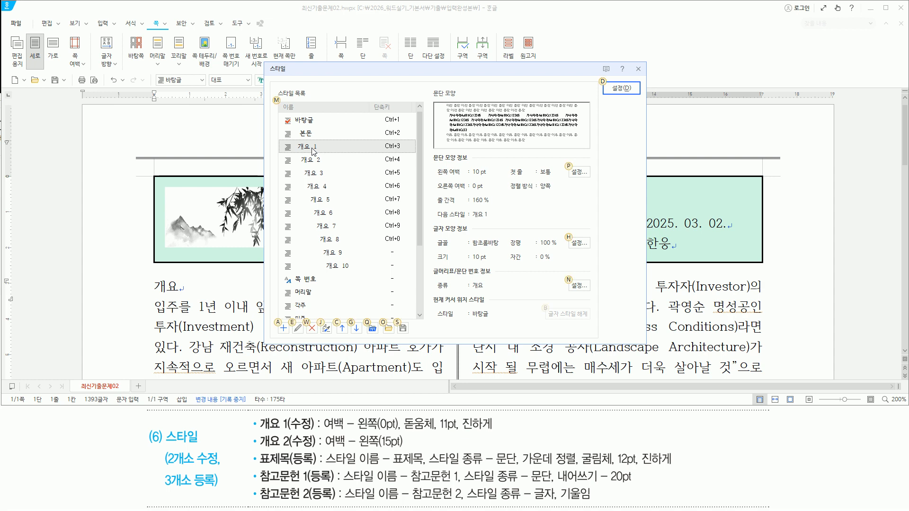
key(e)
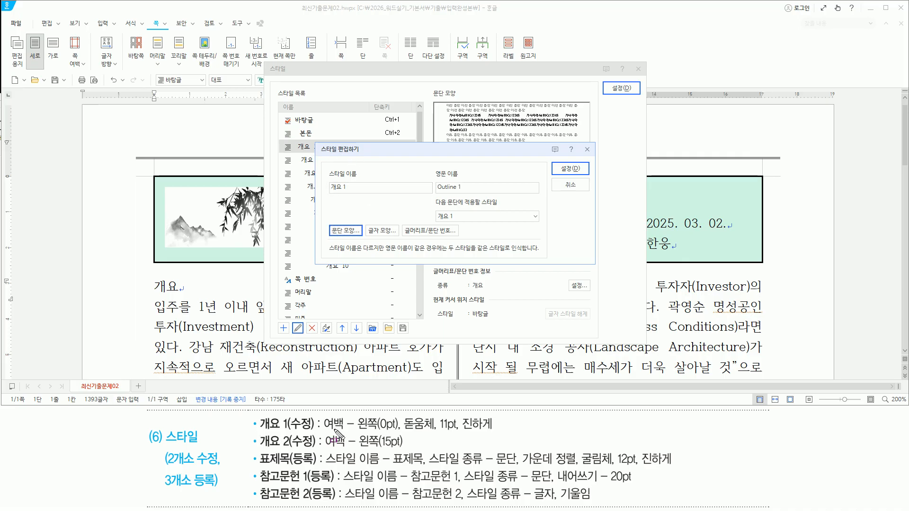
mouse_move(322, 414)
mouse_down()
mouse_move(402, 445)
mouse_move(399, 434)
mouse_move(504, 432)
mouse_move(495, 433)
mouse_up()
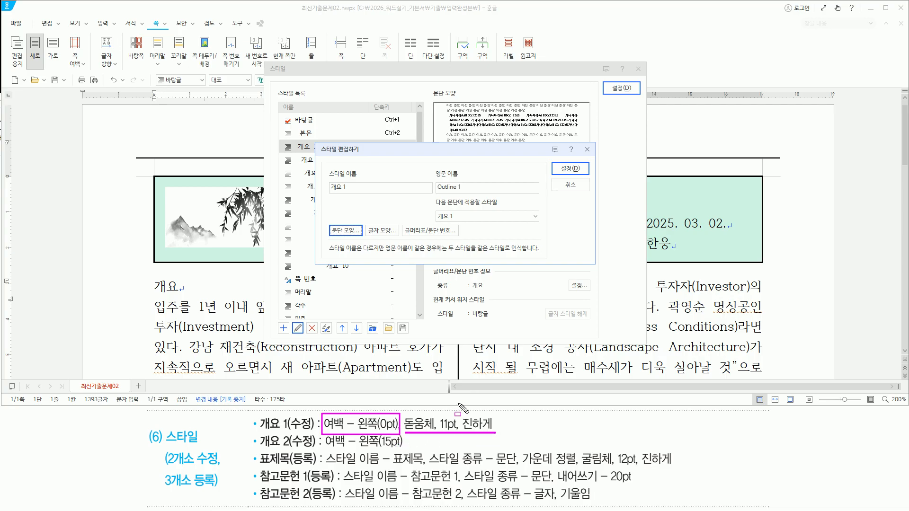
key(Escape)
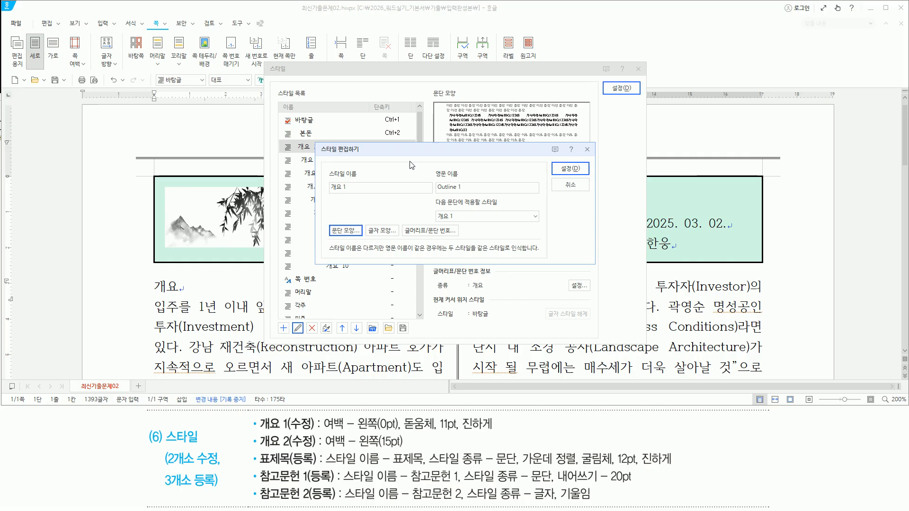
key(alt)
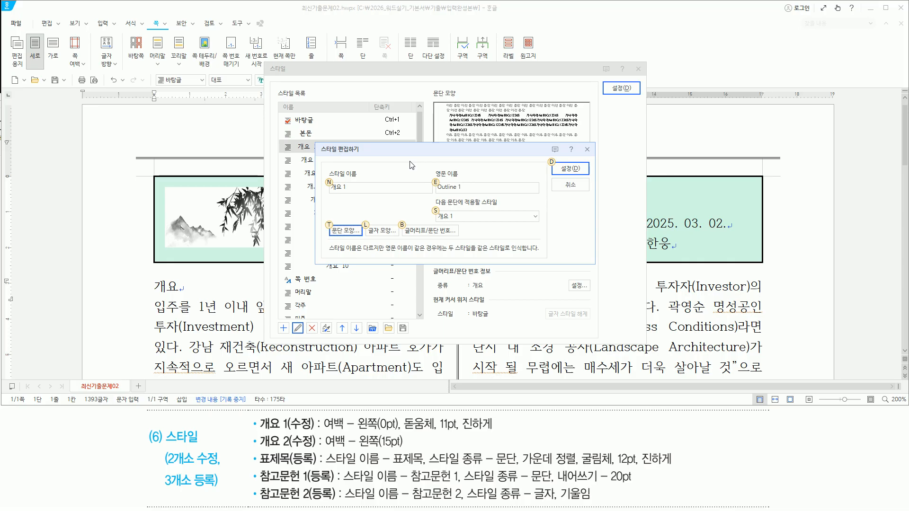
text(t)
text(0)
drag(341, 150, 383, 151)
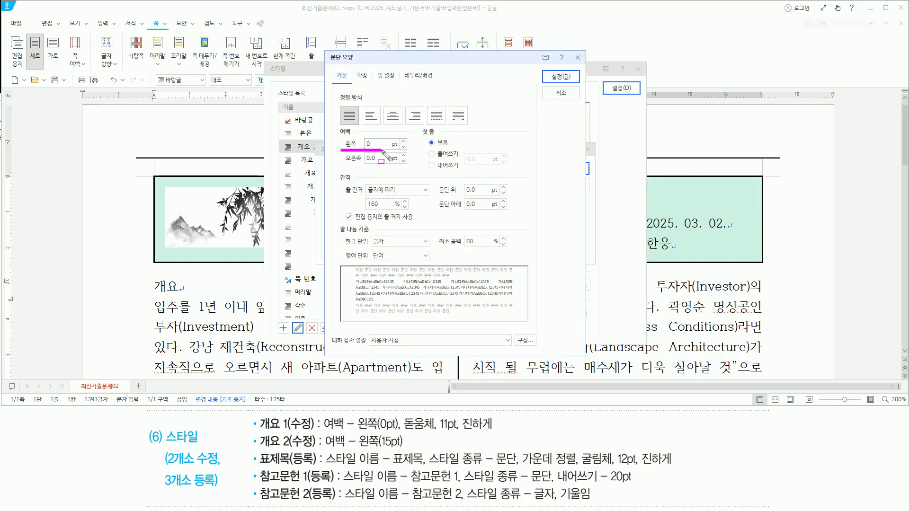
key(Escape)
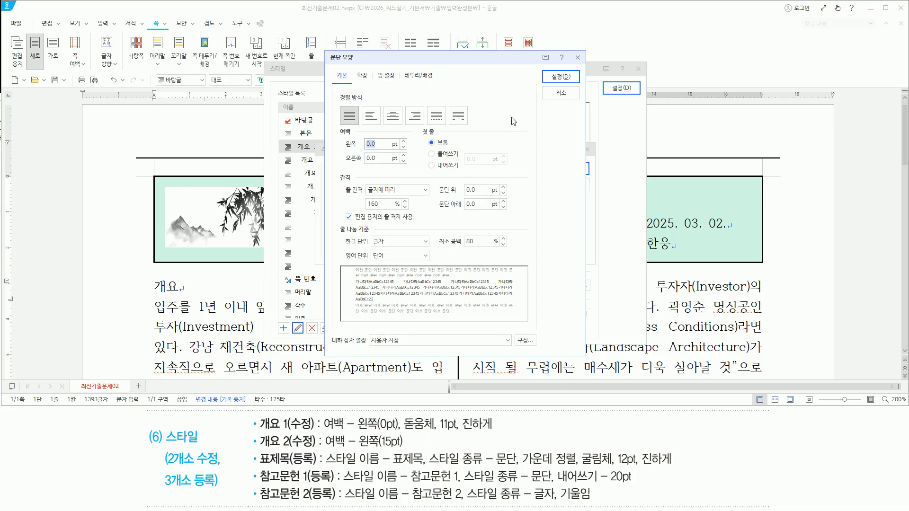
key(Return)
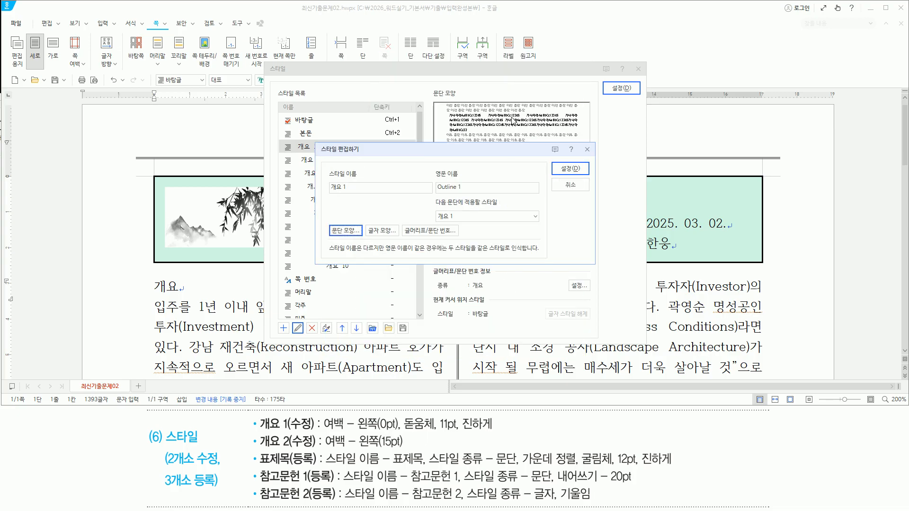
- Set the 개요 1 style's character shape (글자 모양) to font 돋움체, size 11 pt and bold (진하게)
key(alt)
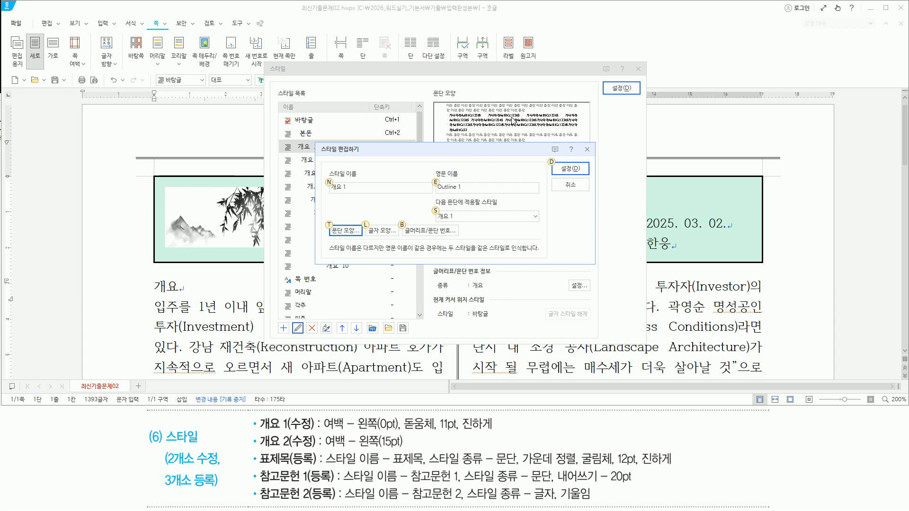
text(l)
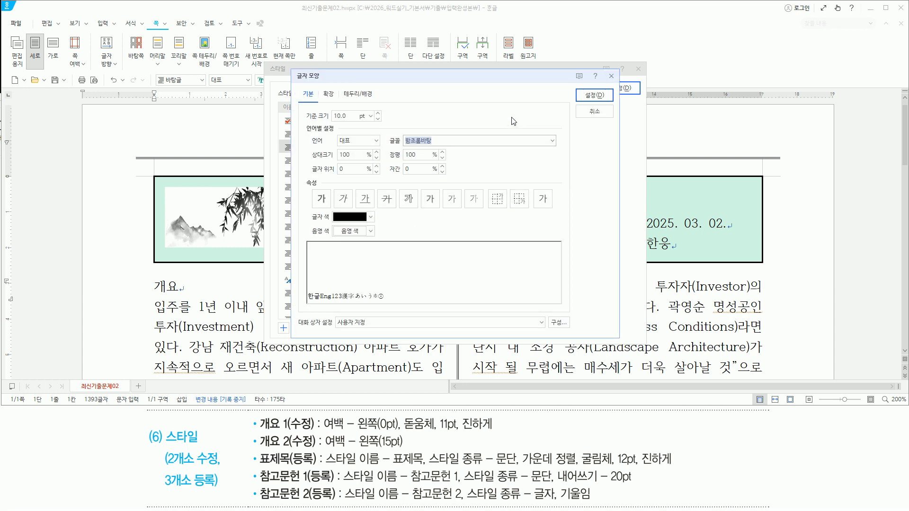
text(ehed)
key(BackSpace)
key(BackSpace)
text(돋움체)
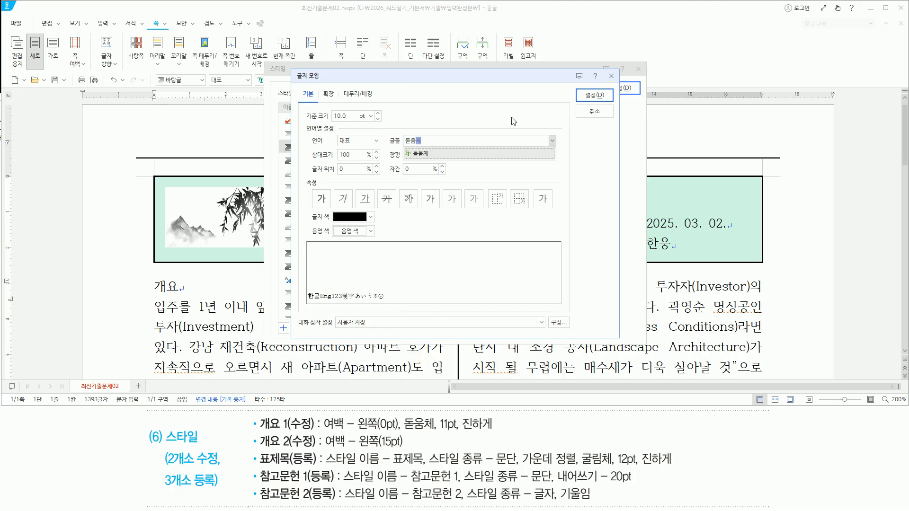
key(Return)
key(alt)
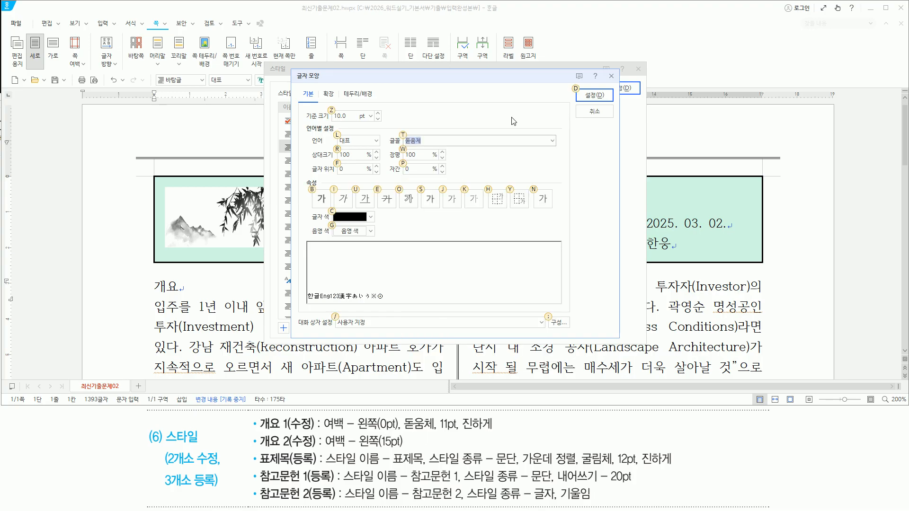
key(alt+z)
text(11)
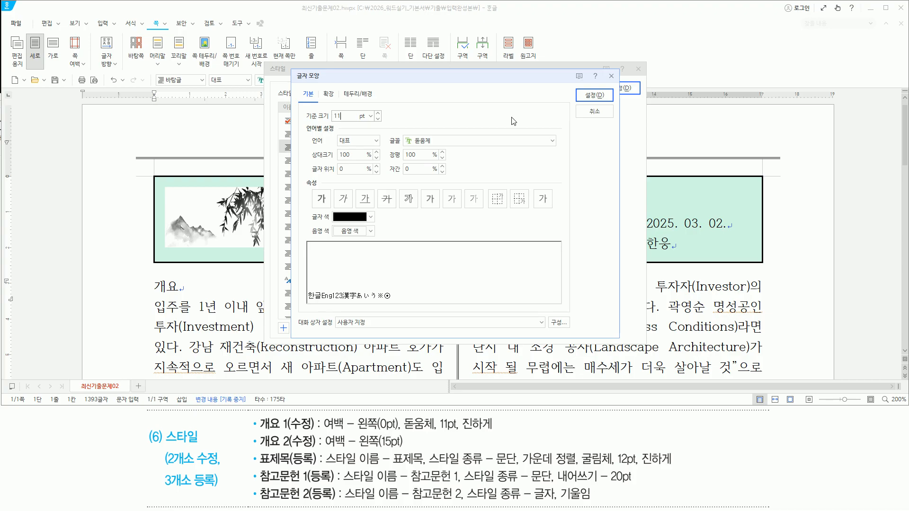
key(alt+b)
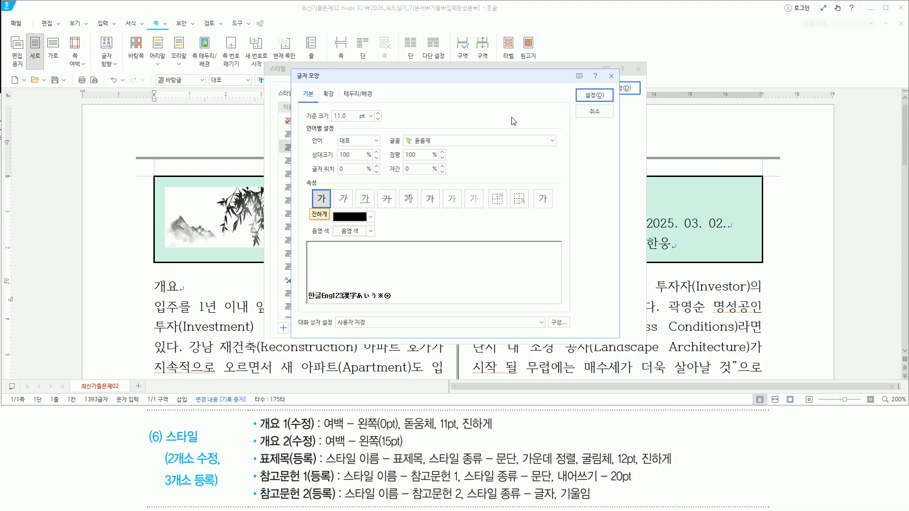
key(alt+d)
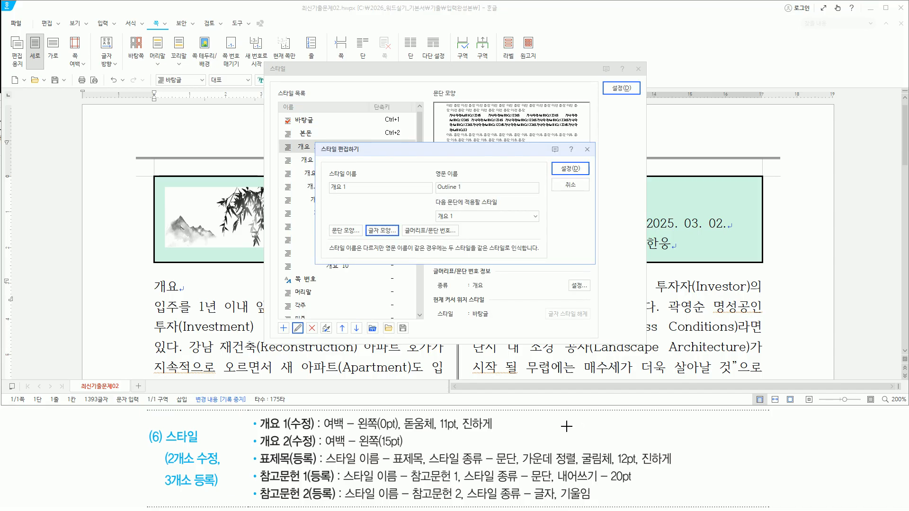
- Save the edited 개요 1 style and apply it to the 개요 heading line at the start of the body text
drag(556, 161, 589, 176)
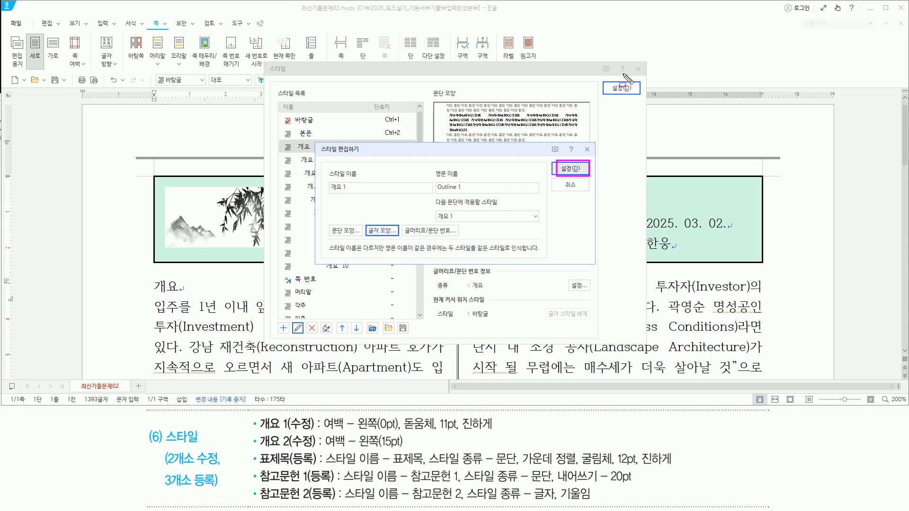
drag(608, 96, 639, 78)
key(Escape)
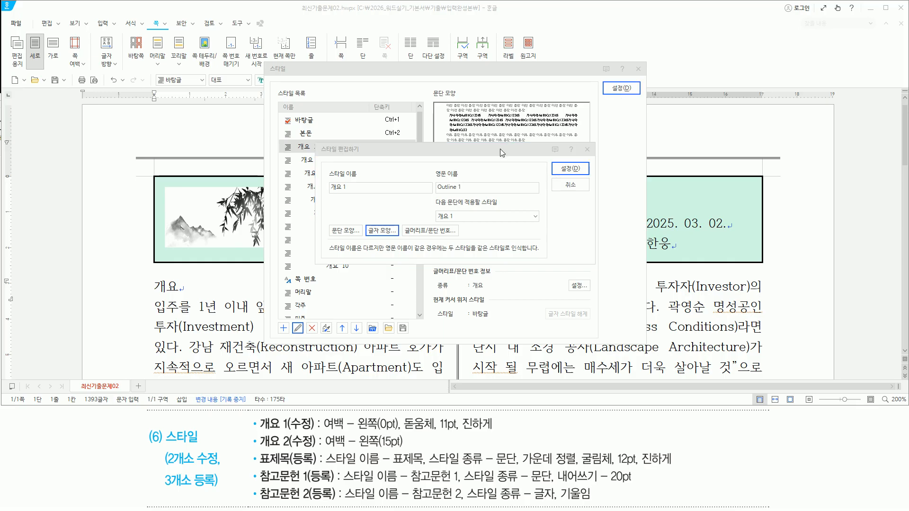
key(alt+d)
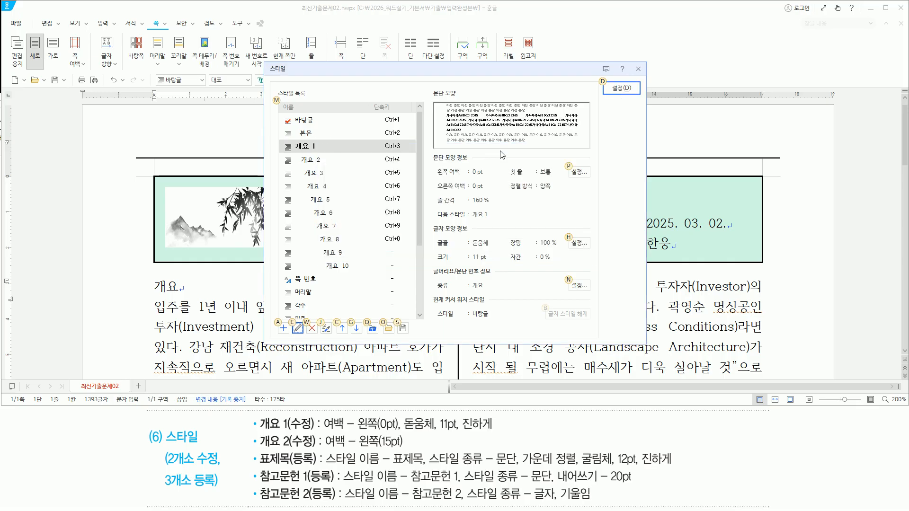
key(d)
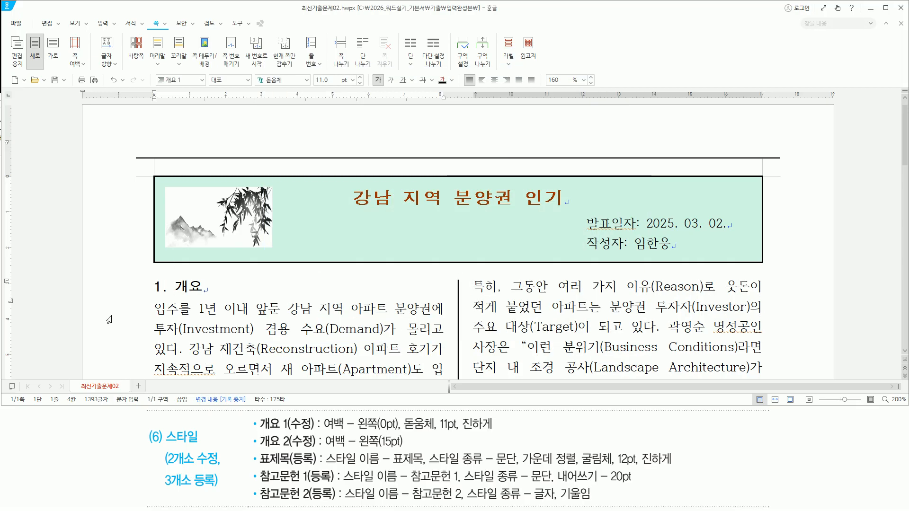
- Add a paragraph-type (문단) style named 표제목 with the cursor in the table title line 아파트 분양권 가격 상승률
click(168, 269)
scroll(201, 288, down, 10)
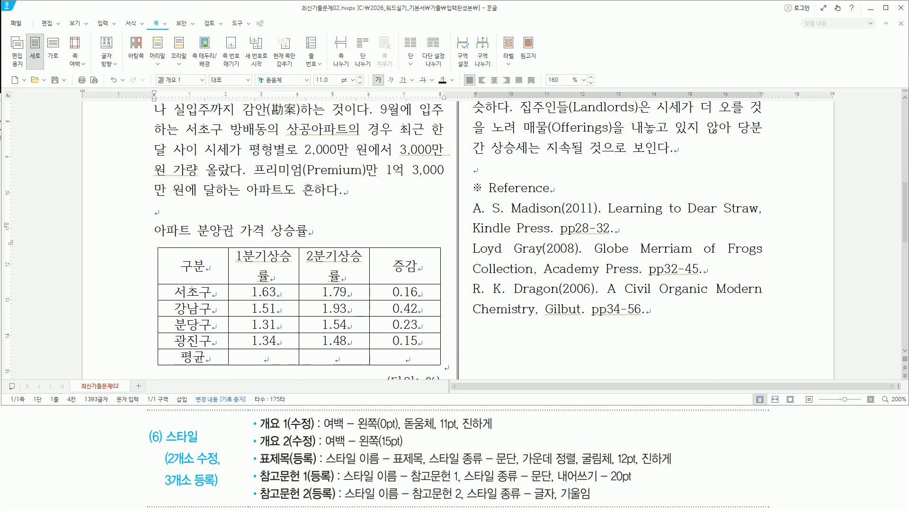
click(222, 231)
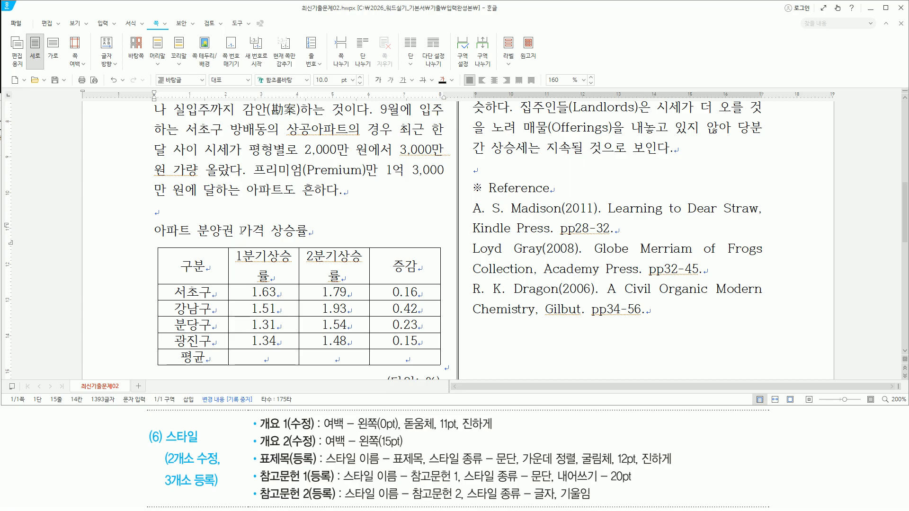
click(194, 231)
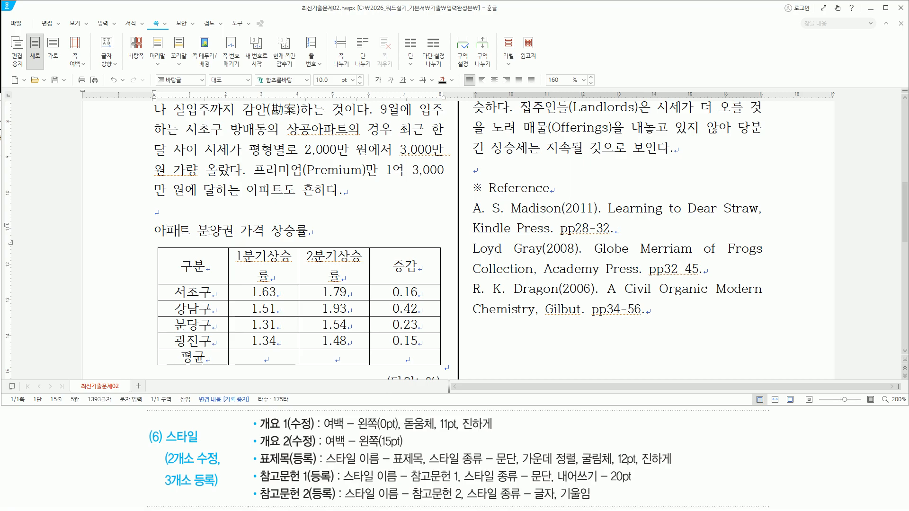
click(232, 231)
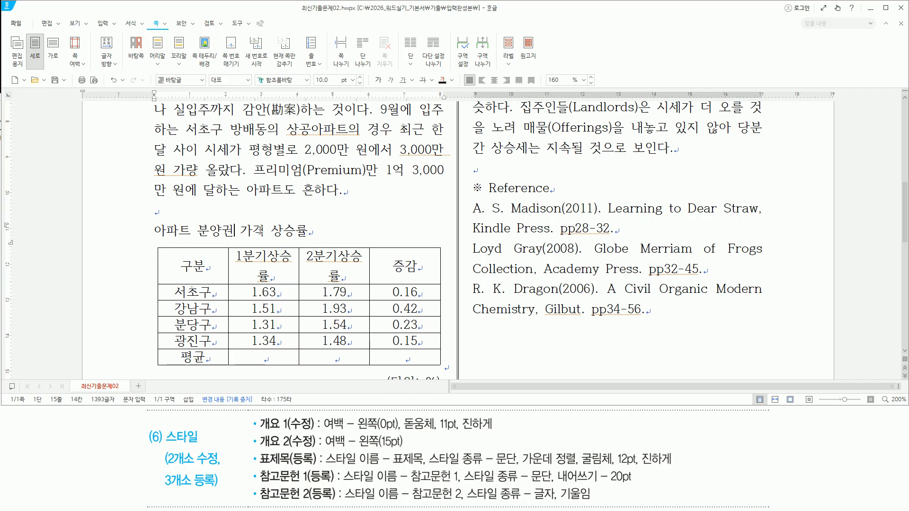
click(235, 231)
click(241, 231)
key(F6)
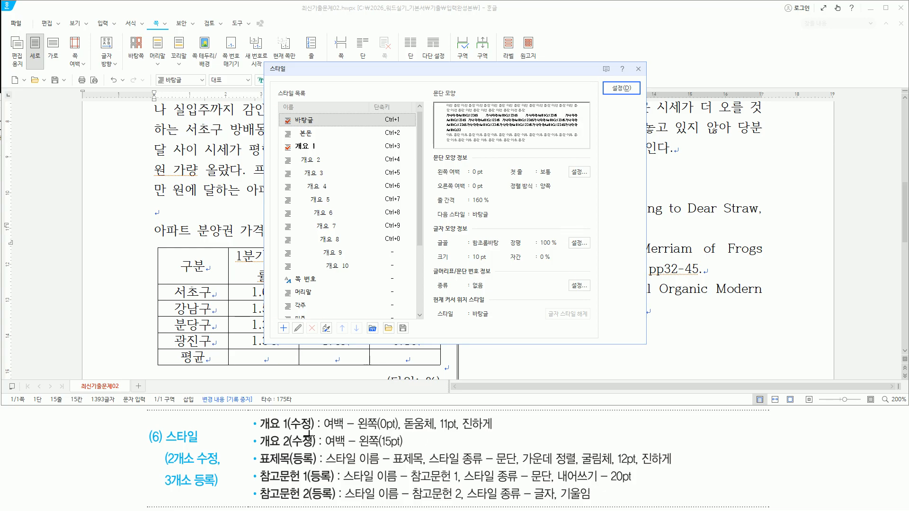
key(alt)
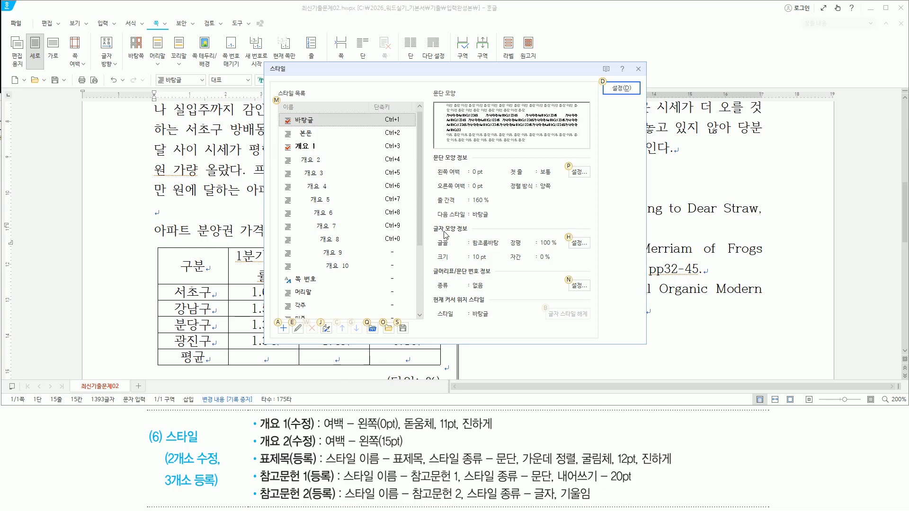
key(a)
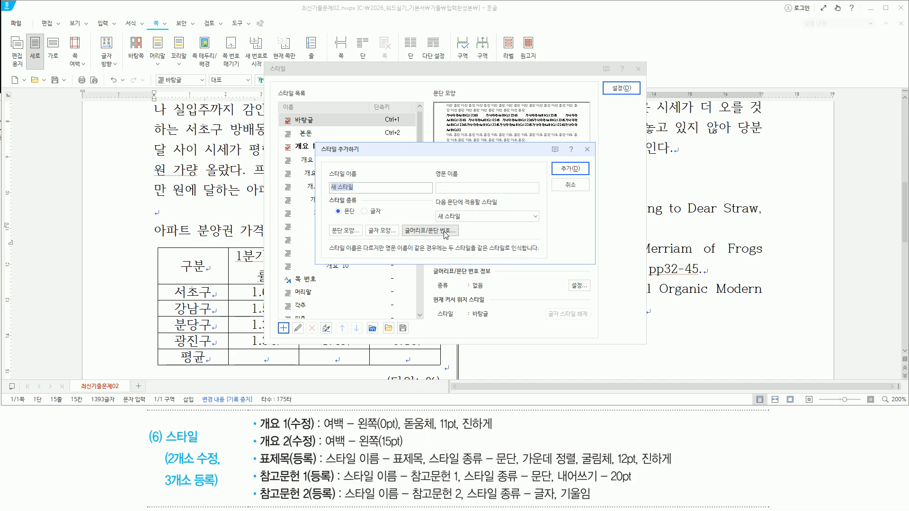
drag(324, 466, 426, 466)
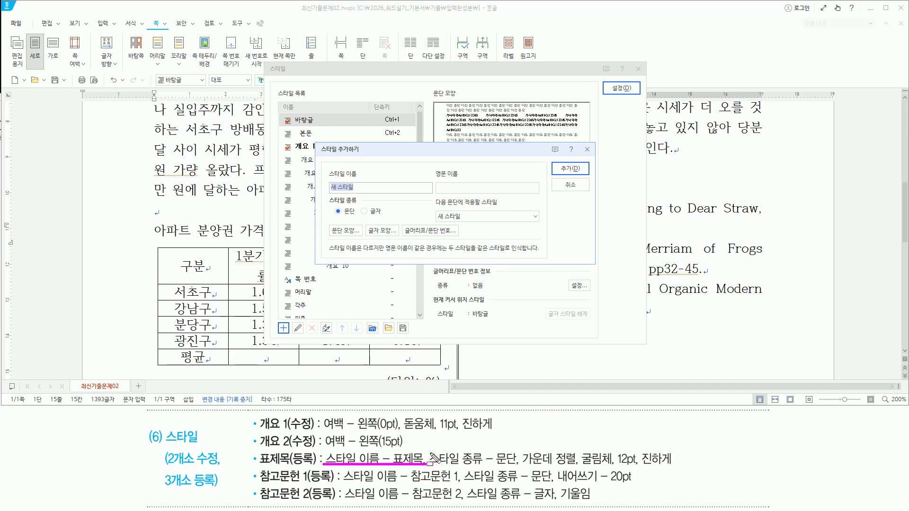
drag(430, 467, 504, 466)
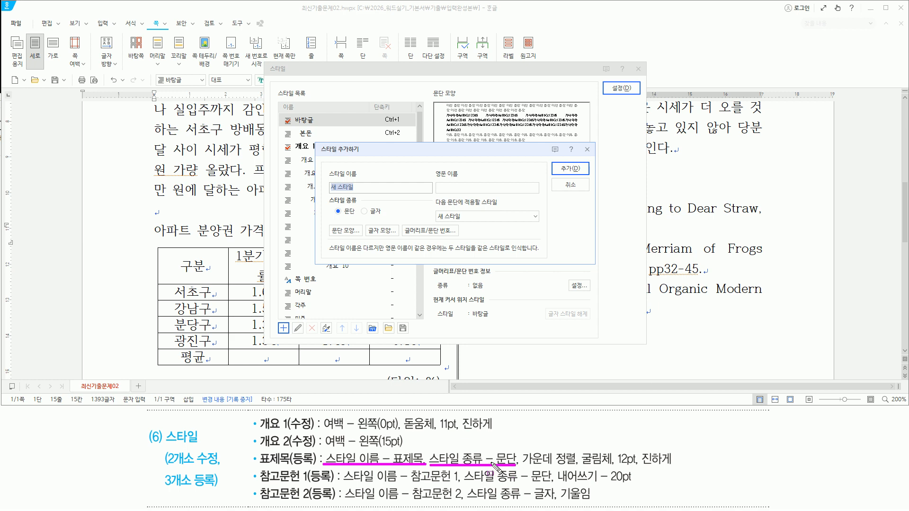
drag(325, 196, 360, 220)
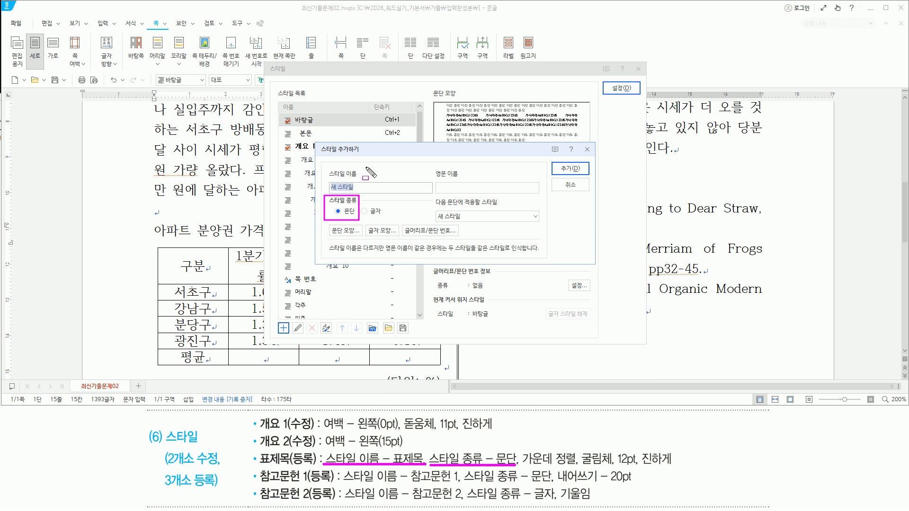
key(Escape)
text(표제목)
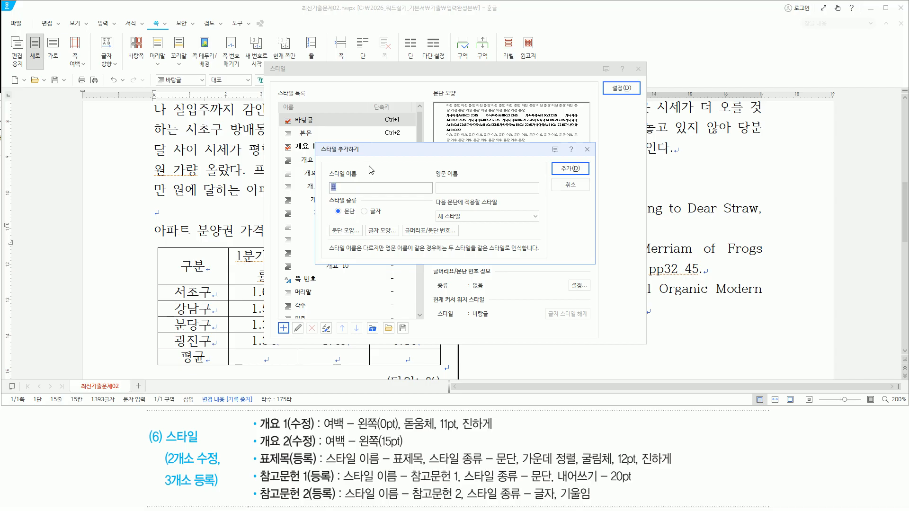
key(Return)
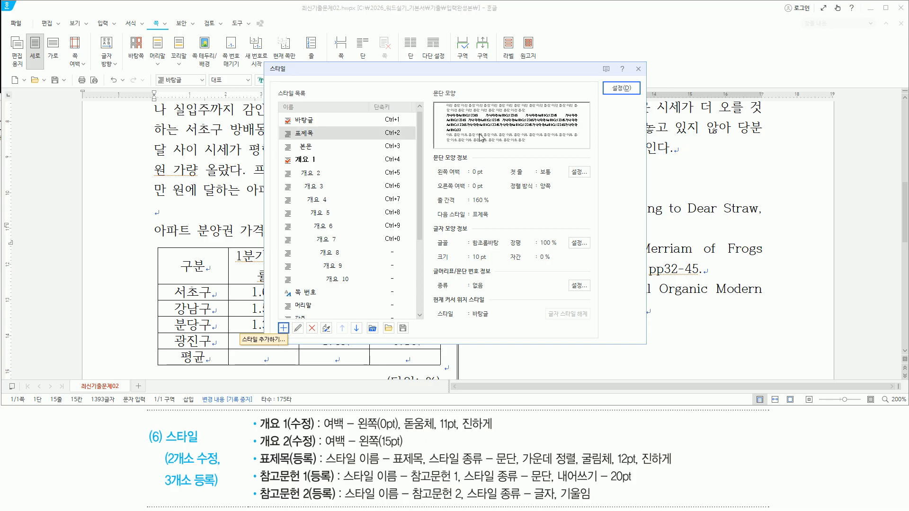
- Edit the 표제목 style and set its paragraph alignment to centered (가운데 정렬)
key(alt)
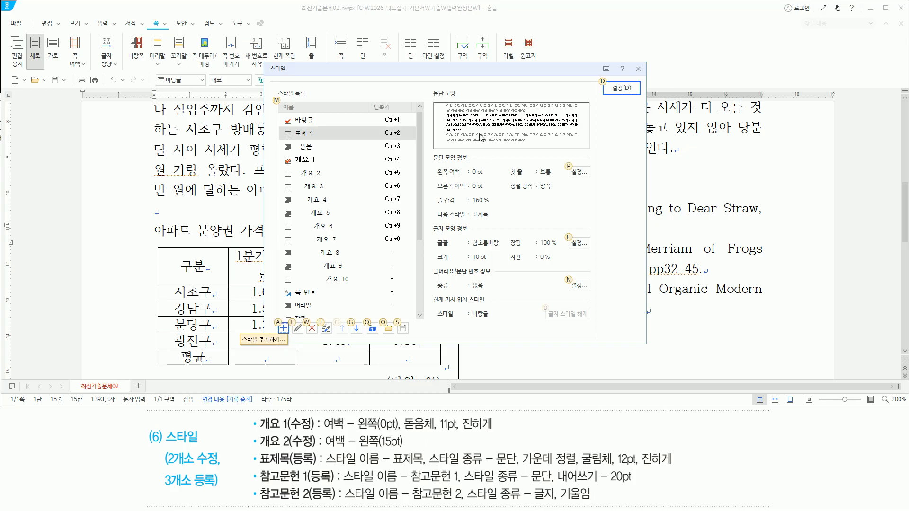
key(e)
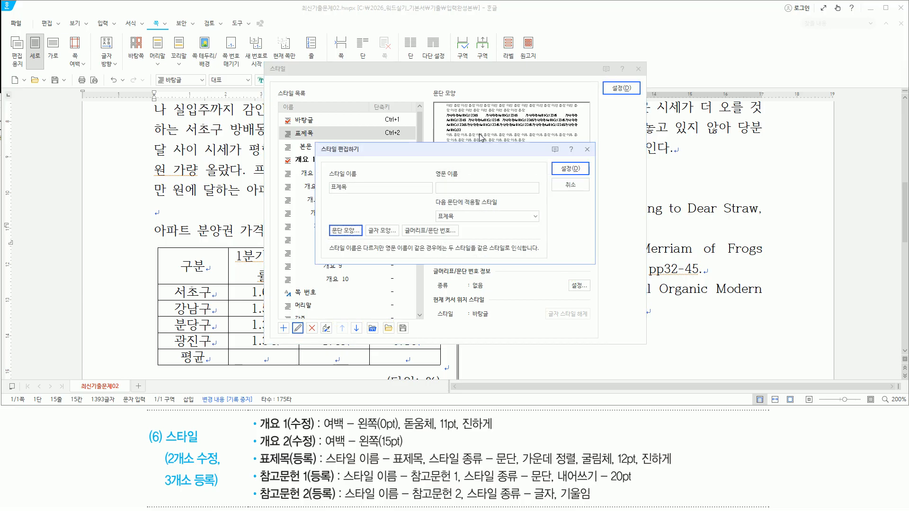
mouse_move(521, 448)
mouse_down()
mouse_move(578, 473)
mouse_move(671, 469)
mouse_up()
key(Escape)
key(alt)
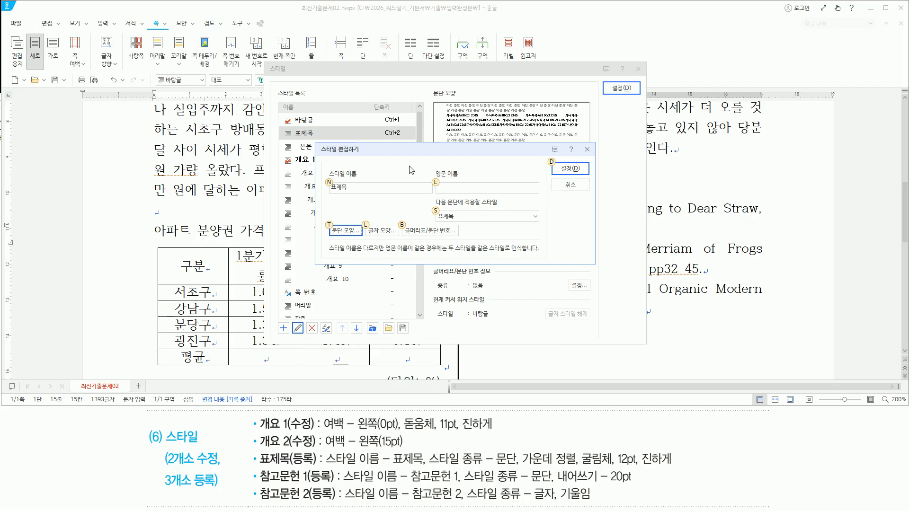
key(t)
key(alt+c)
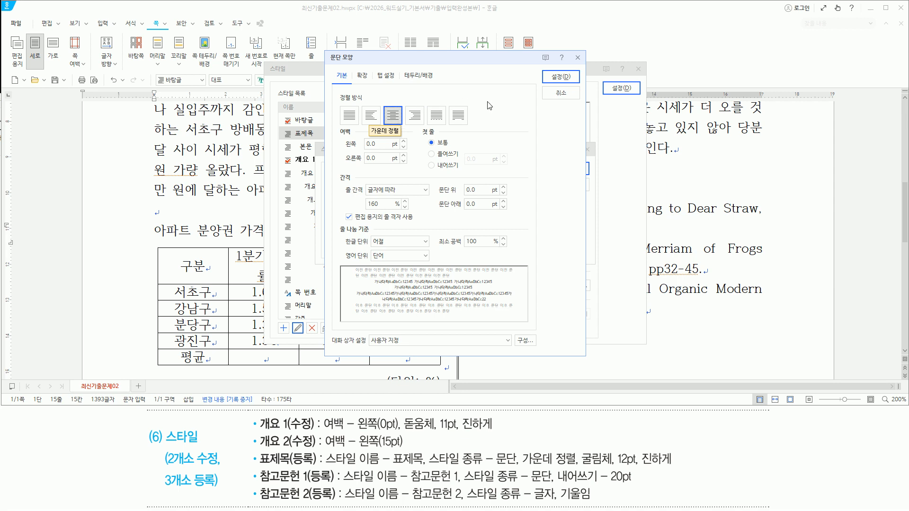
key(Return)
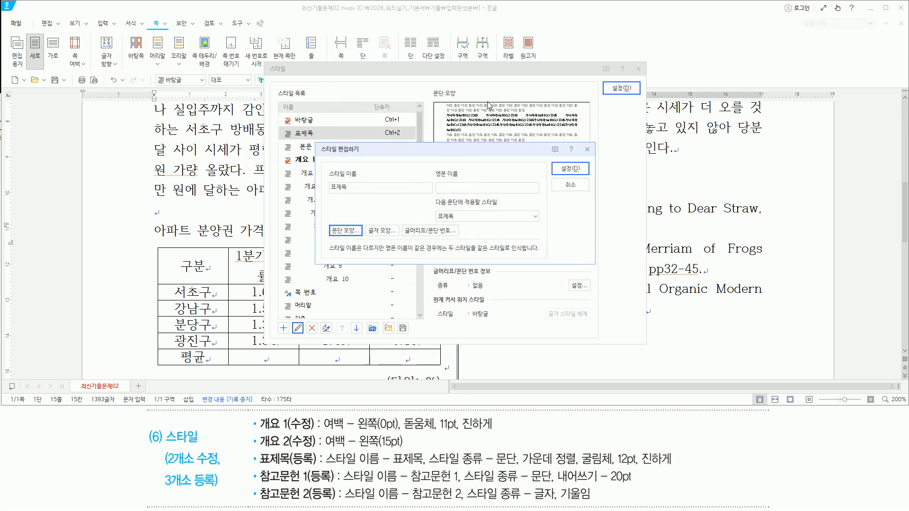
- Set the 표제목 style's character shape (글자 모양) to font 굴림체, size 12 pt and bold (진하게)
key(alt)
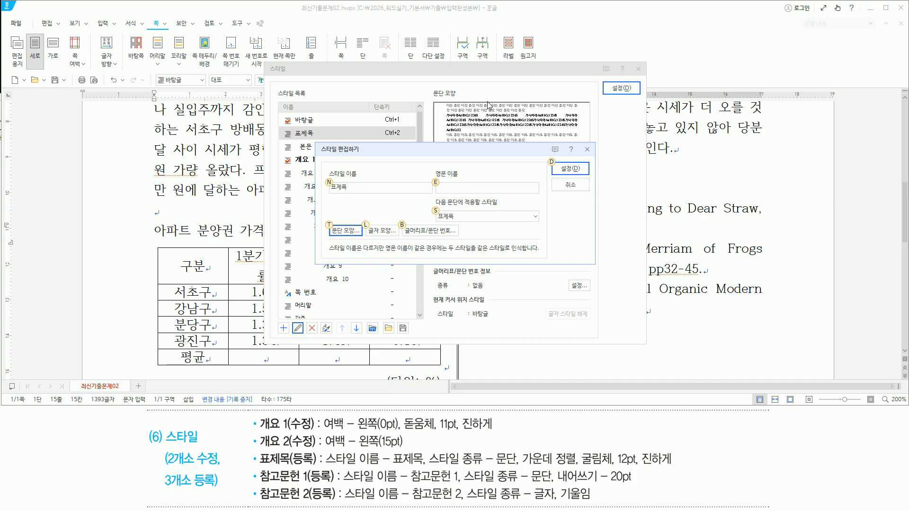
key(alt+l)
text(굴ㄹ)
text(체)
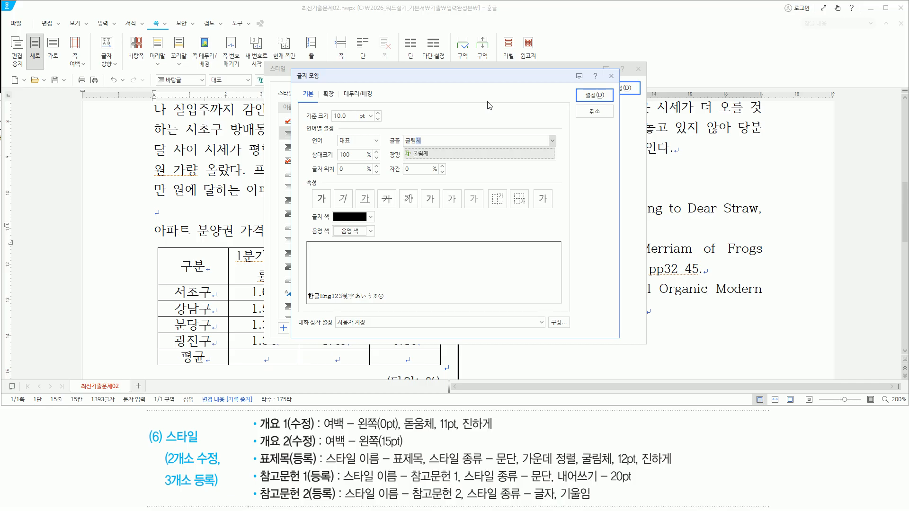
key(Return)
key(alt)
key(alt+z)
text(12)
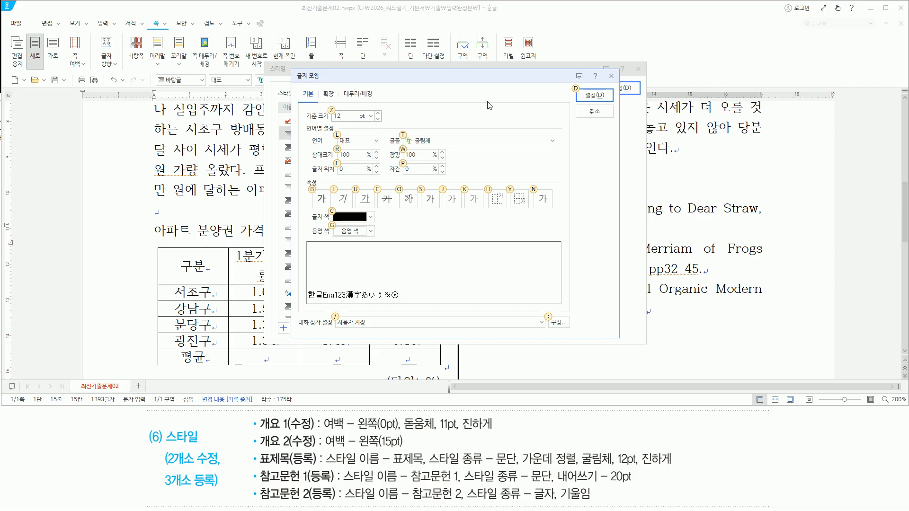
key(alt+b)
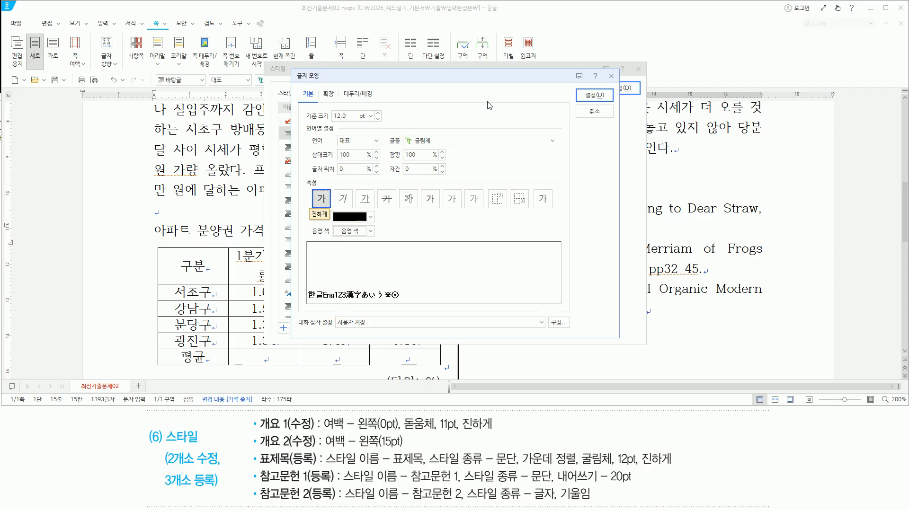
key(Return)
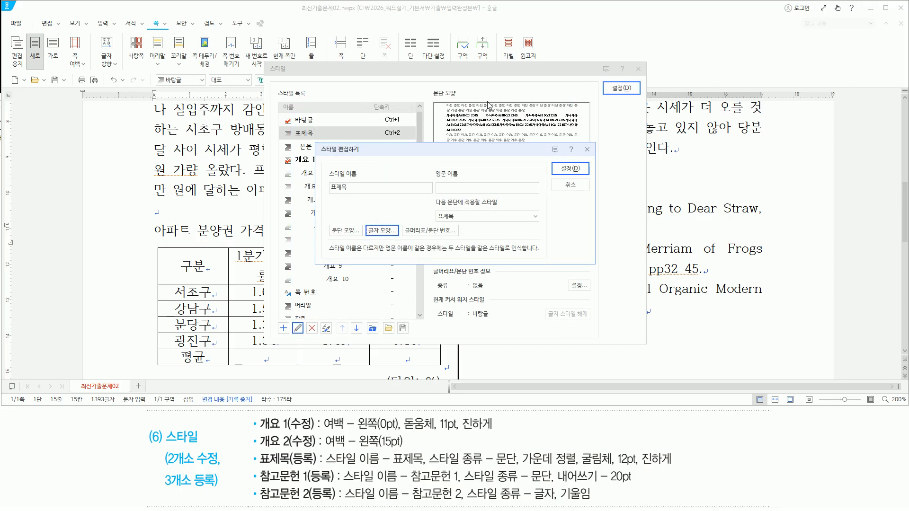
- Save the edited 표제목 style and apply it to the title line above the table
drag(258, 450, 321, 467)
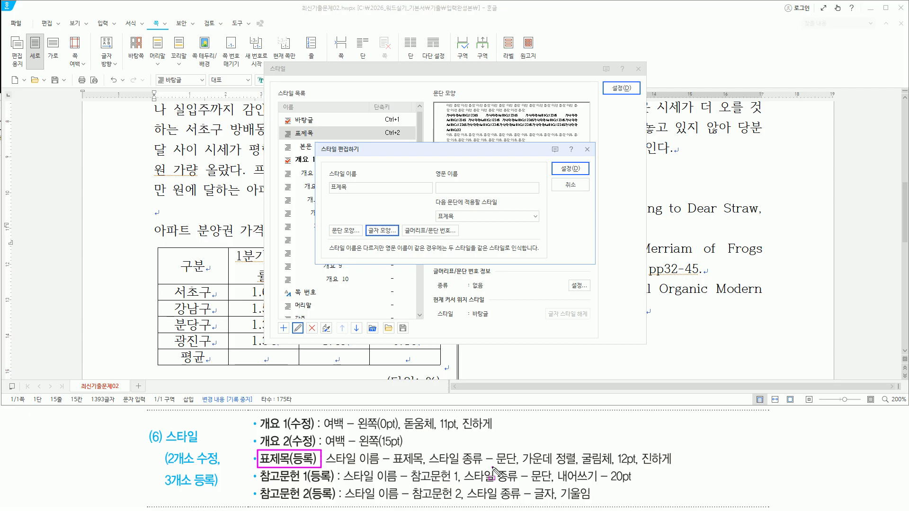
key(Escape)
drag(555, 162, 588, 175)
drag(609, 84, 629, 94)
key(Escape)
click(494, 160)
key(alt)
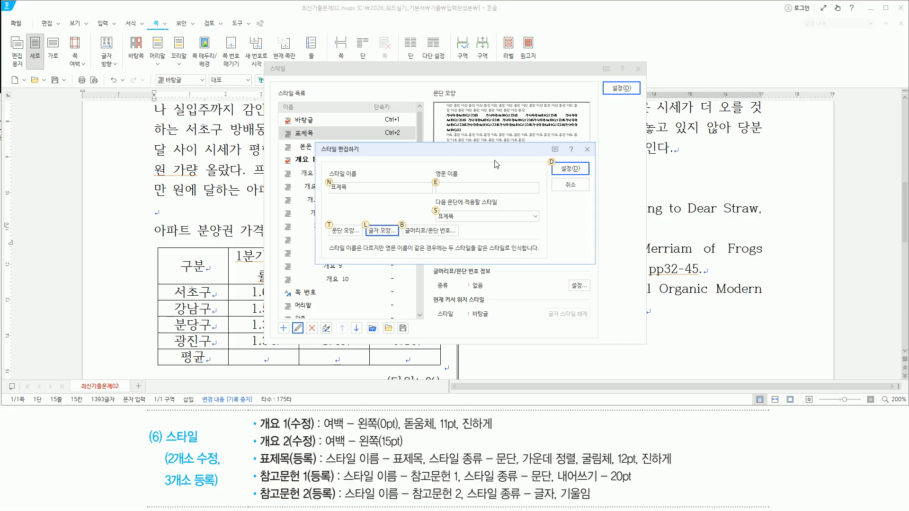
key(alt+d)
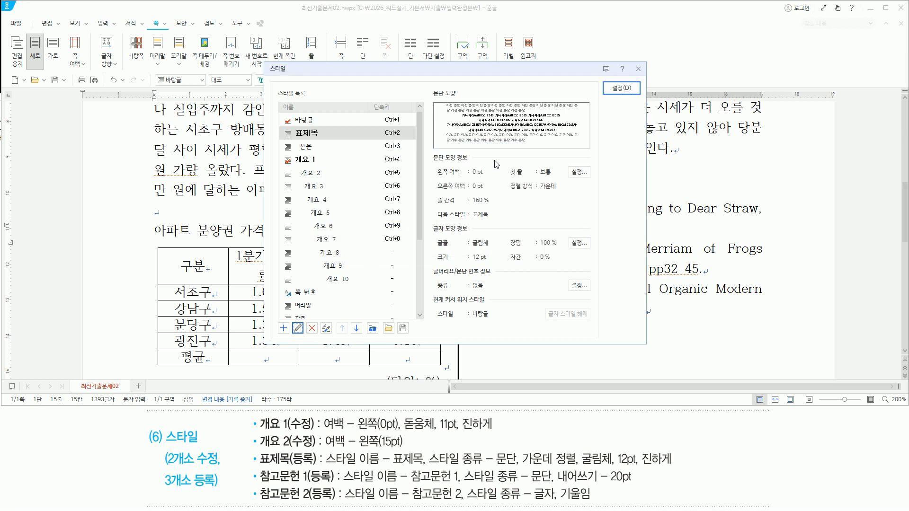
key(alt+d)
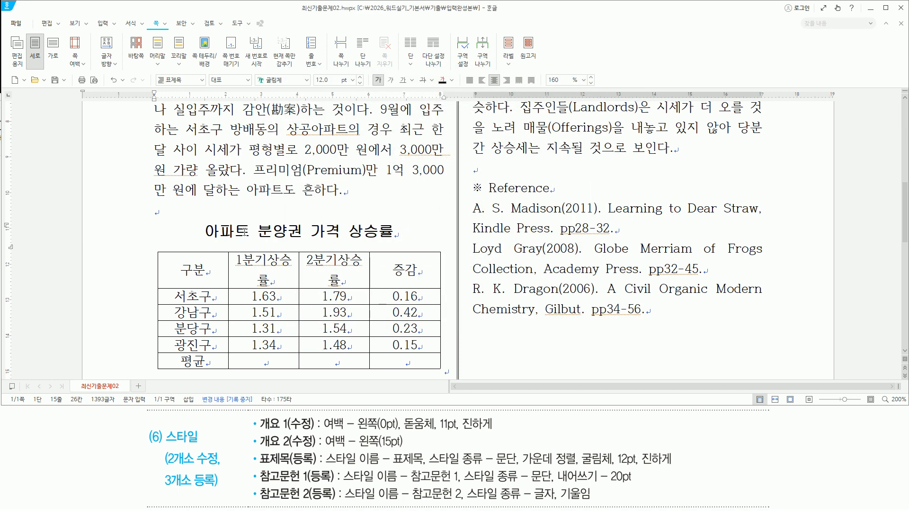
- Apply the 개요 1 style to the heading line 일부 지역 특수 below the table
scroll(243, 231, down, 5)
click(175, 259)
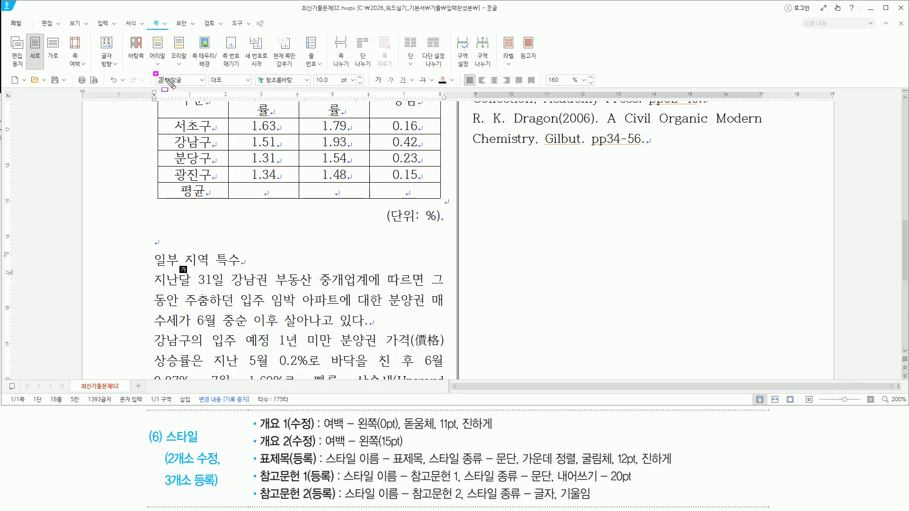
click(203, 80)
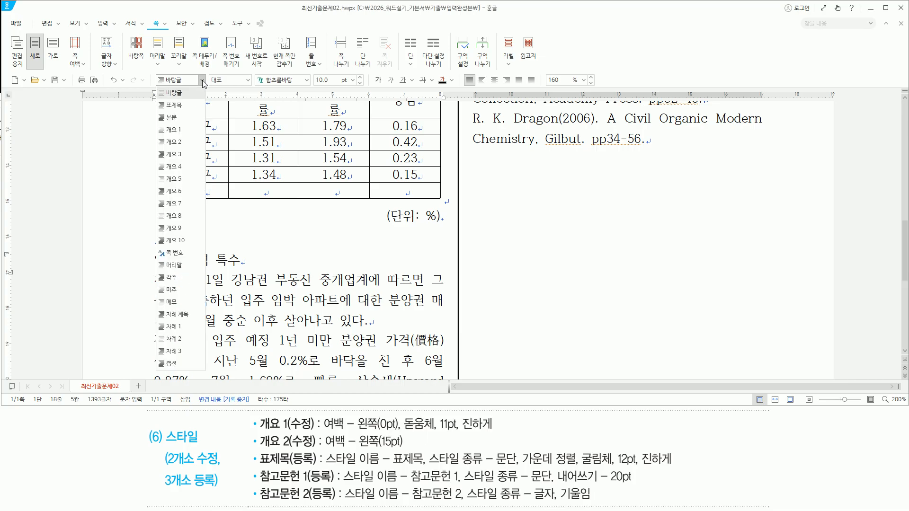
click(186, 131)
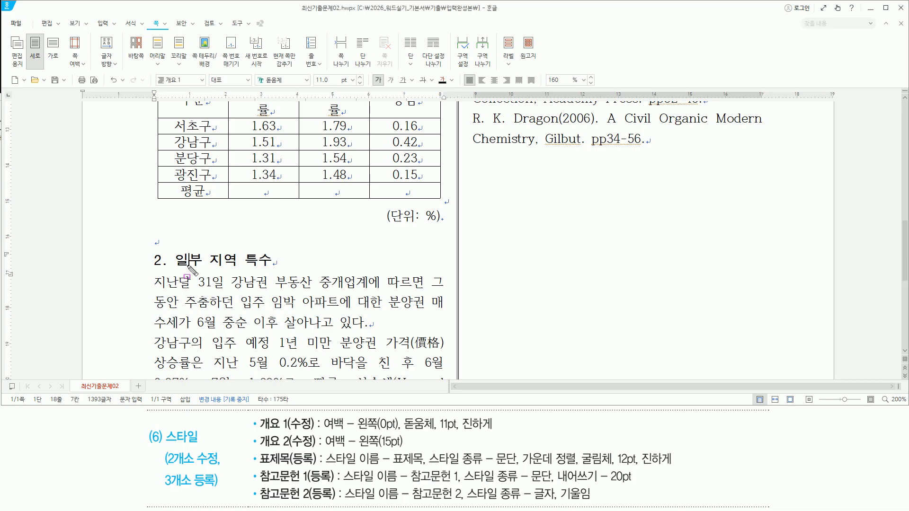
drag(147, 270, 268, 269)
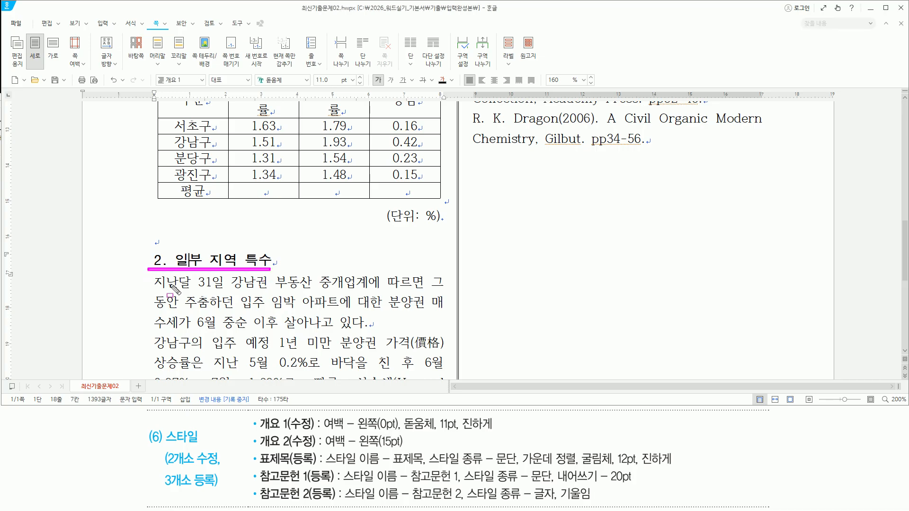
mouse_move(151, 278)
mouse_down()
mouse_move(461, 370)
mouse_move(446, 375)
mouse_up()
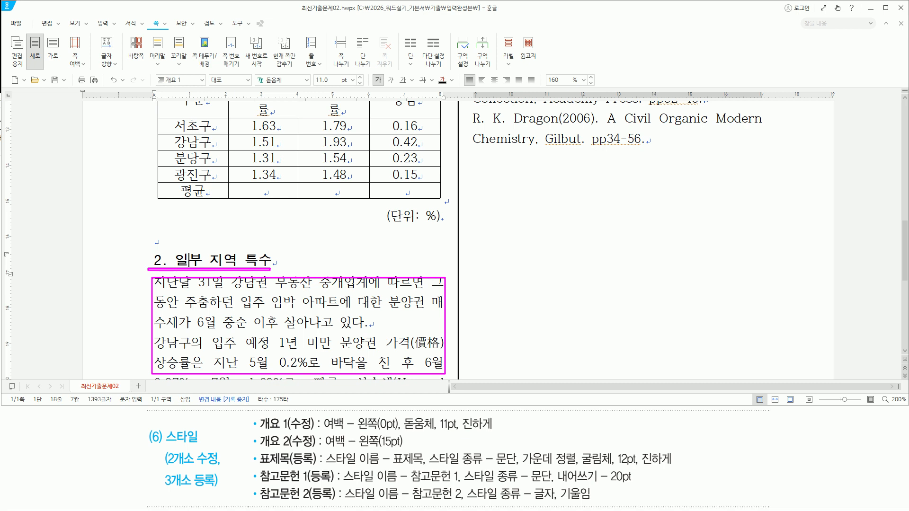
drag(258, 449, 316, 449)
key(Escape)
click(333, 19)
click(188, 256)
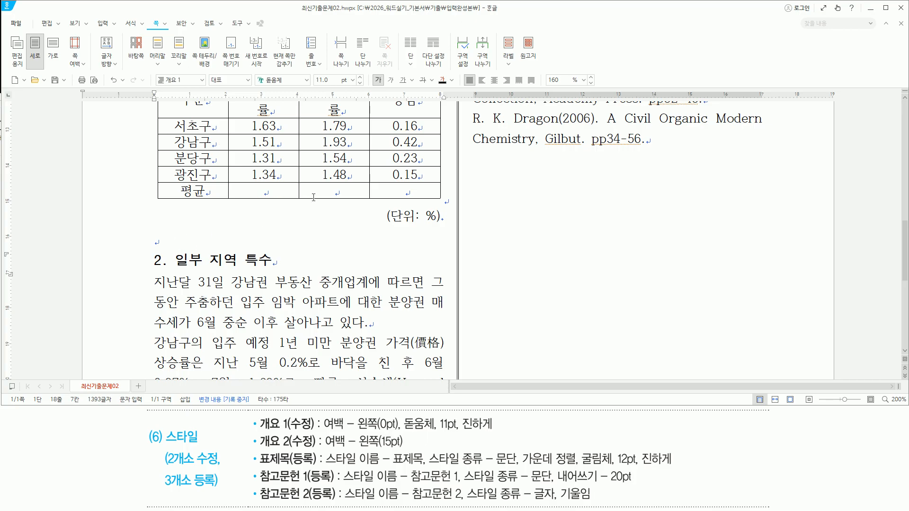
- Select the three body paragraphs under the heading 일부 지역 특수
key(Hangul)
key(Down)
key(Home)
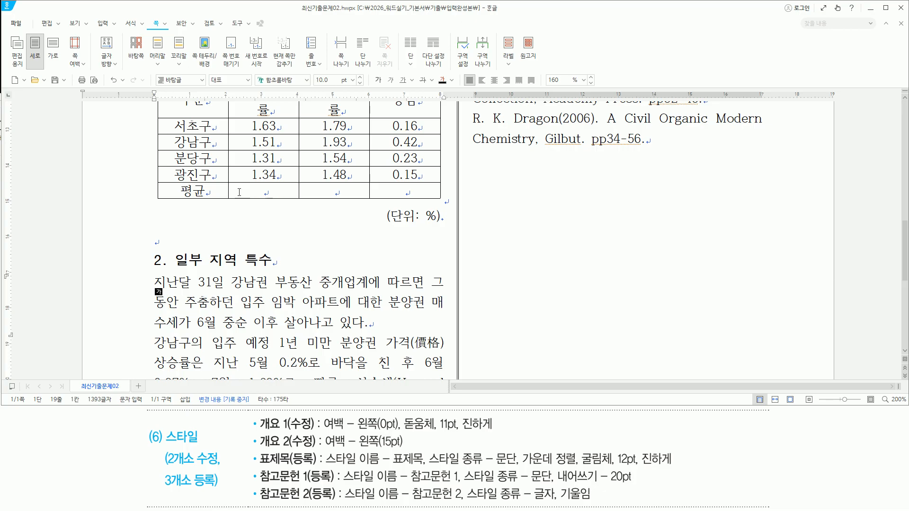
key(shift+Down)
key(shift+Down)
key(shift+Down)
key(shift+Down)
key(shift+Down)
key(shift+Down)
key(shift+Down)
key(shift+Down)
key(shift+Down)
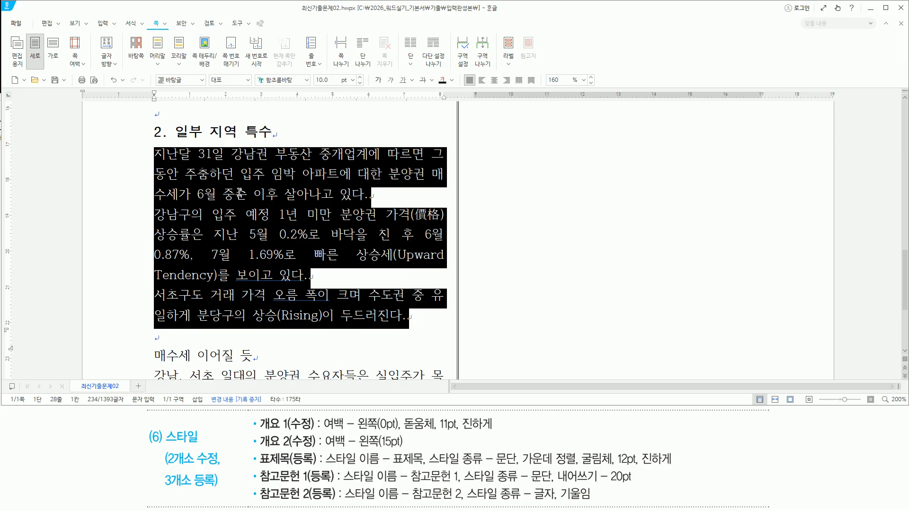
- Edit the 개요 2 style and set its paragraph left margin (왼쪽 여백) to 15 pt
key(F6)
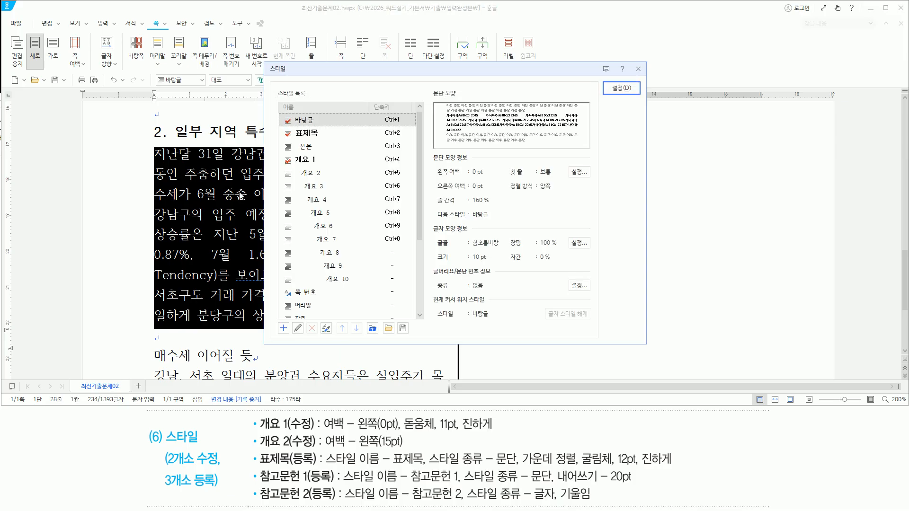
click(327, 175)
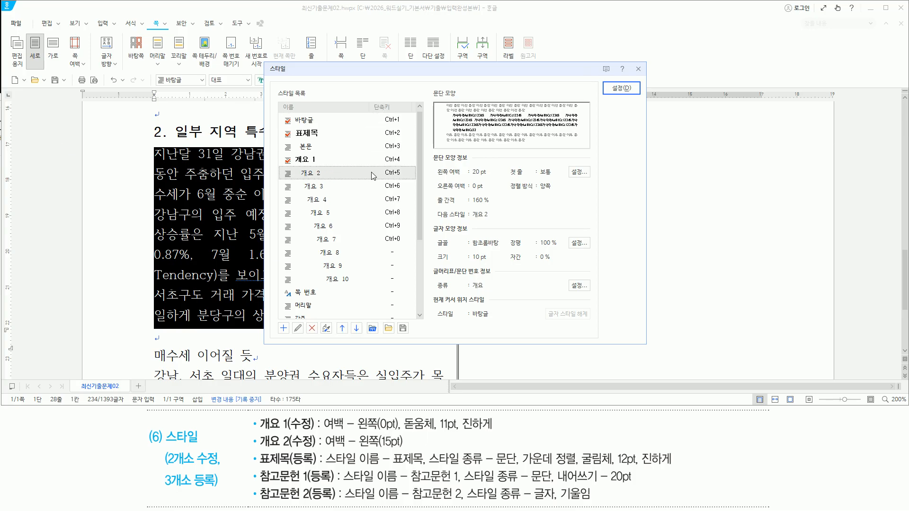
key(alt)
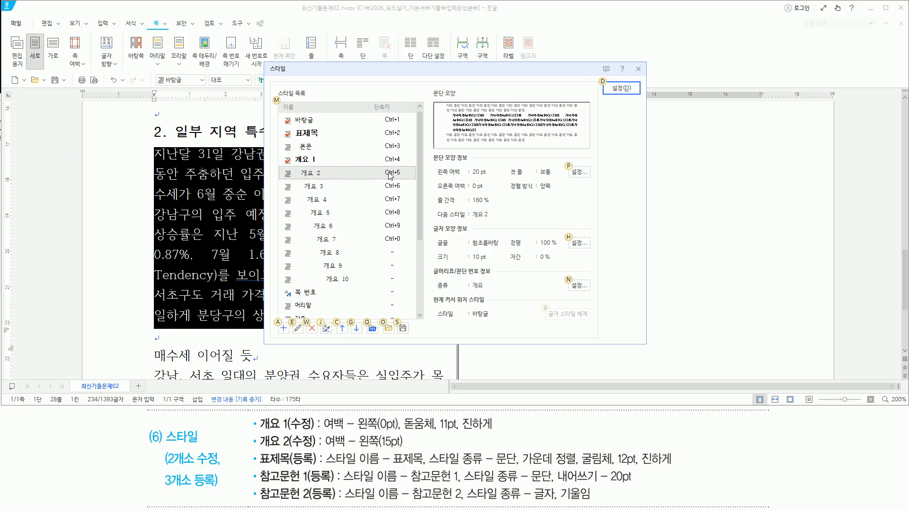
key(e)
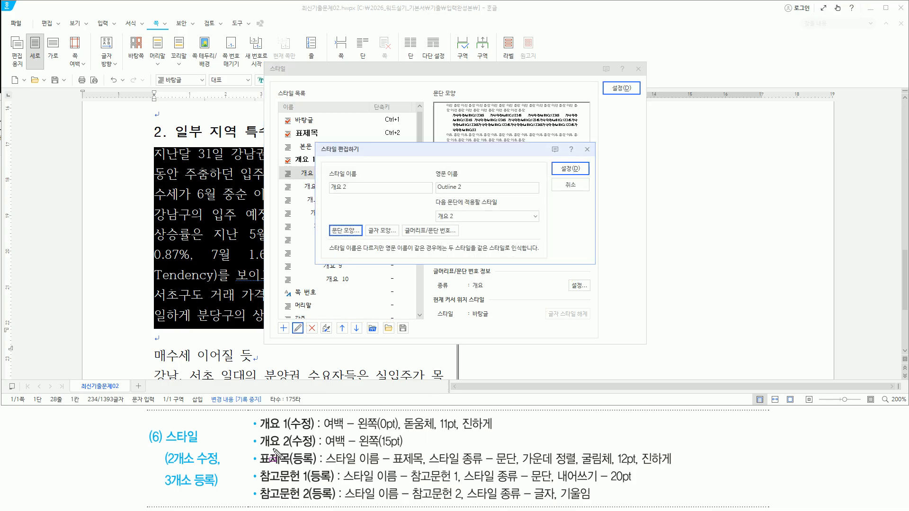
drag(252, 446, 408, 451)
key(Escape)
key(alt)
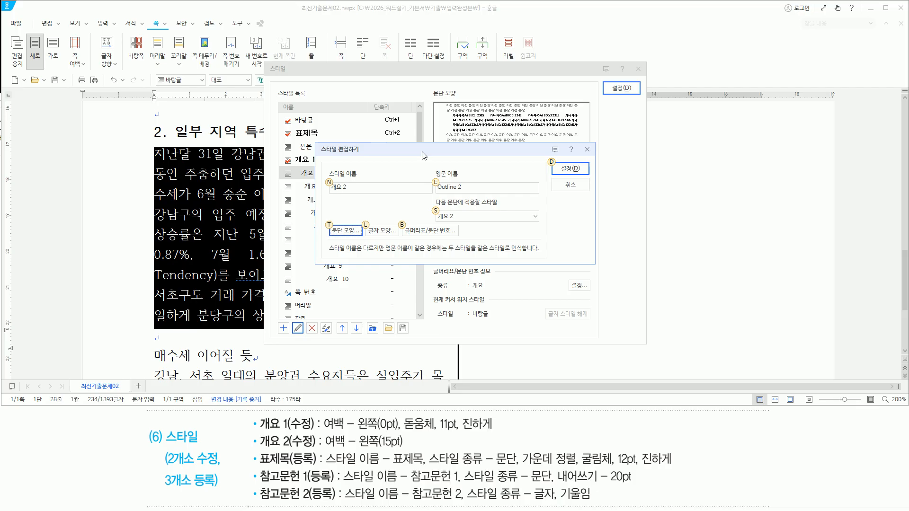
text(t)
text(15)
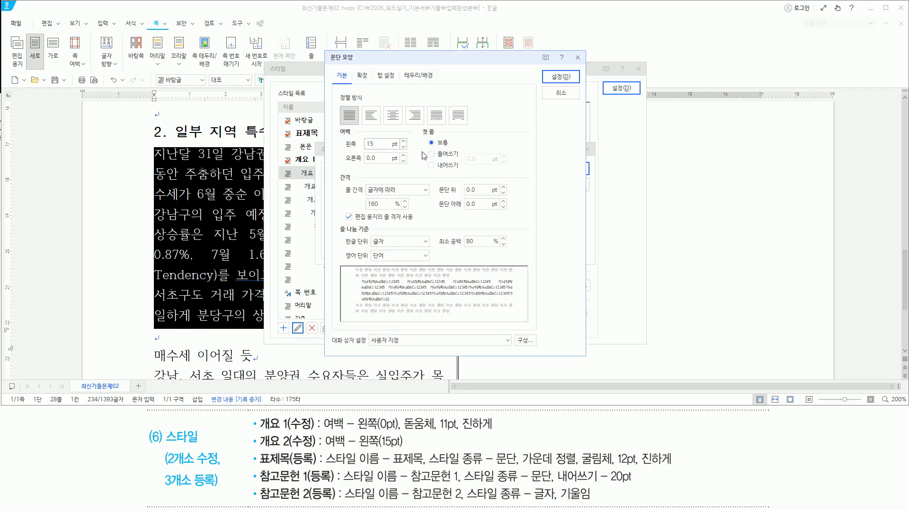
key(ctrl+alt+d)
drag(342, 152, 380, 152)
key(Escape)
key(Return)
key(ctrl+alt+d)
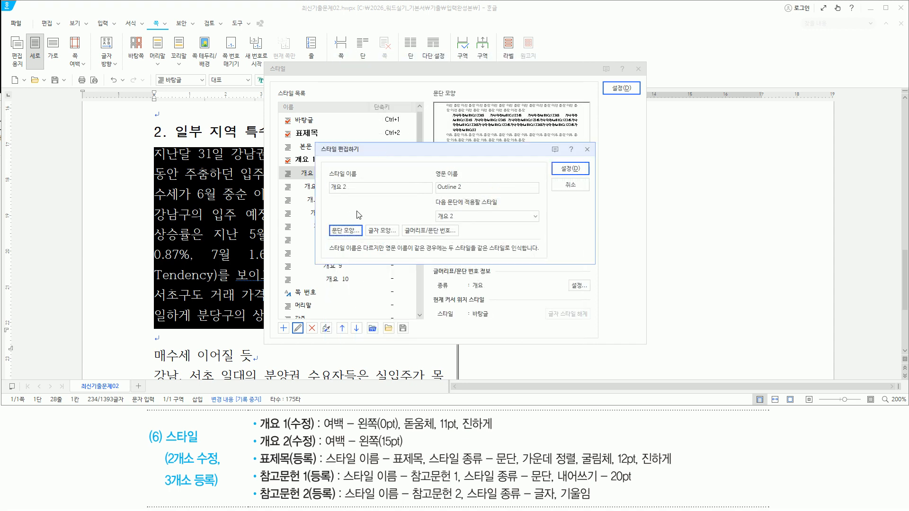
- Save the edited 개요 2 style and apply it to the selected paragraphs under 일부 지역 특수
drag(319, 450, 408, 450)
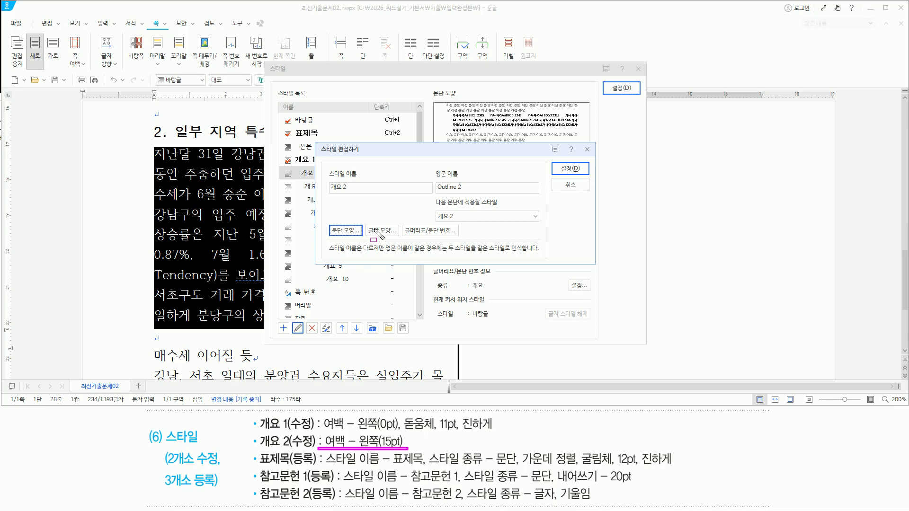
mouse_move(368, 232)
mouse_down()
mouse_move(473, 232)
mouse_move(465, 231)
mouse_up()
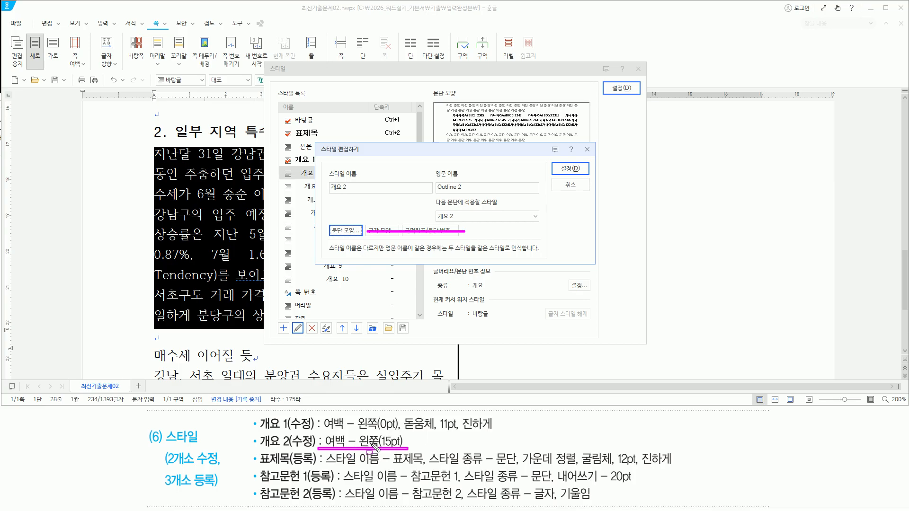
key(Escape)
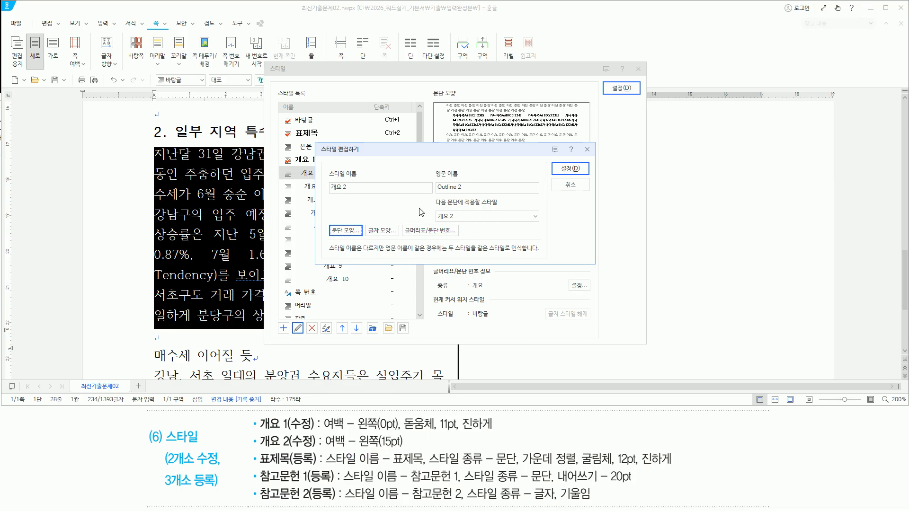
drag(560, 160, 581, 175)
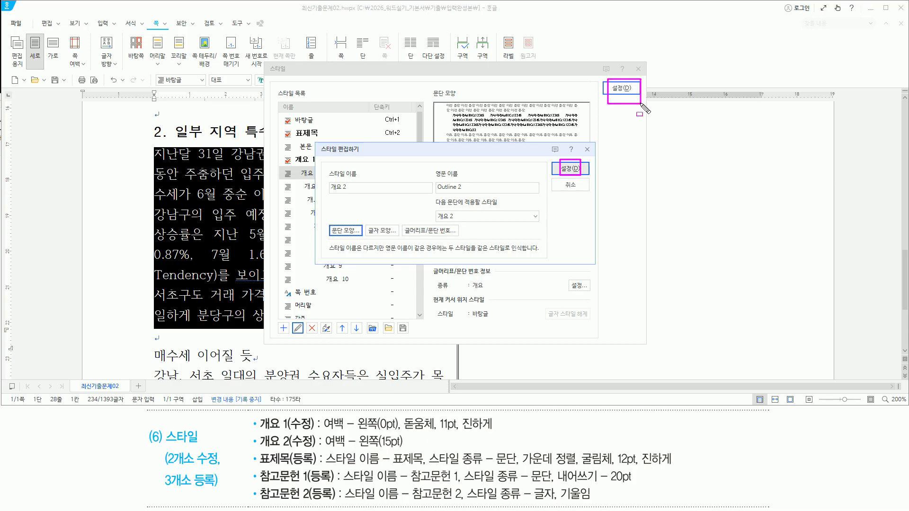
key(Escape)
key(alt)
key(d)
key(Return)
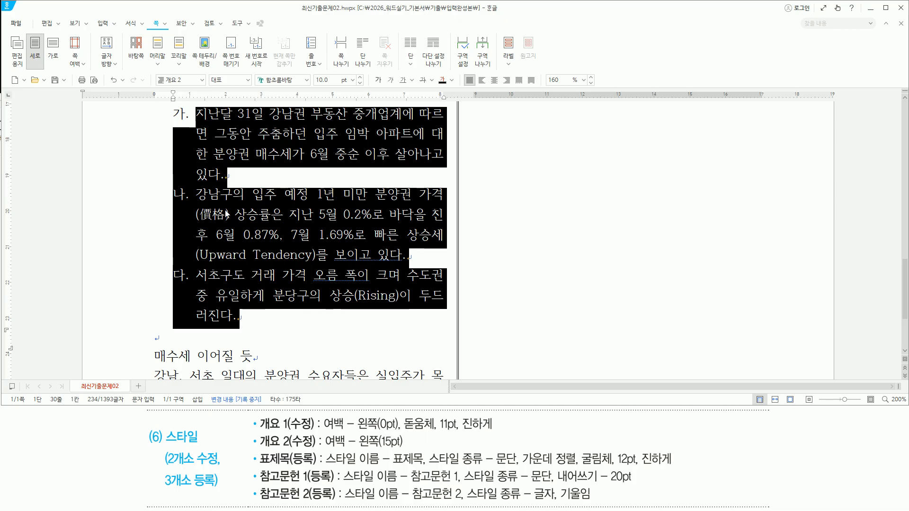
- Apply the 개요 1 style to the heading line 매수세 이어질 듯
scroll(226, 213, down, 1)
scroll(227, 213, down, 1)
click(191, 243)
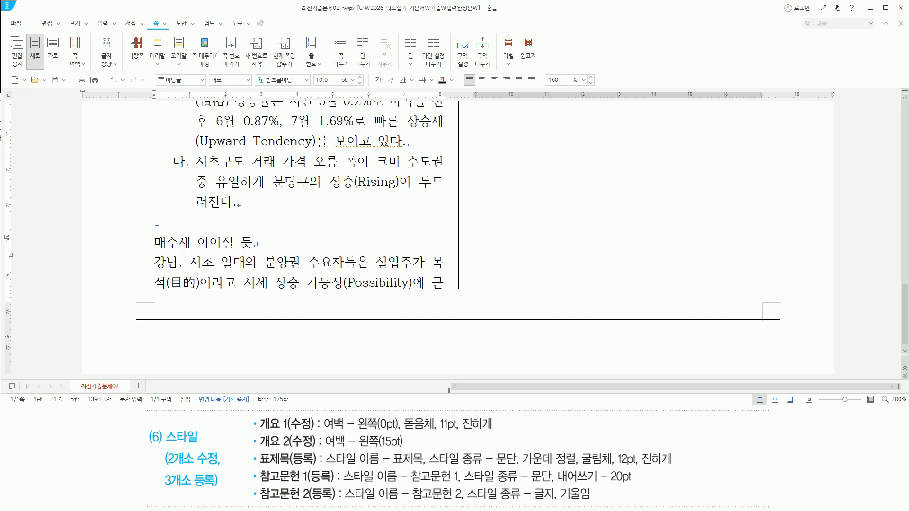
click(203, 80)
click(189, 131)
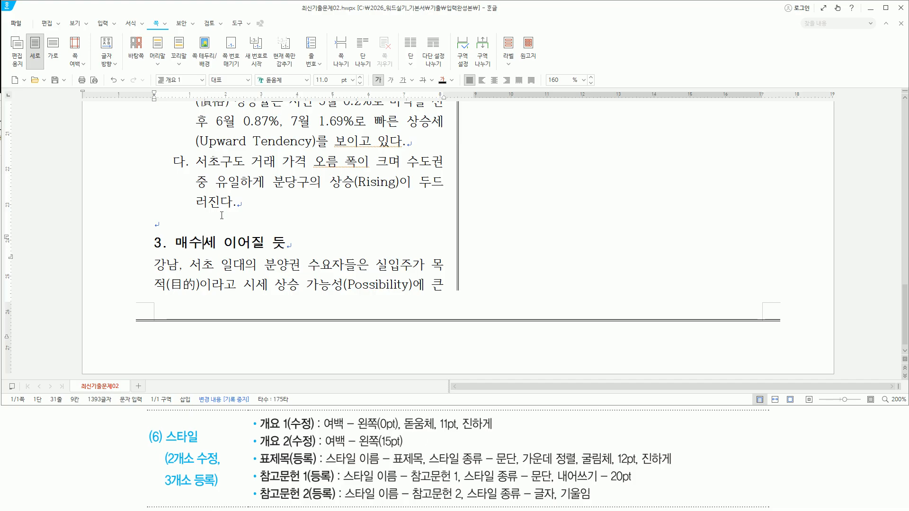
- Apply the 개요 2 style to the three body paragraphs under the heading 매수세 이어질 듯
key(Hangul)
key(ctrl+Down)
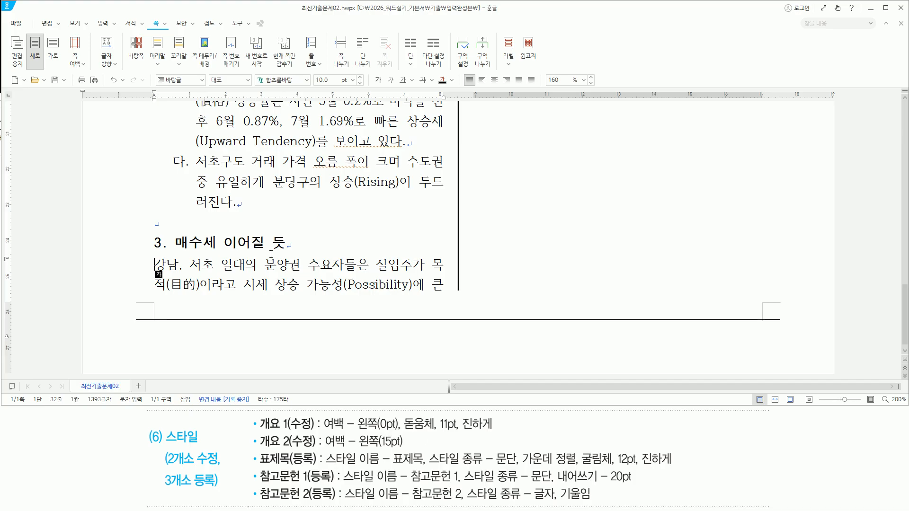
key(ctrl+shift+Down)
key(ctrl+shift+Down)
key(ctrl+shift+Down)
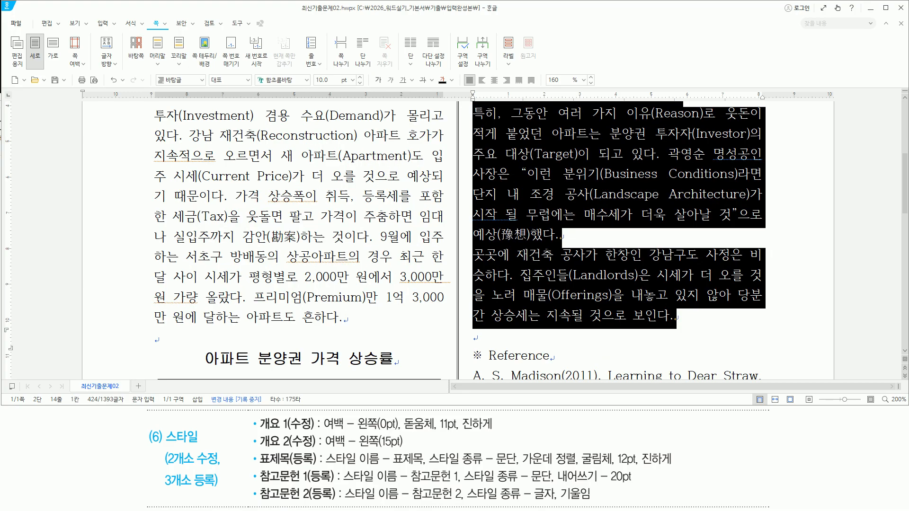
click(178, 85)
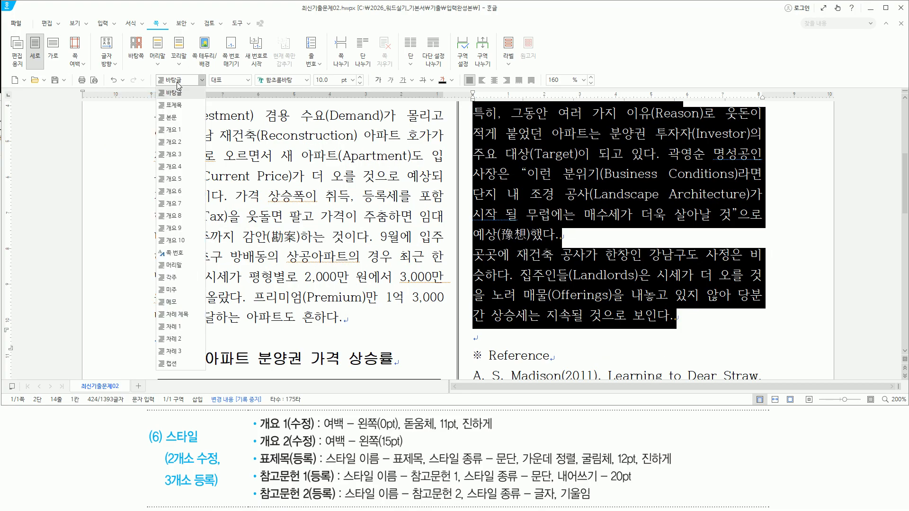
click(182, 145)
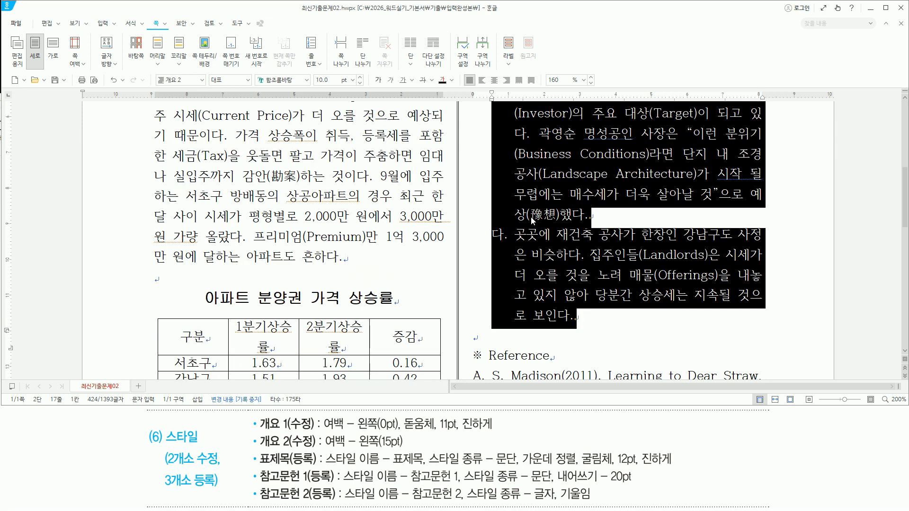
- Select all three bibliography entries below the ※ Reference line
scroll(534, 232, up, 5)
scroll(534, 231, down, 8)
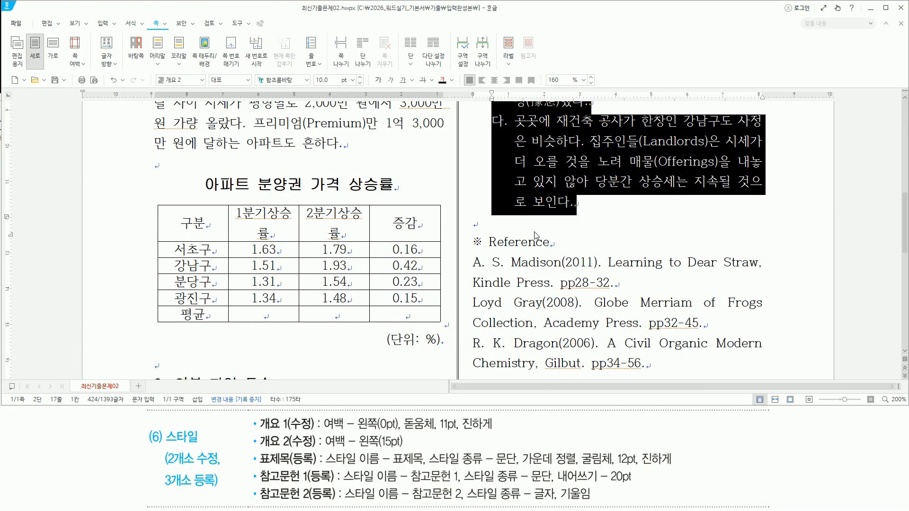
scroll(534, 235, down, 2)
mouse_move(471, 199)
mouse_down()
mouse_move(770, 330)
mouse_move(770, 322)
mouse_up()
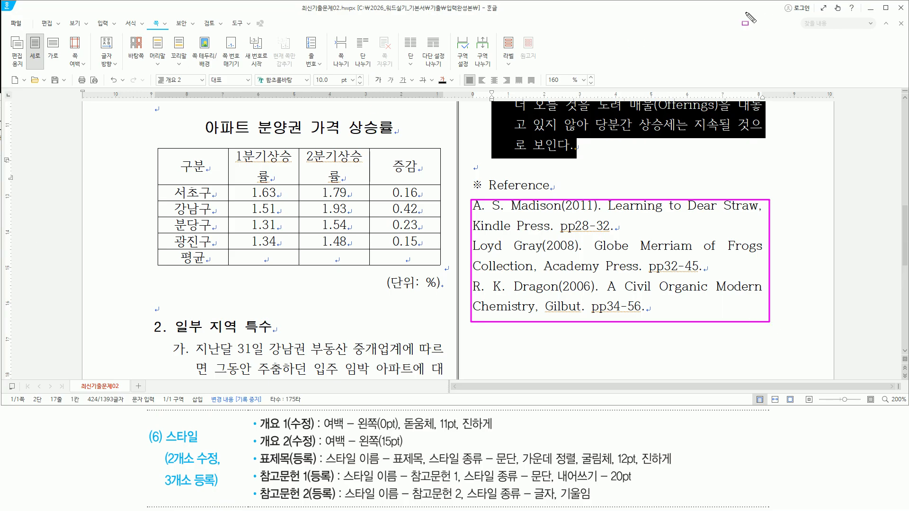
key(Escape)
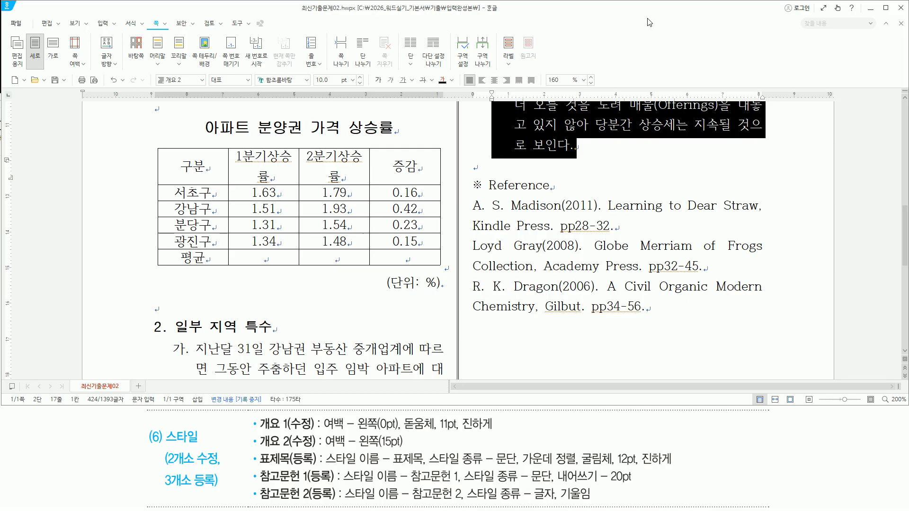
key(Down)
key(Down)
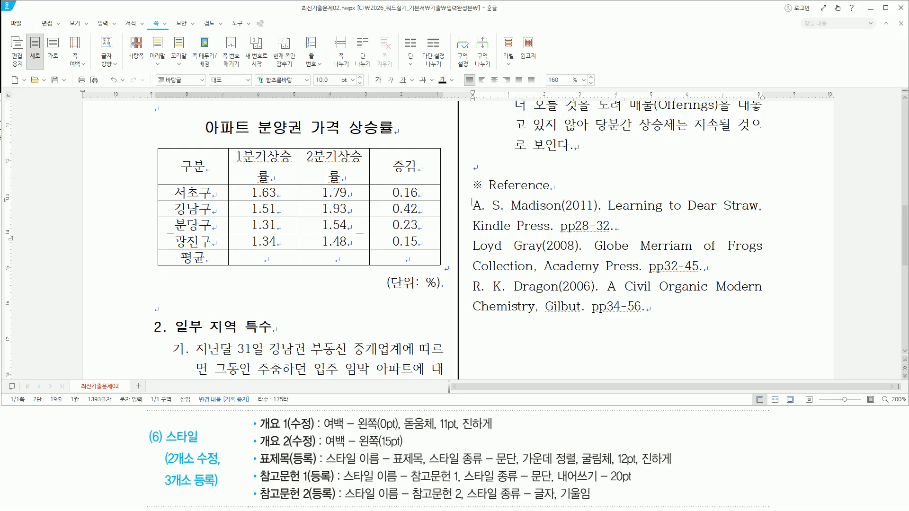
drag(472, 200, 755, 231)
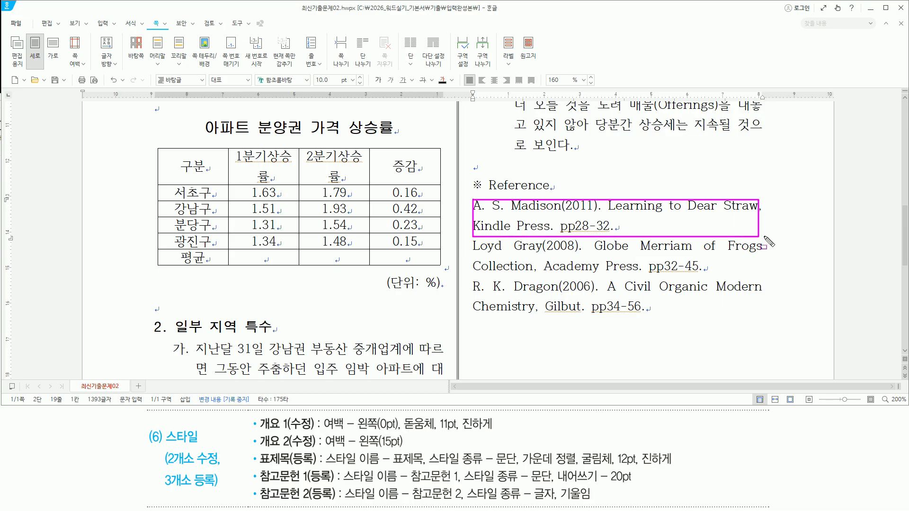
drag(472, 240, 764, 273)
drag(476, 280, 762, 318)
key(Escape)
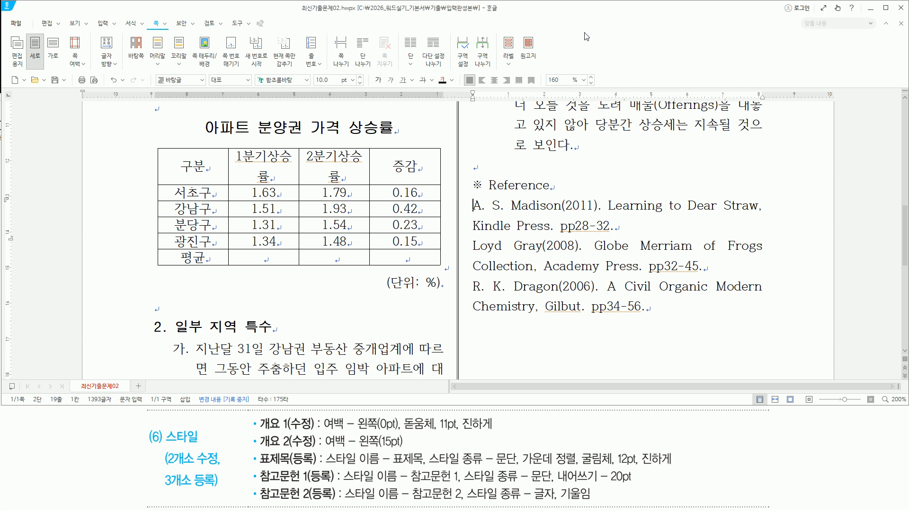
key(shift+Down)
key(shift+Down)
key(shift+Down)
key(shift+Down)
key(shift+Down)
key(shift+End)
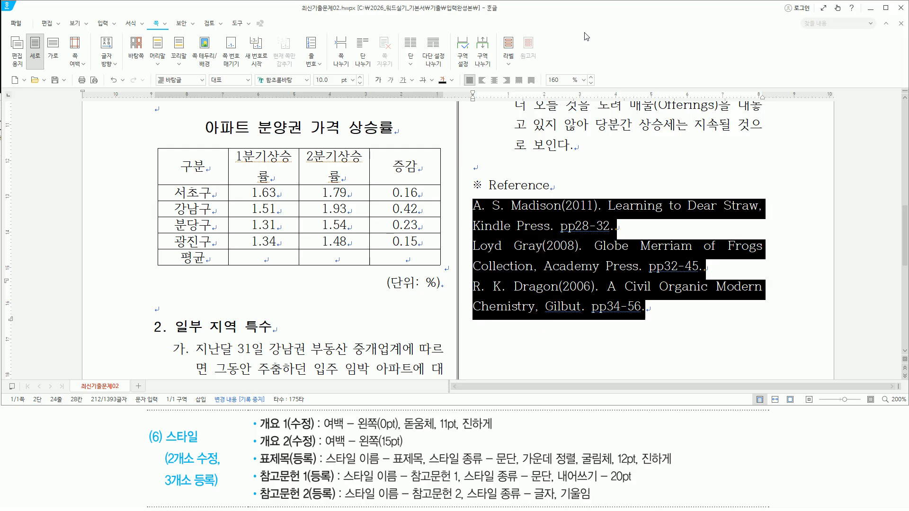
- Start adding a new style of type 문단 for the selected bibliography entries and name it 참고문헌 1
key(F6)
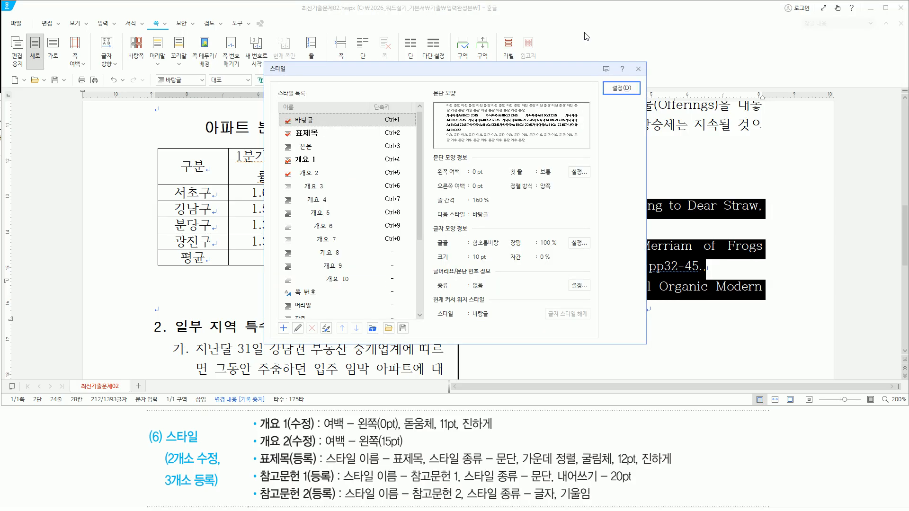
key(alt)
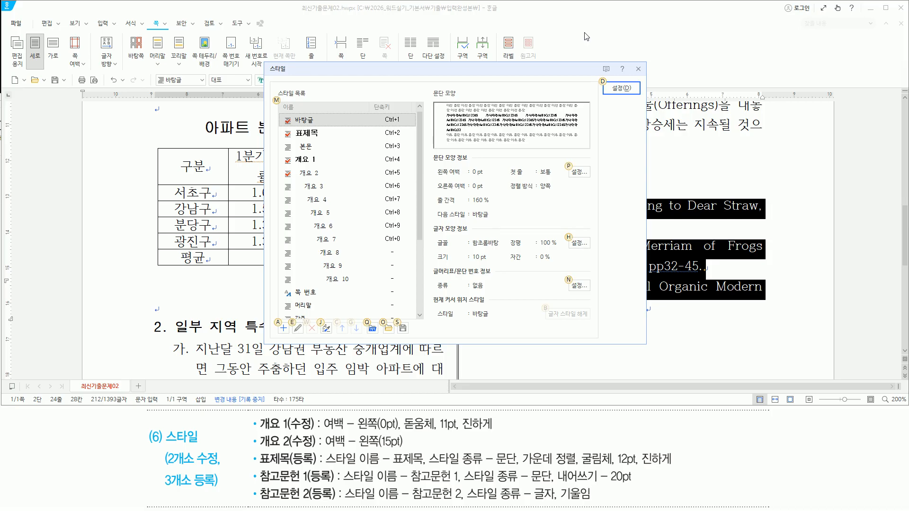
key(a)
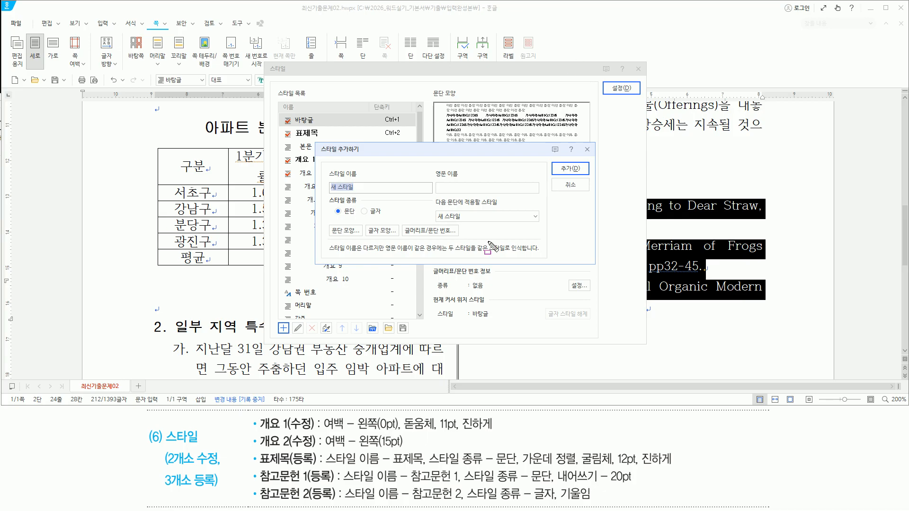
drag(339, 484, 551, 485)
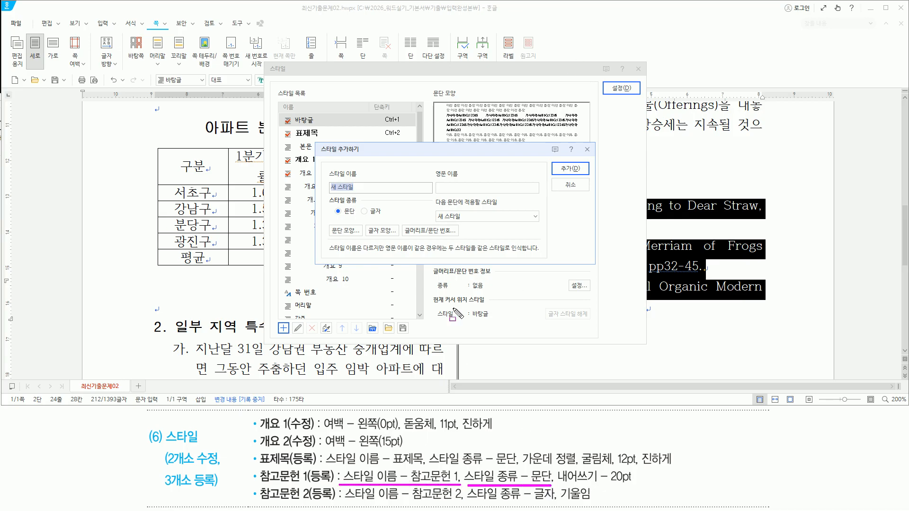
drag(327, 195, 357, 219)
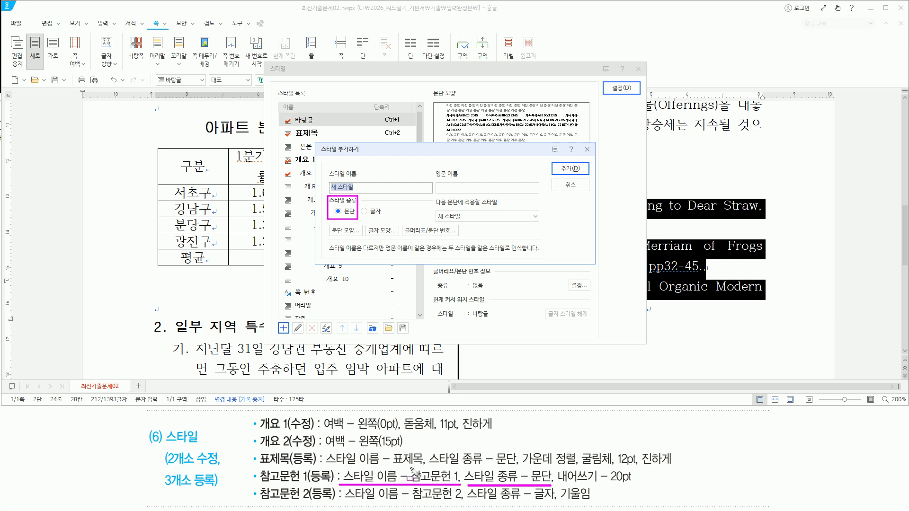
mouse_move(409, 467)
mouse_down()
mouse_move(455, 490)
mouse_move(463, 484)
mouse_up()
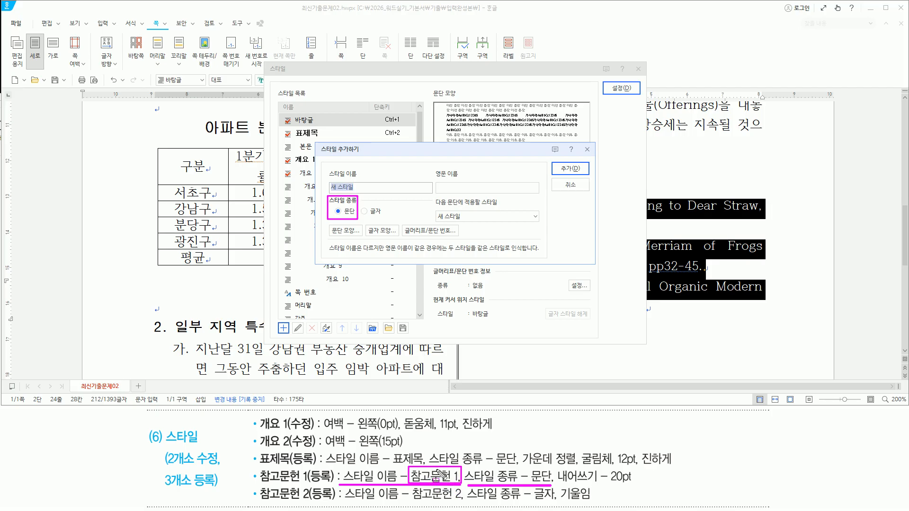
drag(451, 471, 453, 483)
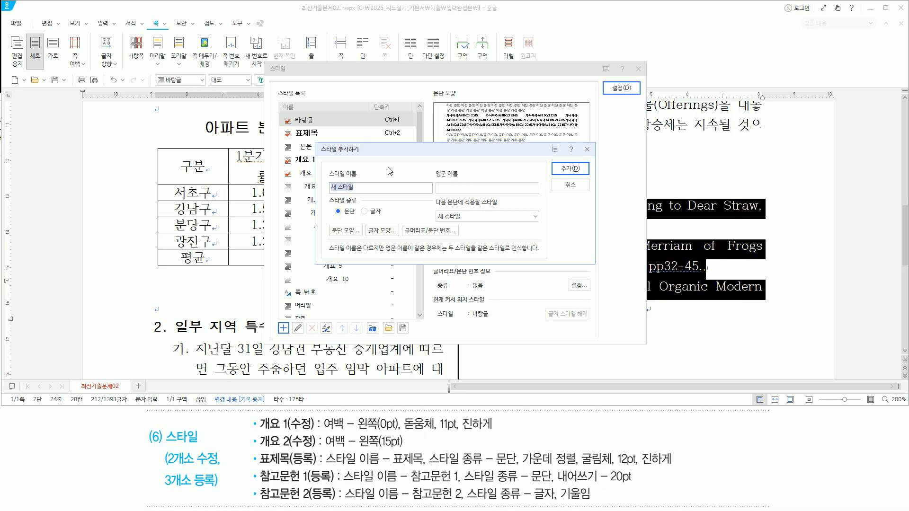
text(참고문헌 1)
drag(330, 190, 360, 190)
drag(407, 484, 458, 484)
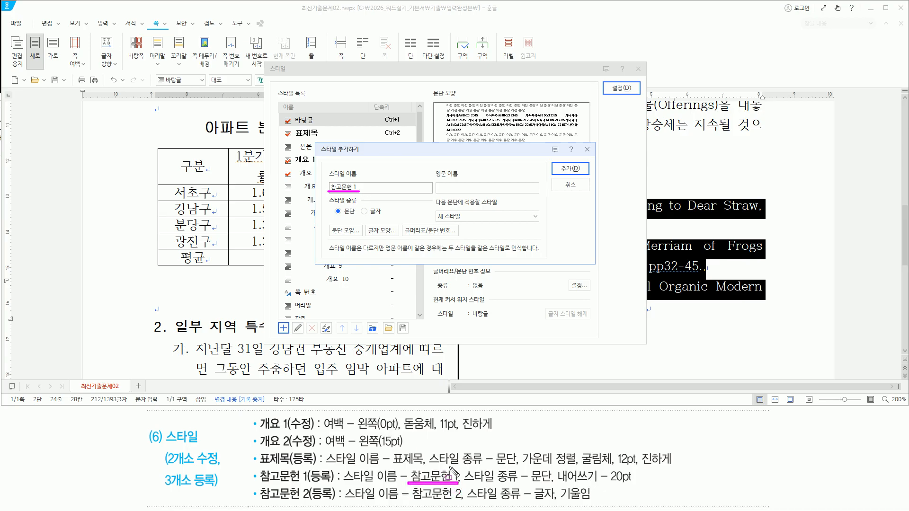
- Add the new 참고문헌 1 paragraph style to the style list
key(Escape)
click(364, 155)
key(Return)
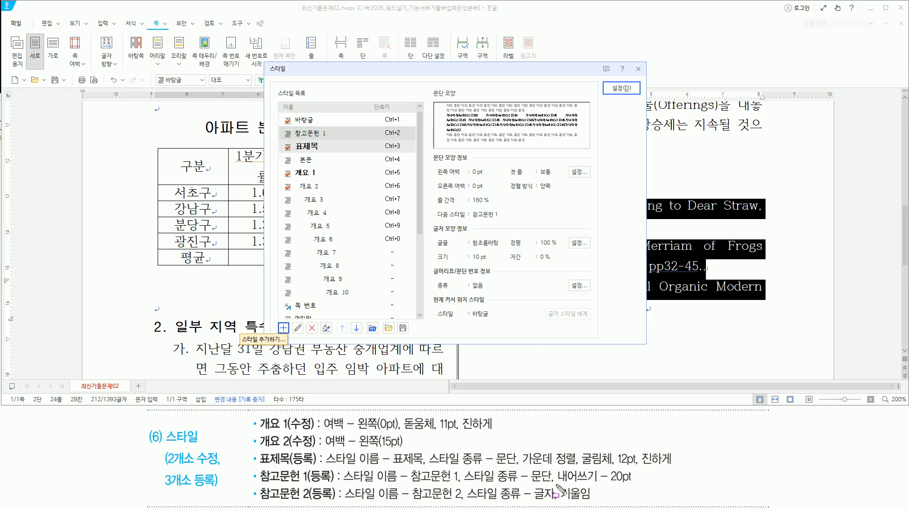
drag(555, 467, 642, 485)
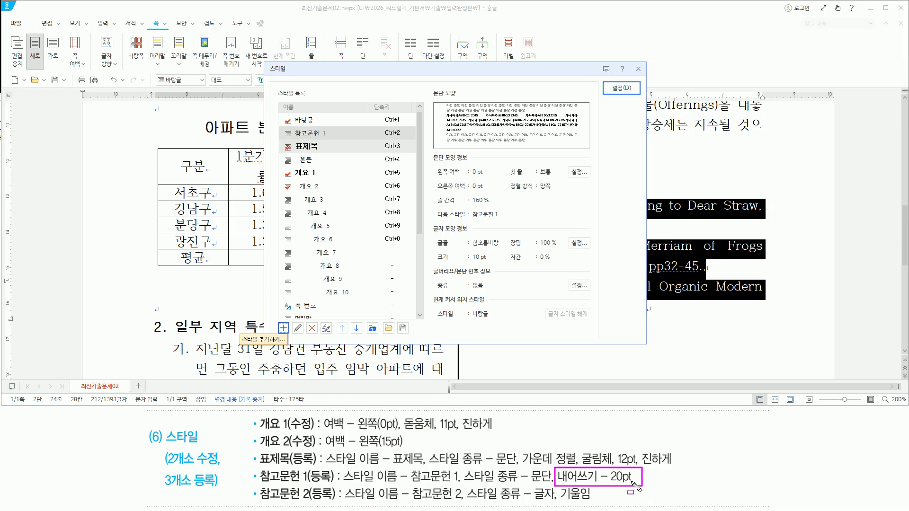
key(Escape)
click(478, 79)
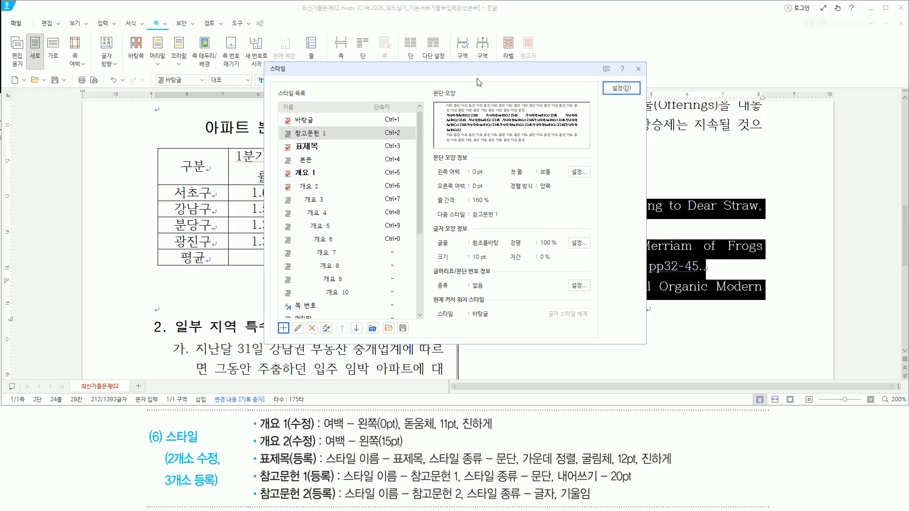
- Edit the 참고문헌 1 style's paragraph shape, setting the first line to 내어쓰기 with 20 pt
key(alt)
key(e)
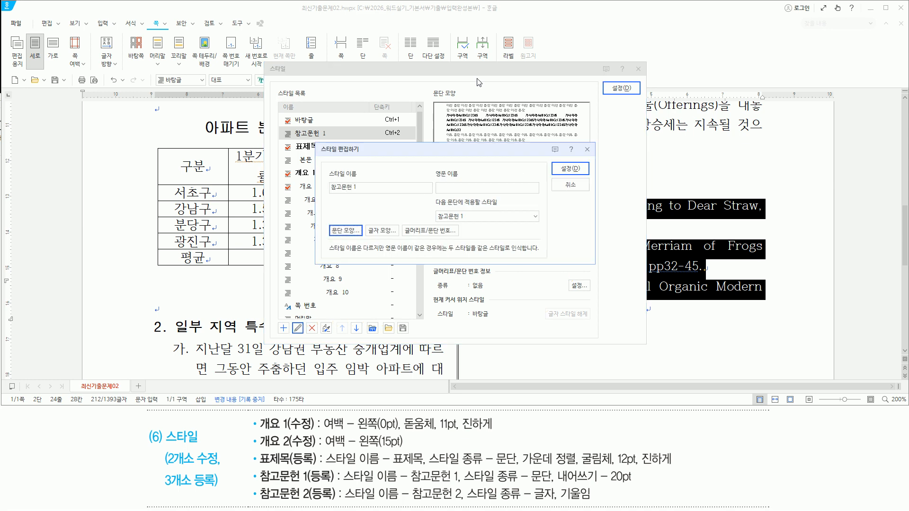
key(alt)
key(t)
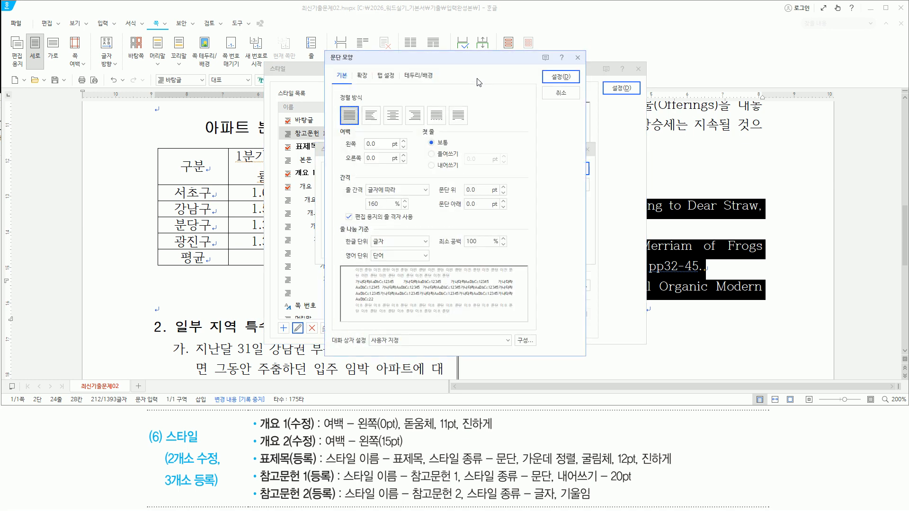
key(alt)
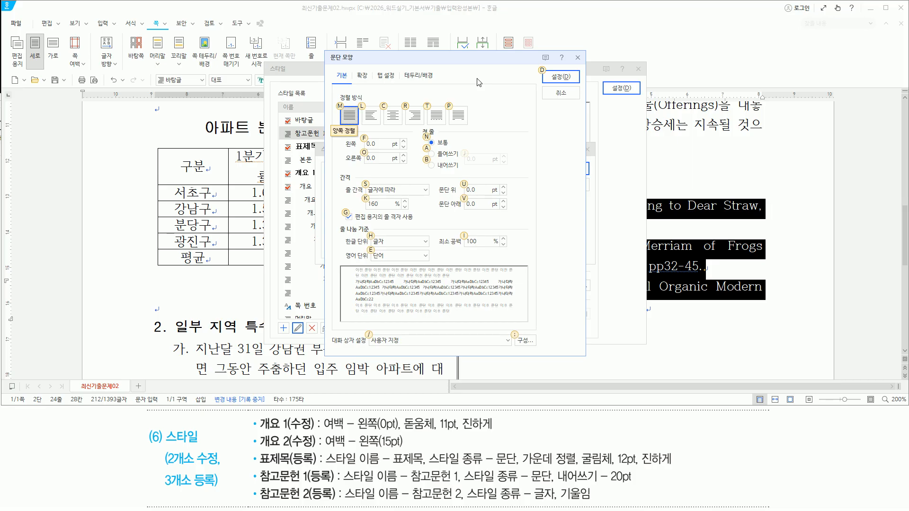
text(b2)
text(0)
drag(428, 172, 479, 166)
key(Escape)
click(520, 125)
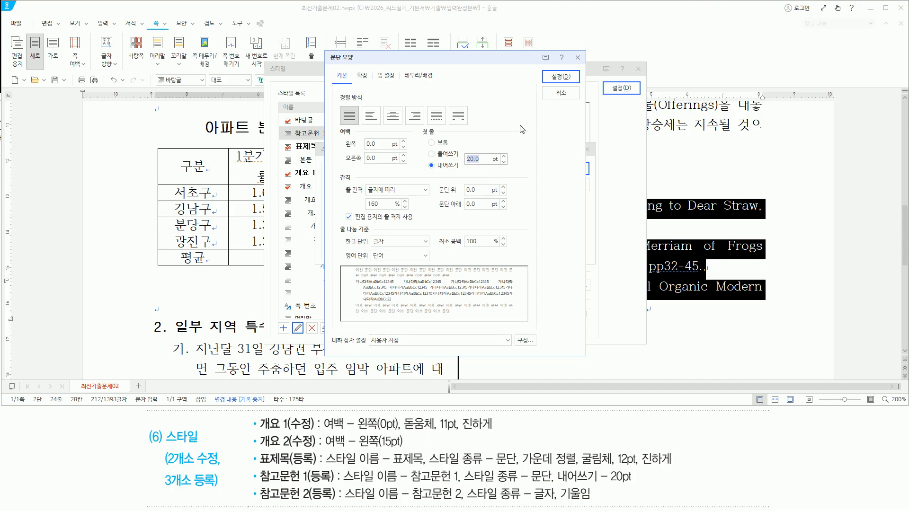
key(Return)
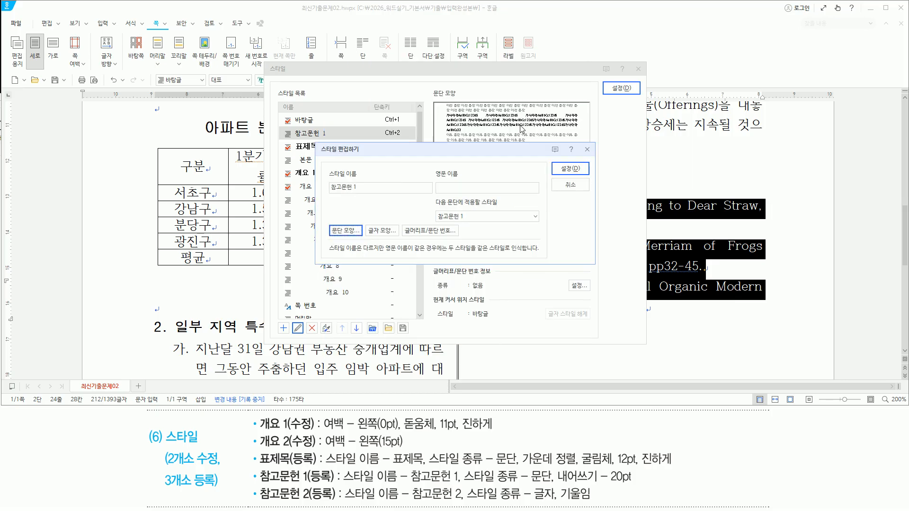
- Save the edited 참고문헌 1 style and apply it to the three selected bibliography entries
drag(555, 161, 580, 175)
drag(607, 84, 626, 98)
key(Escape)
key(alt)
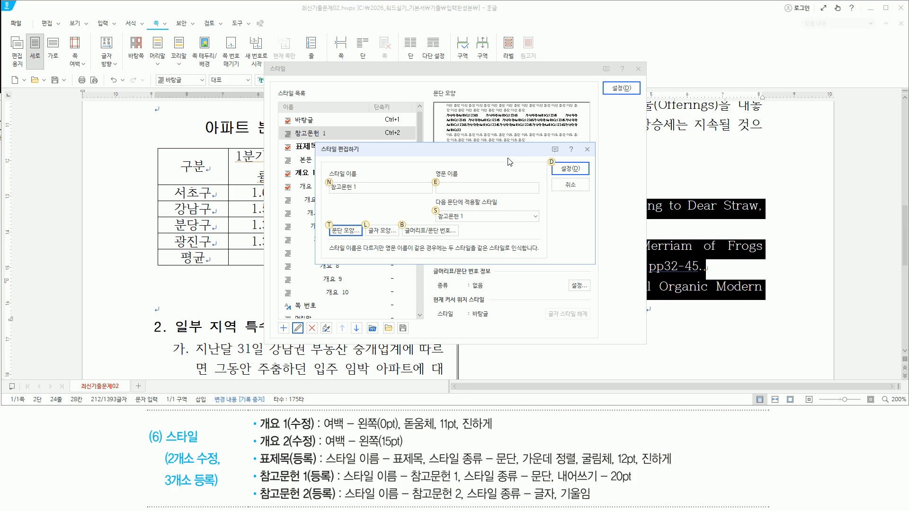
key(d)
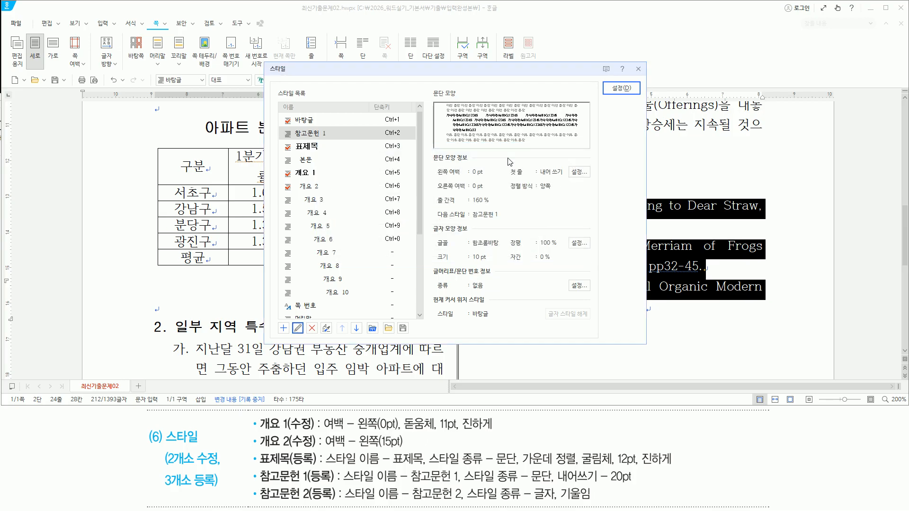
key(alt+d)
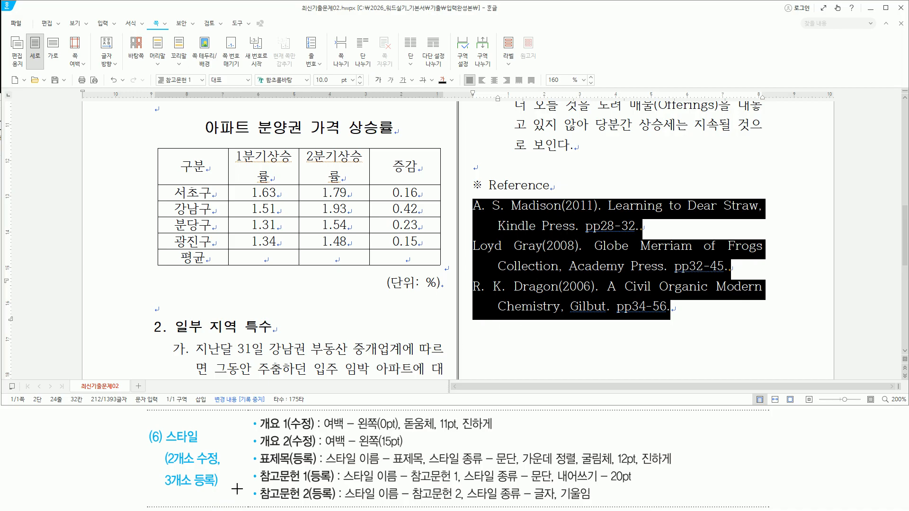
drag(258, 484, 336, 505)
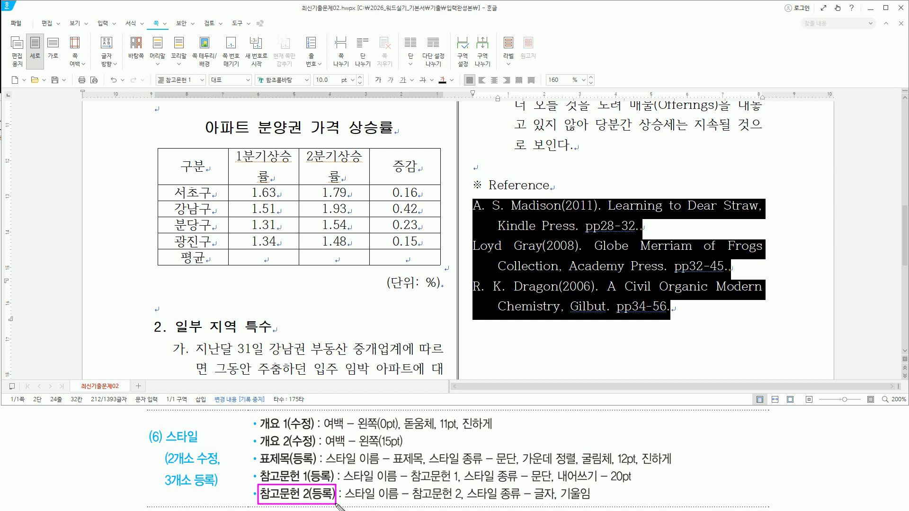
key(Escape)
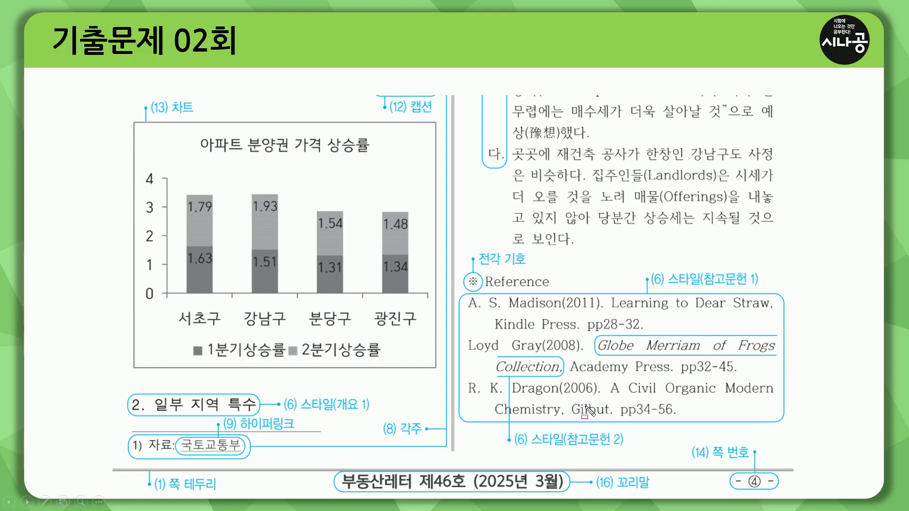
drag(598, 354, 775, 353)
drag(496, 375, 562, 375)
key(Escape)
key(ctrl+p)
mouse_move(588, 336)
mouse_down()
mouse_move(587, 353)
mouse_move(588, 336)
mouse_up()
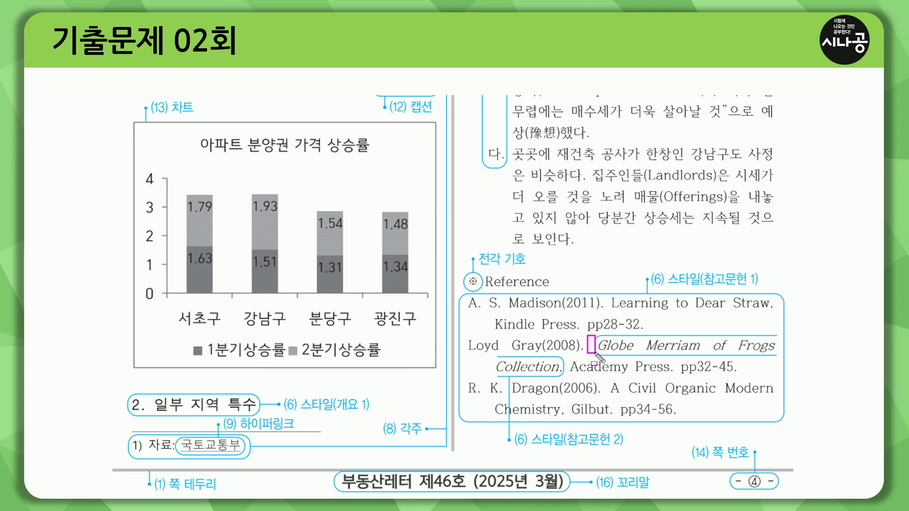
key(Escape)
key(ctrl+p)
drag(598, 352, 607, 352)
drag(559, 372, 563, 356)
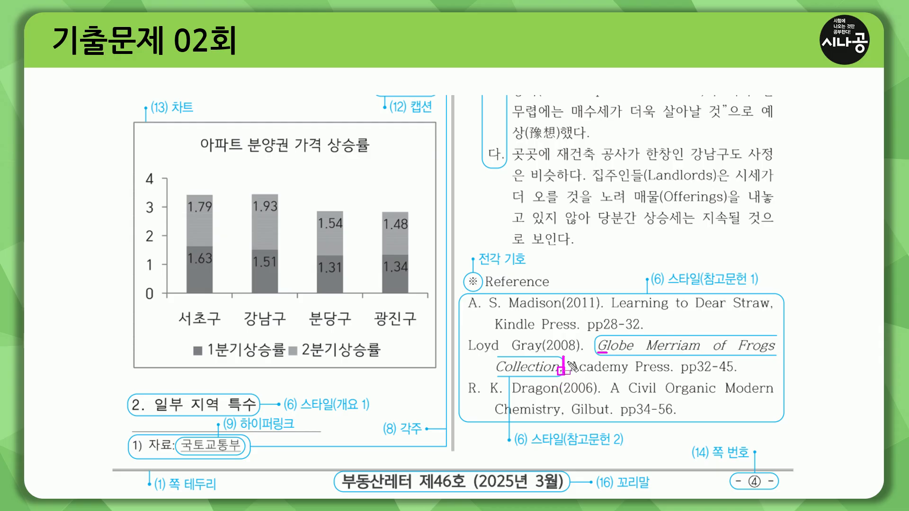
drag(567, 360, 571, 376)
key(e)
key(e)
mouse_move(598, 338)
mouse_down()
mouse_move(601, 354)
mouse_move(563, 374)
mouse_up()
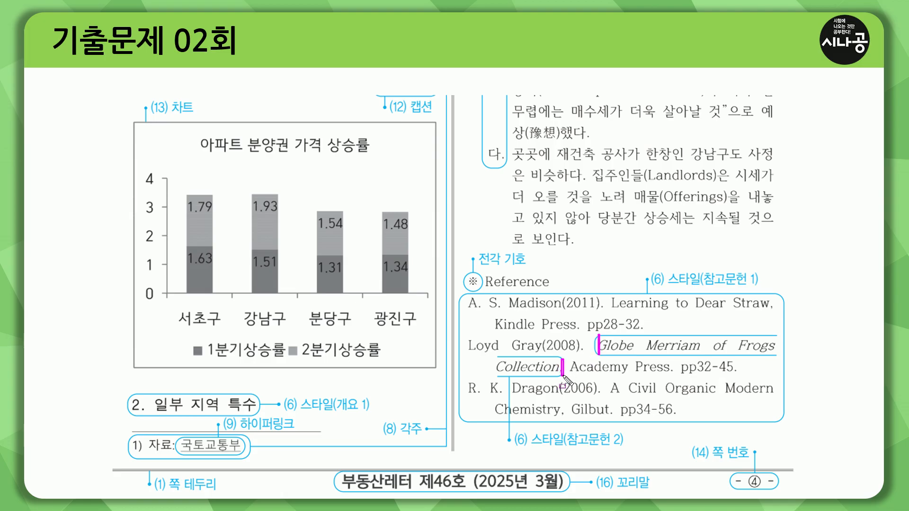
key(e)
drag(566, 446, 631, 448)
key(Escape)
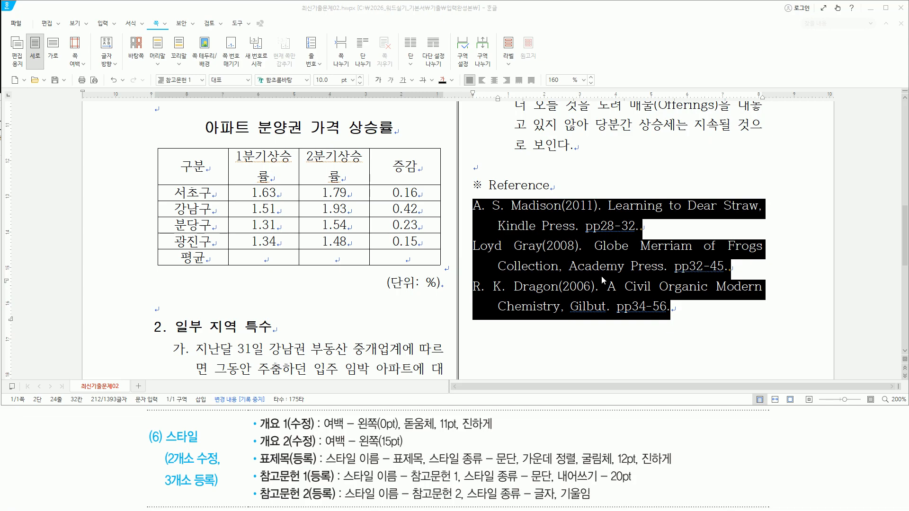
click(629, 257)
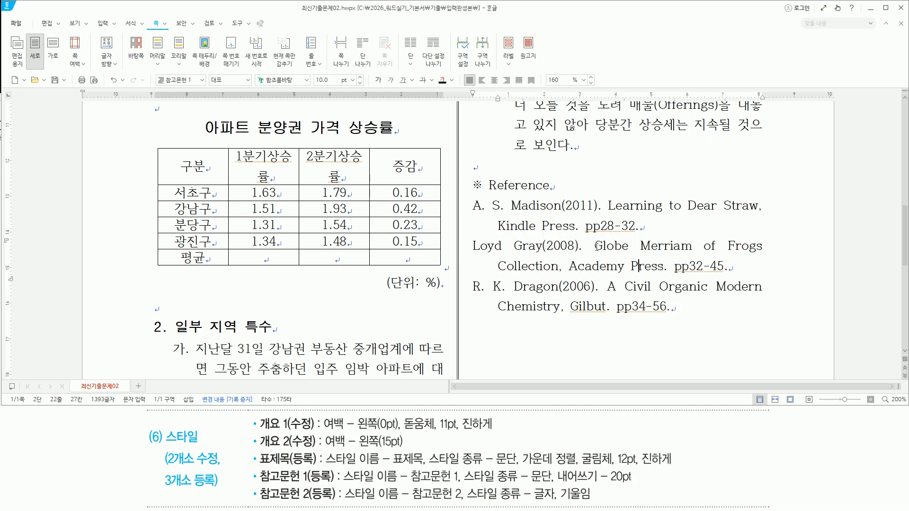
drag(594, 245, 563, 266)
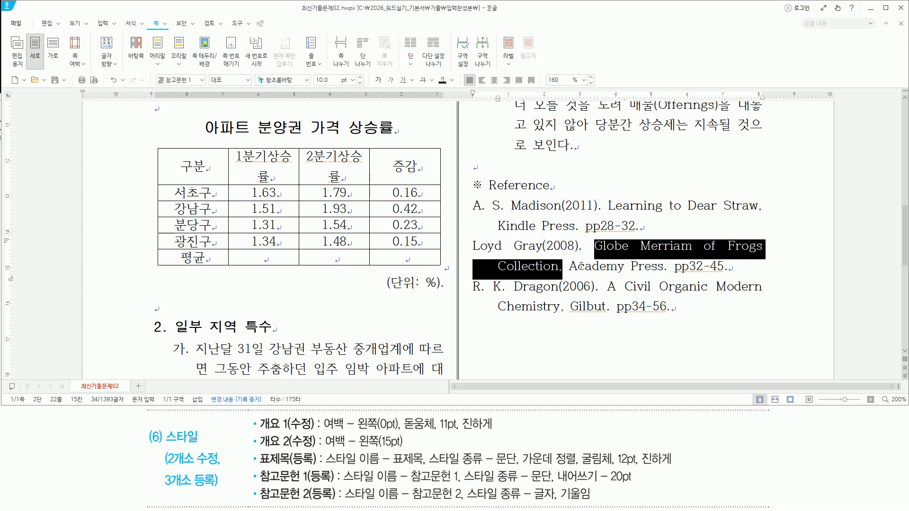
mouse_move(583, 246)
mouse_down()
mouse_move(595, 246)
mouse_move(563, 266)
mouse_move(594, 261)
mouse_up()
key(ctrl+shift+d)
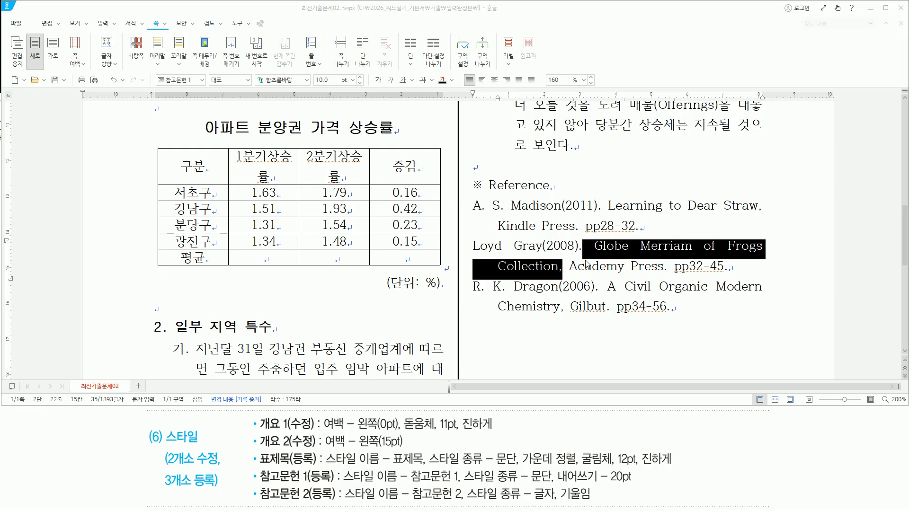
click(598, 246)
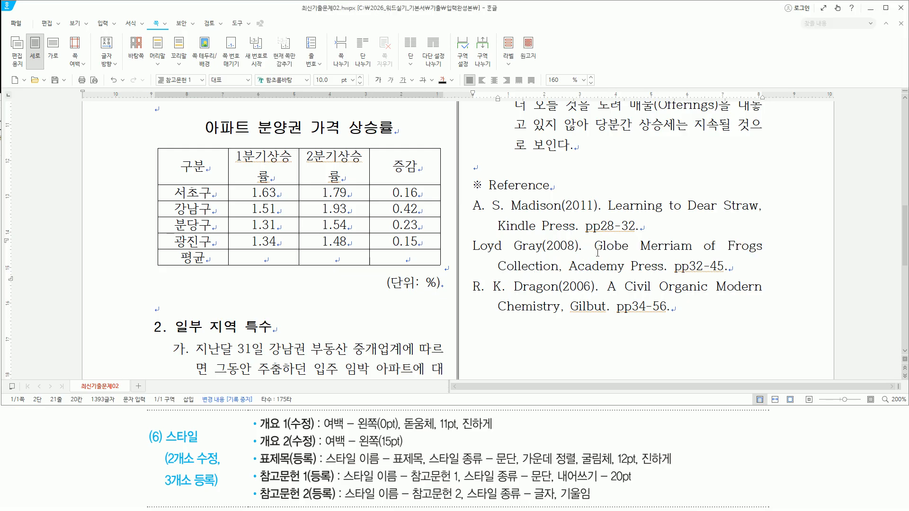
drag(595, 254, 568, 266)
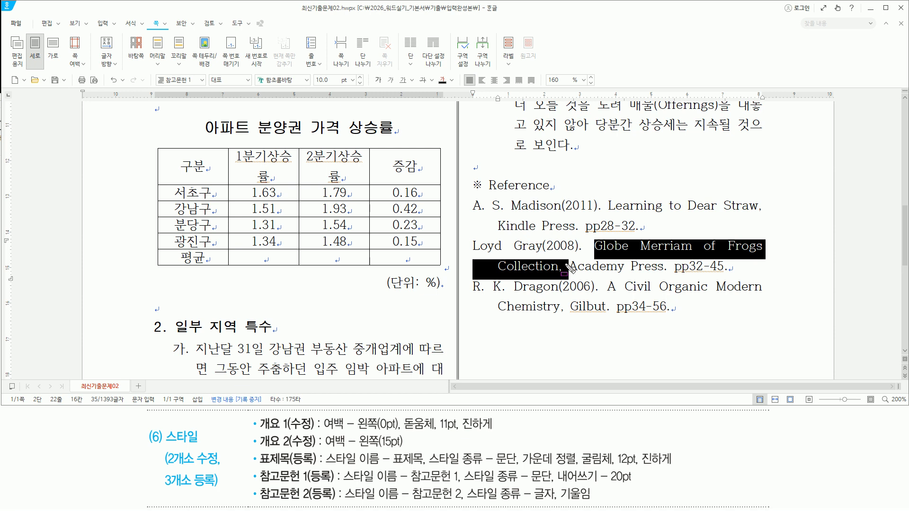
drag(562, 261, 569, 279)
click(602, 246)
- Select "Globe Merriam of Frogs Collection," including the comma, in the second bibliography entry and start adding a new style for it
drag(595, 245, 565, 267)
key(F6)
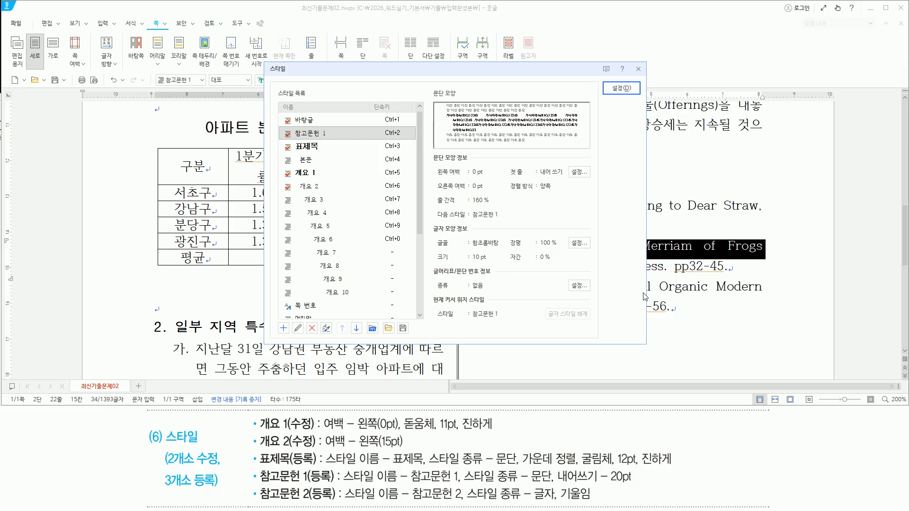
key(alt)
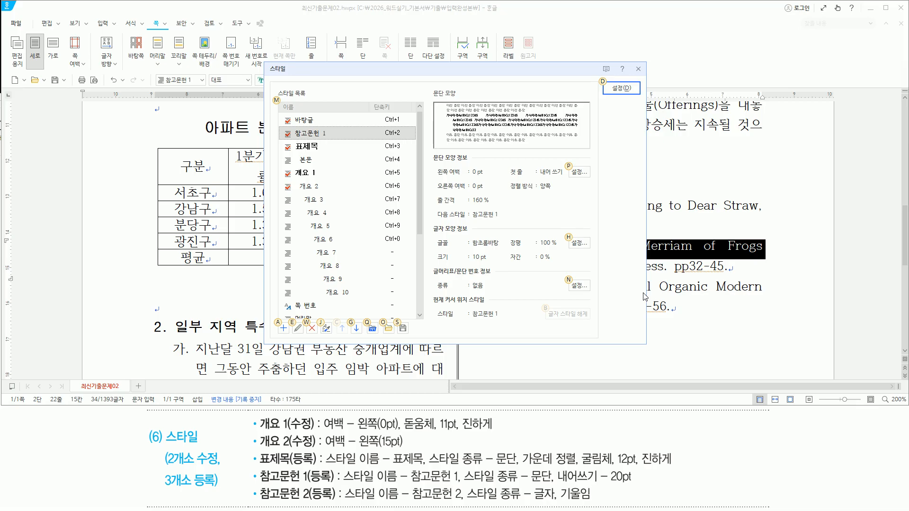
key(a)
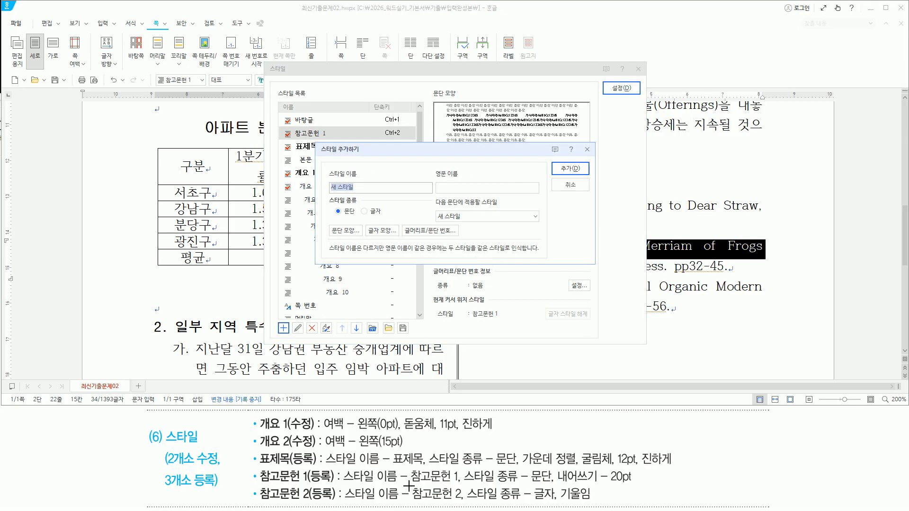
mouse_move(342, 502)
mouse_down()
mouse_move(475, 497)
mouse_move(563, 507)
mouse_up()
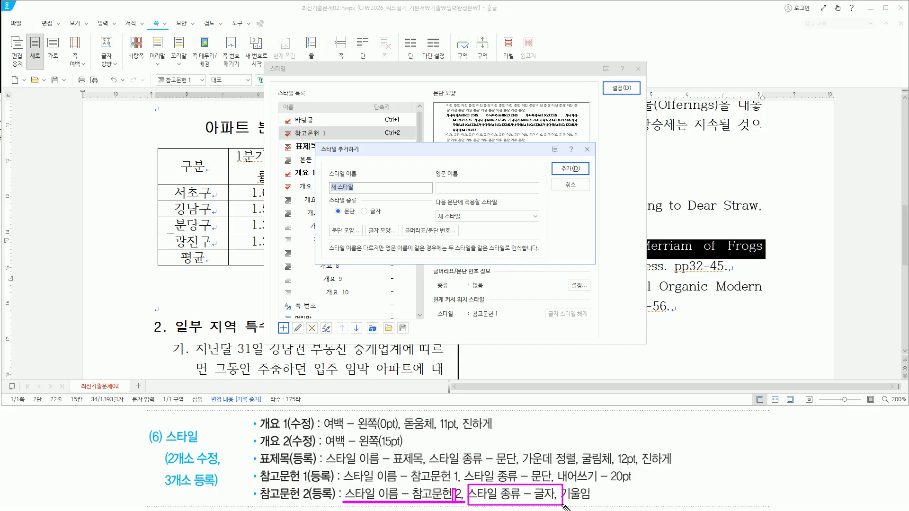
drag(360, 216, 386, 217)
key(Escape)
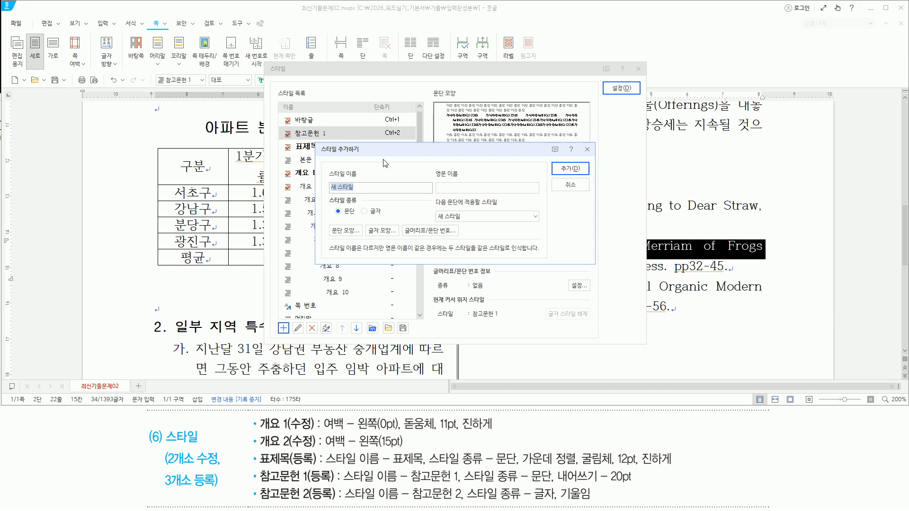
- Name the new style 참고문헌 2, set its style type to 글자, and add it to the style list
text(참고문헌 2)
key(alt)
key(alt+c)
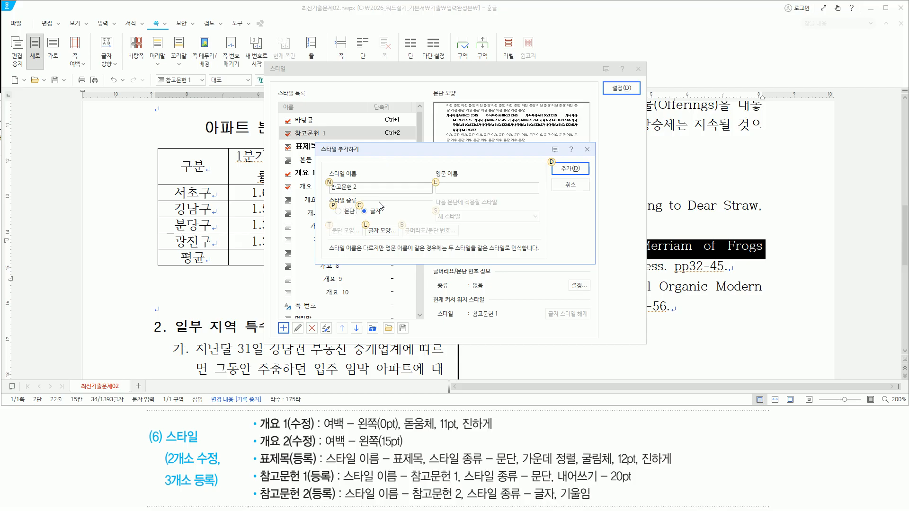
drag(360, 217, 387, 217)
key(Escape)
key(alt)
key(alt)
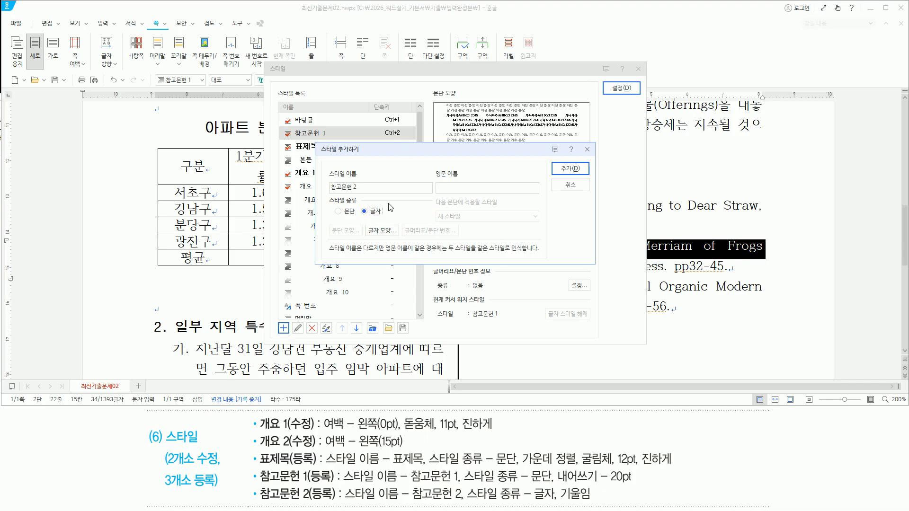
key(alt+d)
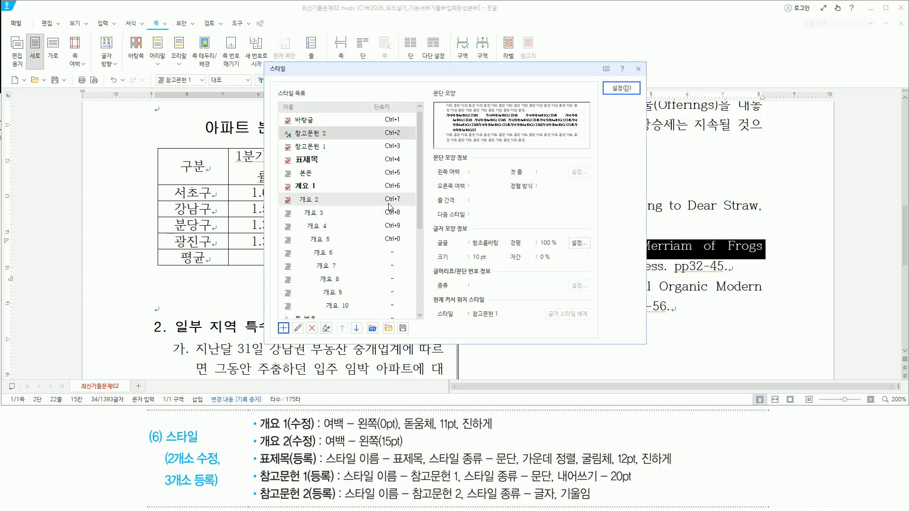
key(ctrl+2)
drag(292, 127, 330, 140)
key(Escape)
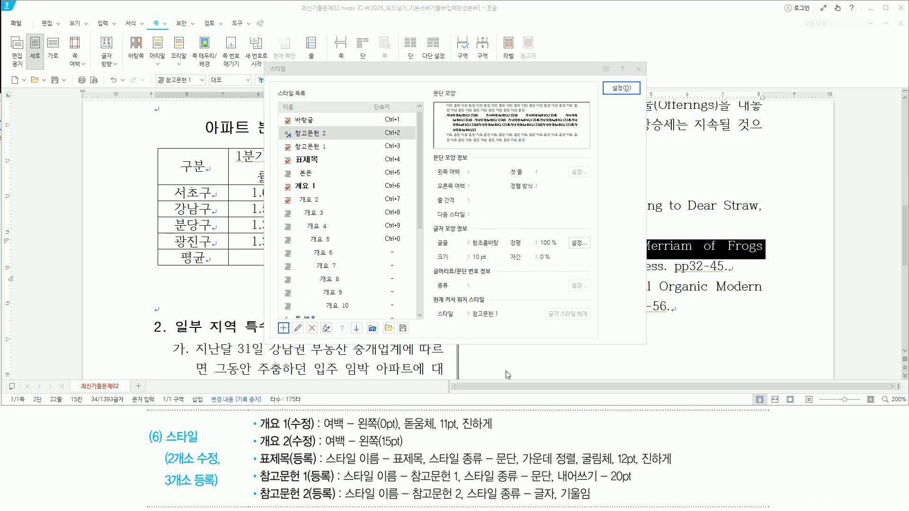
drag(461, 469, 554, 484)
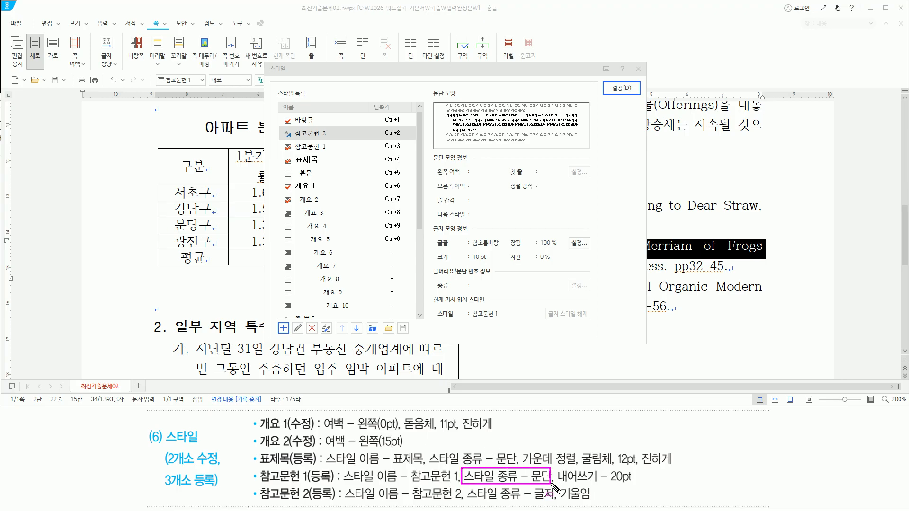
mouse_move(460, 485)
mouse_down()
mouse_move(568, 508)
mouse_move(557, 506)
mouse_up()
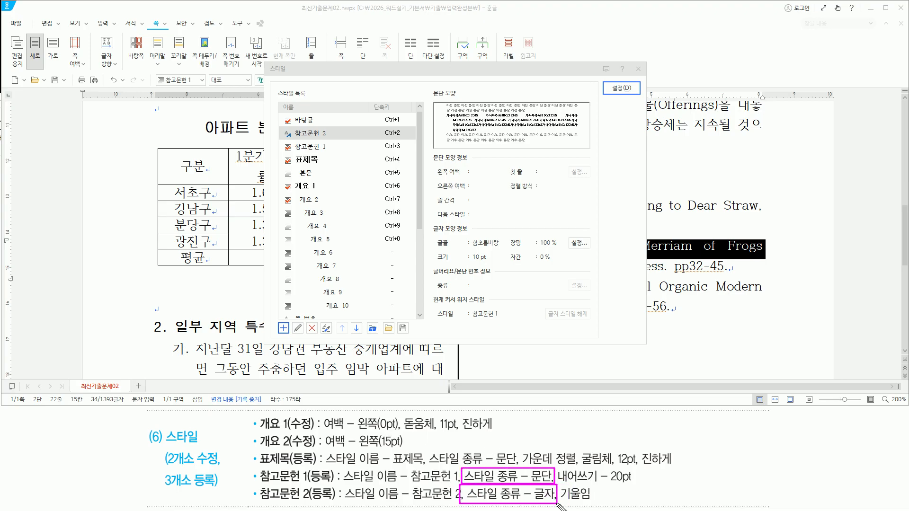
drag(279, 141, 296, 154)
drag(279, 125, 295, 141)
key(Escape)
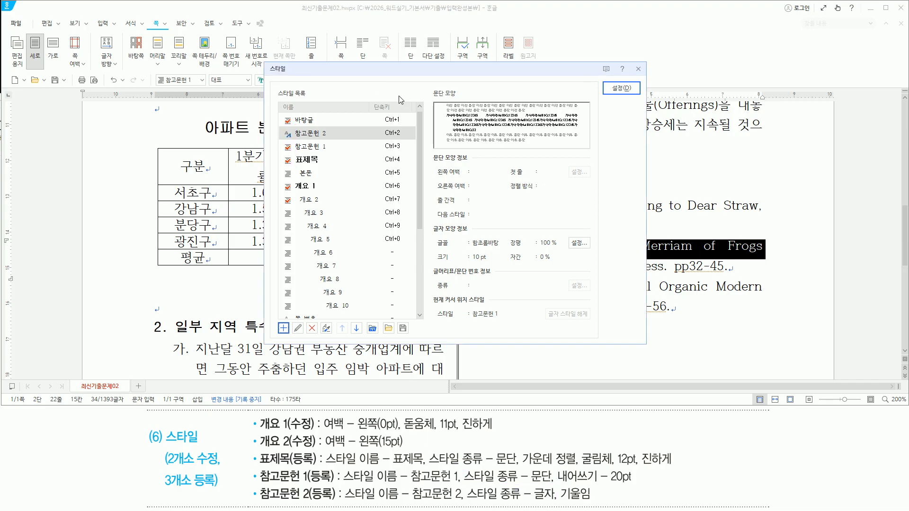
- Edit the 참고문헌 2 style's character shape and turn on the 기울임 attribute
key(alt)
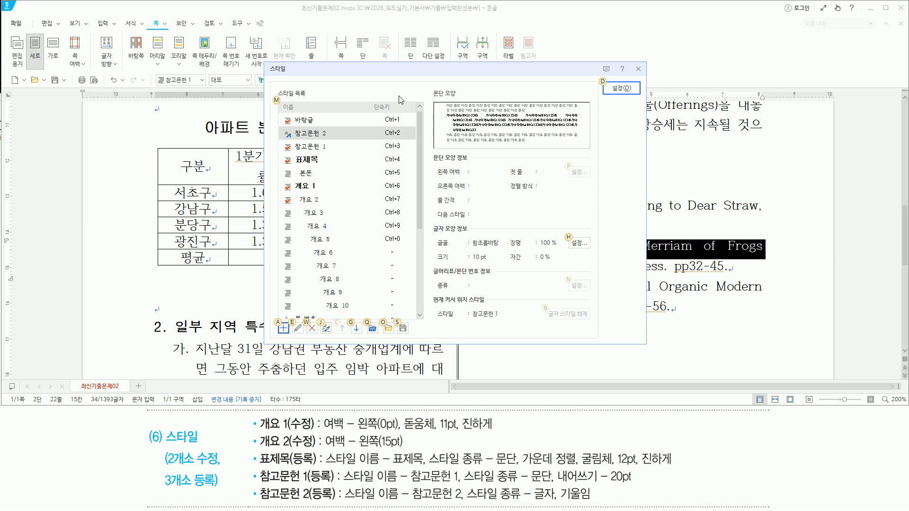
key(e)
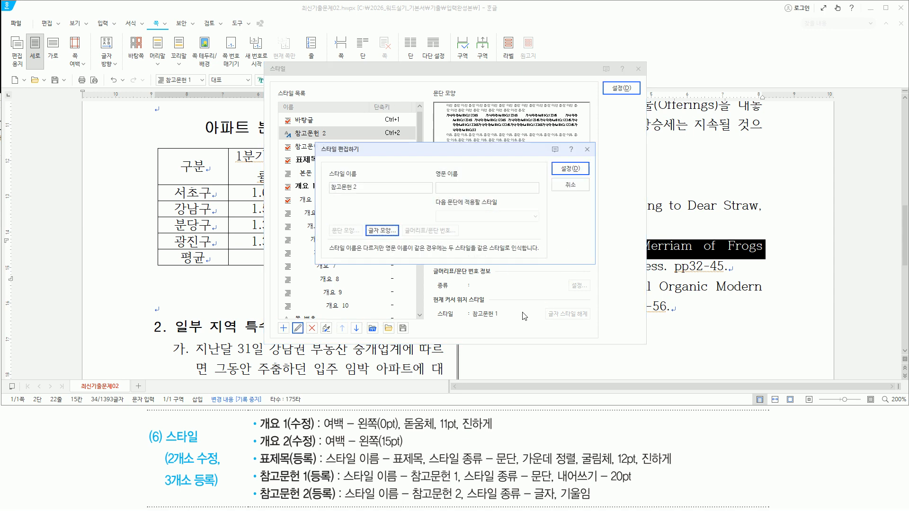
drag(559, 485, 595, 505)
key(Escape)
click(402, 149)
key(alt)
key(l)
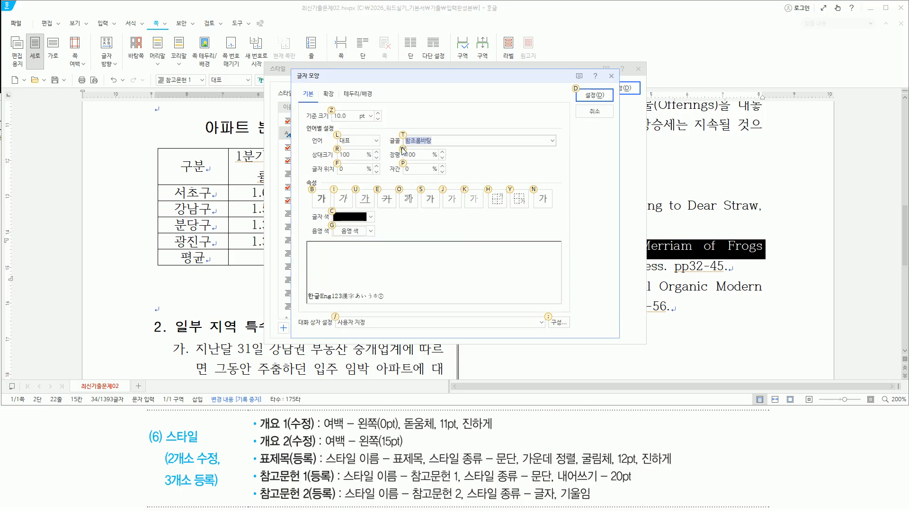
key(i)
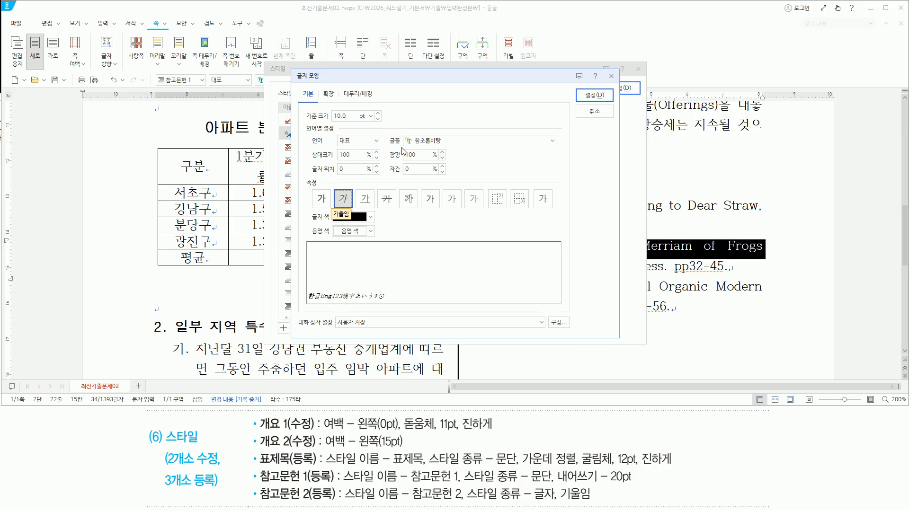
key(Return)
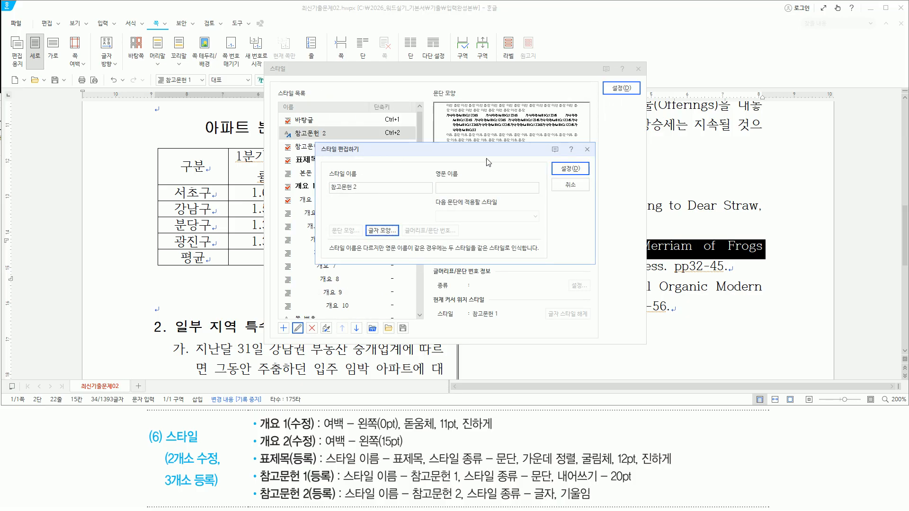
- Save the edited 참고문헌 2 style and apply it to the selected "Globe Merriam of Frogs Collection," text
key(alt)
key(d)
key(alt+d)
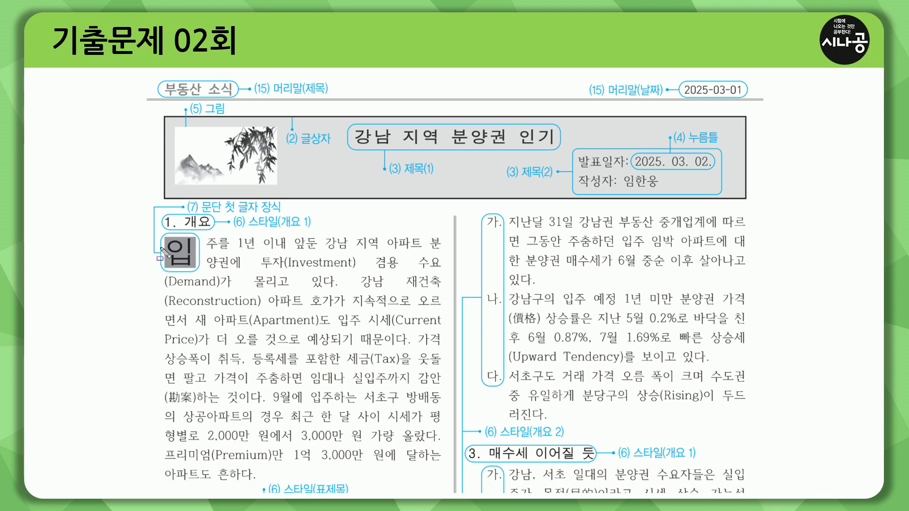
drag(118, 232, 356, 232)
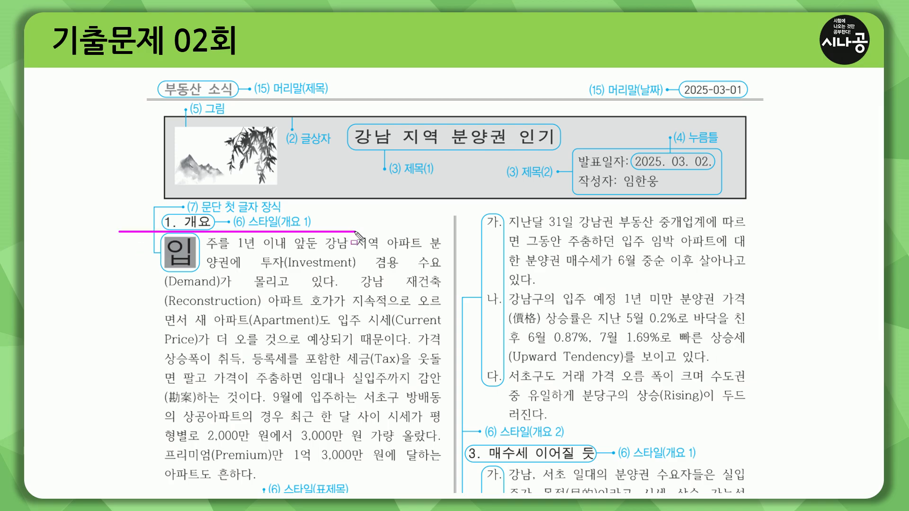
mouse_move(164, 235)
mouse_down()
mouse_move(180, 267)
mouse_move(197, 270)
mouse_up()
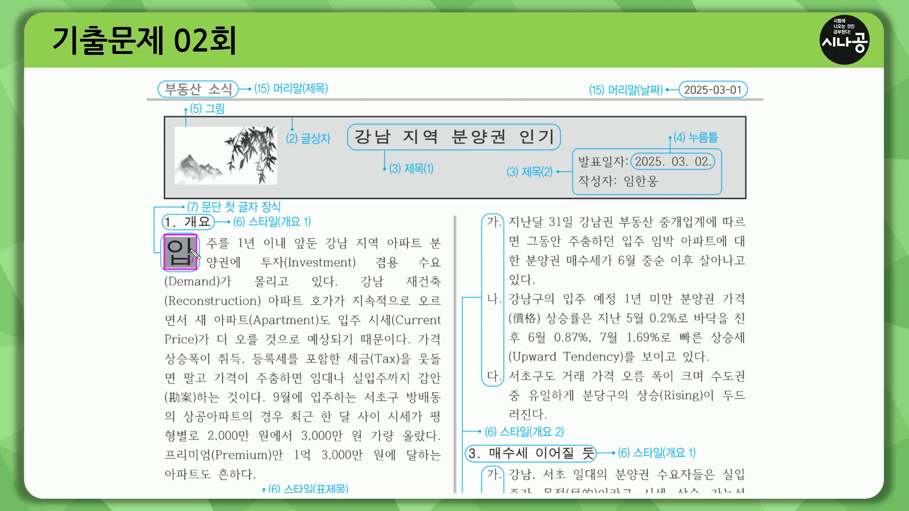
mouse_move(198, 215)
mouse_down()
mouse_move(211, 225)
mouse_move(293, 226)
mouse_move(285, 199)
mouse_up()
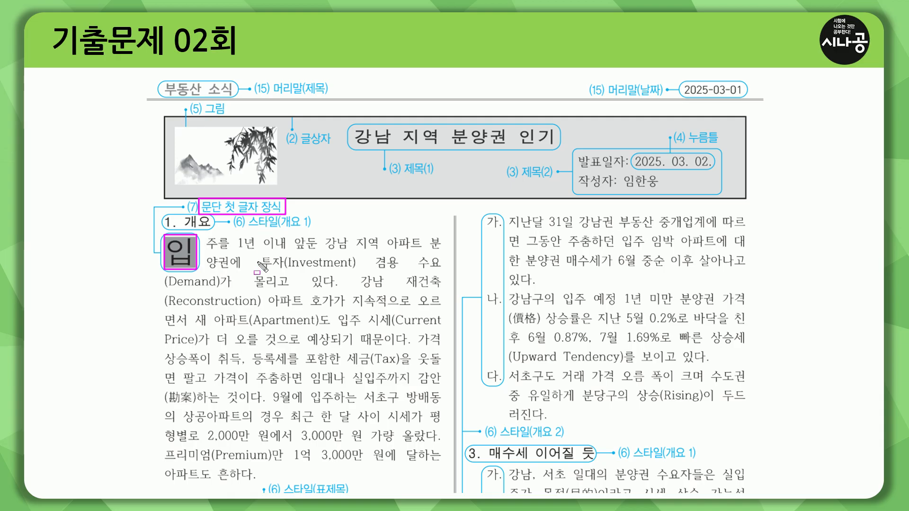
key(Escape)
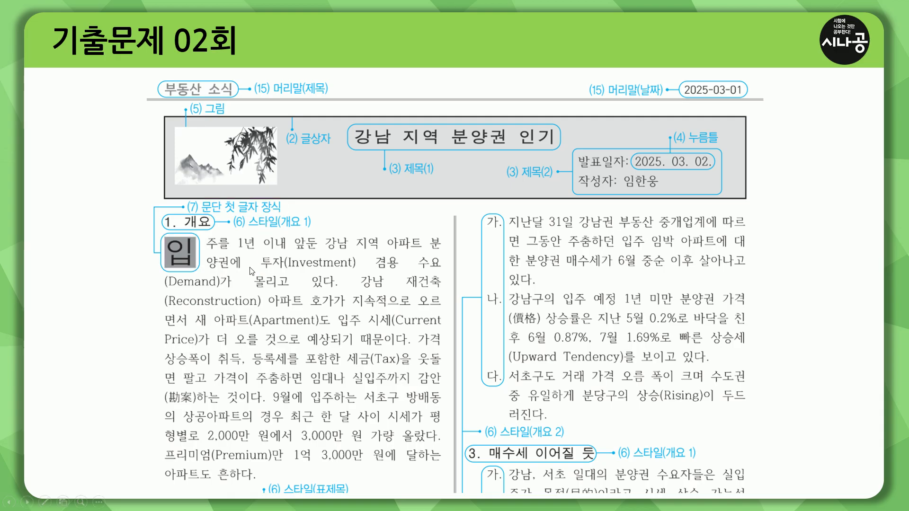
click(249, 272)
key(ctrl+2)
drag(54, 310, 245, 311)
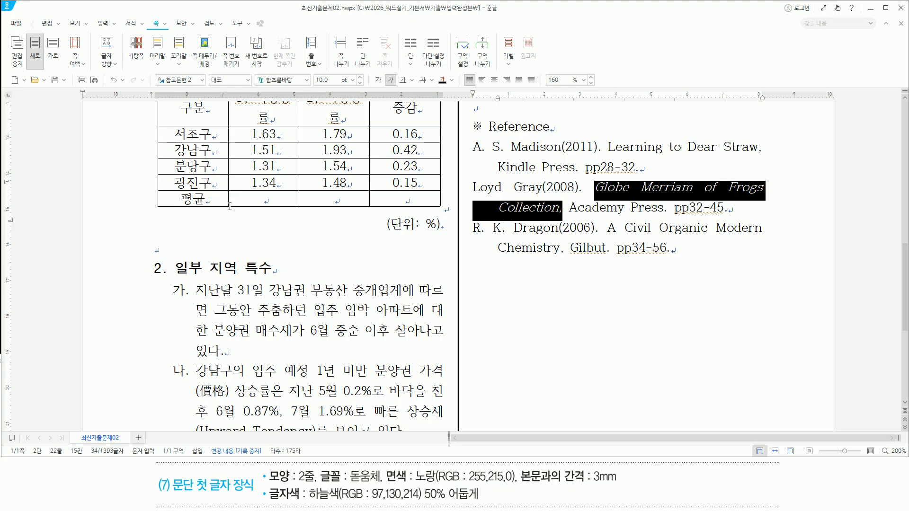
- Place the cursor in the body paragraph under the "1. 개요" heading and open 문단 첫 글자 장식
scroll(230, 209, up, 9)
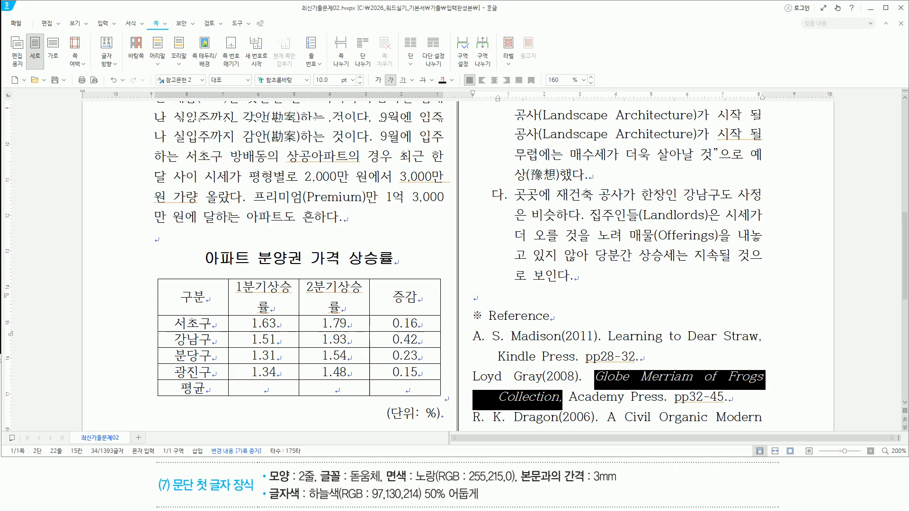
click(158, 318)
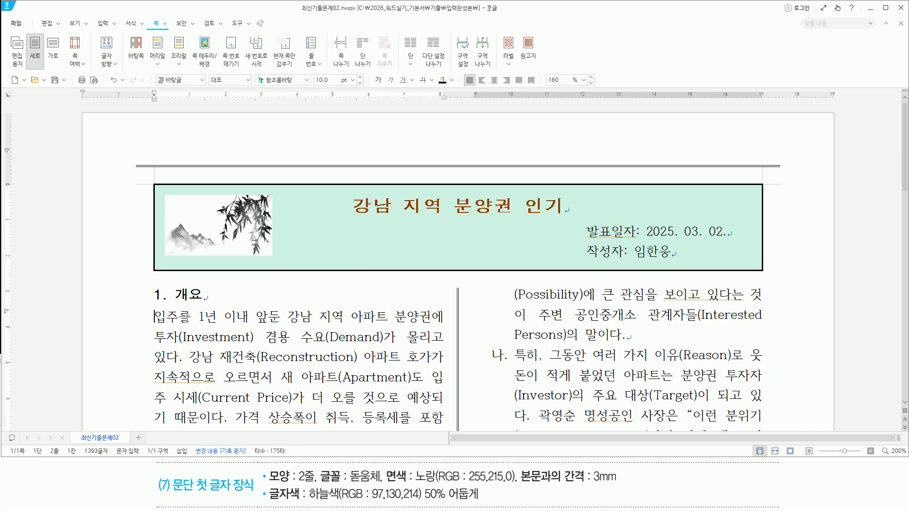
key(alt)
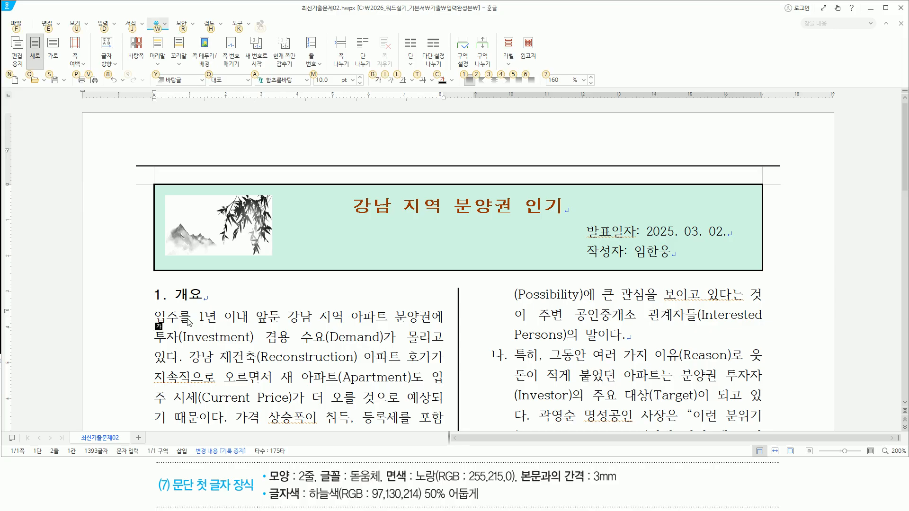
key(j)
key(a)
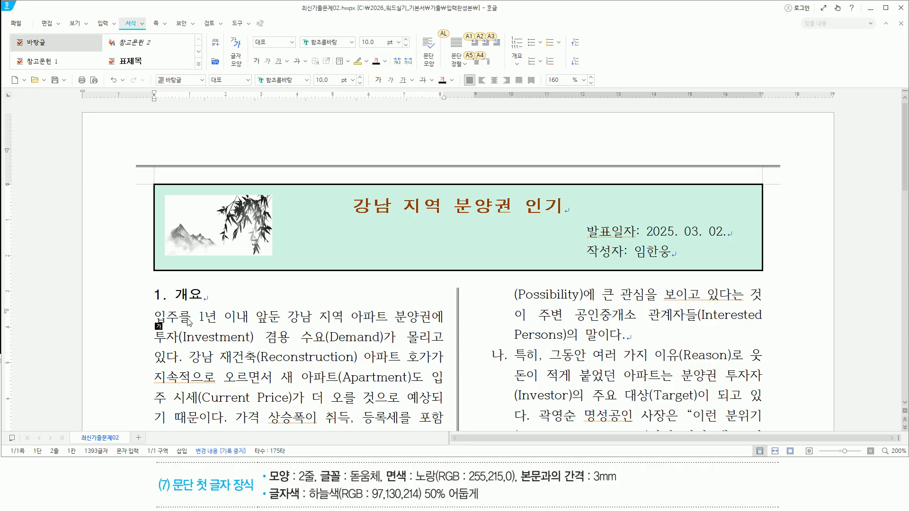
key(3)
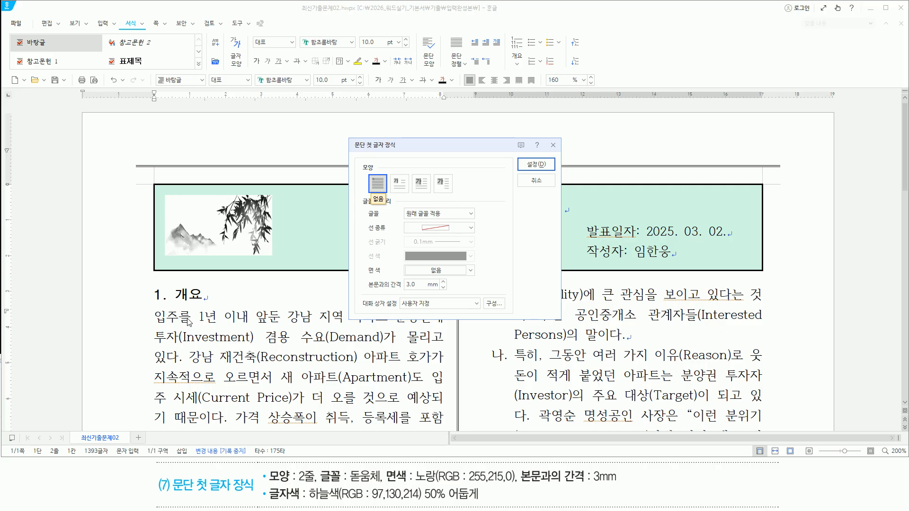
- Set the paragraph's first-letter decoration to the 2줄 shape and its font to 돋움체
drag(351, 141, 453, 235)
mouse_move(519, 266)
mouse_down()
mouse_move(561, 326)
mouse_move(557, 317)
mouse_up()
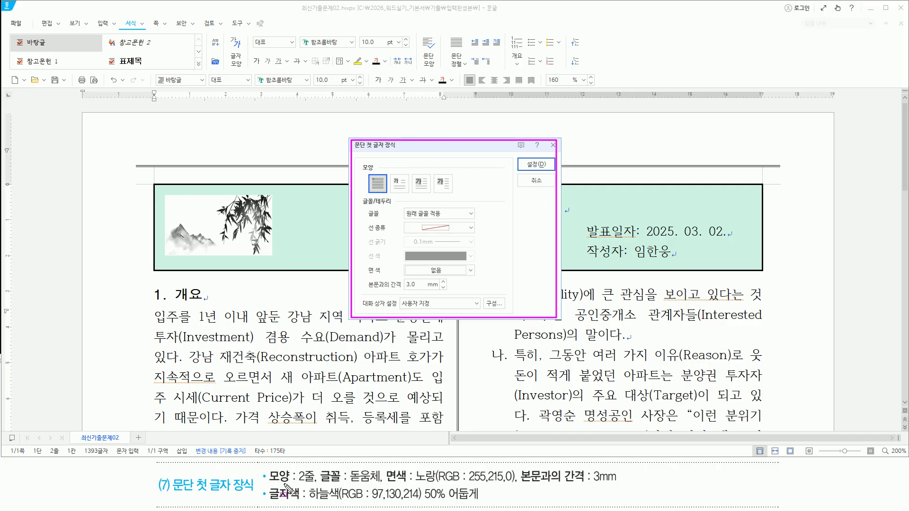
drag(269, 484, 314, 483)
click(397, 184)
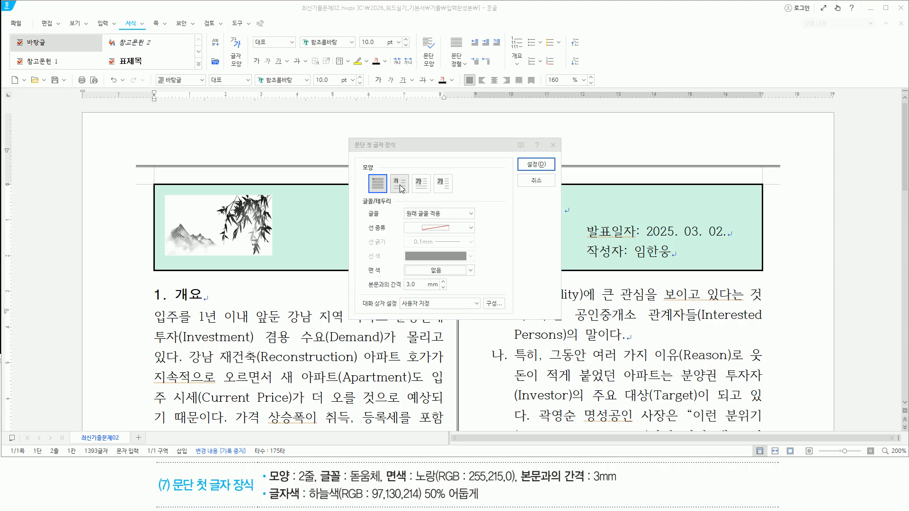
drag(318, 492, 381, 492)
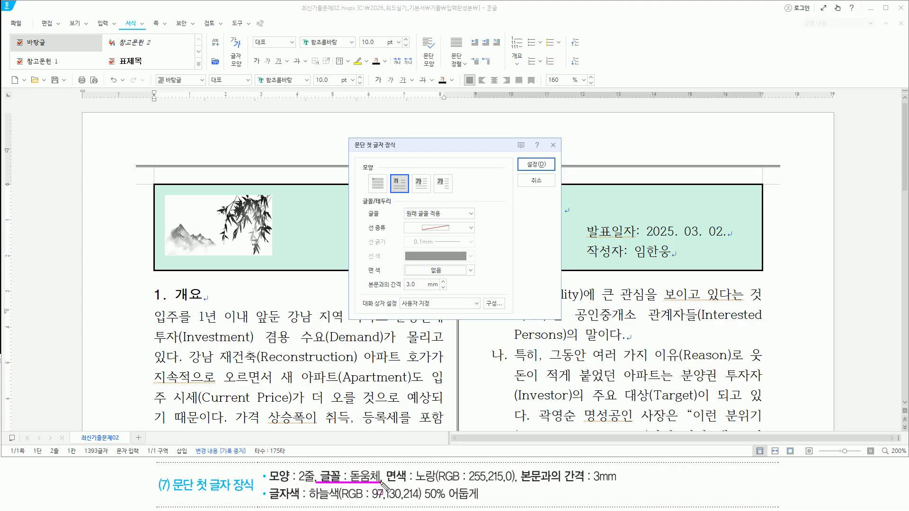
click(470, 215)
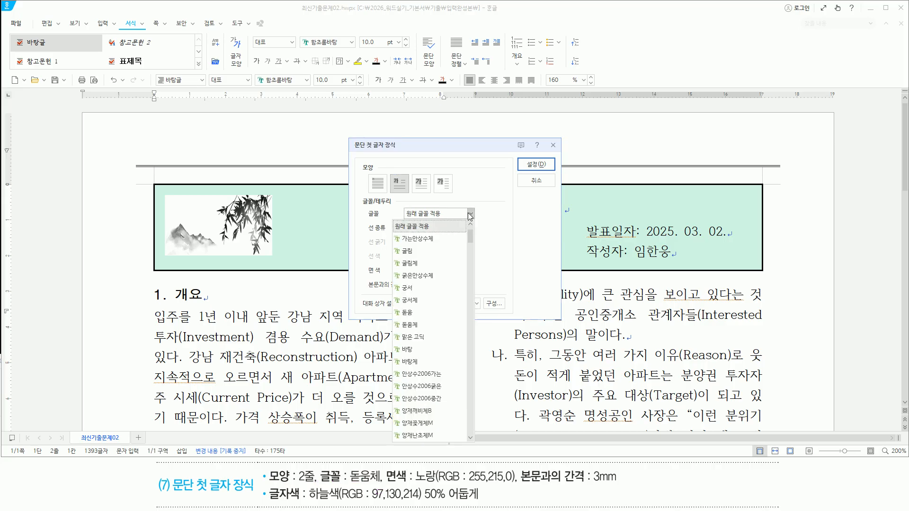
click(430, 327)
- Set the first-letter decoration's 면 색 to 노랑 (RGB 255,215,0) and apply the decoration to the paragraph
drag(408, 483, 457, 484)
click(457, 272)
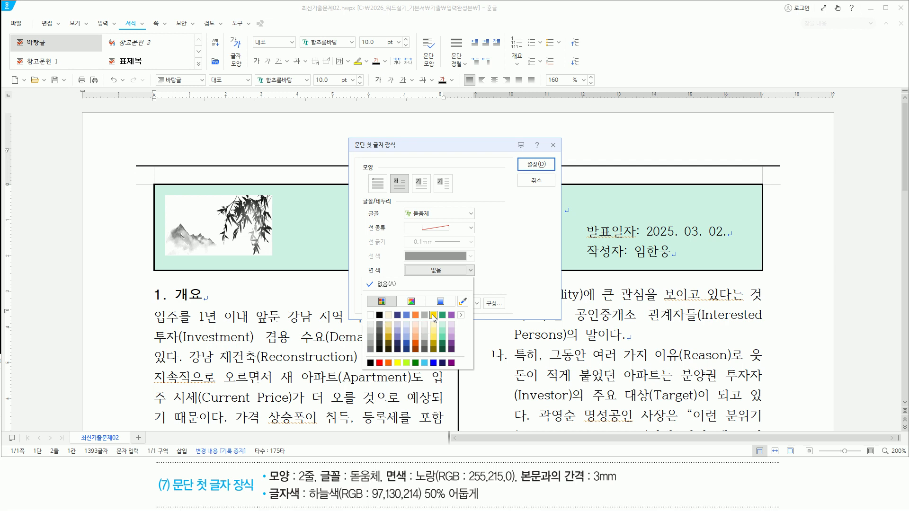
click(433, 317)
drag(610, 483, 632, 483)
drag(403, 292, 429, 292)
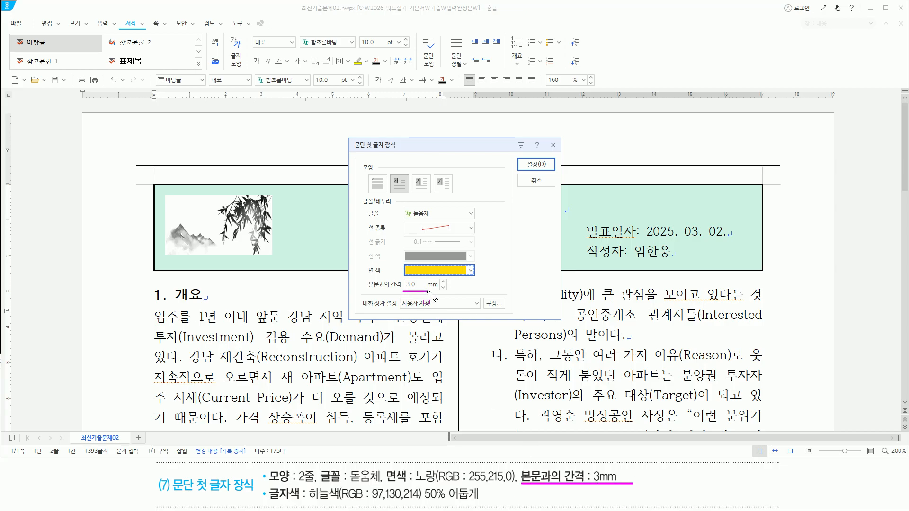
drag(524, 156, 549, 174)
click(536, 164)
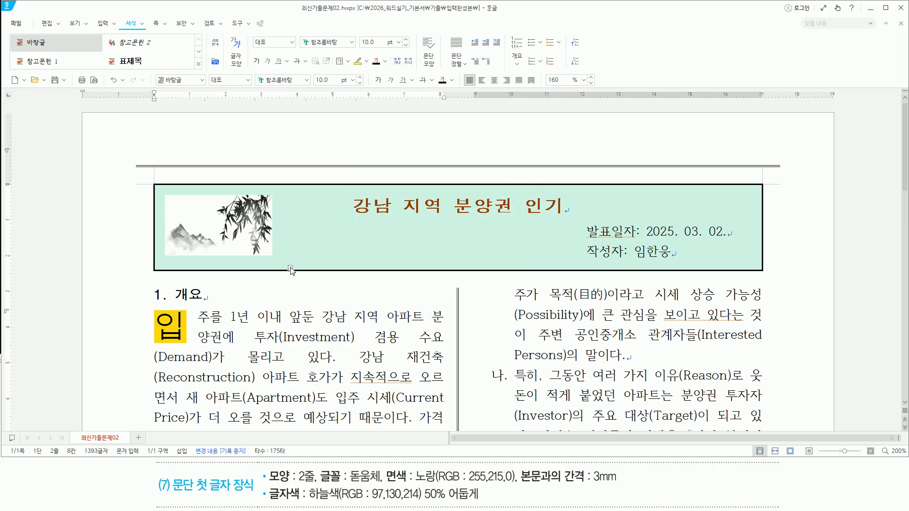
- Select the decorated first letter "입" inside its box under the "1. 개요" heading
mouse_move(266, 488)
mouse_down()
mouse_move(305, 504)
mouse_move(482, 502)
mouse_up()
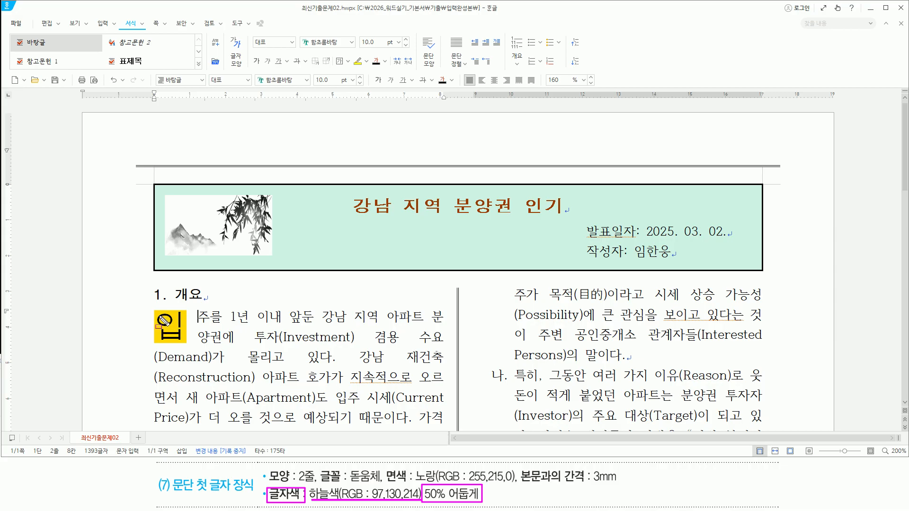
mouse_move(159, 314)
mouse_down()
mouse_move(159, 341)
mouse_move(179, 334)
mouse_move(179, 341)
mouse_up()
key(Escape)
click(163, 329)
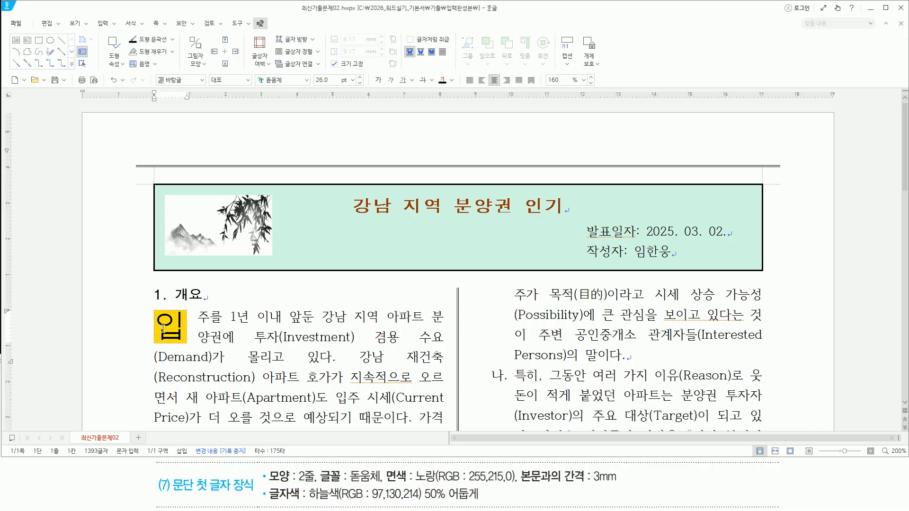
drag(163, 328, 180, 330)
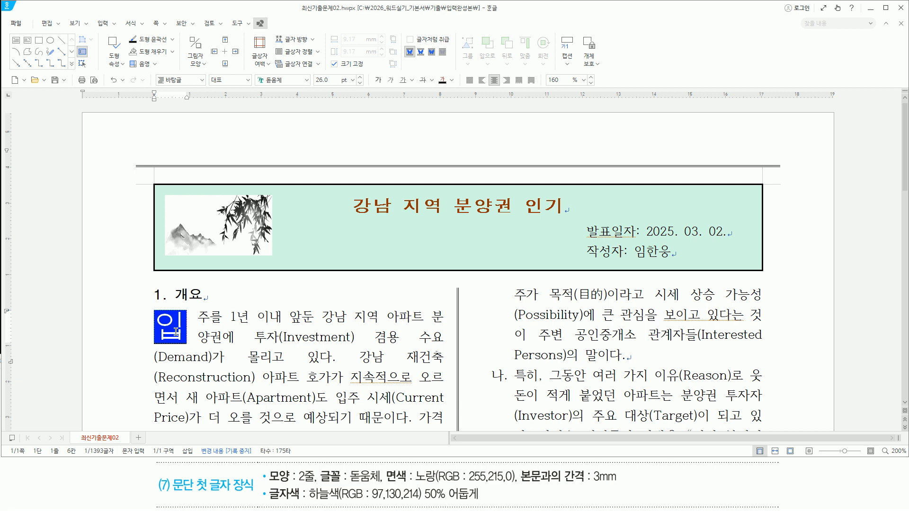
mouse_move(165, 324)
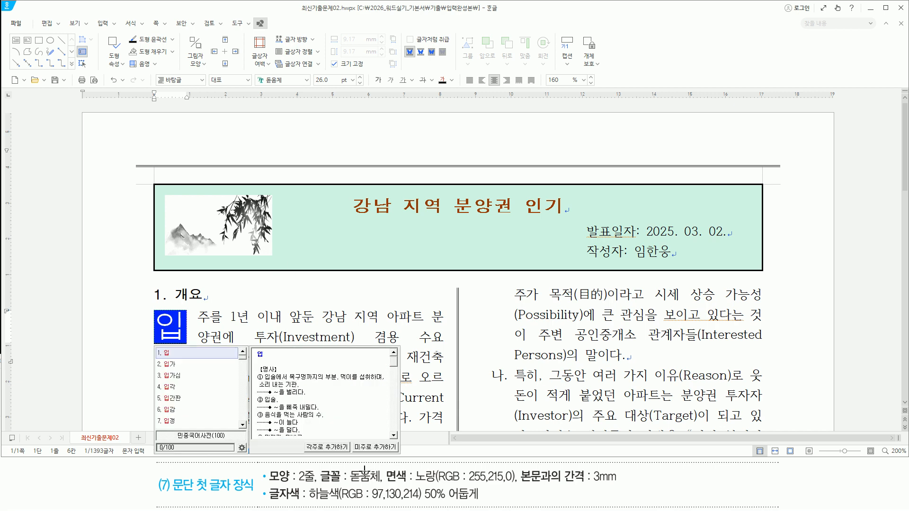
- Set the text color of the drop cap "입" to 하늘색 (RGB: 97,130,214), 50% 어둡게
mouse_move(434, 71)
mouse_down()
mouse_move(439, 89)
mouse_move(458, 92)
mouse_up()
click(453, 81)
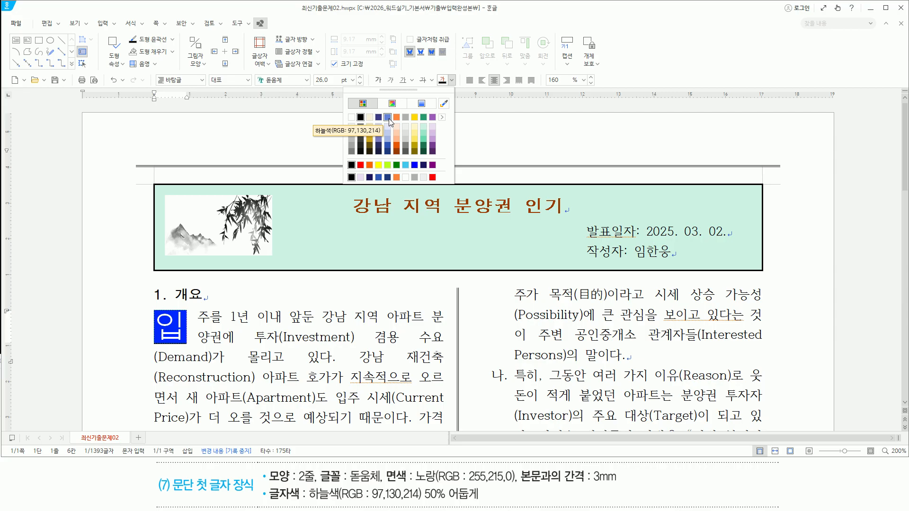
click(388, 153)
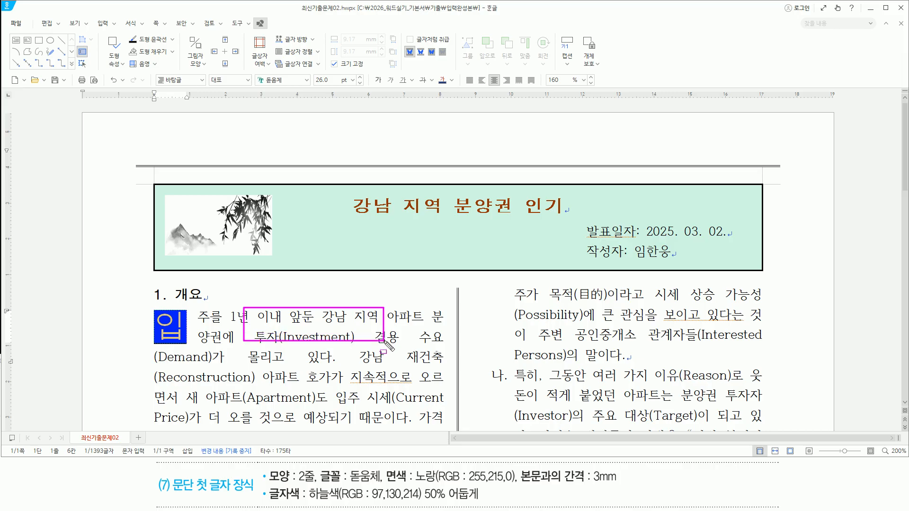
click(341, 318)
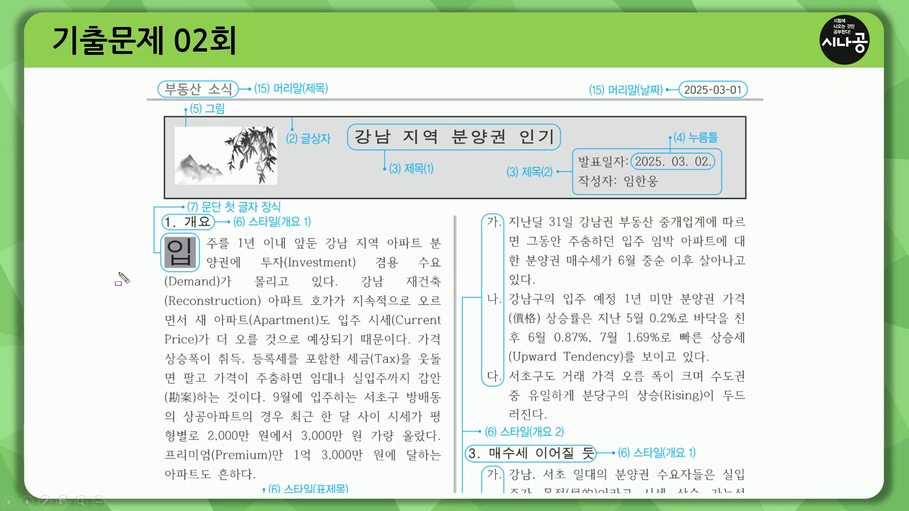
drag(119, 274, 428, 272)
mouse_move(169, 282)
mouse_down()
mouse_move(369, 442)
mouse_move(423, 469)
mouse_up()
key(Escape)
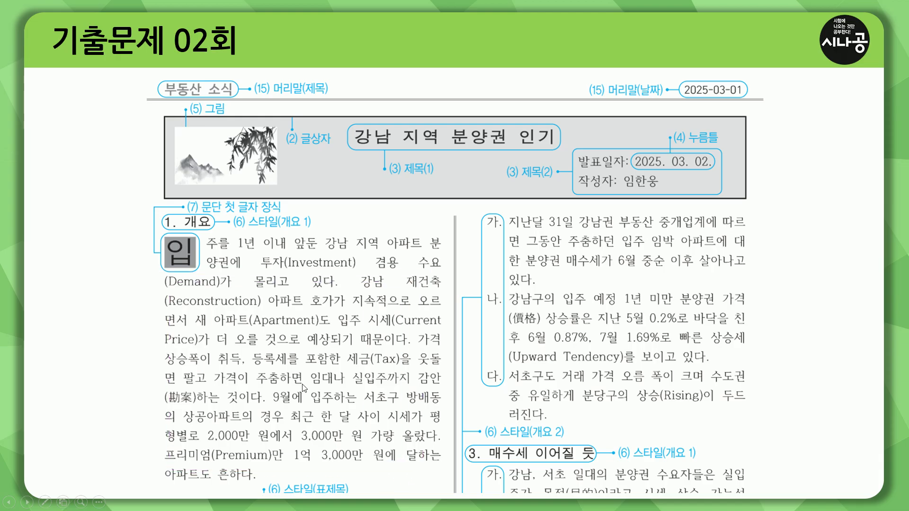
click(302, 385)
key(ctrl+p)
drag(219, 109, 405, 110)
drag(321, 85, 348, 85)
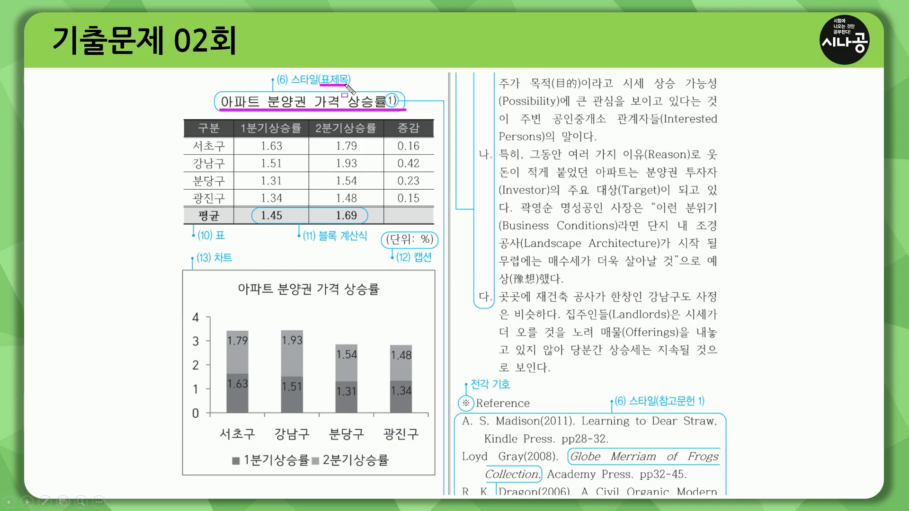
key(e)
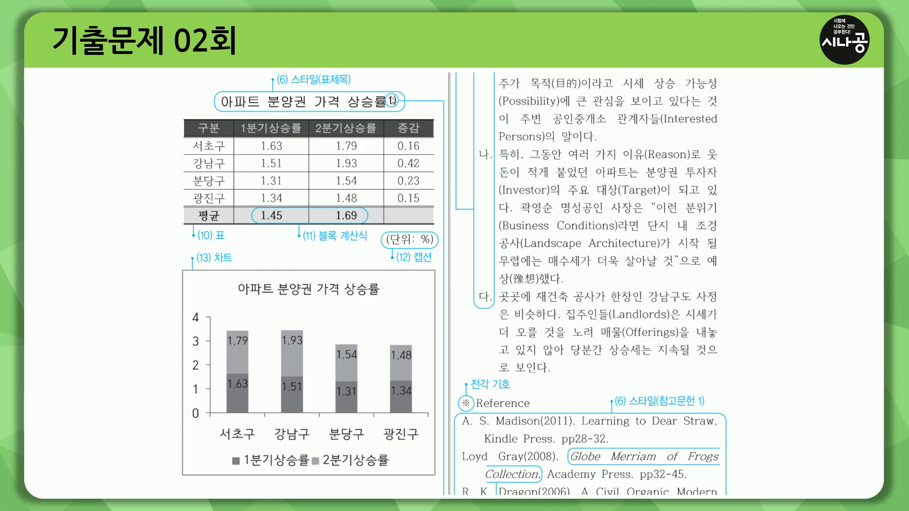
mouse_move(385, 90)
mouse_down()
mouse_move(400, 108)
mouse_move(442, 100)
mouse_move(441, 213)
mouse_up()
drag(442, 270, 443, 492)
key(Escape)
click(416, 462)
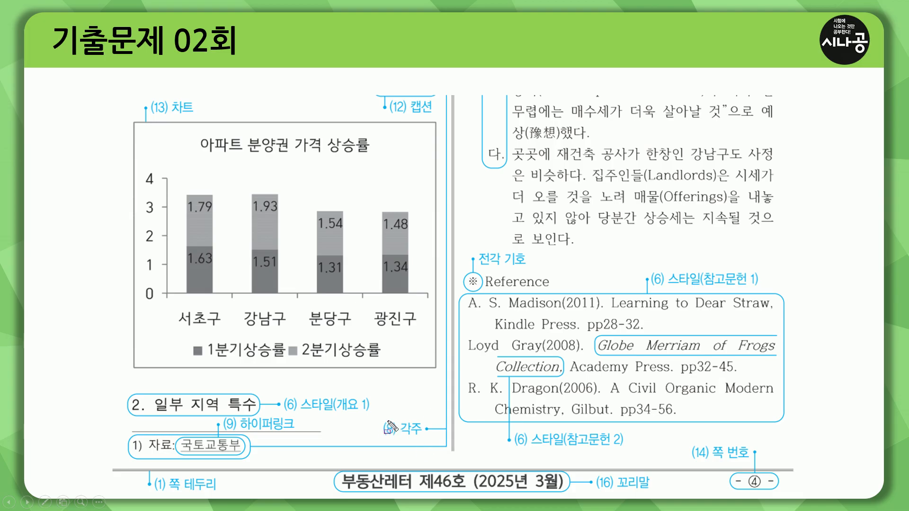
drag(380, 422, 430, 439)
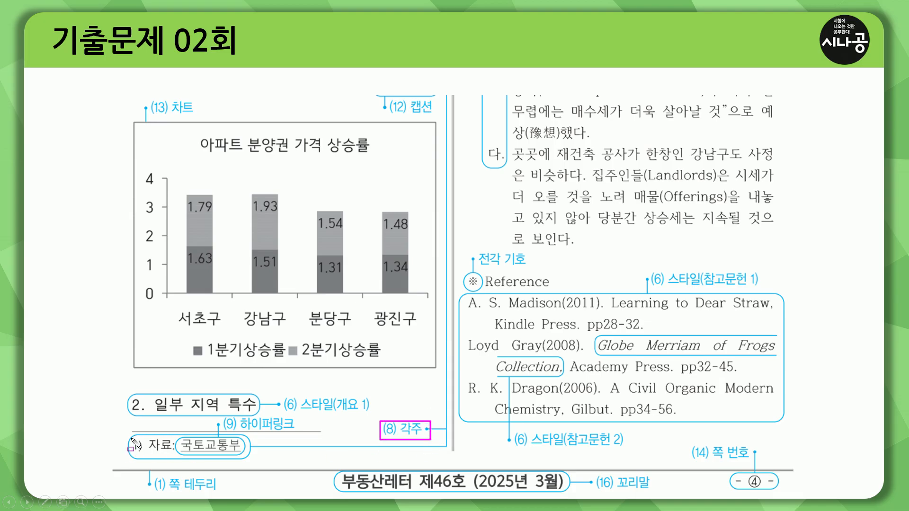
drag(130, 436, 250, 460)
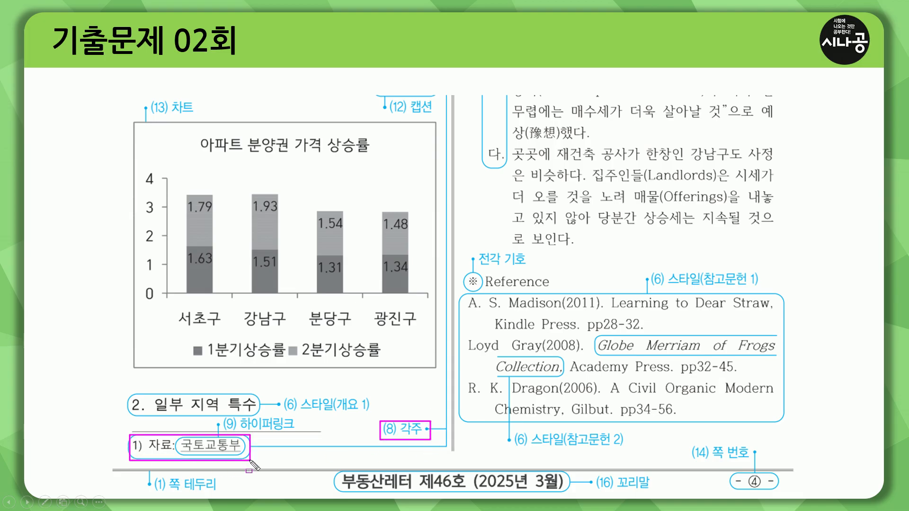
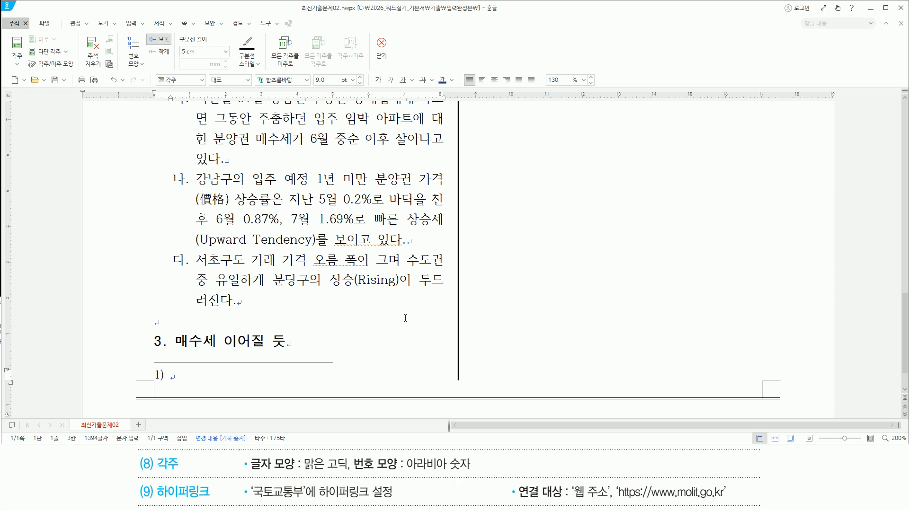
- Enter the footnote text "자료: 국토교통부" and set the whole footnote, including its number, in the 맑은 고딕 font
text(자료: 국토교통부)
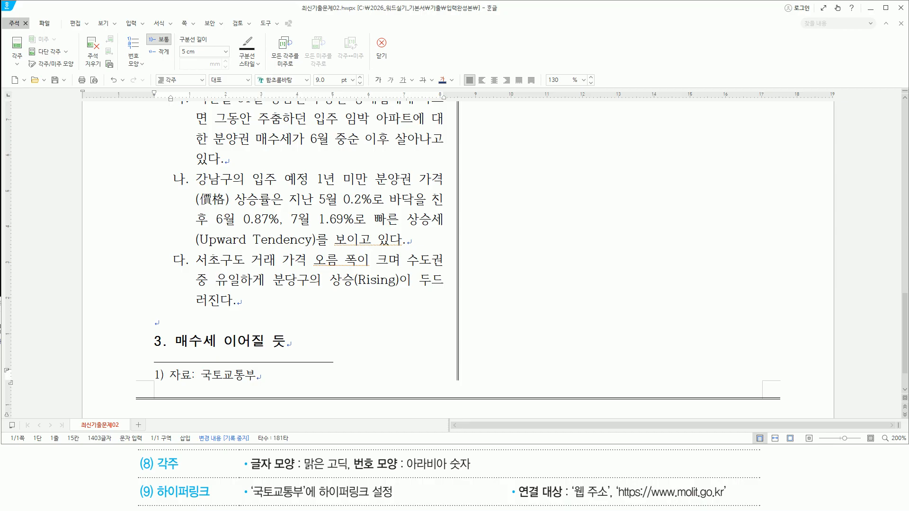
key(shift+Home)
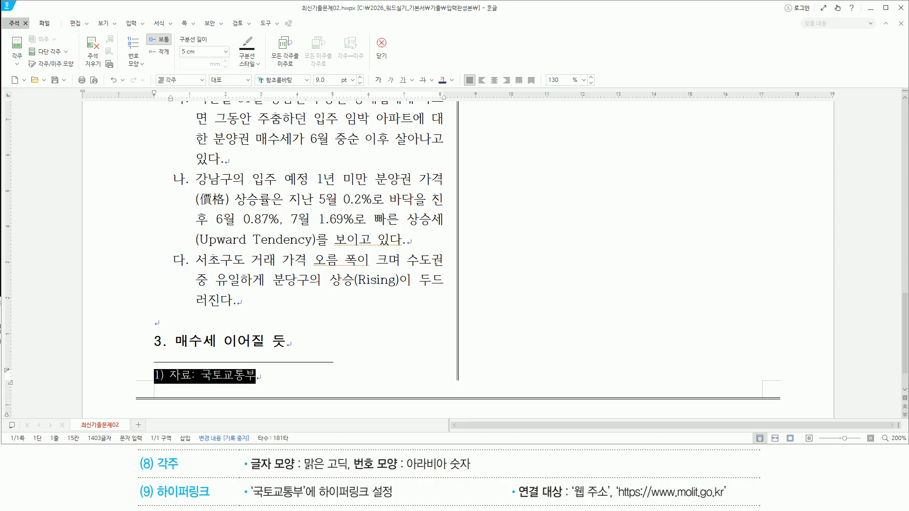
key(ctrl+shift+d)
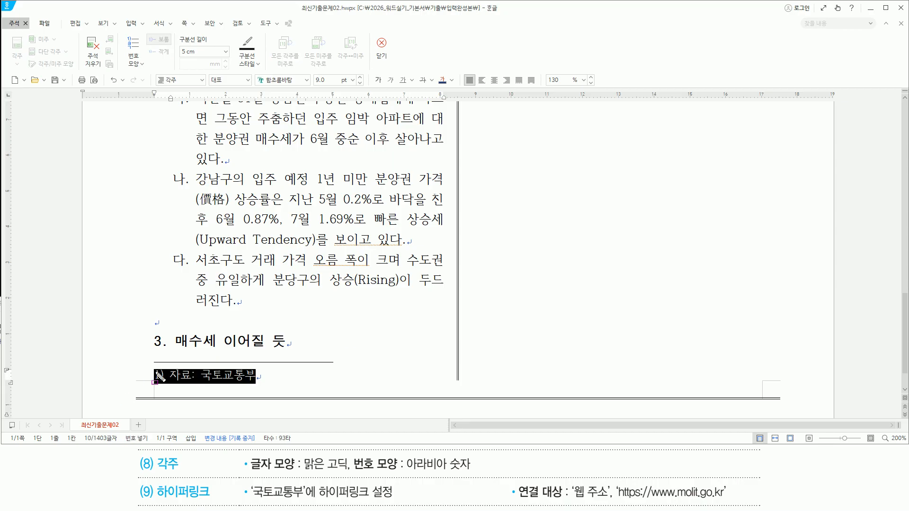
mouse_move(152, 366)
mouse_down()
mouse_move(179, 389)
mouse_move(257, 388)
mouse_up()
drag(248, 472, 349, 472)
key(Escape)
key(alt+l)
text(맑은 고딕)
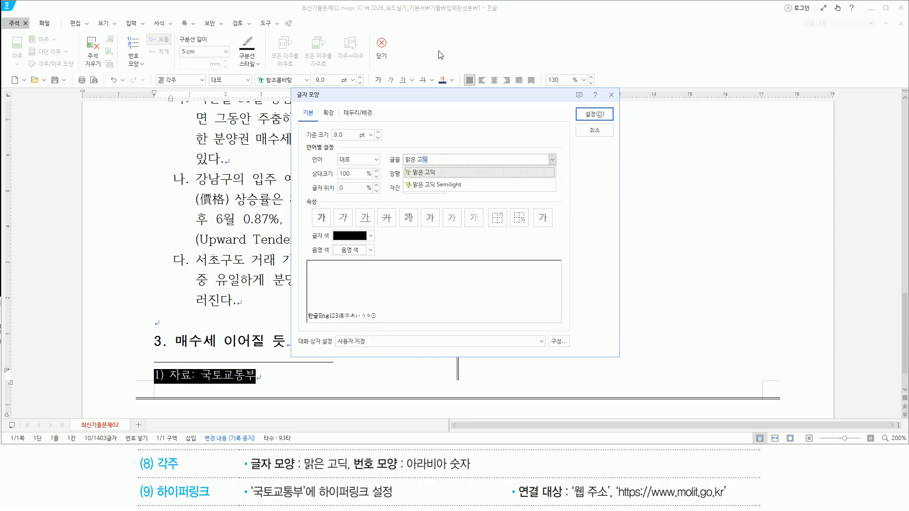
key(Return)
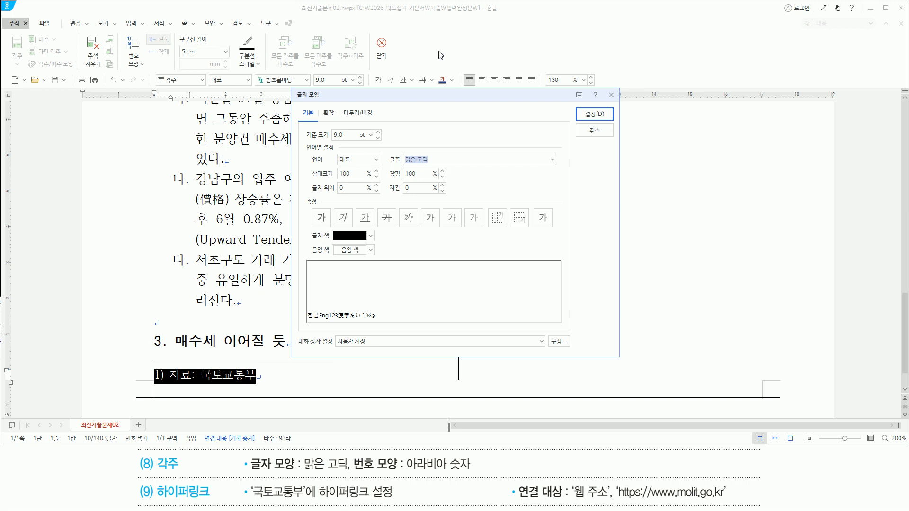
key(Return)
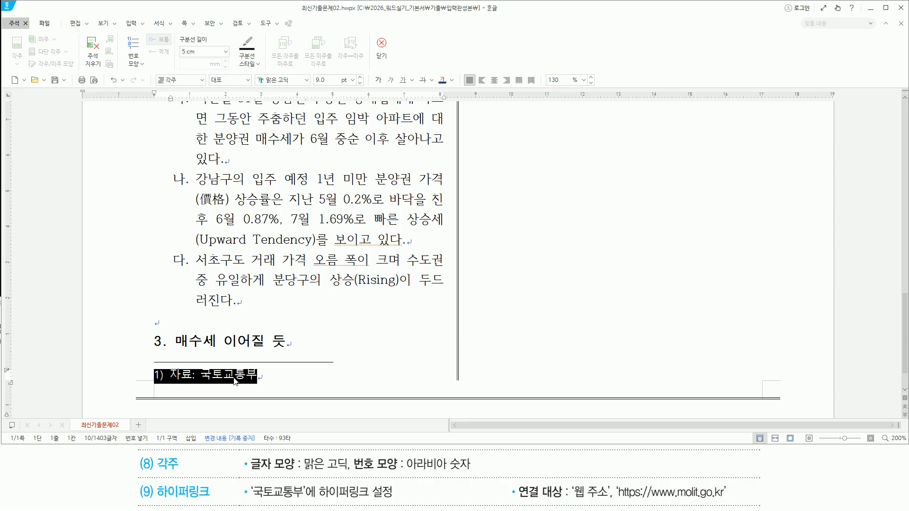
drag(351, 473, 474, 472)
key(Escape)
key(End)
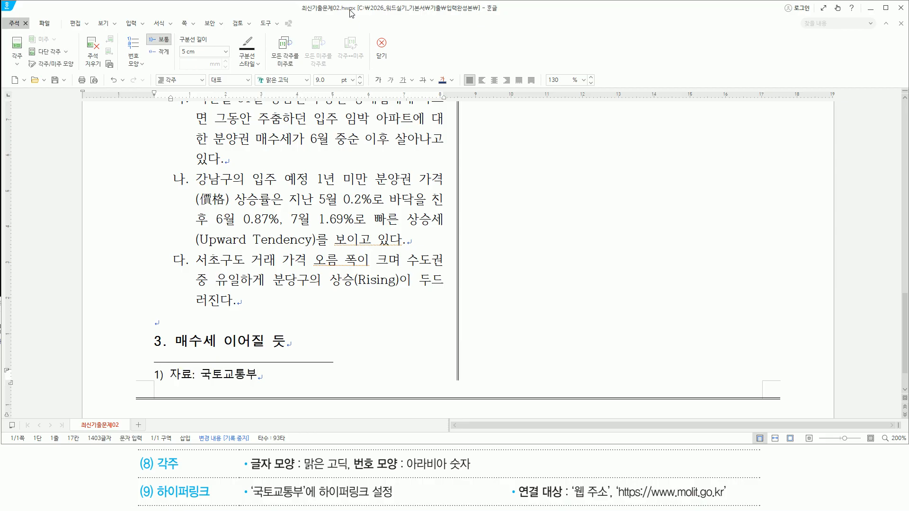
key(ctrl+shift+Left)
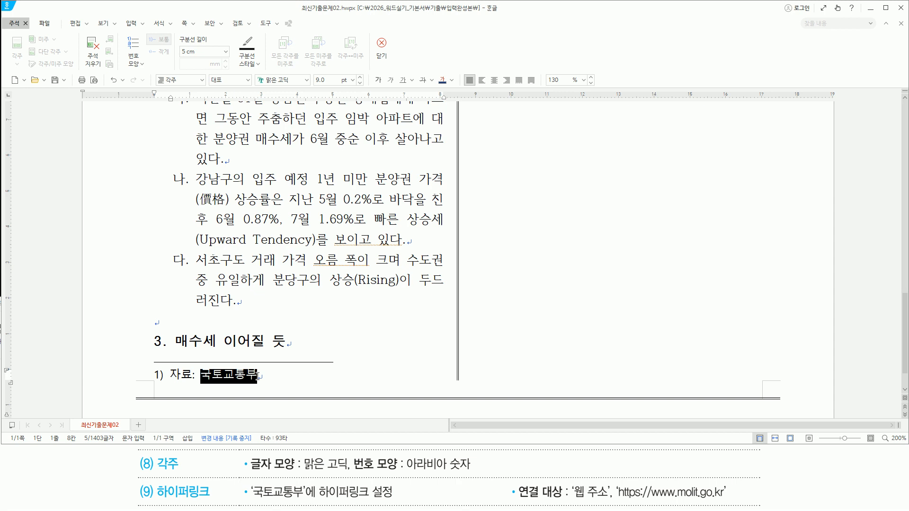
click(198, 376)
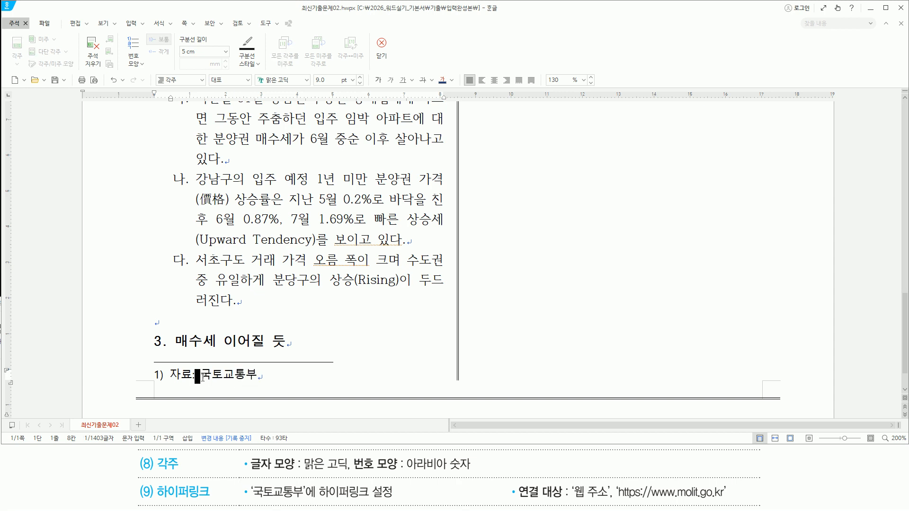
click(198, 376)
drag(197, 376, 258, 375)
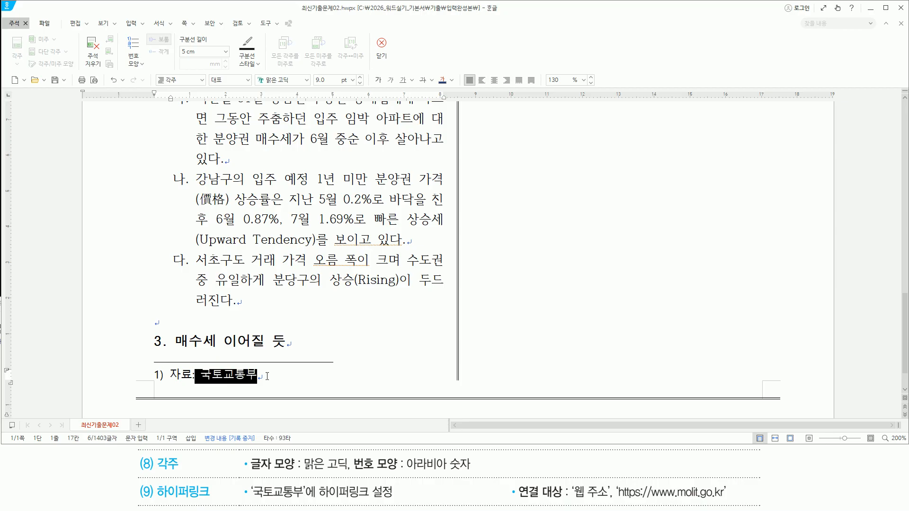
click(259, 376)
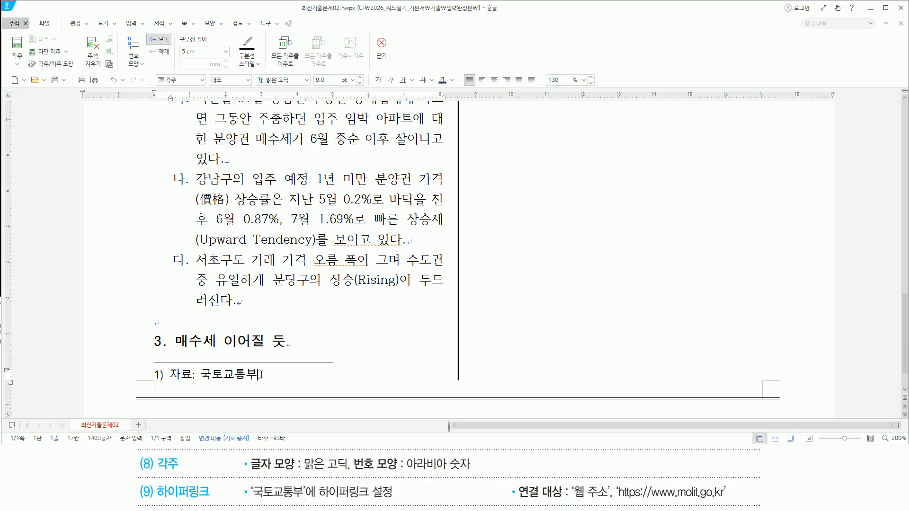
- Start a hyperlink on the word "국토교통부" in the footnote and choose 웹 주소 as the link target type
double_click(260, 375)
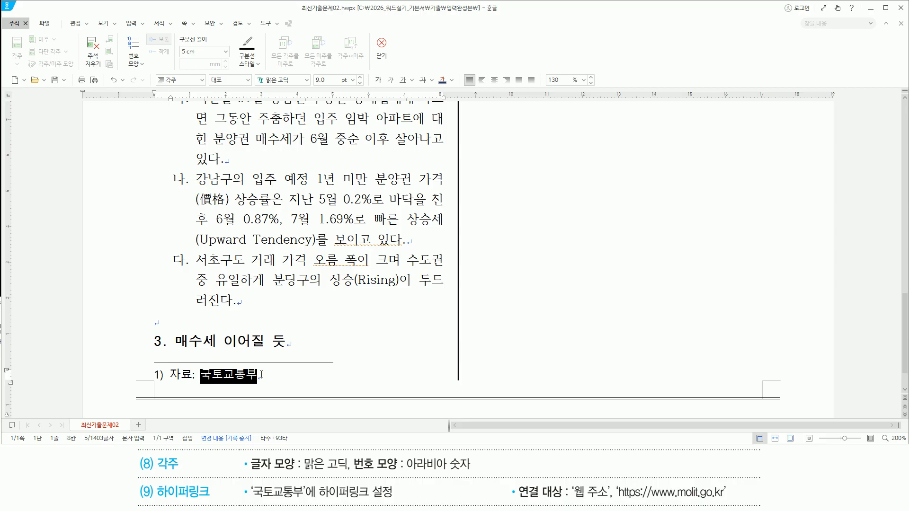
key(ctrl+k)
key(h)
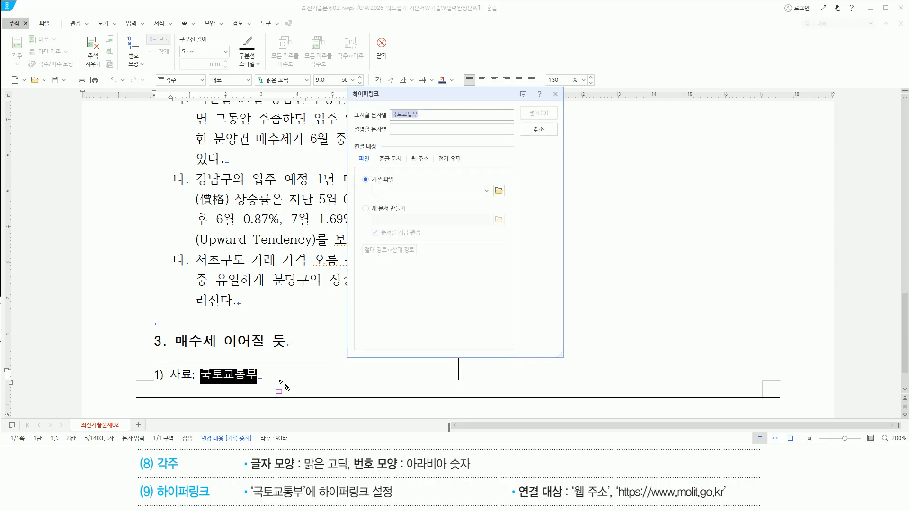
drag(251, 501, 395, 499)
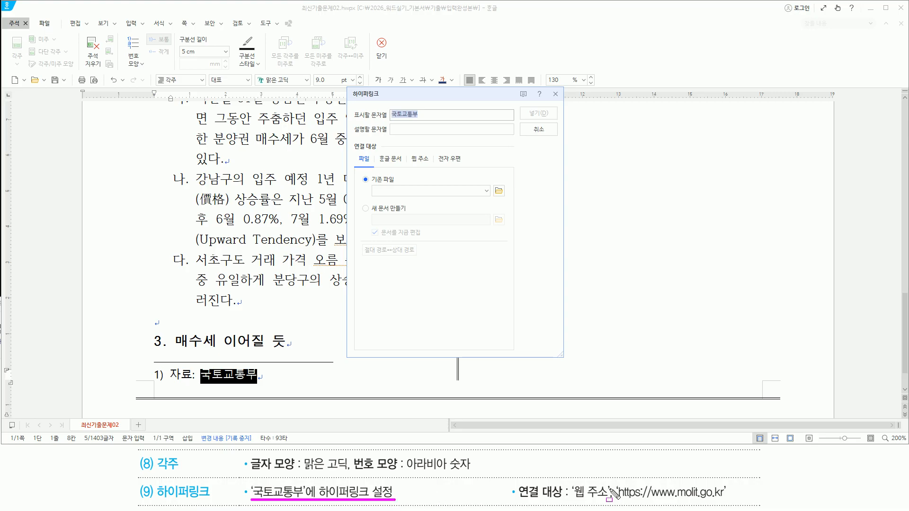
mouse_move(570, 483)
mouse_down()
mouse_move(609, 509)
mouse_move(727, 502)
mouse_up()
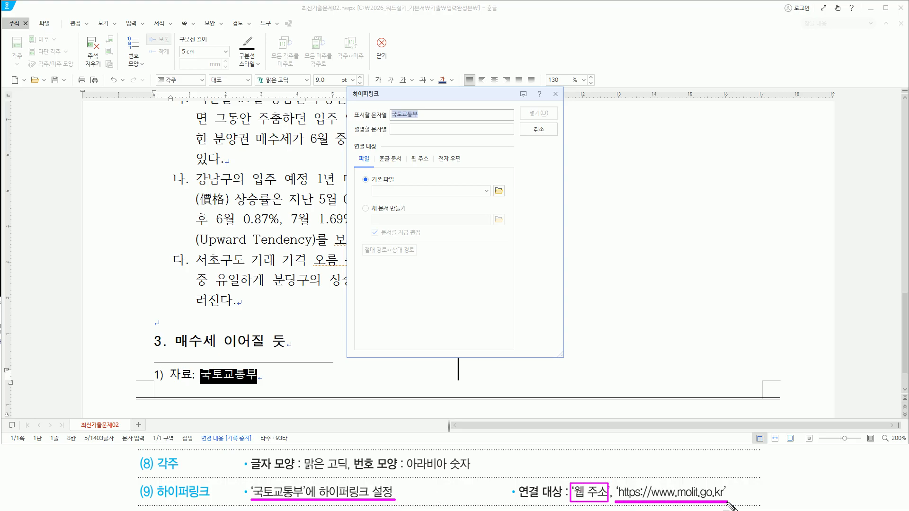
drag(352, 140, 428, 166)
click(420, 159)
drag(363, 200, 419, 200)
drag(615, 500, 730, 500)
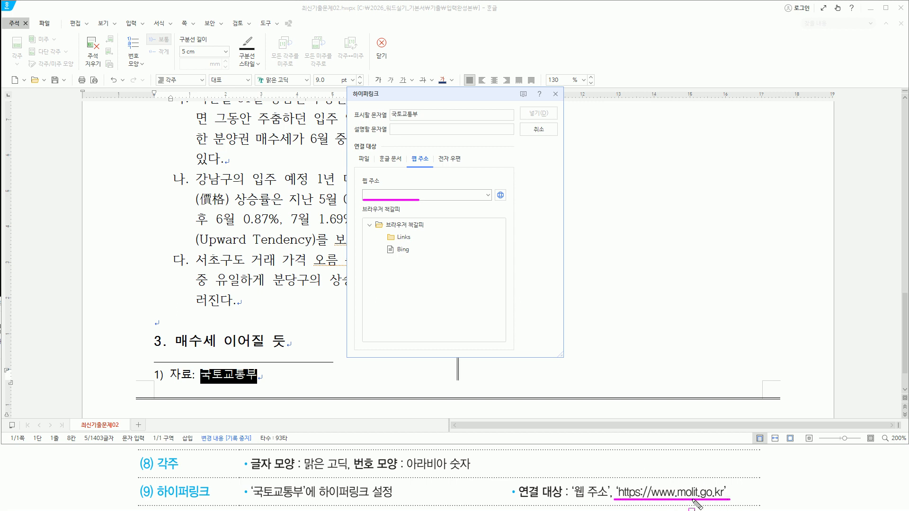
key(Escape)
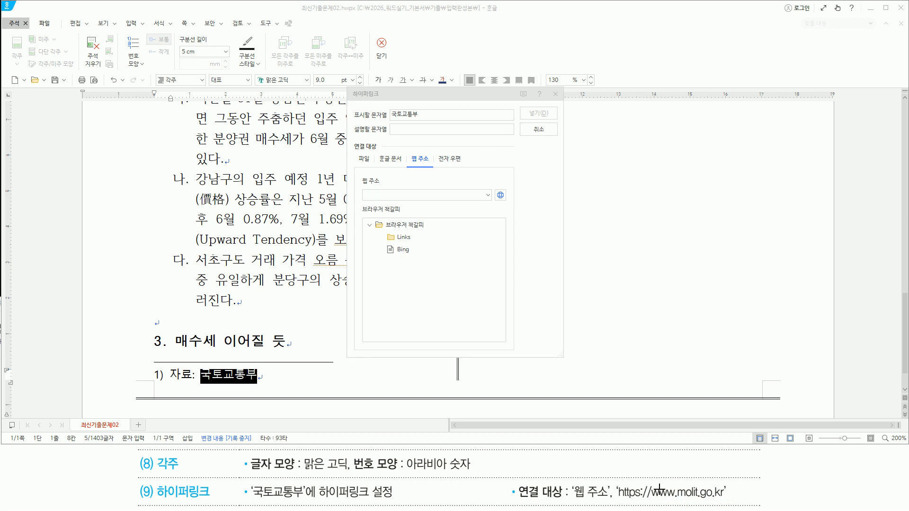
mouse_move(651, 483)
mouse_down()
mouse_move(671, 502)
mouse_move(726, 501)
mouse_up()
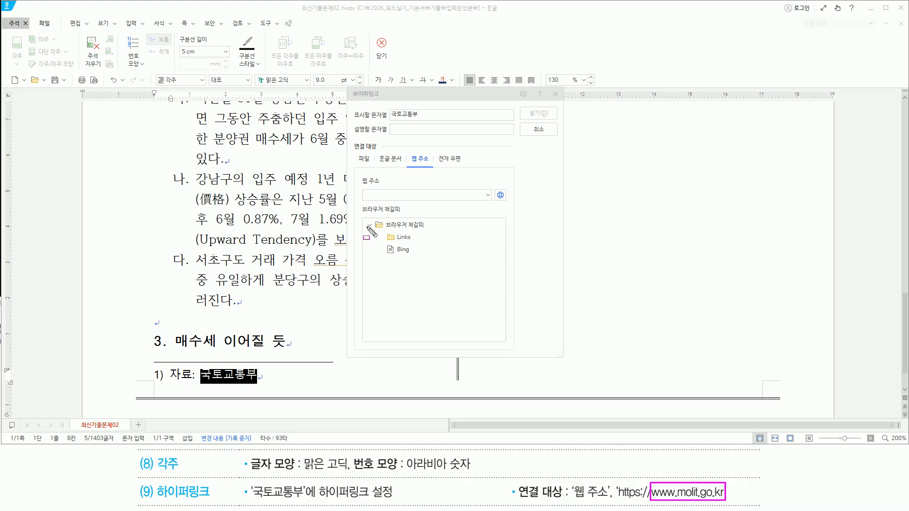
key(Escape)
key(ctrl+2)
drag(617, 500, 725, 500)
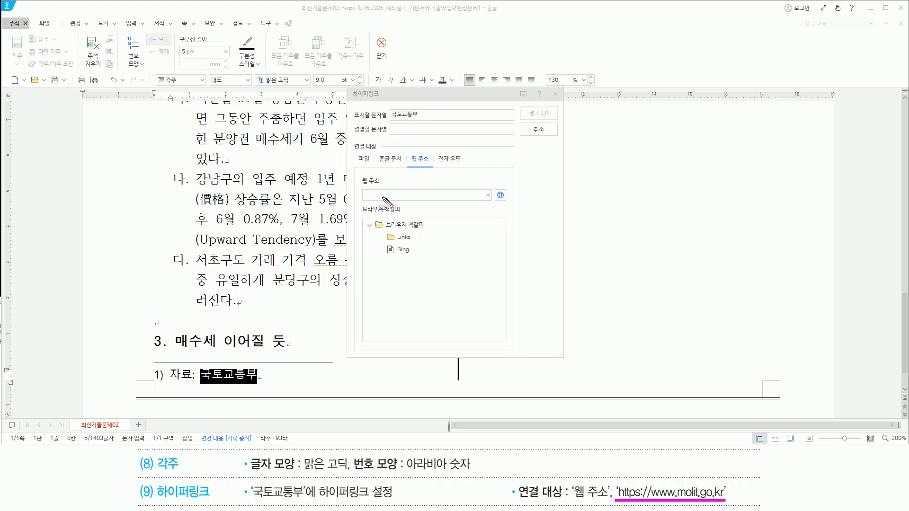
key(e)
drag(649, 482, 726, 504)
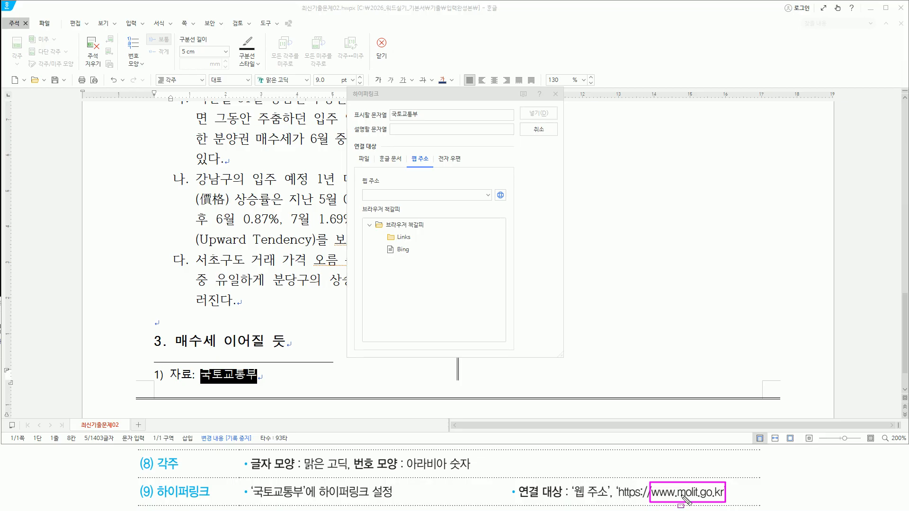
drag(616, 499, 644, 499)
click(643, 485)
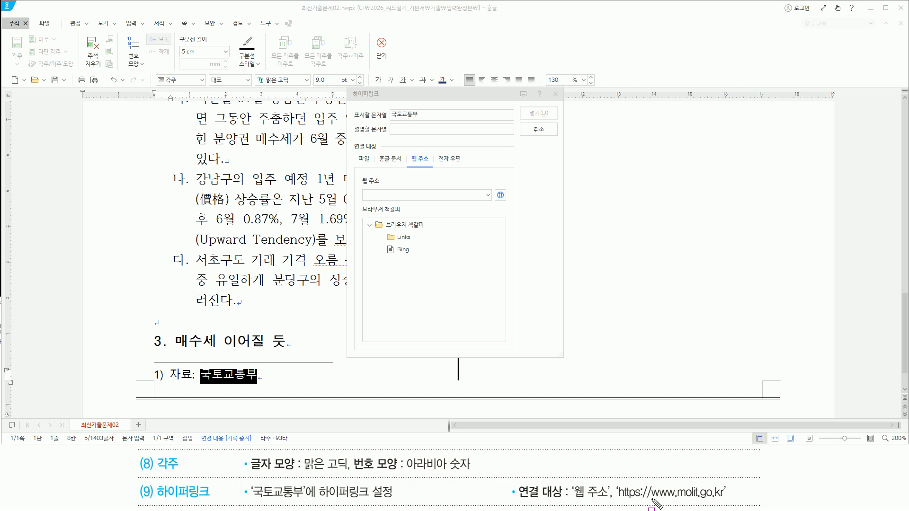
drag(650, 498, 727, 498)
drag(638, 486, 638, 501)
key(ctrl+z)
key(ctrl+z)
drag(615, 500, 728, 500)
drag(616, 484, 651, 500)
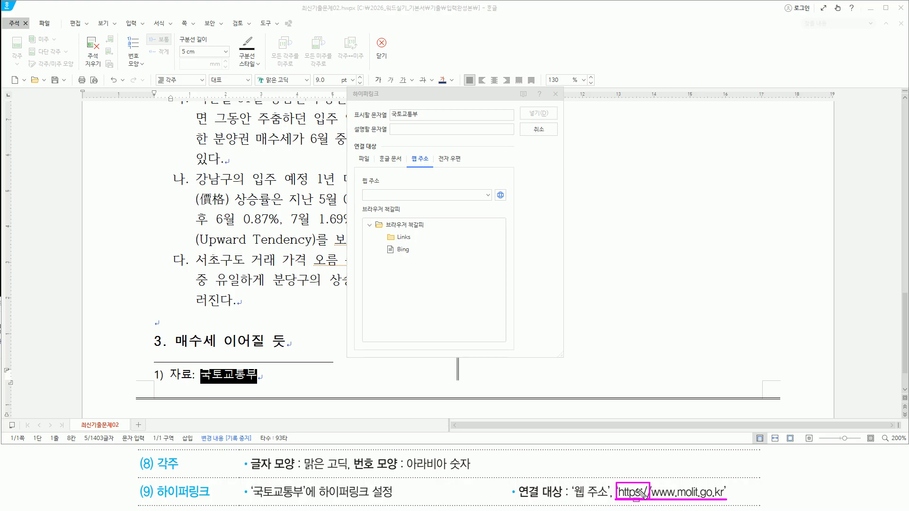
key(Escape)
text(https:/)
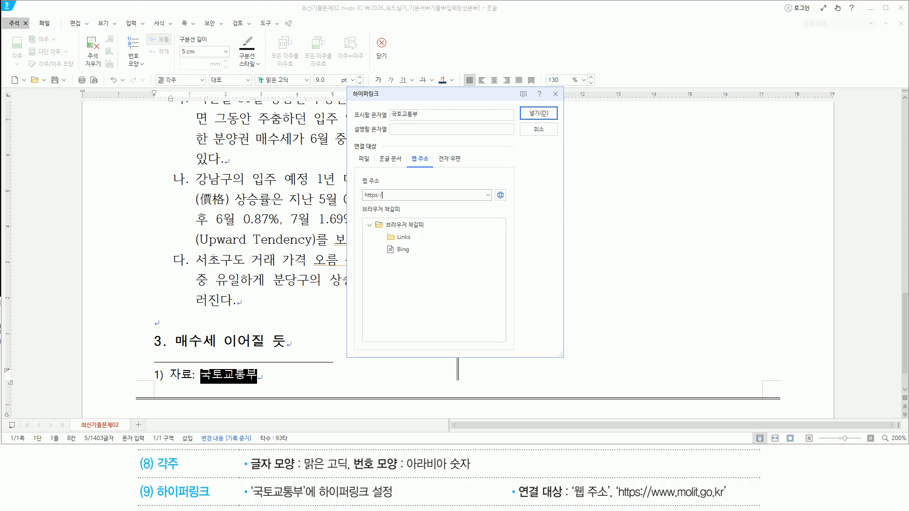
text(/www.molit.go.kr)
drag(361, 201, 432, 203)
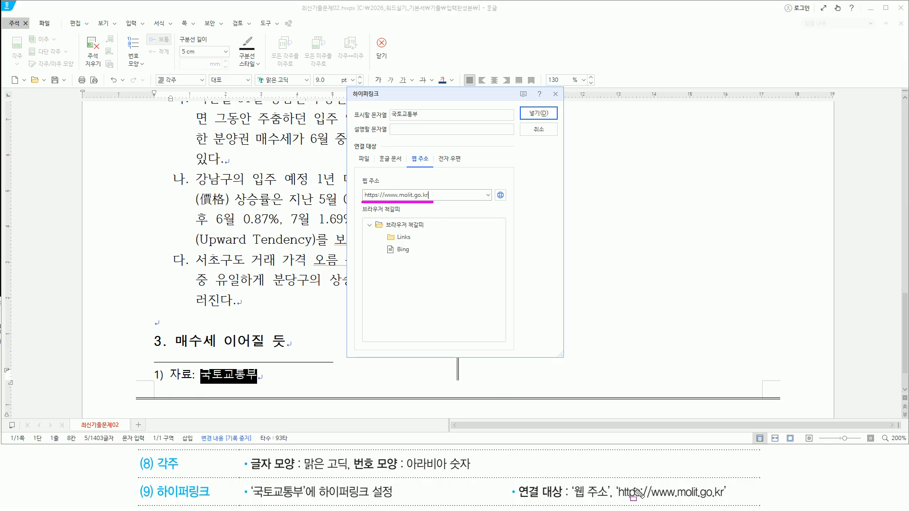
key(Escape)
key(Return)
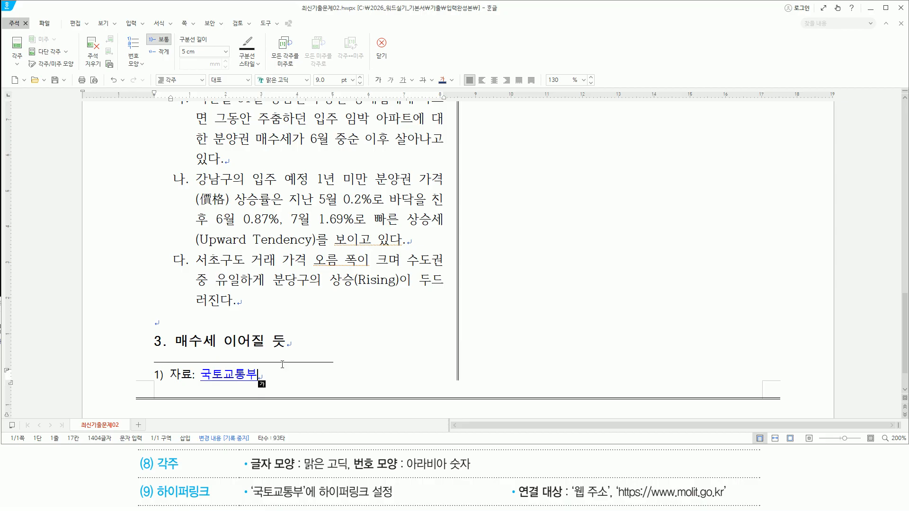
- Leave footnote editing and return to the document body
key(shift+Escape)
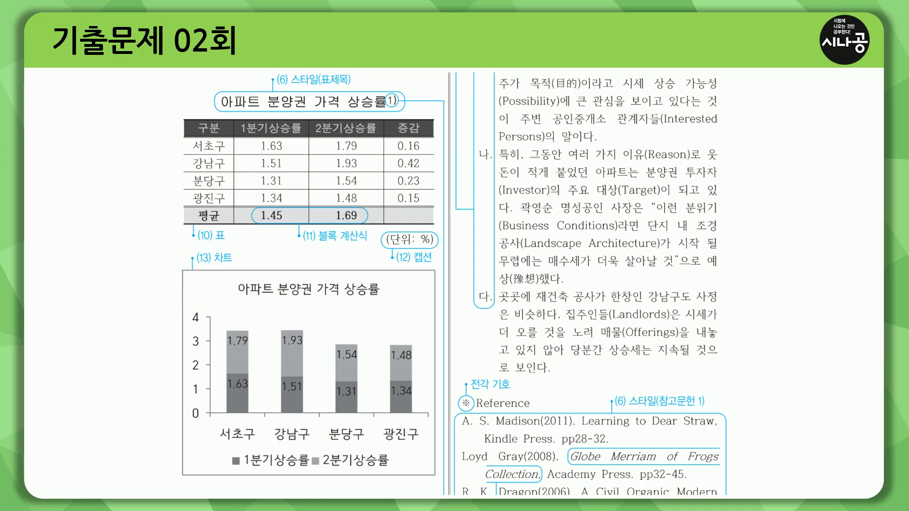
drag(161, 113, 437, 114)
key(ctrl+z)
click(191, 224)
drag(200, 240, 229, 245)
drag(331, 239, 439, 266)
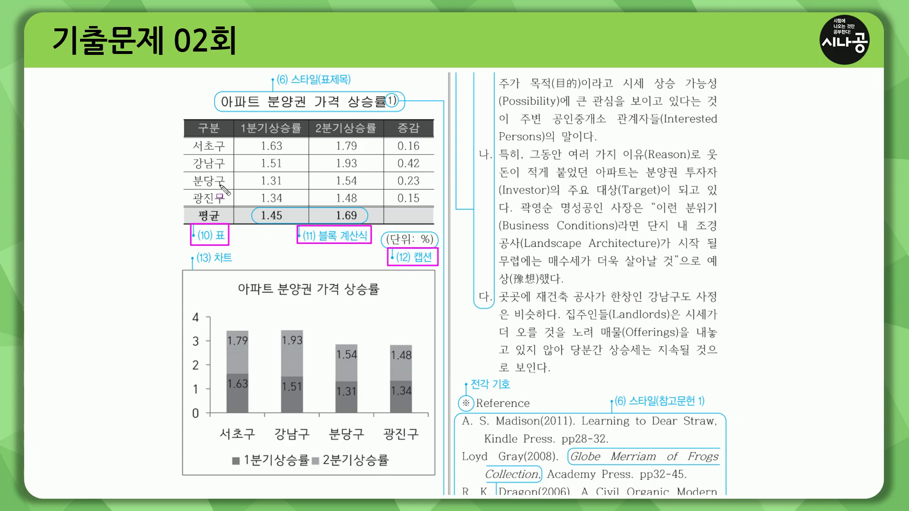
key(Escape)
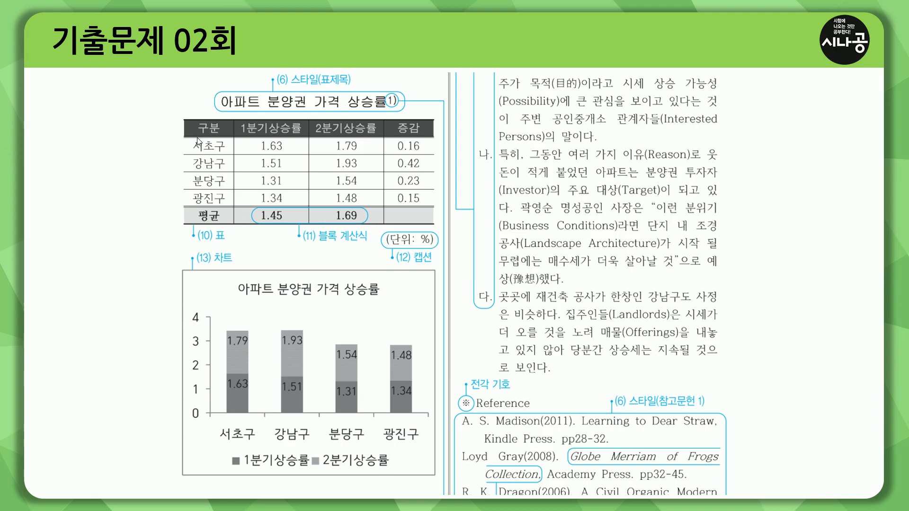
mouse_move(176, 114)
mouse_down()
mouse_move(242, 197)
mouse_move(441, 249)
mouse_up()
key(Escape)
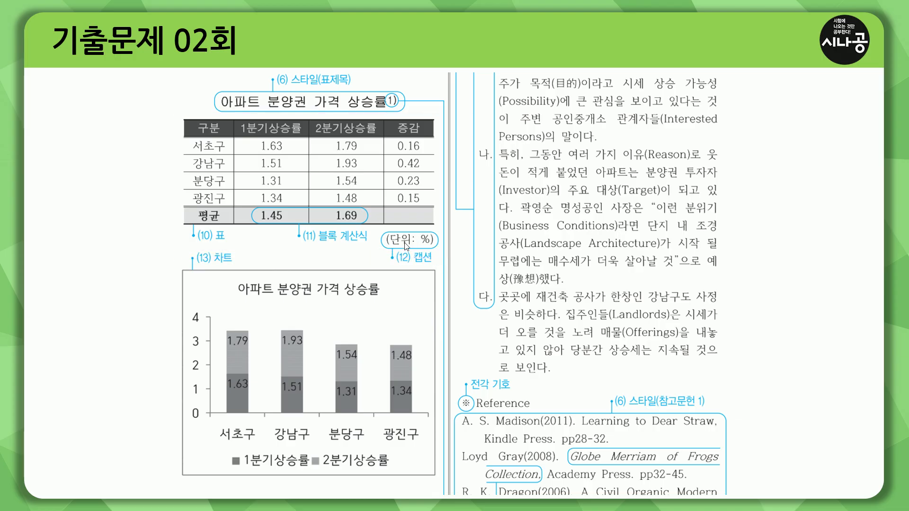
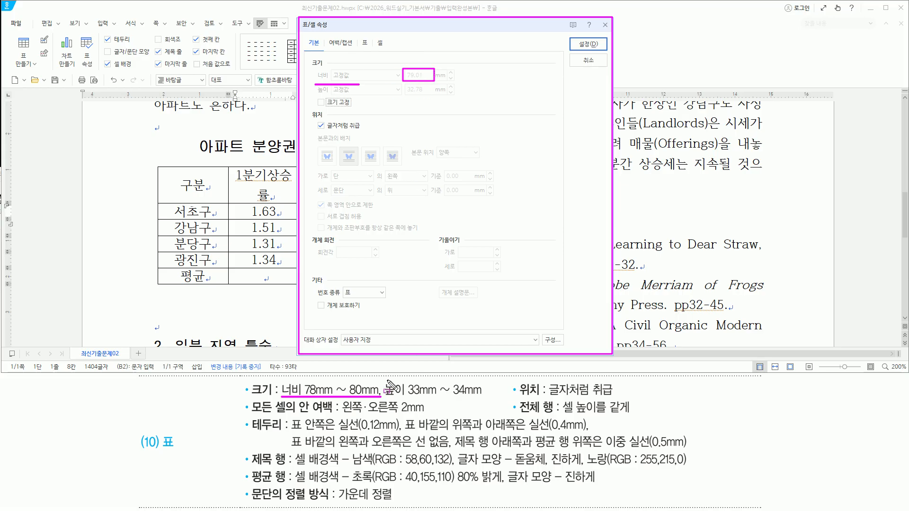
mouse_move(386, 397)
mouse_down()
mouse_move(483, 397)
mouse_move(482, 382)
mouse_up()
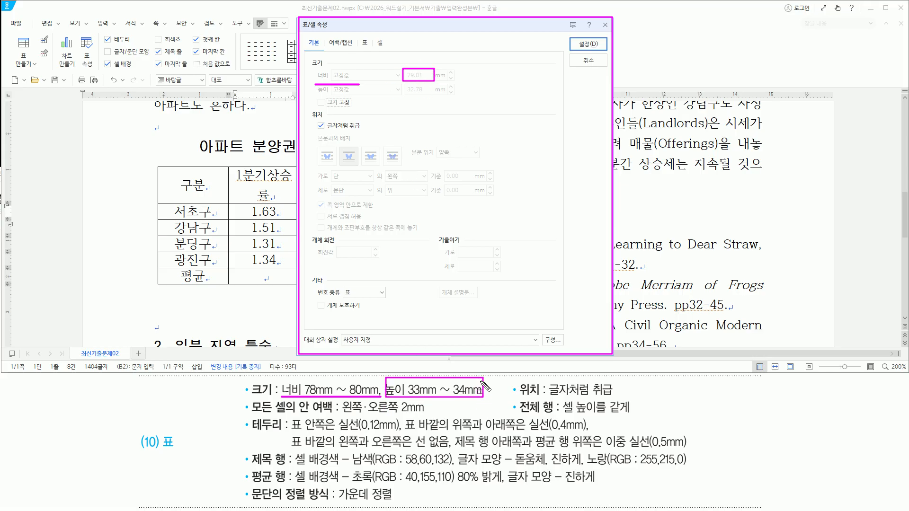
mouse_move(405, 96)
mouse_down()
mouse_move(431, 96)
mouse_move(430, 86)
mouse_move(410, 85)
mouse_move(405, 96)
mouse_up()
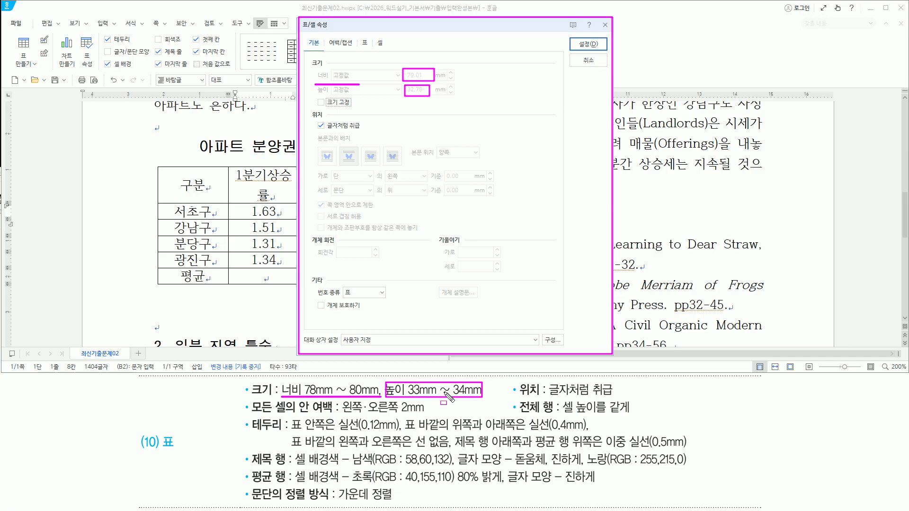
drag(514, 396, 614, 396)
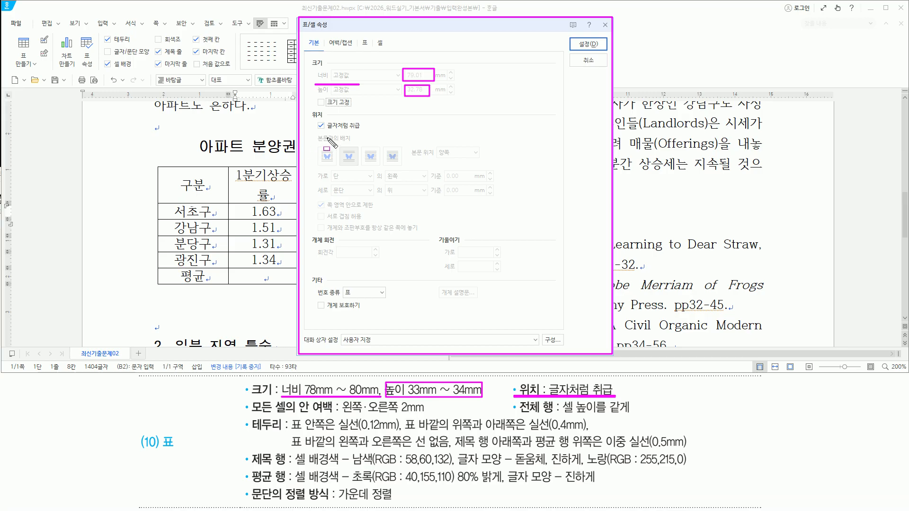
drag(314, 131, 366, 119)
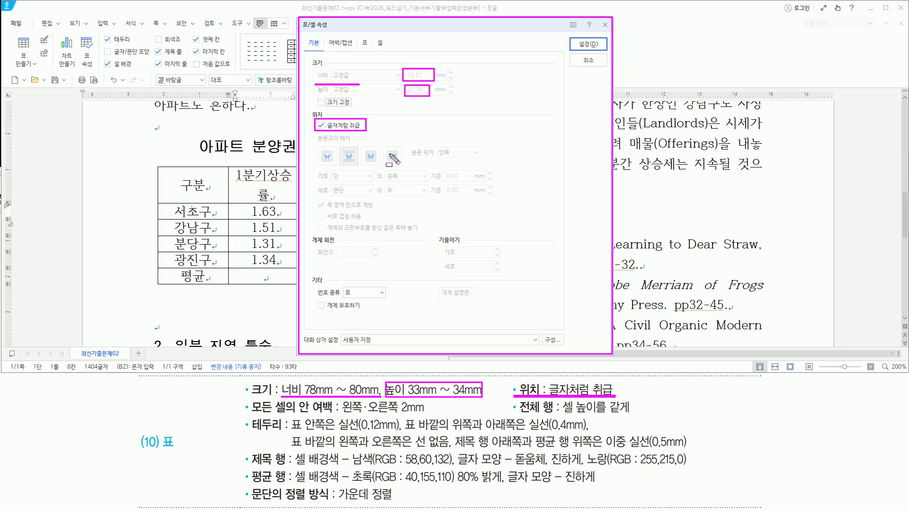
key(Escape)
drag(251, 415, 430, 418)
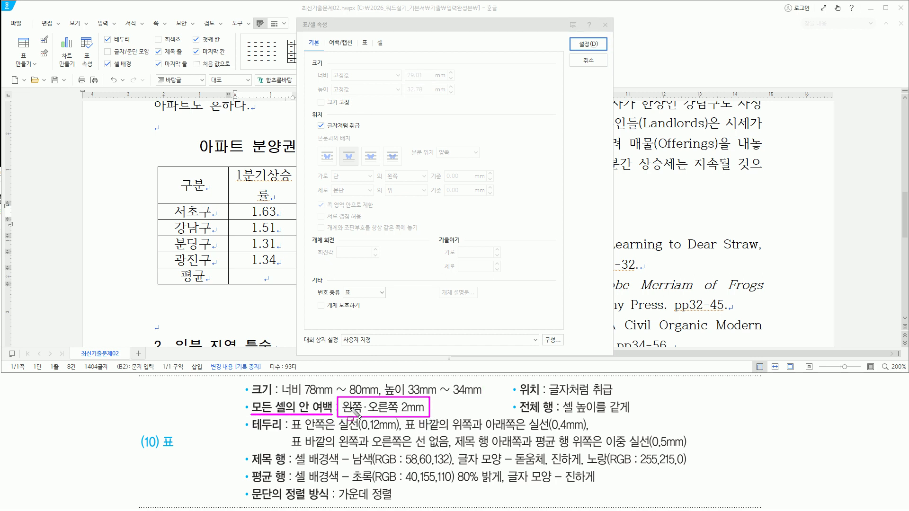
drag(357, 37, 373, 49)
key(Escape)
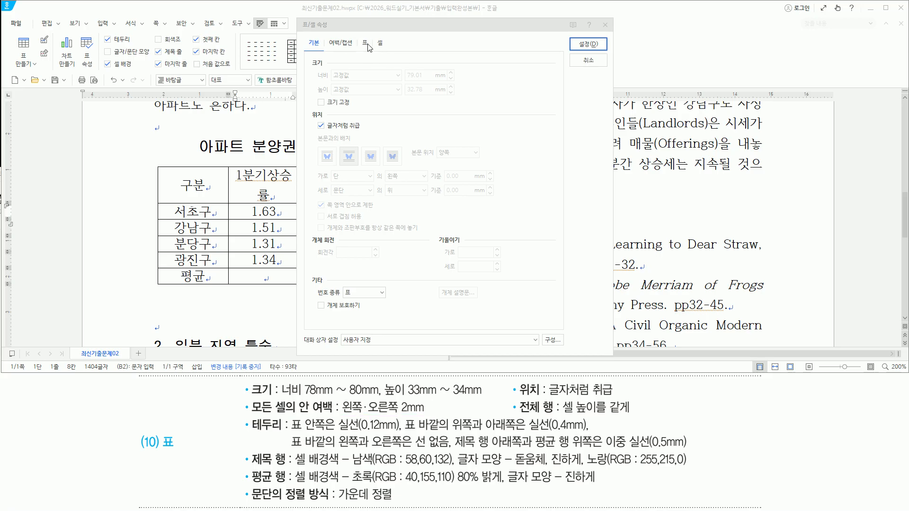
- Set the left and right inner margins of all cells in the table to 2 mm and apply the table properties
click(366, 43)
drag(357, 35, 371, 54)
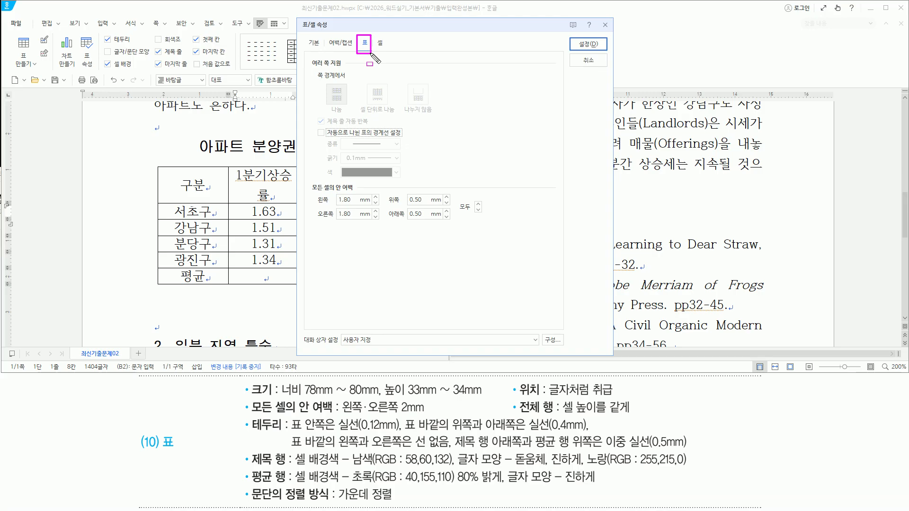
drag(307, 181, 360, 194)
key(Escape)
double_click(345, 200)
text(2)
click(345, 215)
double_click(345, 214)
text(2)
drag(309, 190, 366, 227)
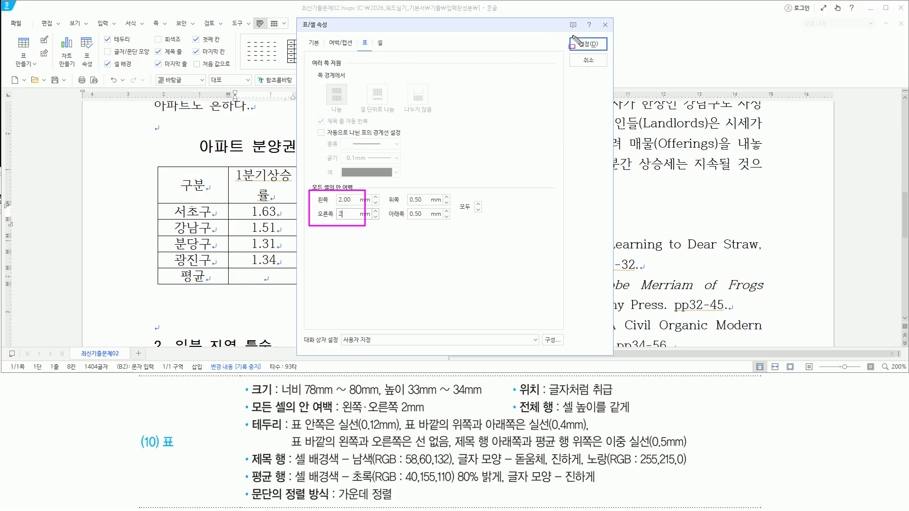
click(591, 47)
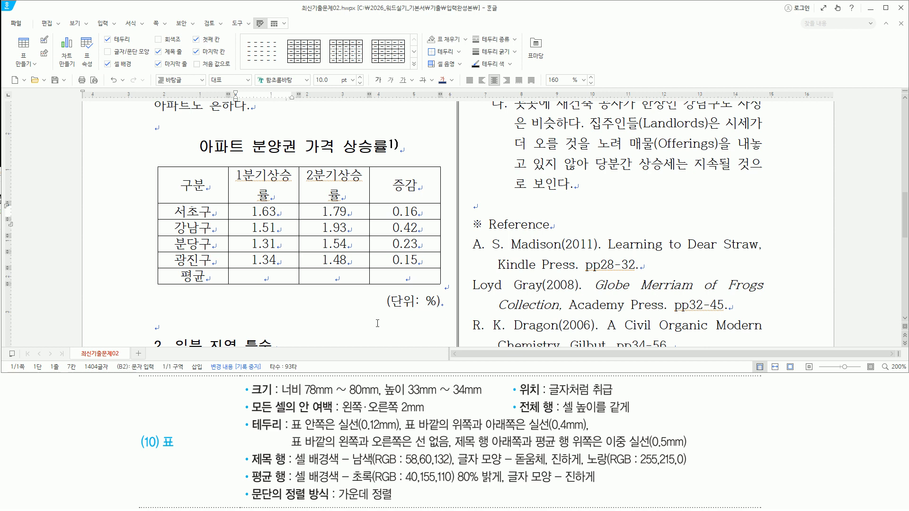
drag(231, 169, 293, 202)
drag(305, 169, 369, 204)
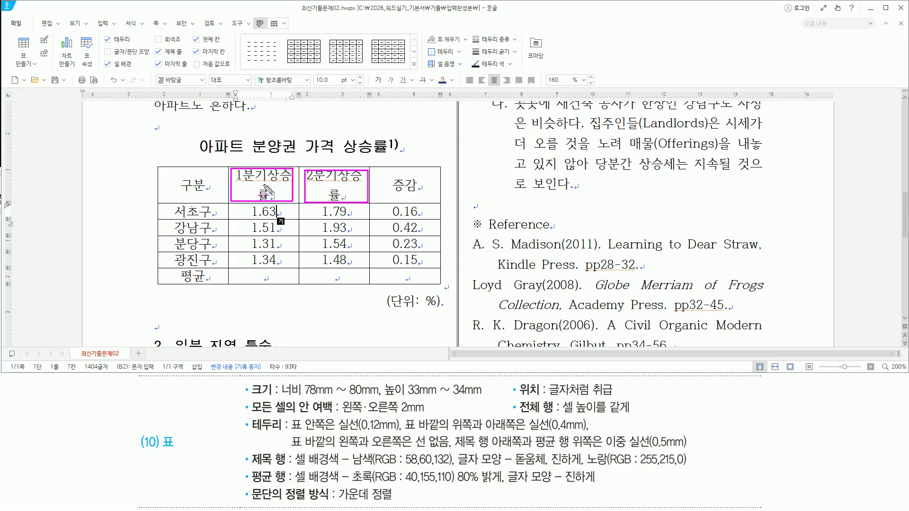
key(Escape)
drag(167, 171, 222, 279)
mouse_move(375, 167)
mouse_down()
mouse_move(401, 242)
mouse_move(435, 288)
mouse_up()
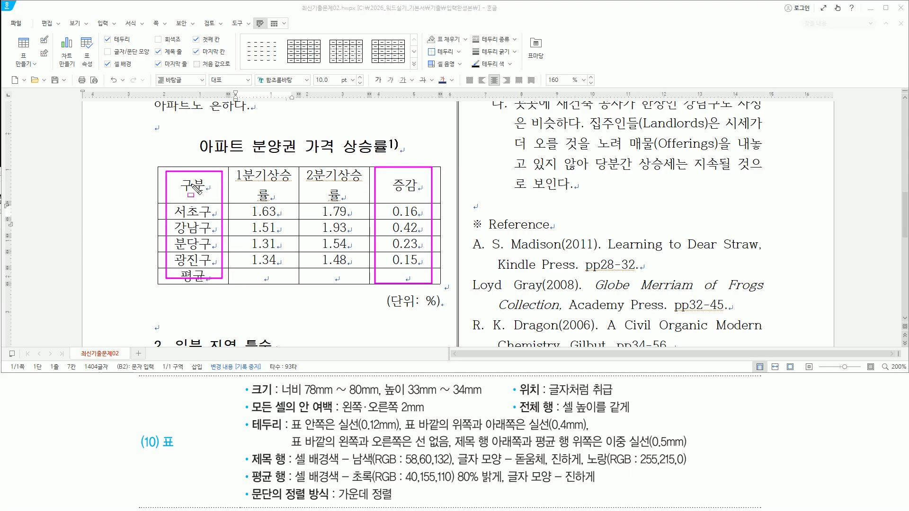
drag(239, 169, 357, 200)
key(Escape)
- Narrow the 구분 column in favor of the next column so that the header "1분기상승률" fits on one line
click(252, 185)
key(ctrl+shift+d)
drag(226, 179, 226, 286)
key(Escape)
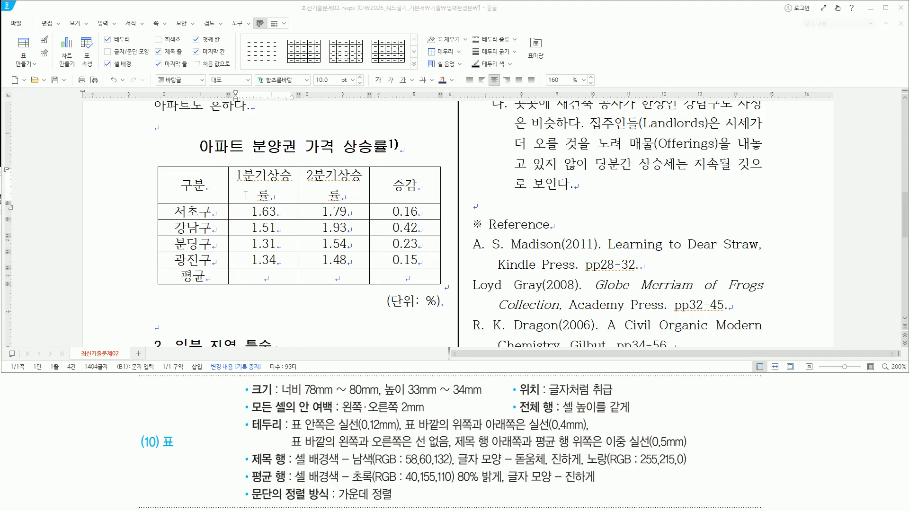
drag(228, 185, 228, 185)
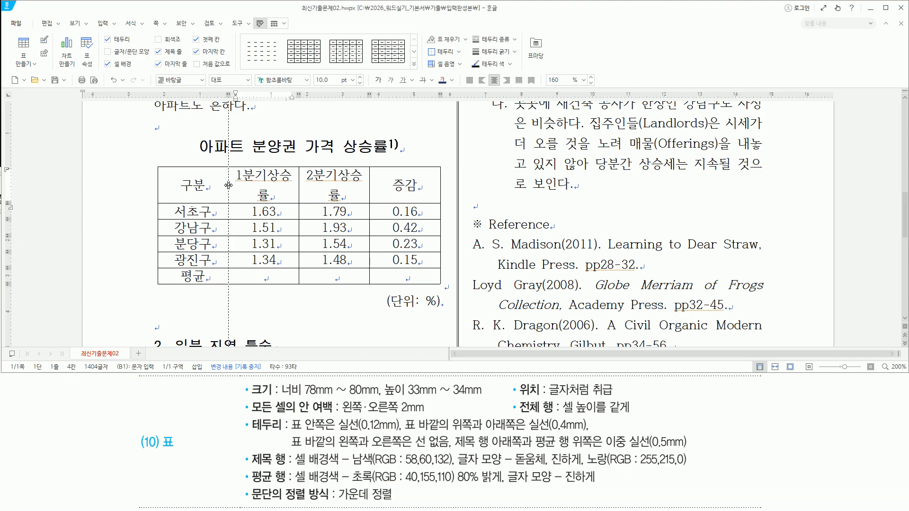
mouse_move(226, 186)
mouse_down()
mouse_move(213, 192)
mouse_move(291, 191)
mouse_up()
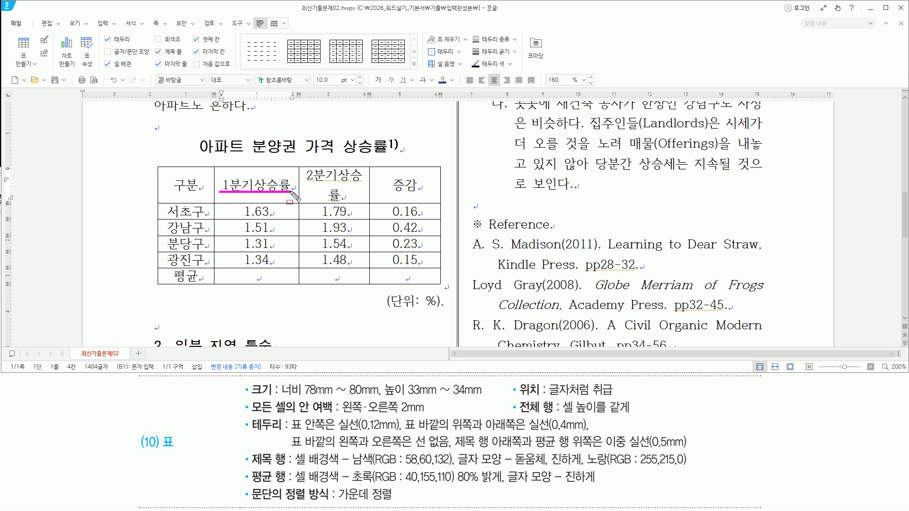
key(Escape)
key(ctrl+2)
- Widen the 2분기상승률 column into the 증감 column so that the header "2분기상승률" fits on one line
drag(305, 170, 361, 201)
key(Escape)
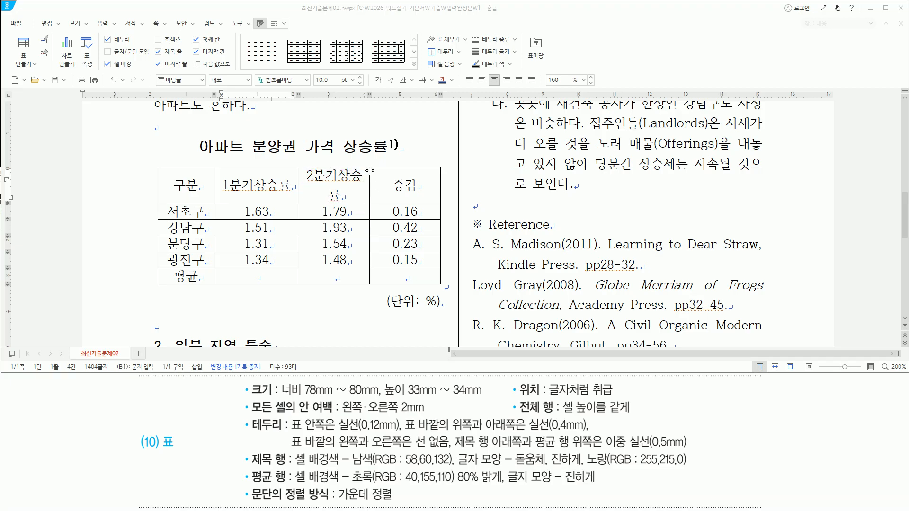
drag(368, 167, 369, 283)
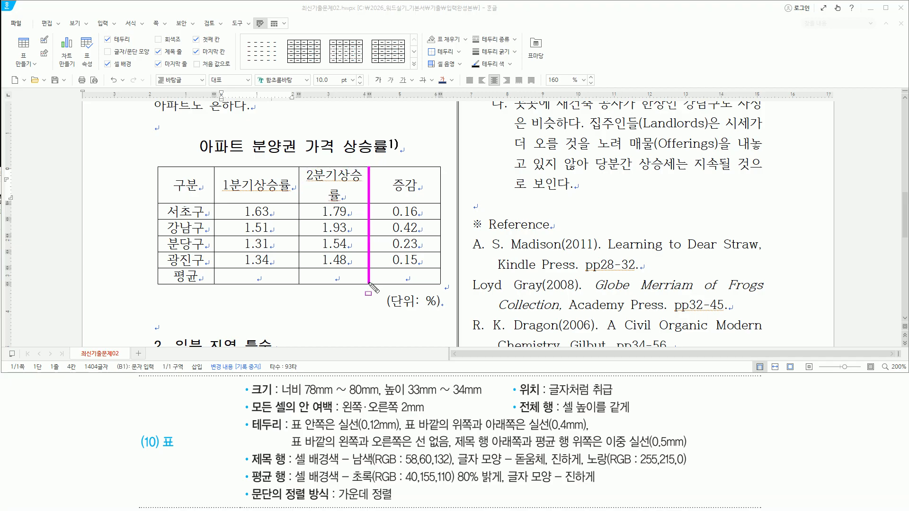
click(374, 189)
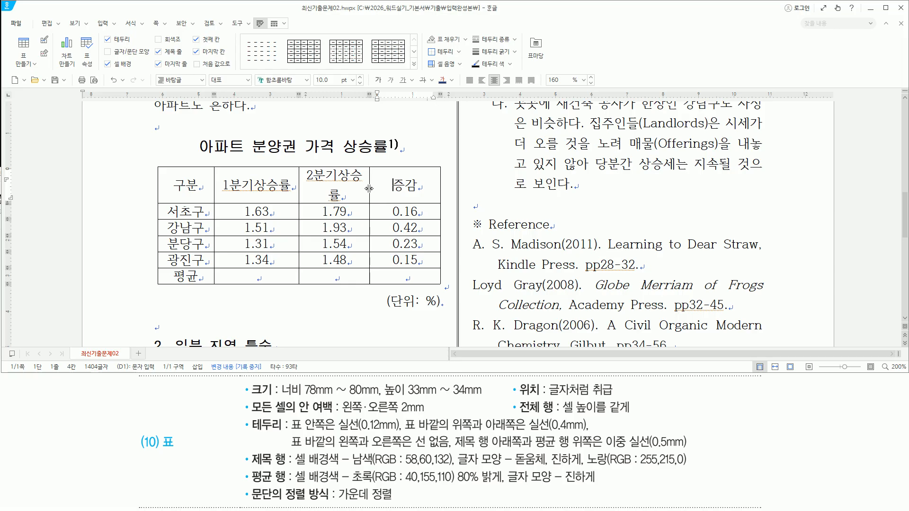
drag(369, 188, 385, 190)
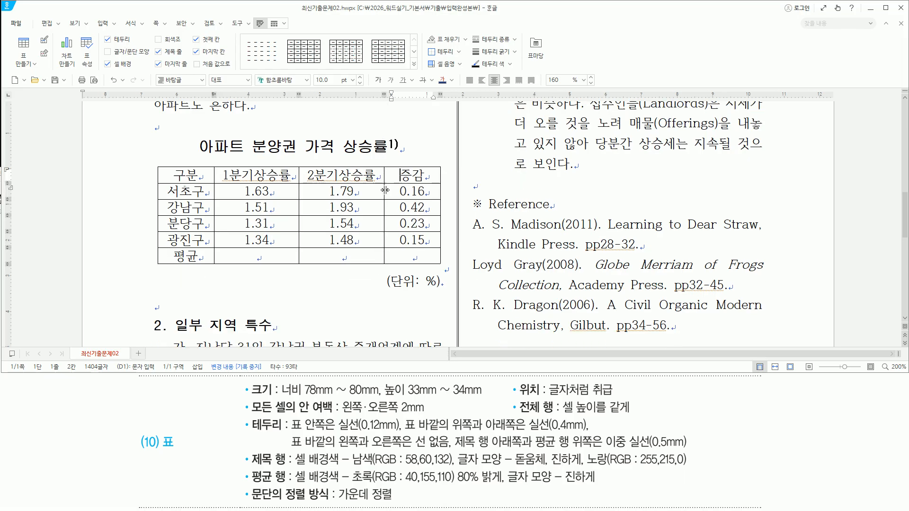
drag(310, 176, 379, 261)
key(Escape)
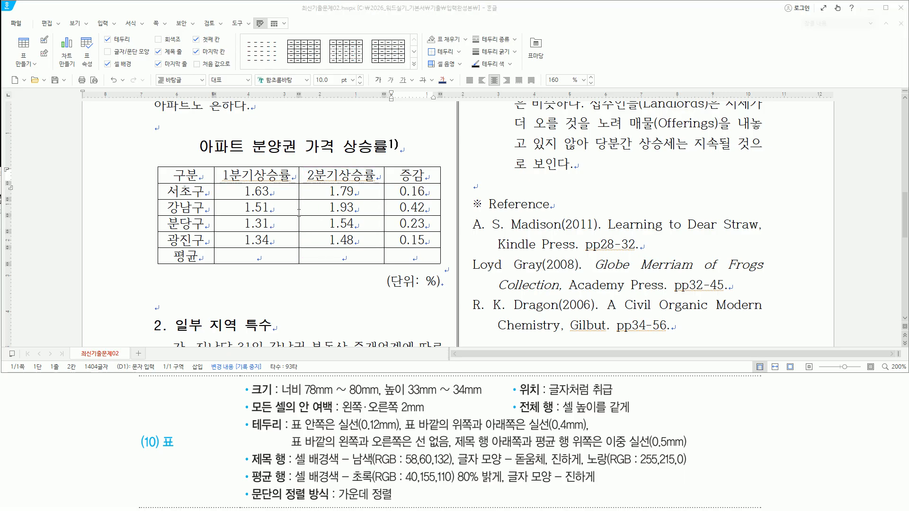
- Make the 1분기상승률 and 2분기상승률 columns equal in width across all table rows
mouse_move(218, 168)
mouse_down()
mouse_move(290, 260)
mouse_move(383, 261)
mouse_up()
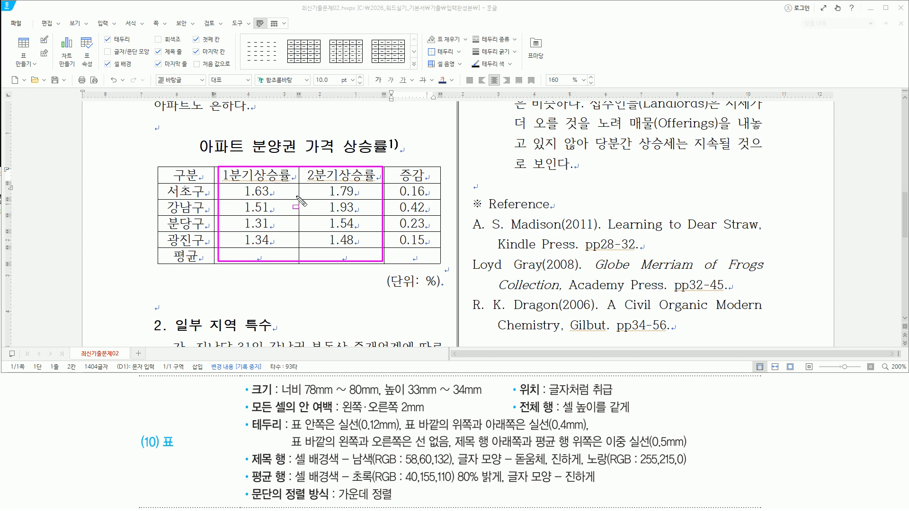
key(Escape)
mouse_move(265, 176)
mouse_down()
mouse_move(412, 256)
mouse_move(340, 239)
mouse_move(337, 260)
mouse_up()
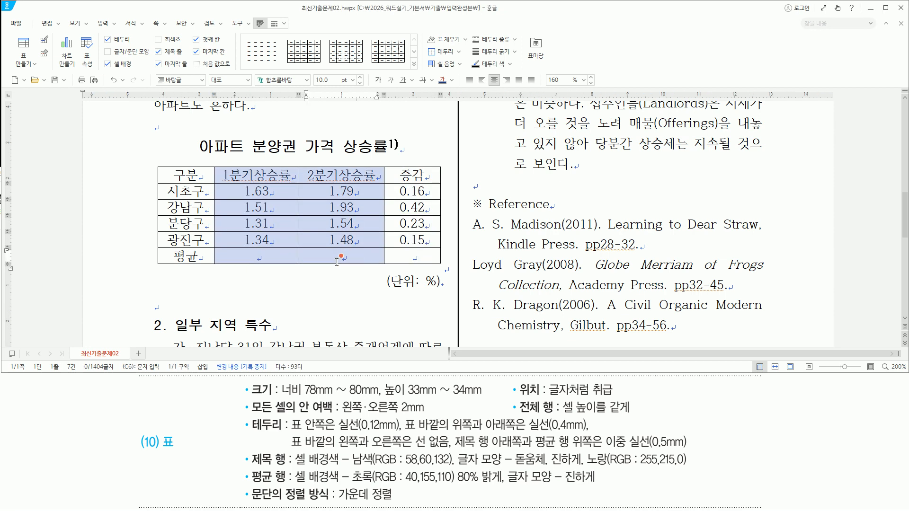
right_click(311, 176)
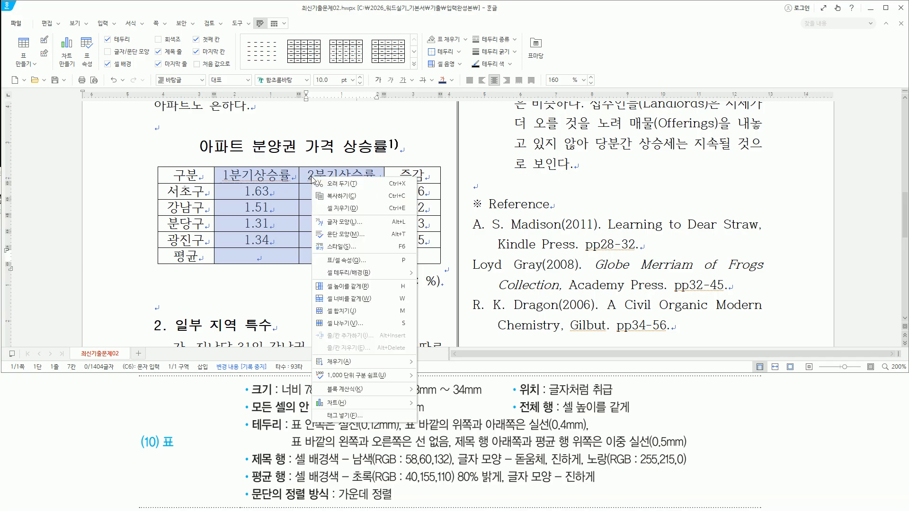
click(356, 300)
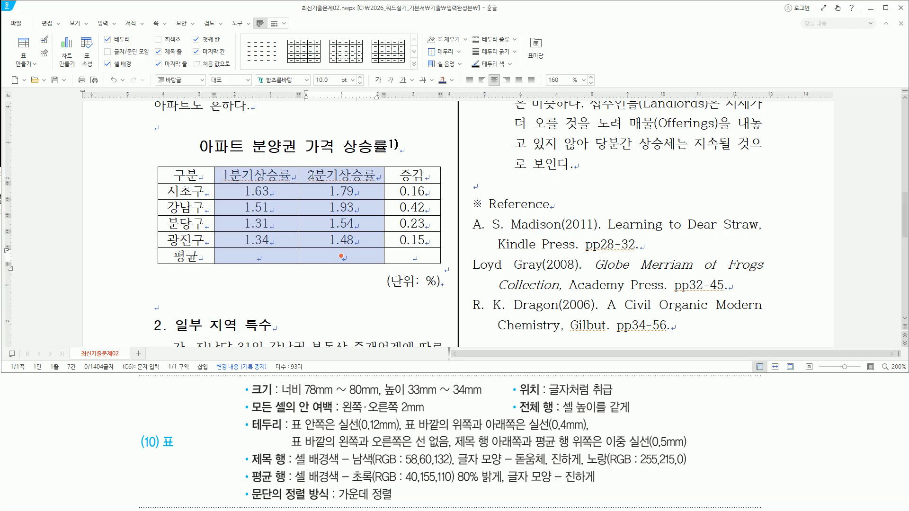
- Try widening the 2분기상승률 column further into the 증감 column, and undo the width changes
click(343, 176)
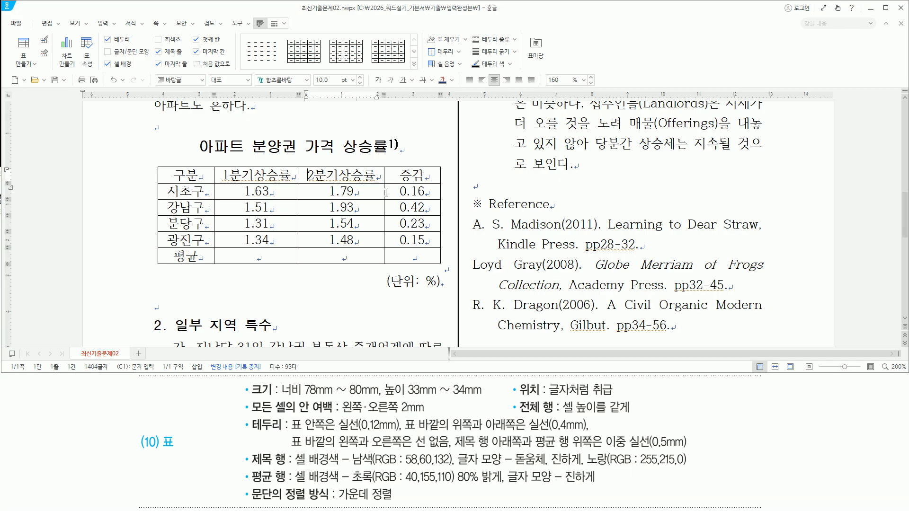
drag(387, 192, 396, 191)
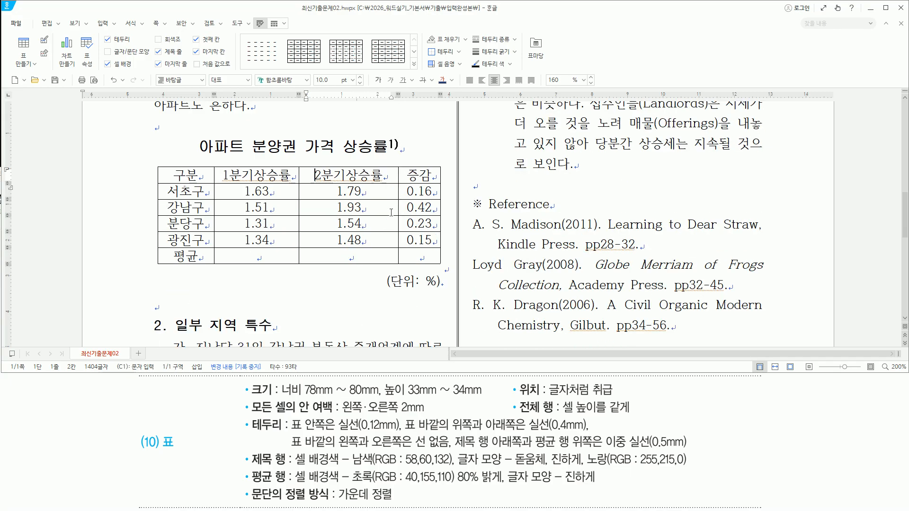
drag(218, 167, 295, 262)
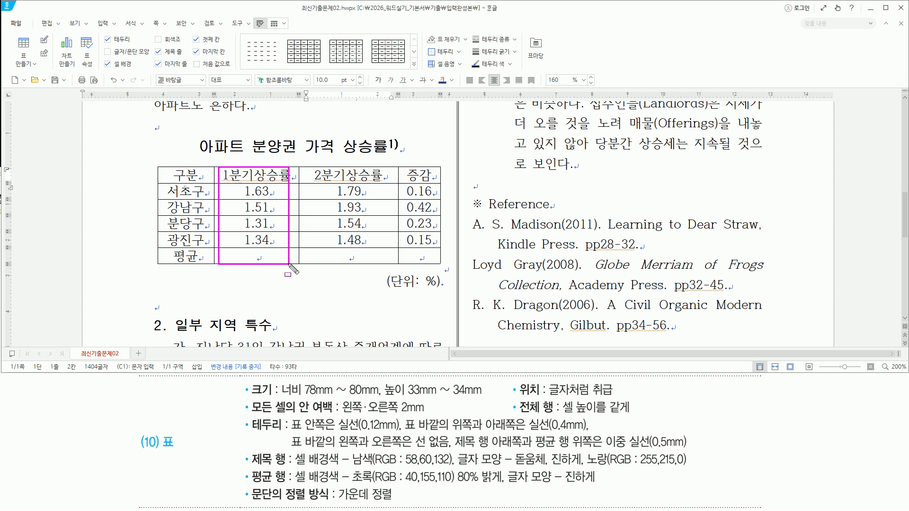
drag(301, 167, 397, 261)
key(Escape)
click(342, 196)
key(ctrl+z)
key(ctrl+z)
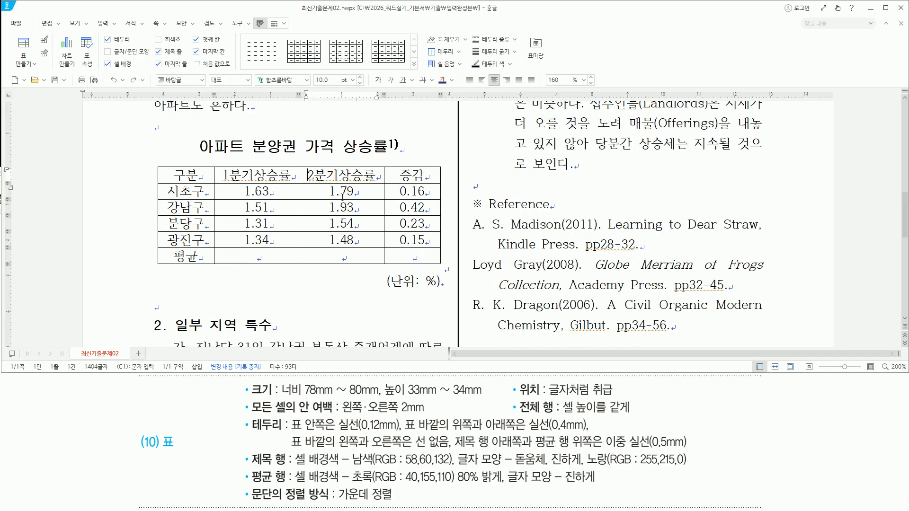
- Apply equal cell width again to the 1분기상승률 and 2분기상승률 columns
drag(255, 176, 341, 256)
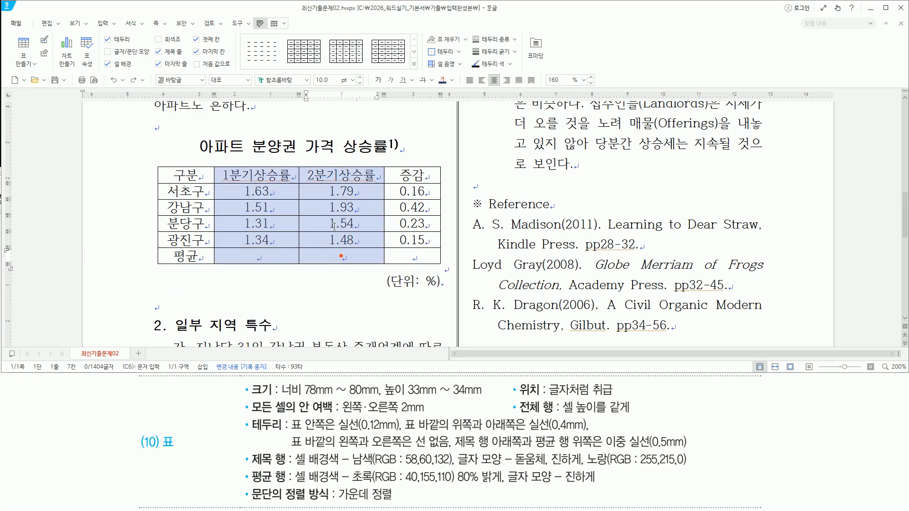
right_click(320, 193)
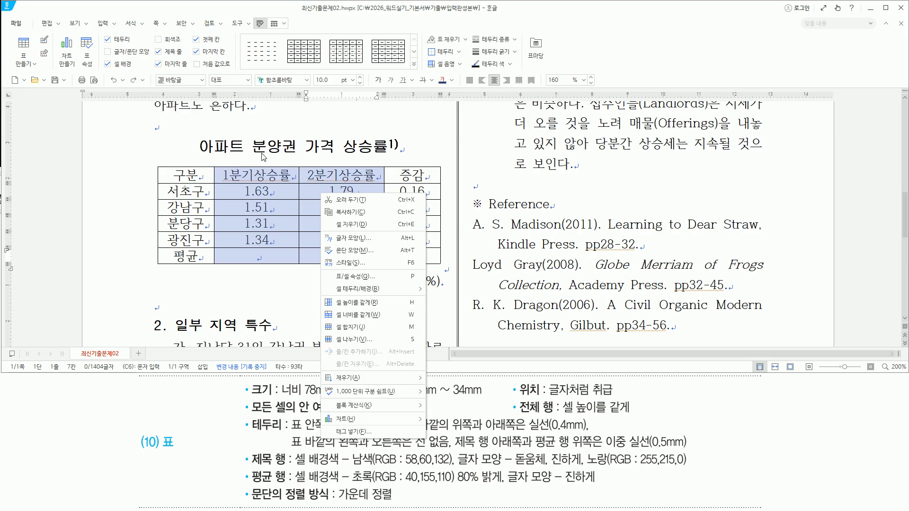
click(349, 316)
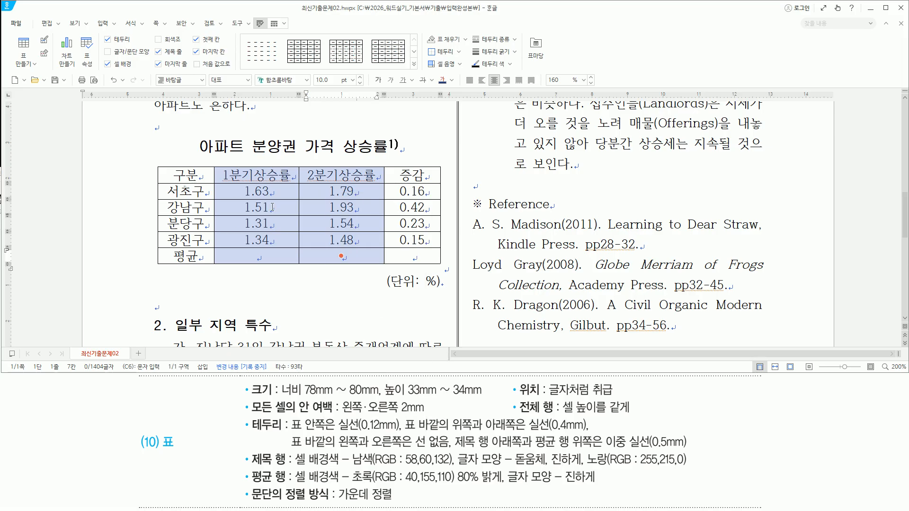
- Increase the height of all rows in the apartment price table so the total height falls within 33–34 mm
drag(201, 176, 422, 261)
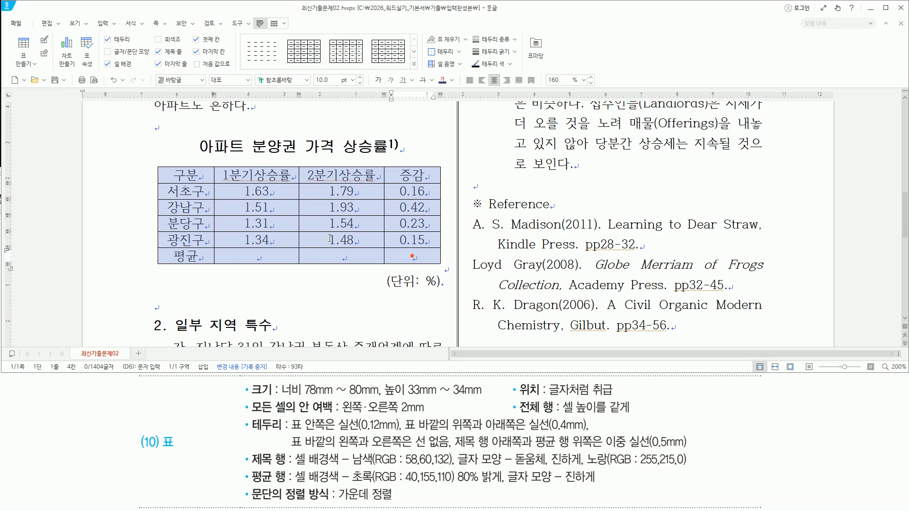
key(ctrl+Down)
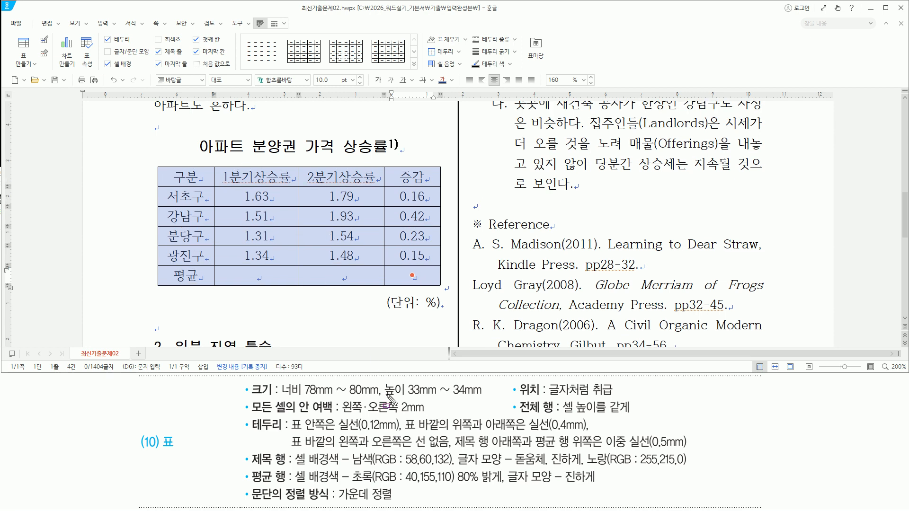
mouse_move(383, 397)
mouse_down()
mouse_move(483, 397)
mouse_move(483, 384)
mouse_up()
key(Escape)
- Check the table's overall height in the table/cell properties against the required 33–34 mm
click(395, 25)
key(p)
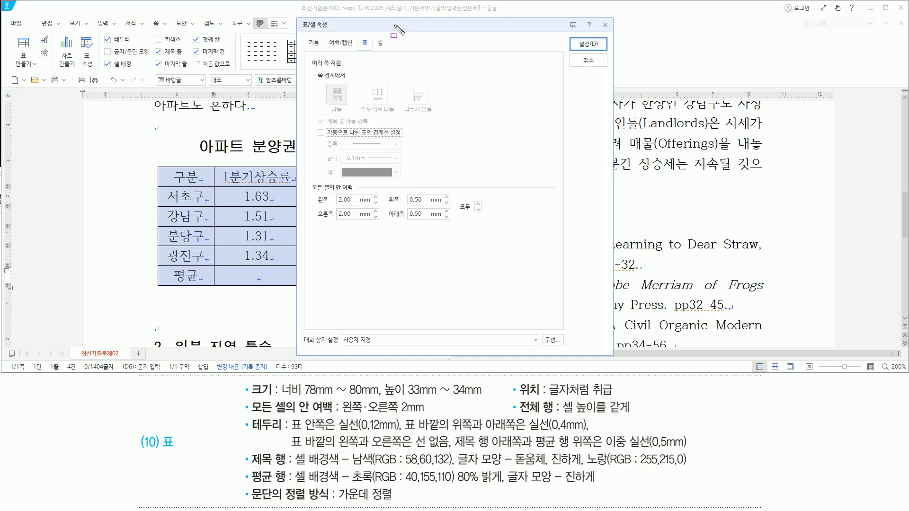
mouse_move(301, 20)
mouse_down()
mouse_move(334, 32)
mouse_move(318, 49)
mouse_move(326, 49)
mouse_up()
key(Escape)
click(318, 47)
drag(315, 94, 459, 100)
key(Escape)
drag(404, 83, 431, 96)
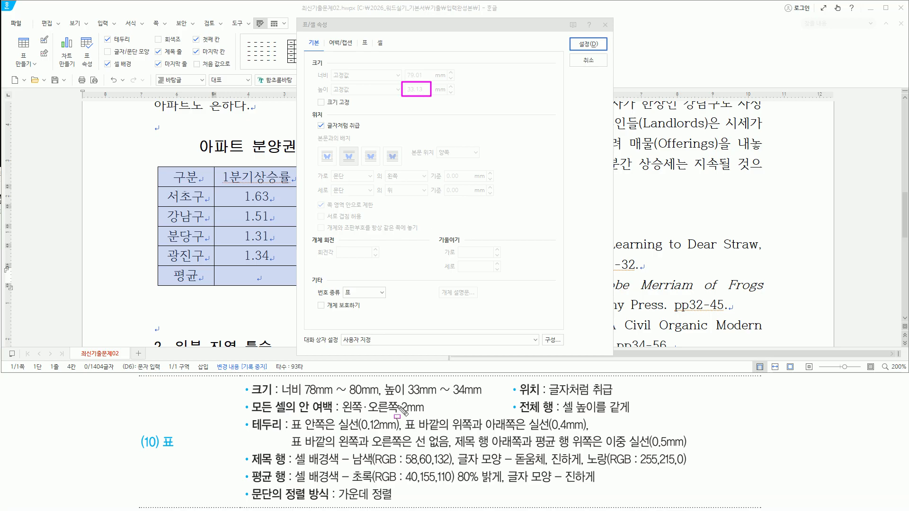
drag(385, 396, 486, 397)
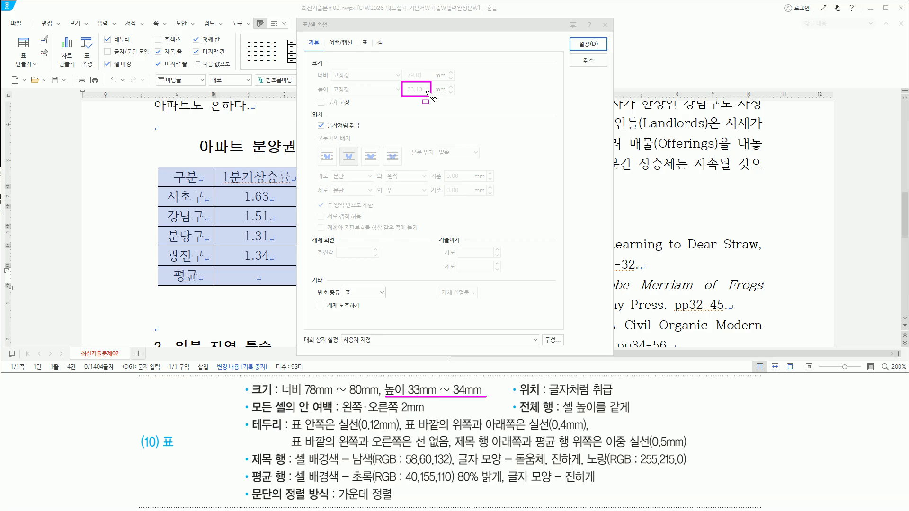
key(Escape)
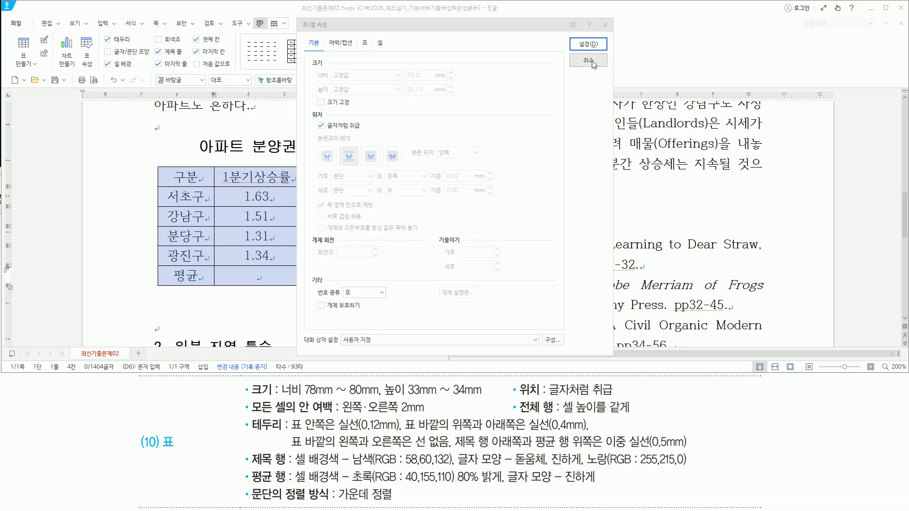
click(589, 61)
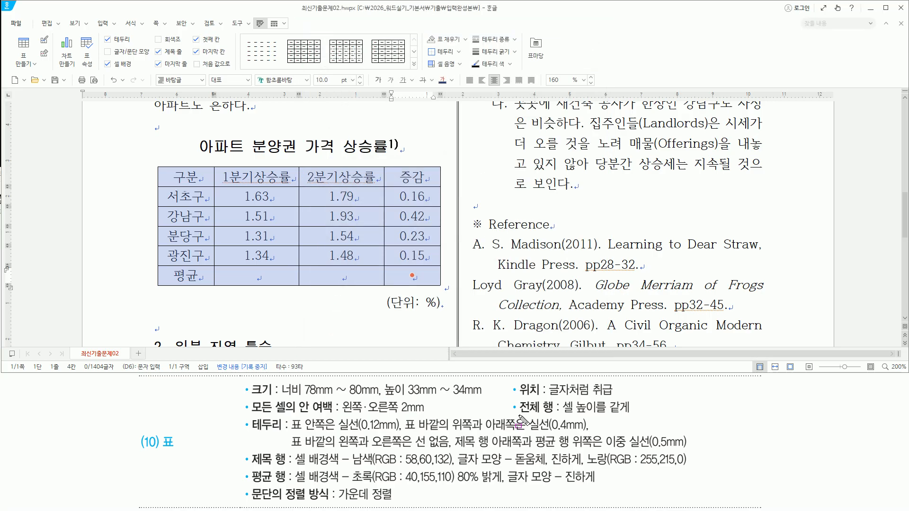
- Make the cell heights equal across all rows of the apartment price table
drag(520, 414, 630, 414)
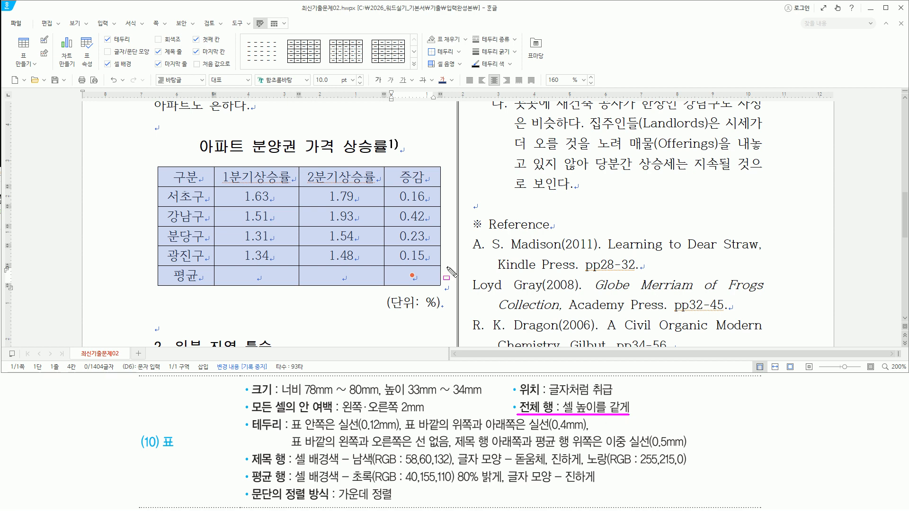
key(Escape)
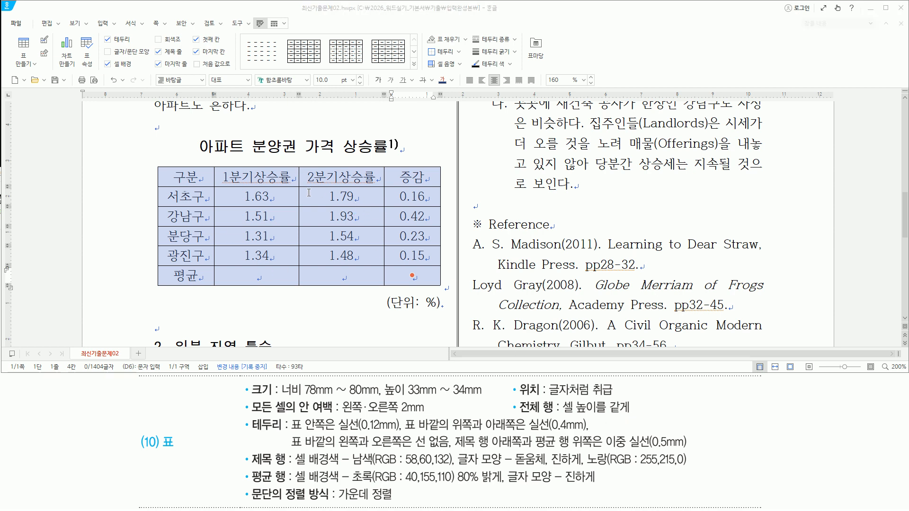
right_click(309, 193)
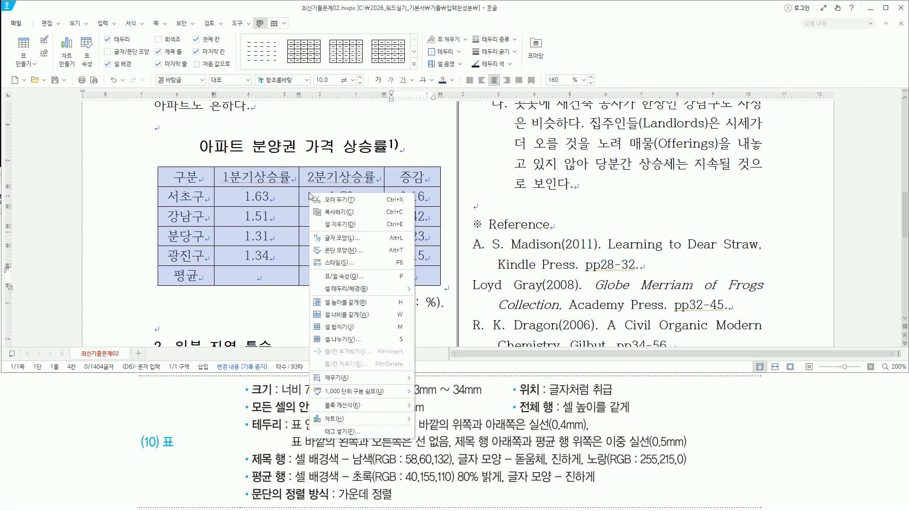
click(359, 303)
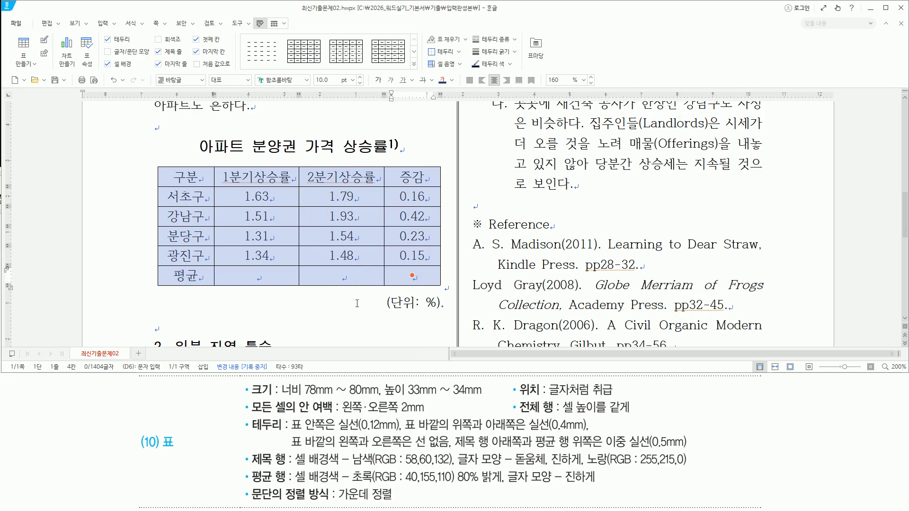
- Read the border specification for the table's inner lines and its outer top and bottom edges
key(ctrl+2)
mouse_move(249, 415)
mouse_down()
mouse_move(288, 433)
mouse_move(405, 434)
mouse_move(414, 418)
mouse_move(402, 417)
mouse_up()
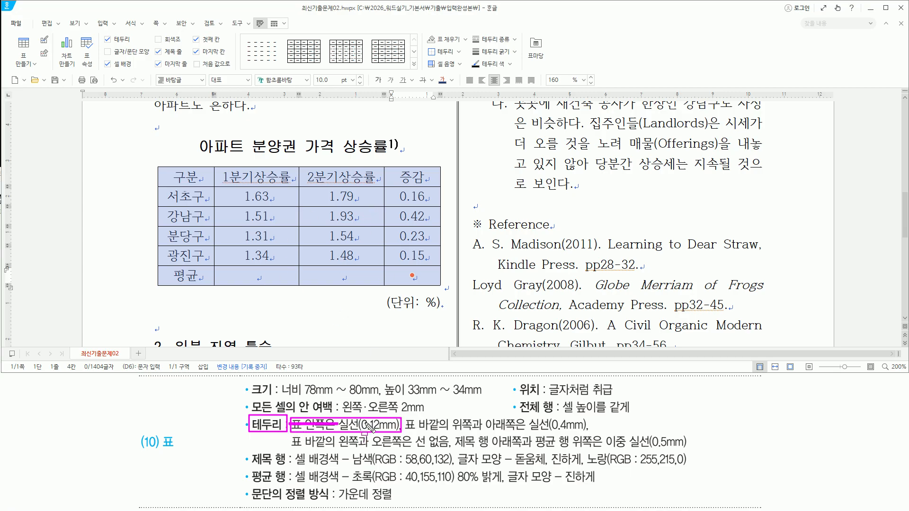
key(Escape)
mouse_move(401, 417)
mouse_down()
mouse_move(443, 432)
mouse_move(514, 431)
mouse_up()
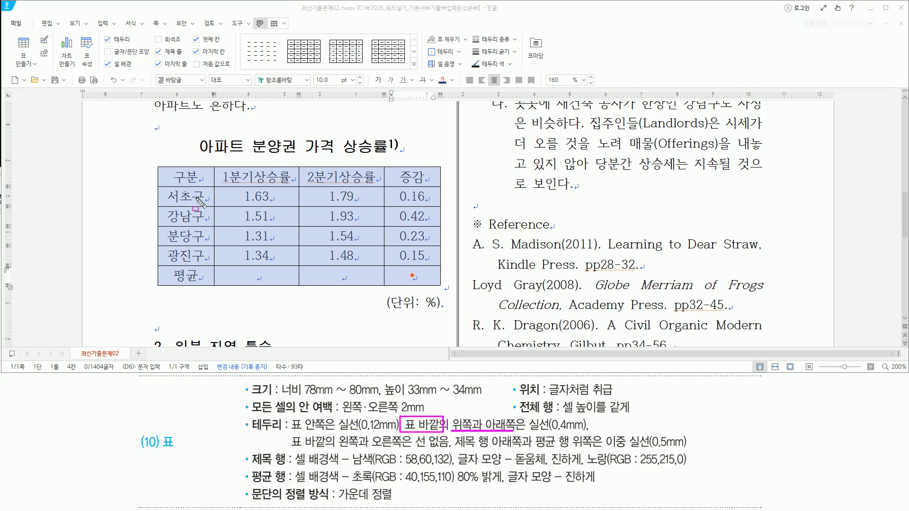
drag(160, 167, 442, 166)
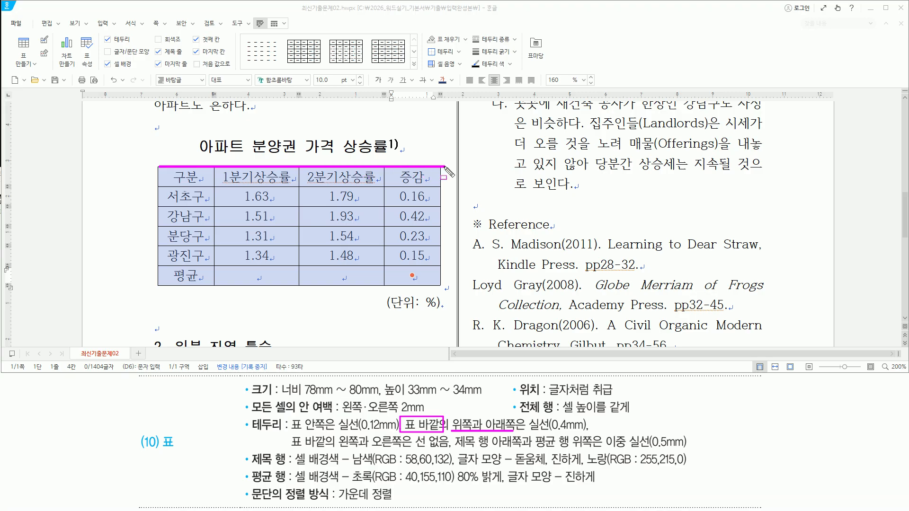
drag(159, 286, 439, 286)
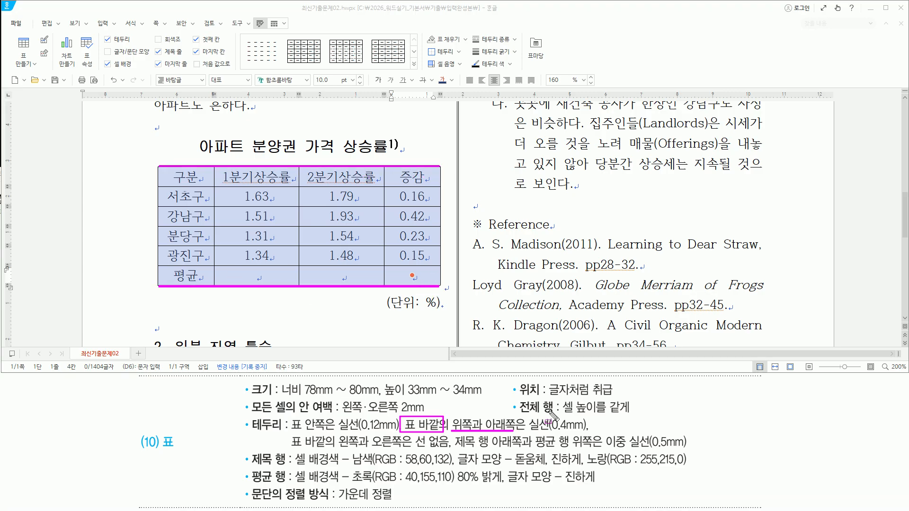
mouse_move(528, 416)
mouse_down()
mouse_move(618, 446)
mouse_move(593, 433)
mouse_up()
key(Escape)
click(357, 23)
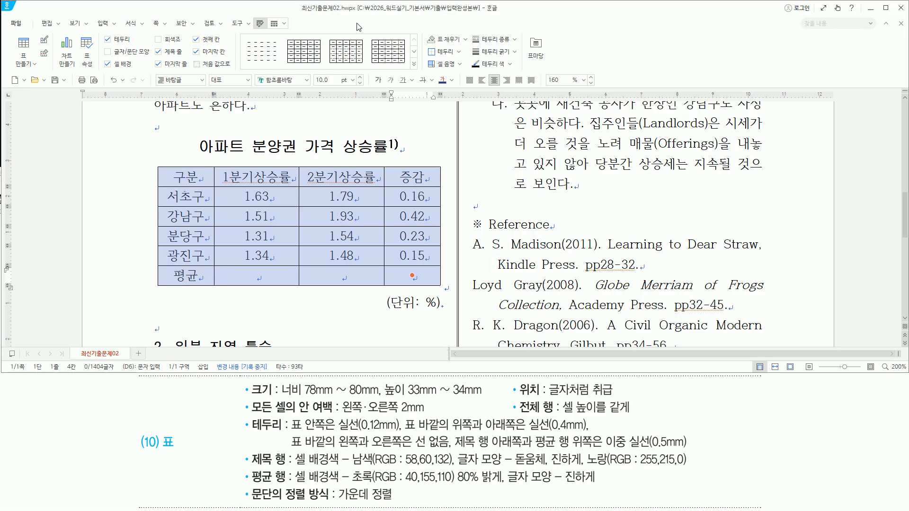
- Apply a 0.4 mm solid border to the outer top and bottom edges of the whole table
key(l)
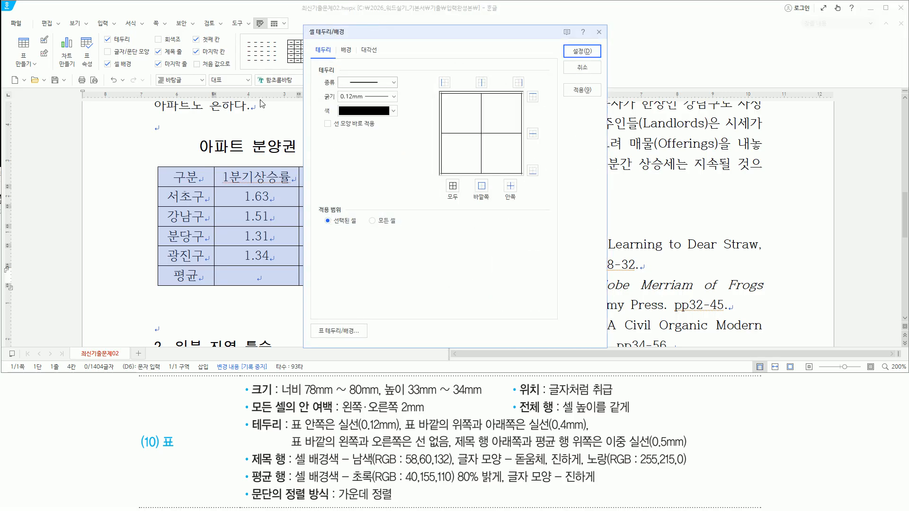
click(377, 97)
key(ctrl+2)
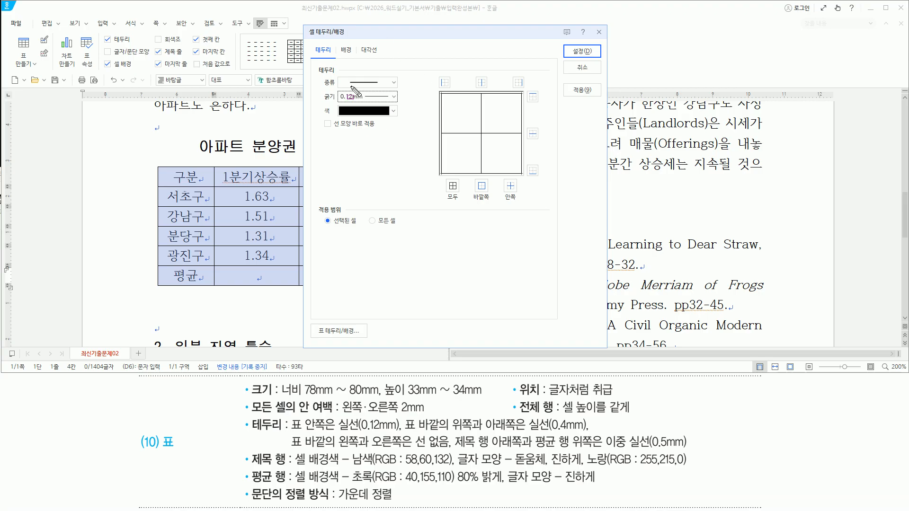
drag(318, 115, 381, 133)
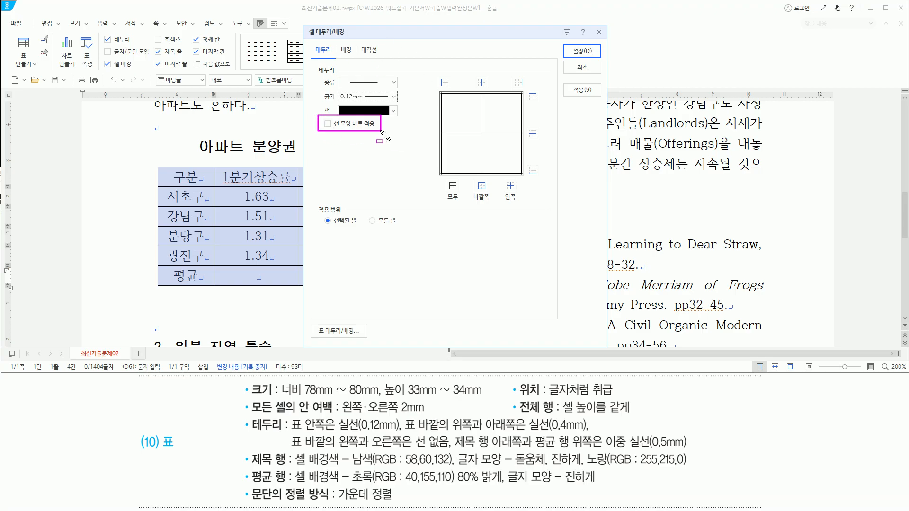
drag(323, 117, 334, 128)
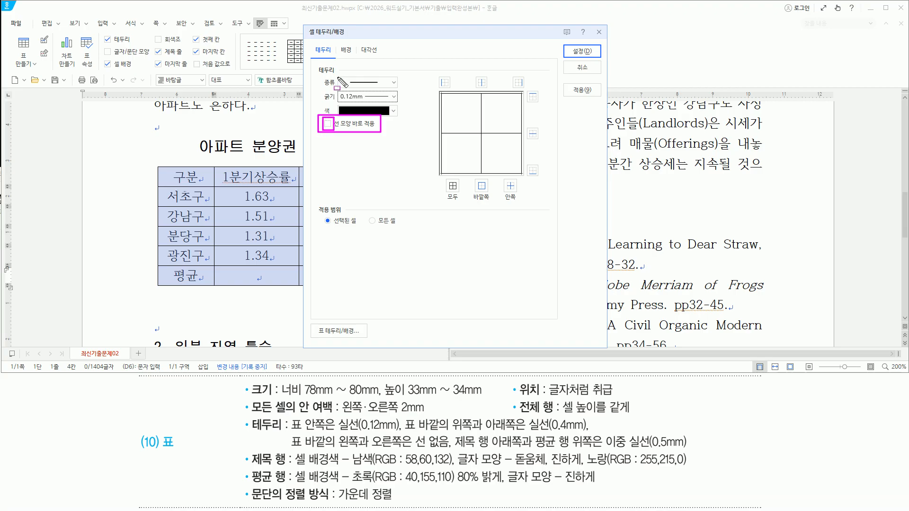
drag(337, 77, 400, 88)
key(Escape)
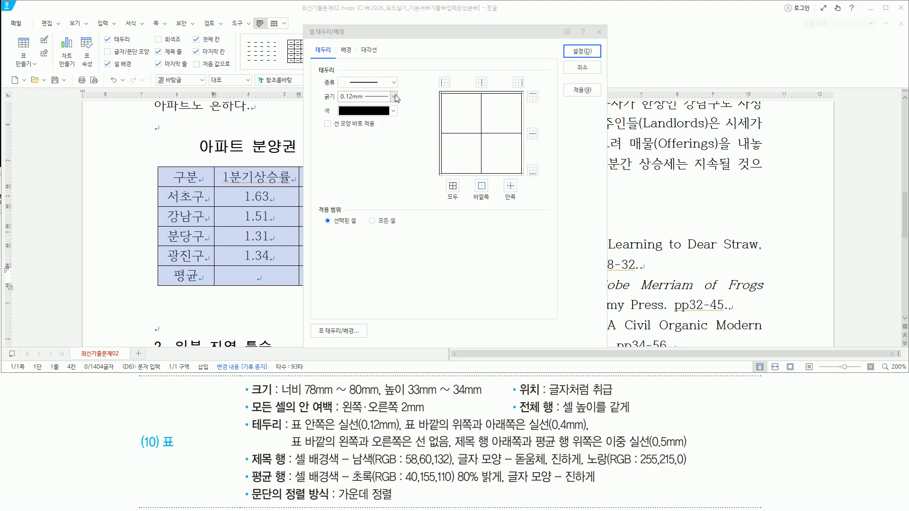
click(394, 96)
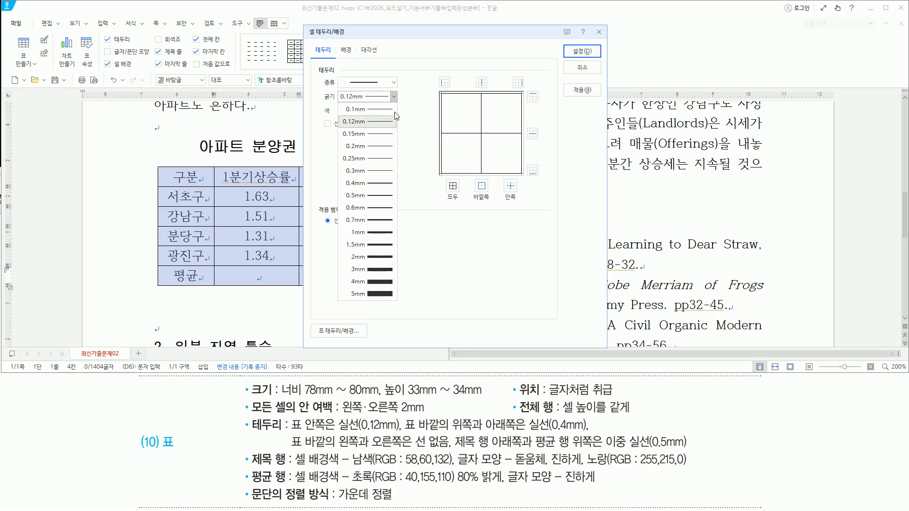
click(376, 186)
drag(525, 90, 543, 106)
drag(527, 160, 544, 177)
key(Escape)
click(533, 171)
click(533, 97)
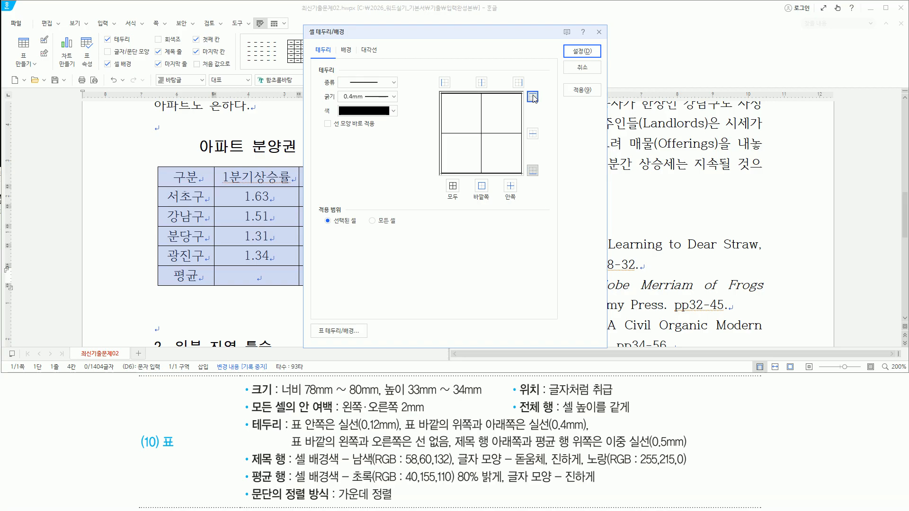
drag(567, 40, 596, 62)
key(Escape)
click(582, 50)
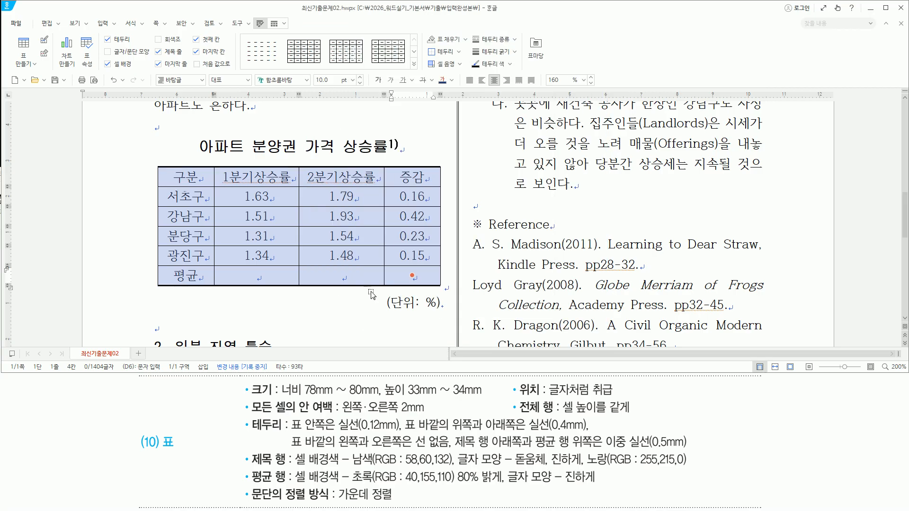
- Remove the border lines from the table's outer left and right edges by setting their line type to none
mouse_move(287, 435)
mouse_down()
mouse_move(303, 448)
mouse_move(405, 449)
mouse_up()
drag(157, 166, 158, 287)
drag(440, 167, 439, 287)
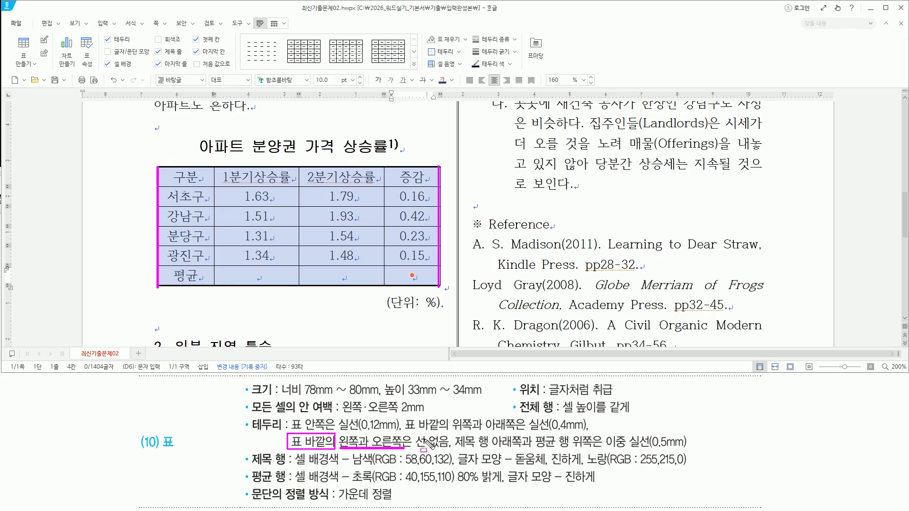
drag(413, 434, 449, 448)
key(Escape)
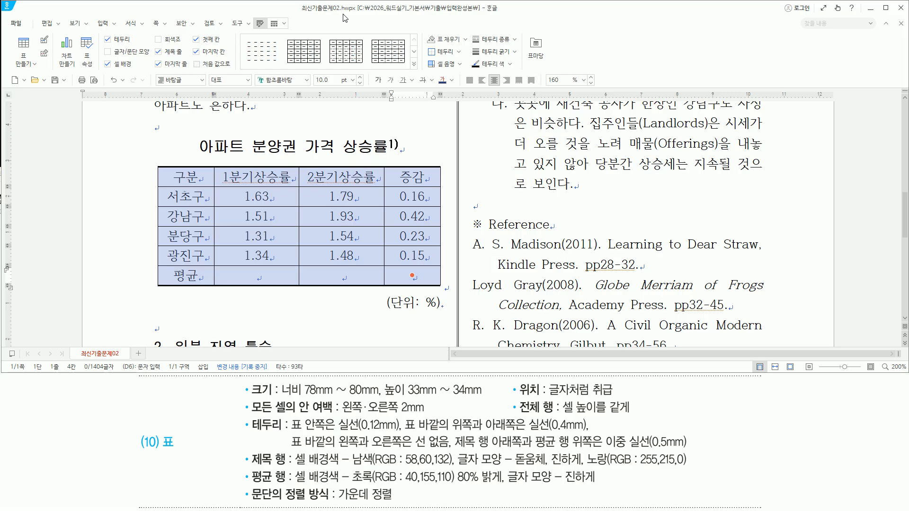
key(l)
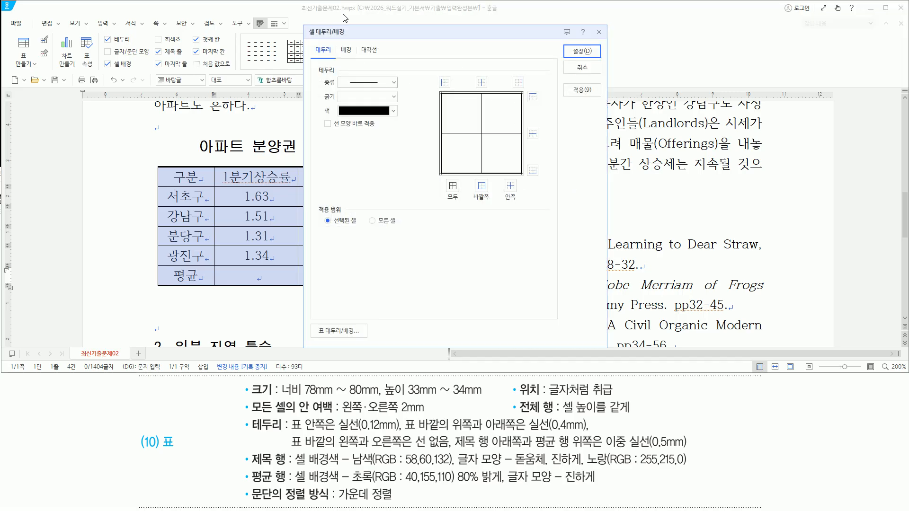
click(370, 81)
click(365, 93)
drag(434, 70, 456, 93)
drag(512, 71, 526, 93)
key(Escape)
click(446, 84)
click(518, 82)
drag(572, 39, 595, 59)
key(Escape)
click(582, 51)
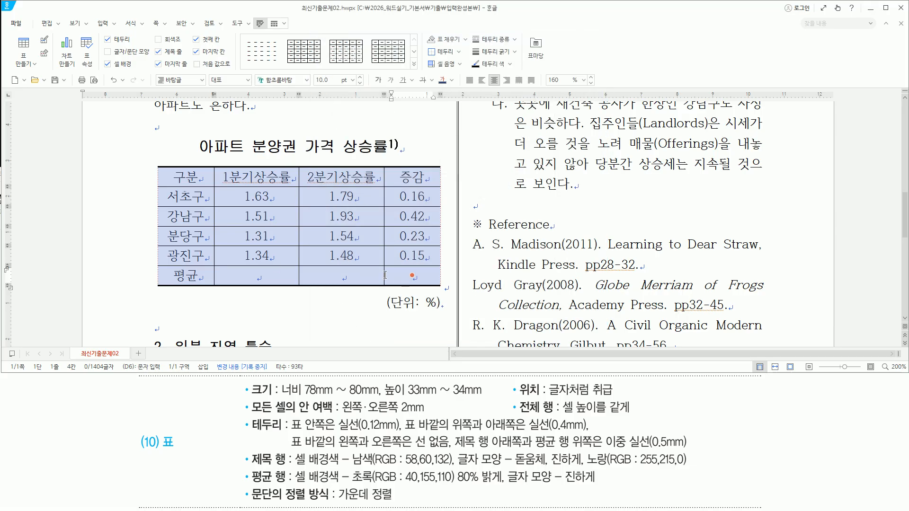
- Read the border specification for the lines below the title row and above the average row
drag(454, 433, 526, 451)
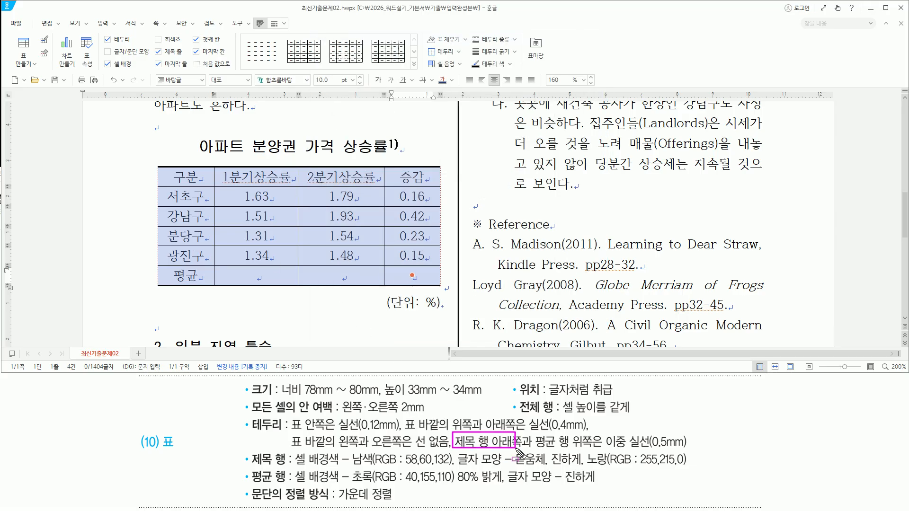
drag(159, 188, 440, 187)
mouse_move(534, 432)
mouse_down()
mouse_move(559, 452)
mouse_move(609, 452)
mouse_move(600, 451)
mouse_up()
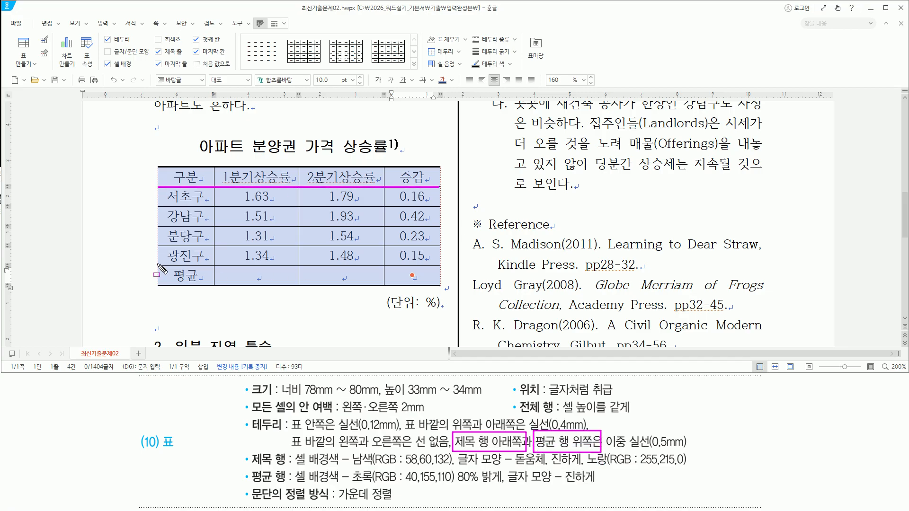
drag(161, 267, 432, 267)
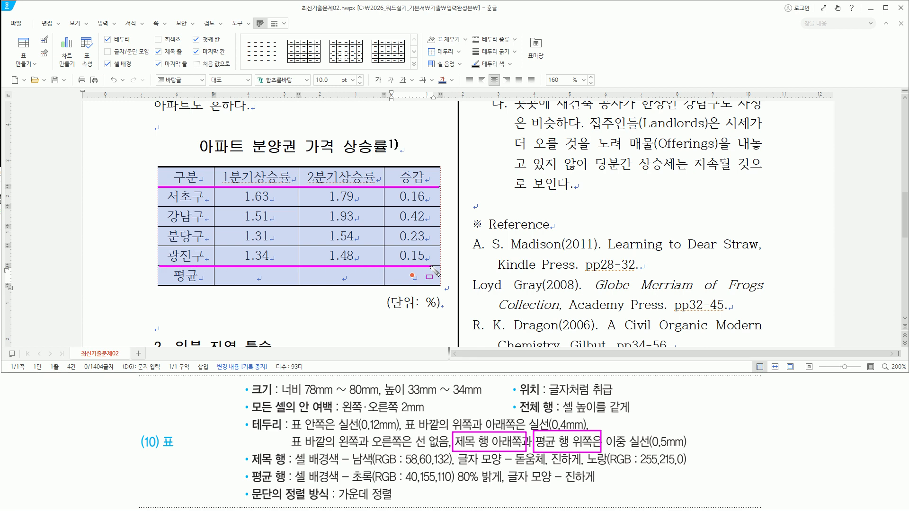
drag(606, 447, 694, 448)
key(Escape)
- Apply a 0.5 mm double solid border to the top and bottom edges of the four district rows, 서초구 through 광진구
drag(191, 195, 408, 257)
drag(158, 187, 443, 187)
drag(158, 265, 443, 265)
key(Escape)
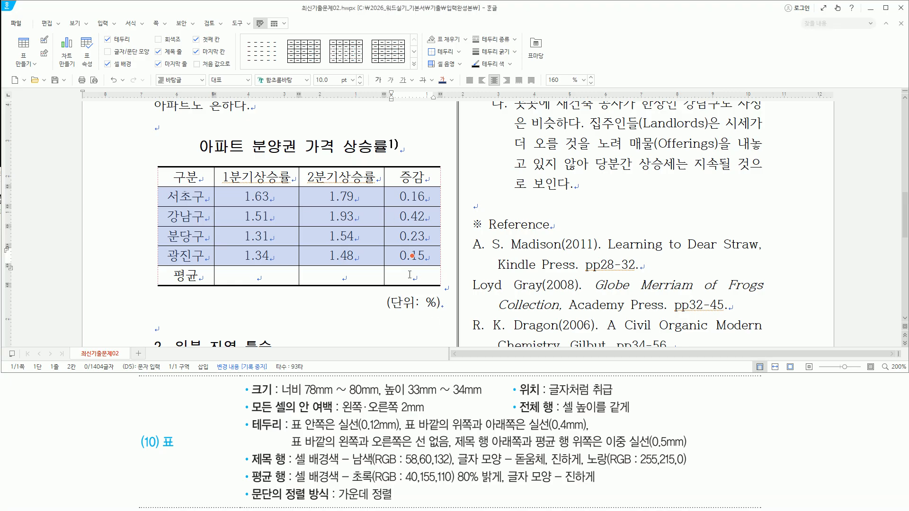
key(l)
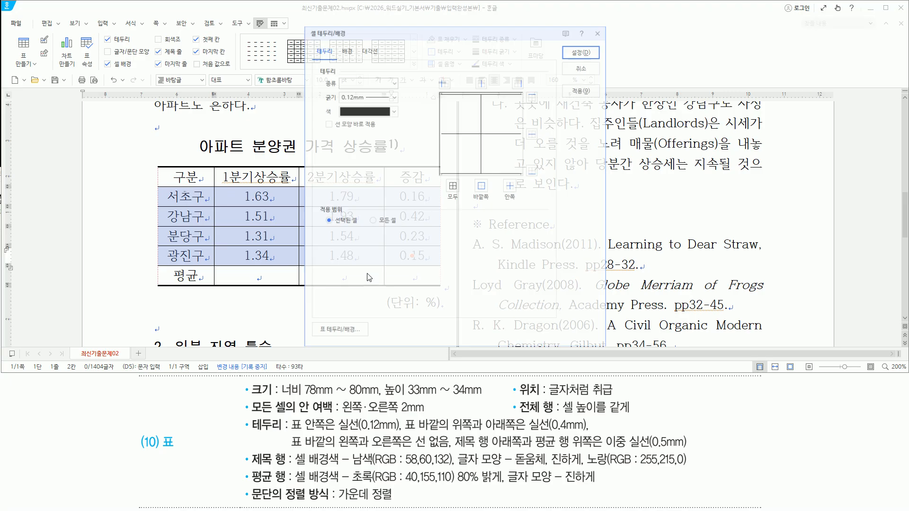
click(360, 84)
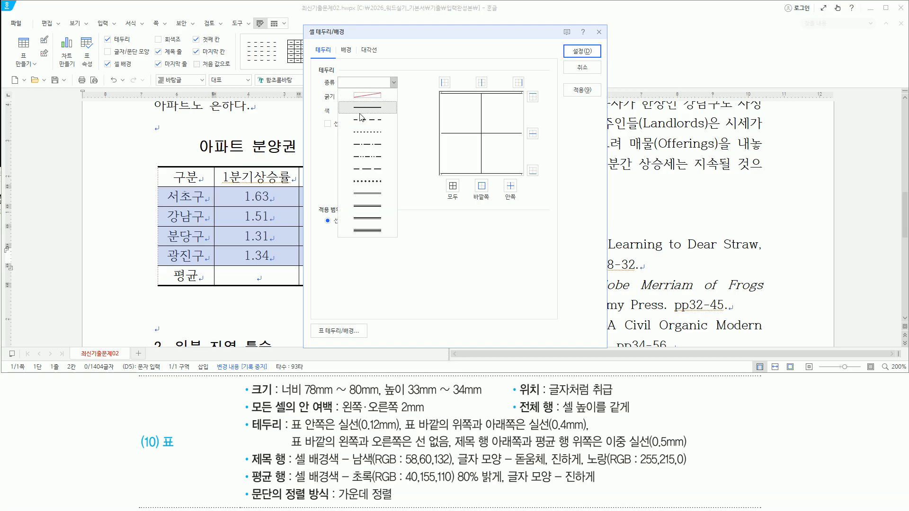
click(367, 194)
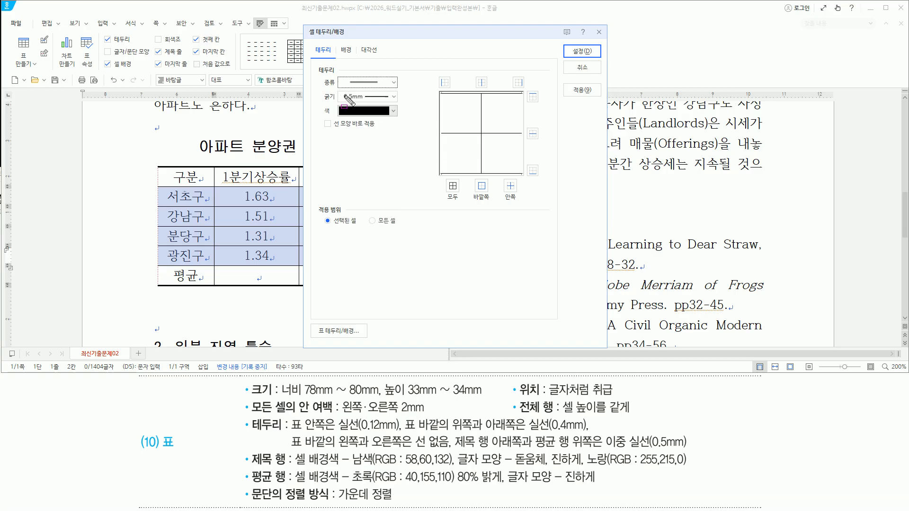
drag(337, 77, 402, 102)
drag(598, 447, 694, 447)
drag(525, 89, 540, 107)
drag(525, 163, 545, 178)
key(Escape)
click(533, 171)
click(534, 97)
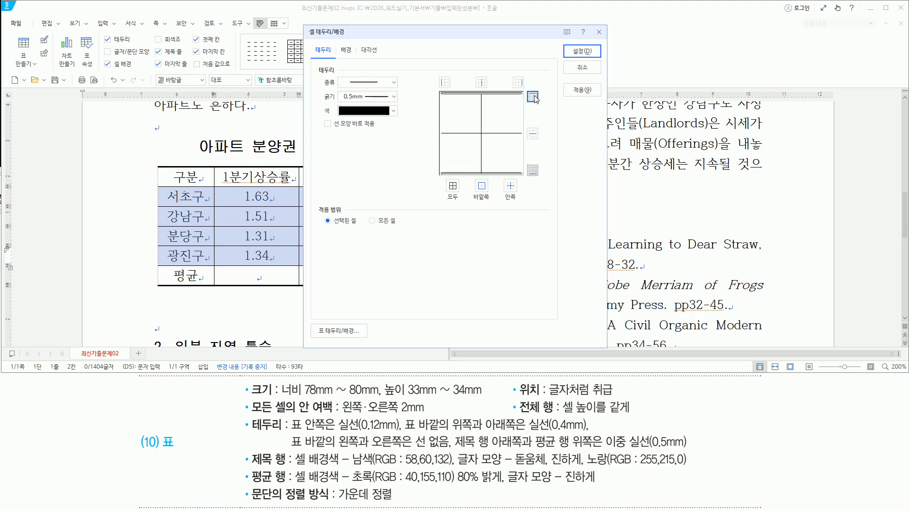
drag(565, 45, 600, 59)
key(Escape)
click(585, 54)
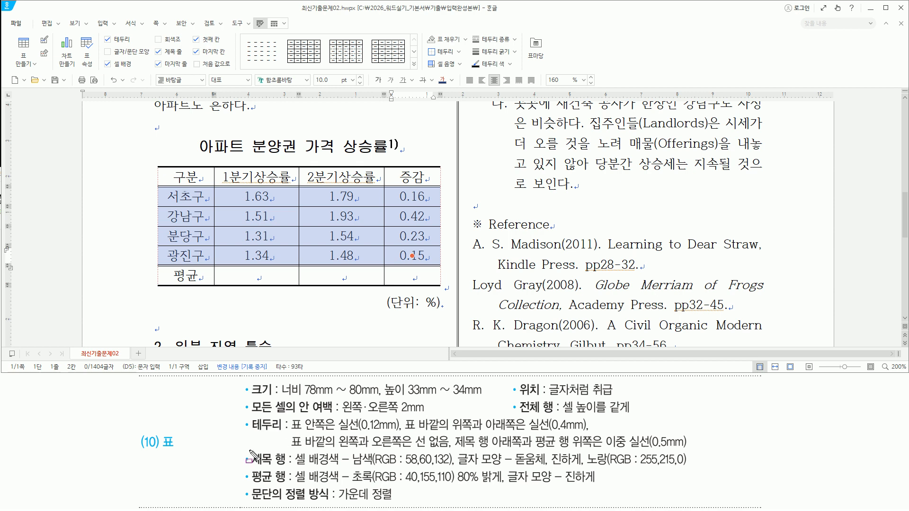
- Fill the table's title row cells with navy (RGB 58,60,132) as the background colour
mouse_move(250, 451)
mouse_down()
mouse_move(287, 468)
mouse_move(471, 469)
mouse_move(453, 451)
mouse_move(687, 468)
mouse_up()
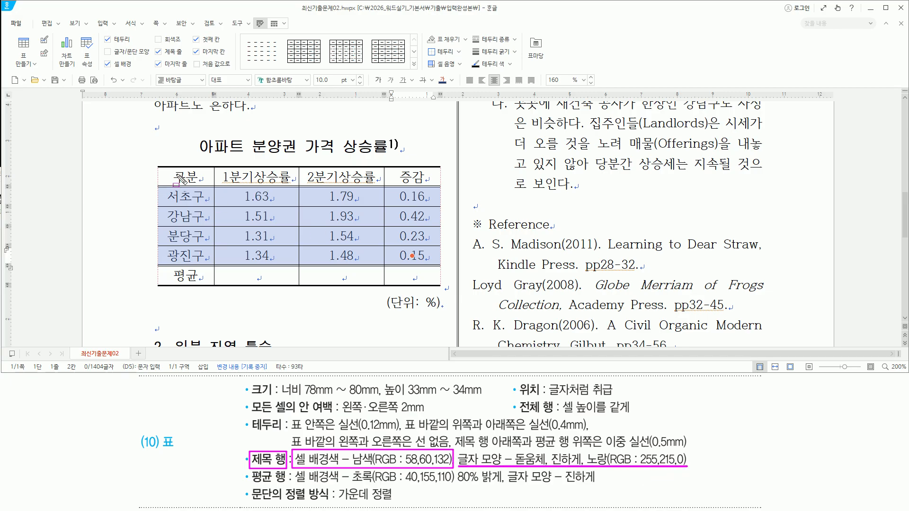
drag(180, 177, 413, 177)
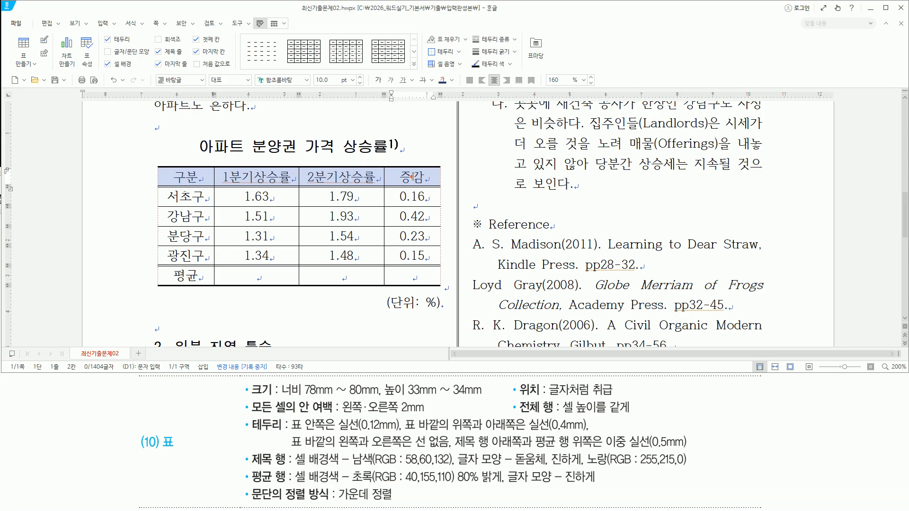
key(c)
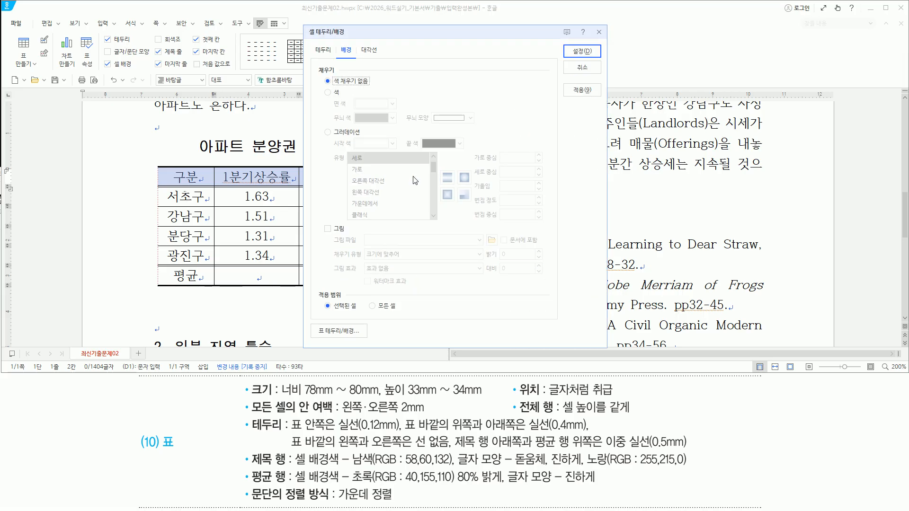
key(Down)
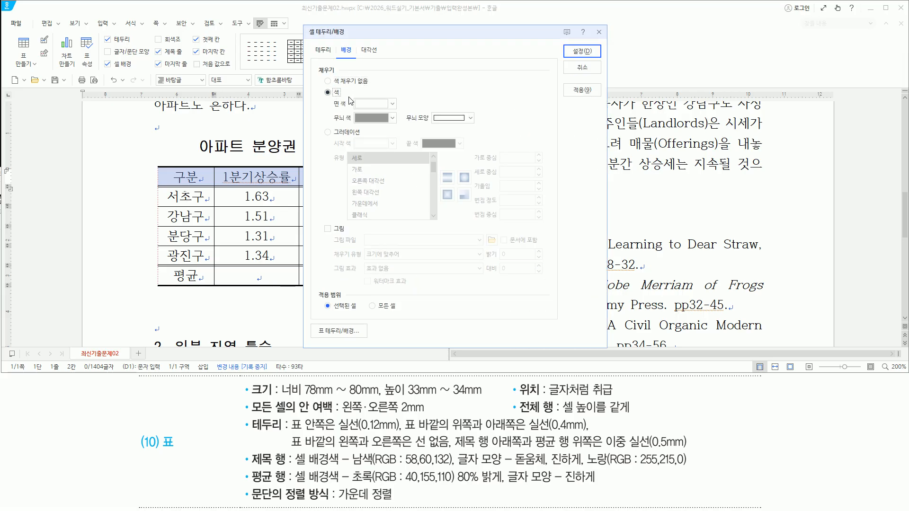
click(373, 104)
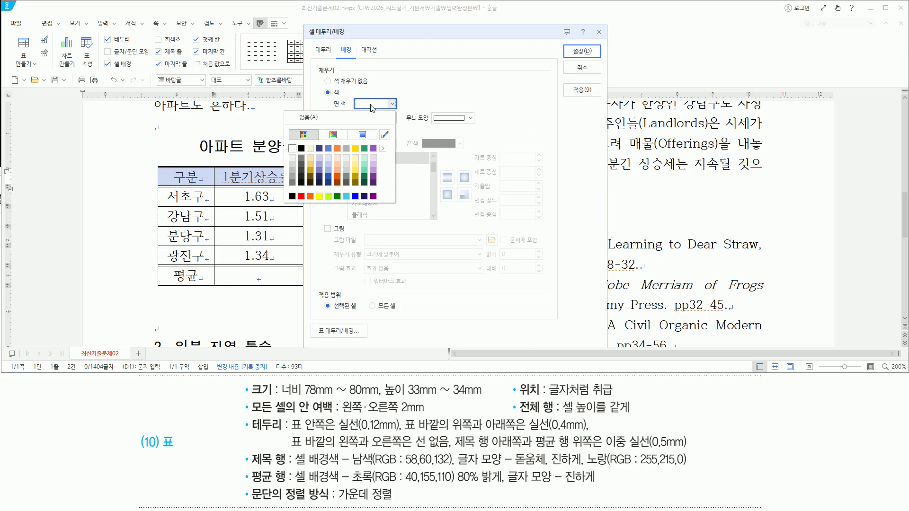
click(320, 148)
drag(575, 45, 595, 57)
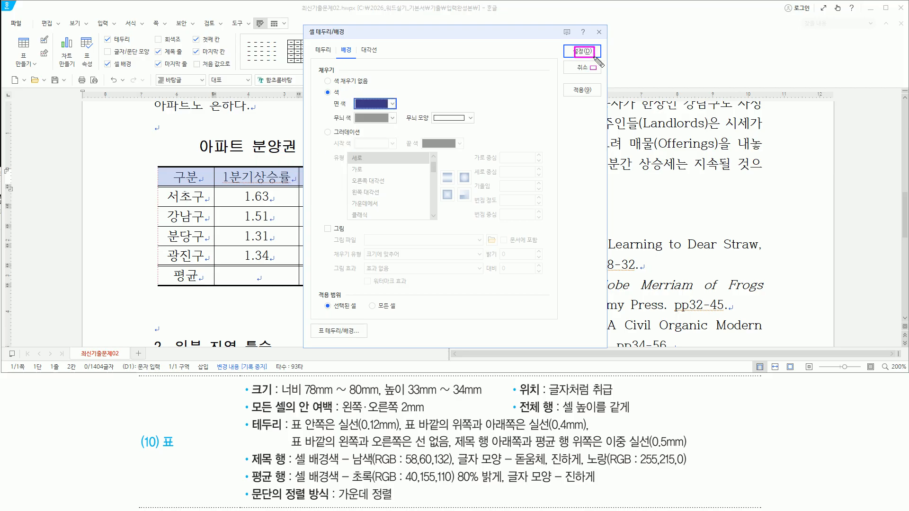
click(583, 50)
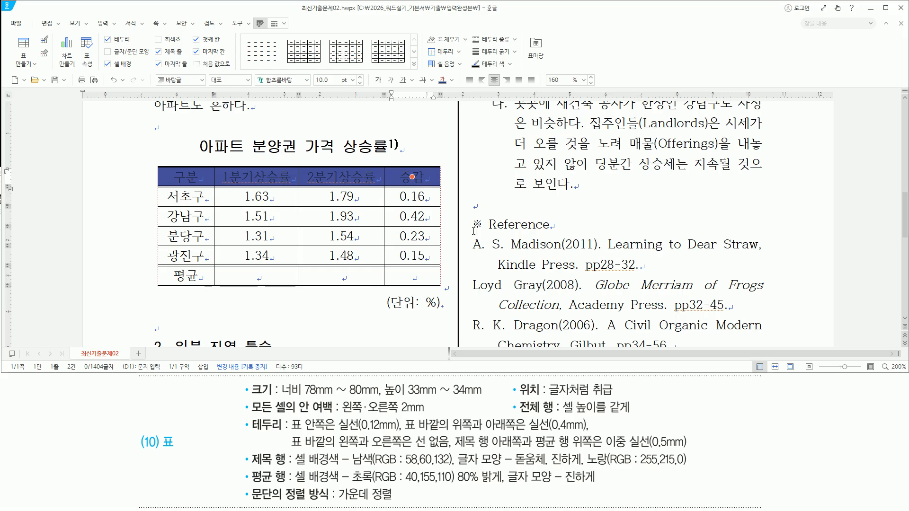
- Set the font of the title row's text to 돋움체
key(alt+l)
text(ehedna)
key(BackSpace)
key(BackSpace)
key(BackSpace)
key(BackSpace)
key(BackSpace)
key(BackSpace)
text(돋움체)
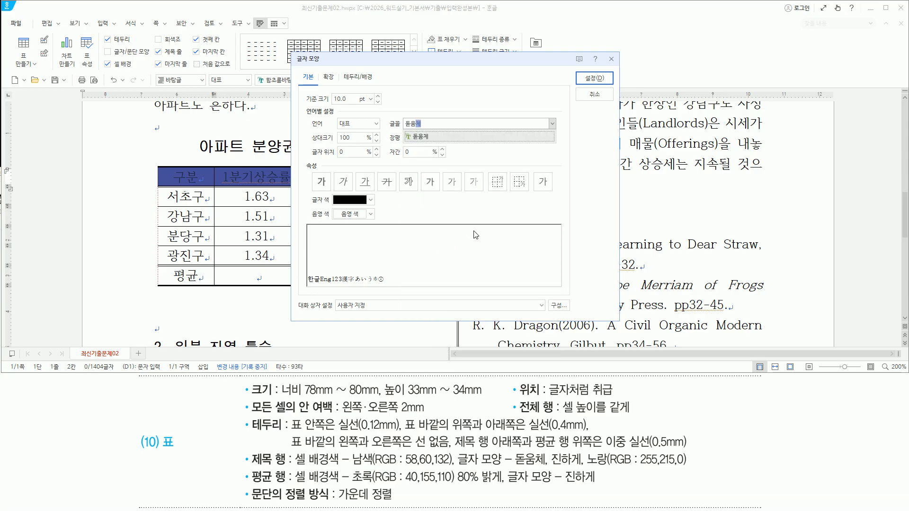
key(Return)
- Make the title row's text bold and colour it yellow (RGB 255,215,0)
key(alt)
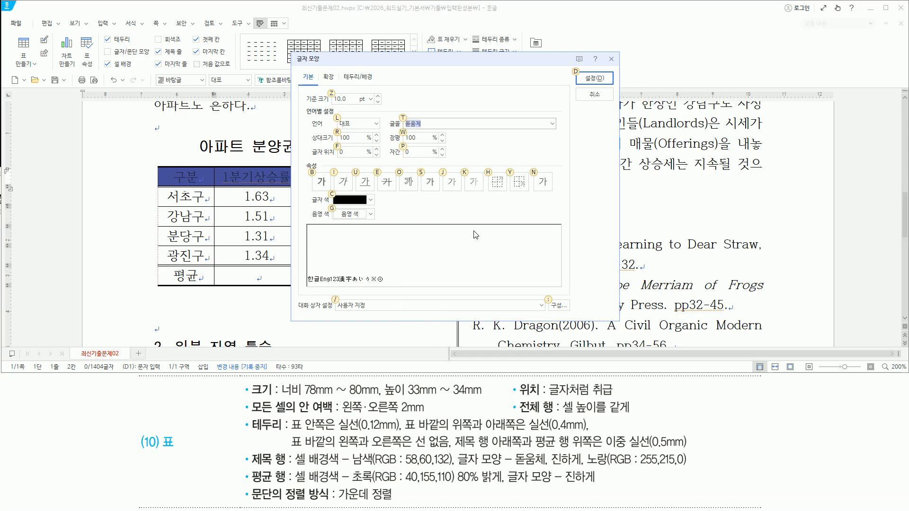
key(b)
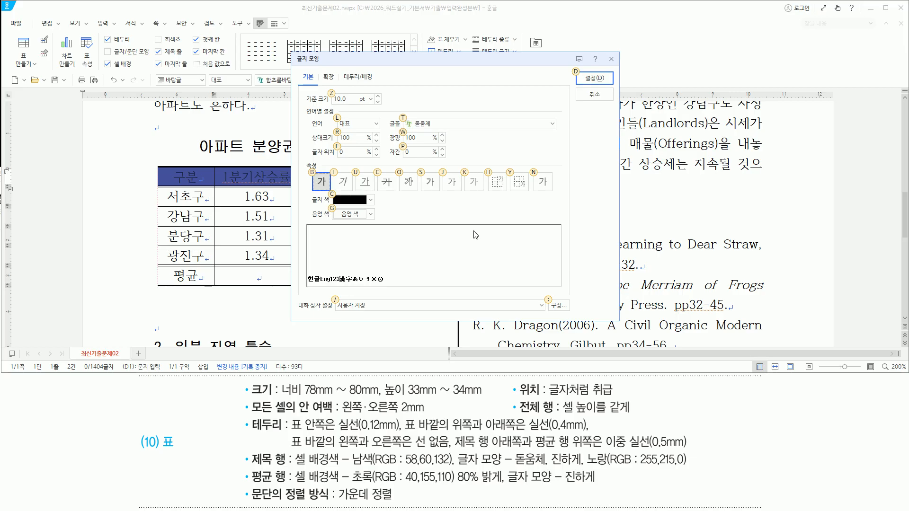
click(360, 199)
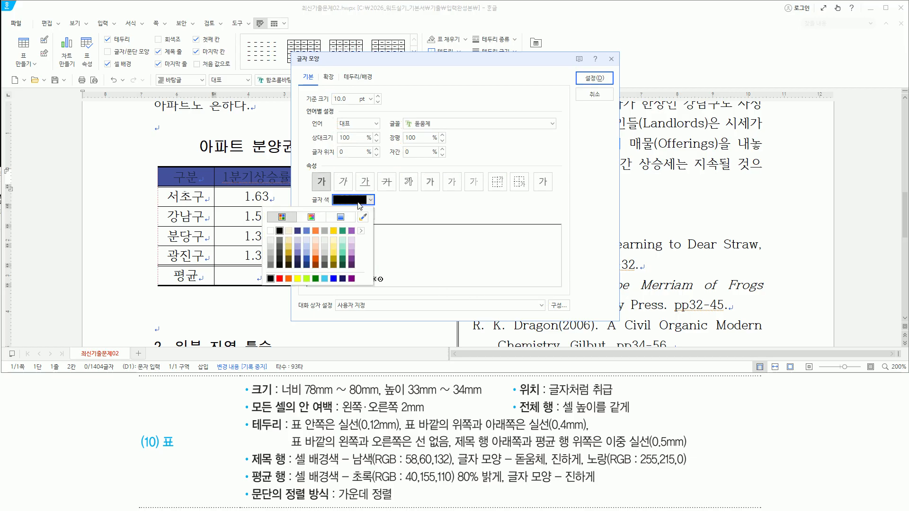
click(335, 229)
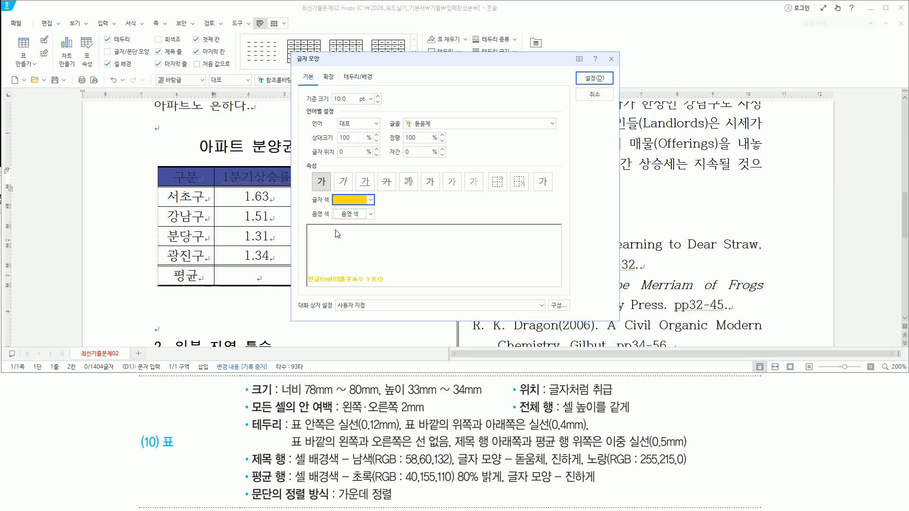
click(595, 79)
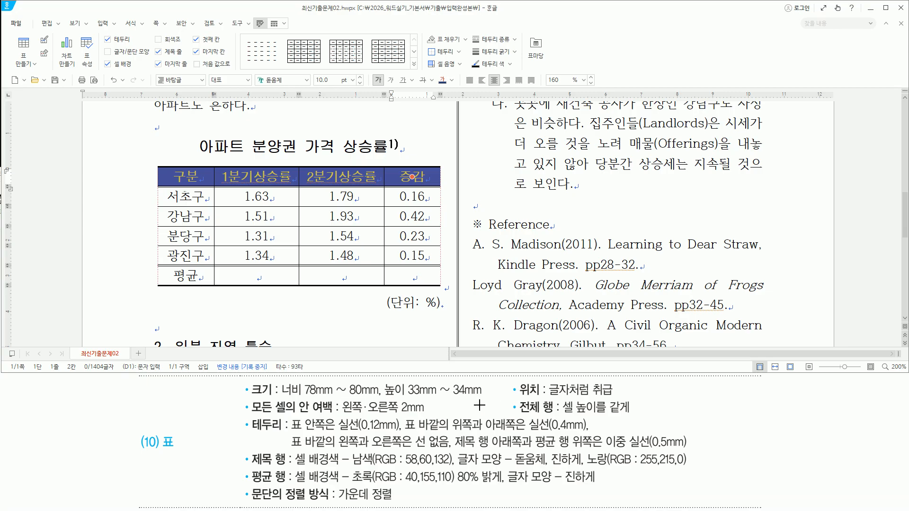
- Fill the 평균 row's cells with green (RGB 40,155,110) 80% lighter as the background colour
drag(245, 470, 290, 486)
key(Escape)
drag(196, 280, 399, 278)
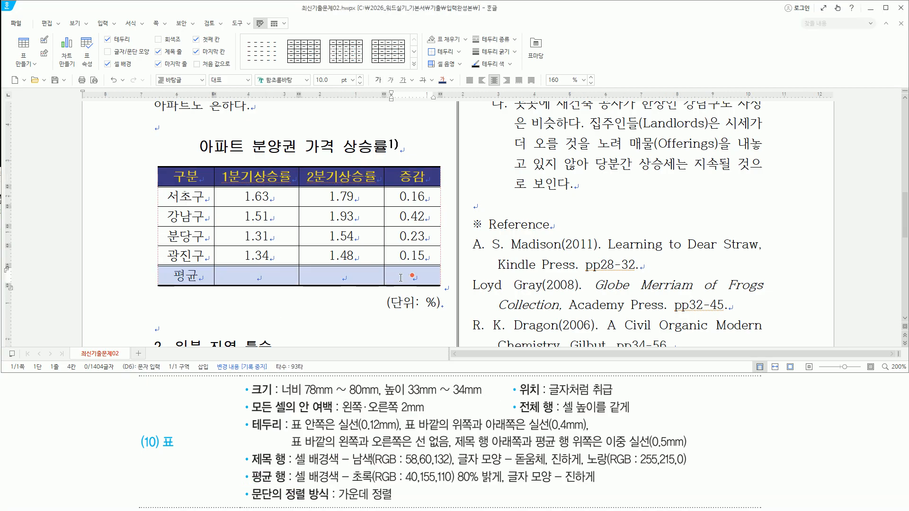
drag(294, 484, 601, 490)
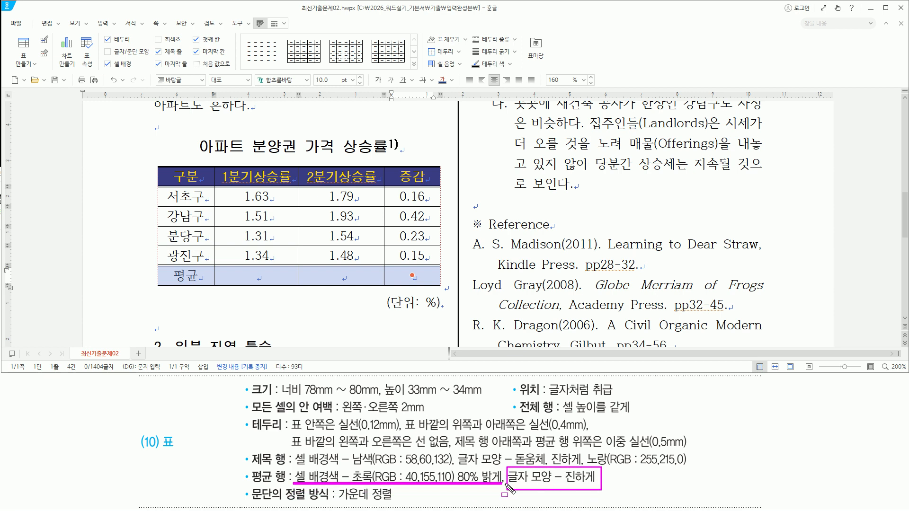
mouse_move(349, 468)
mouse_down()
mouse_move(372, 482)
mouse_move(455, 483)
mouse_up()
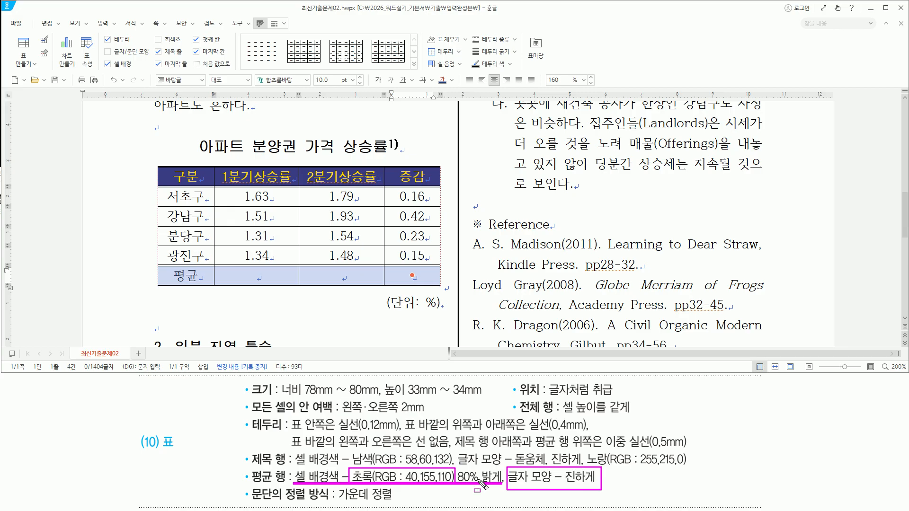
key(Escape)
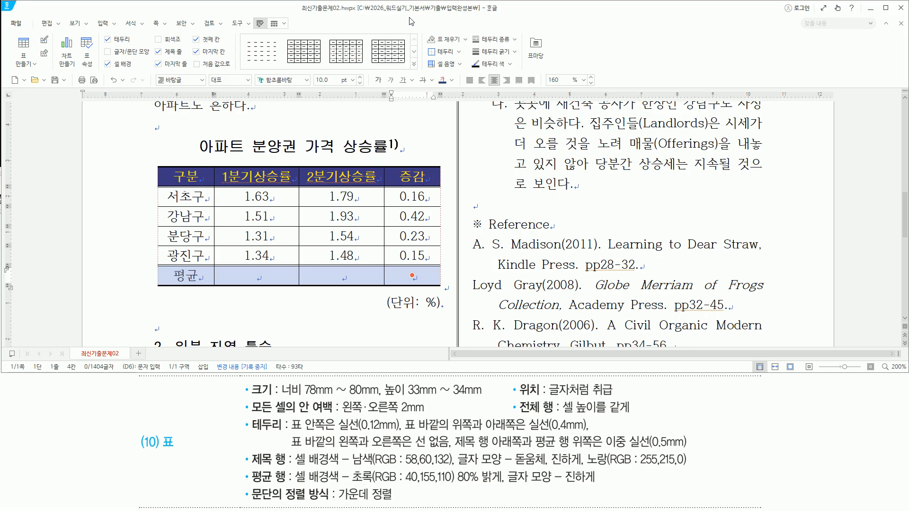
key(c)
click(327, 92)
click(374, 104)
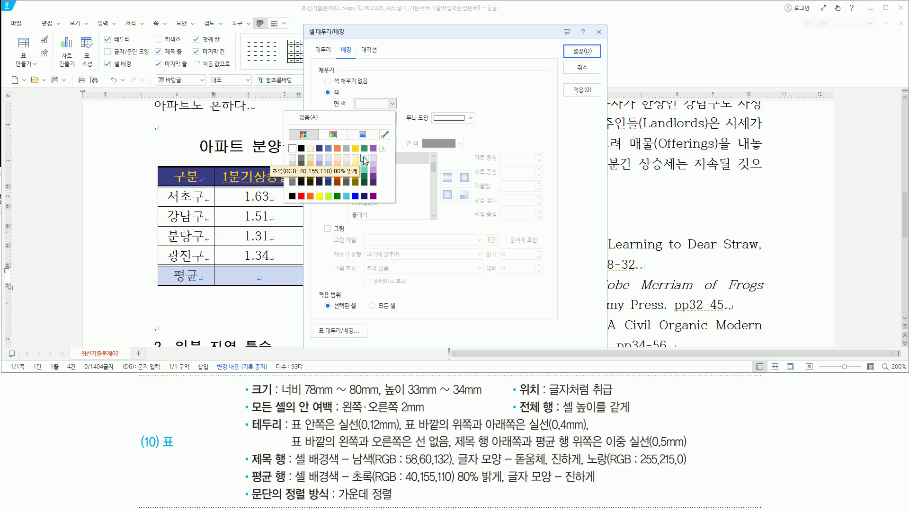
click(364, 159)
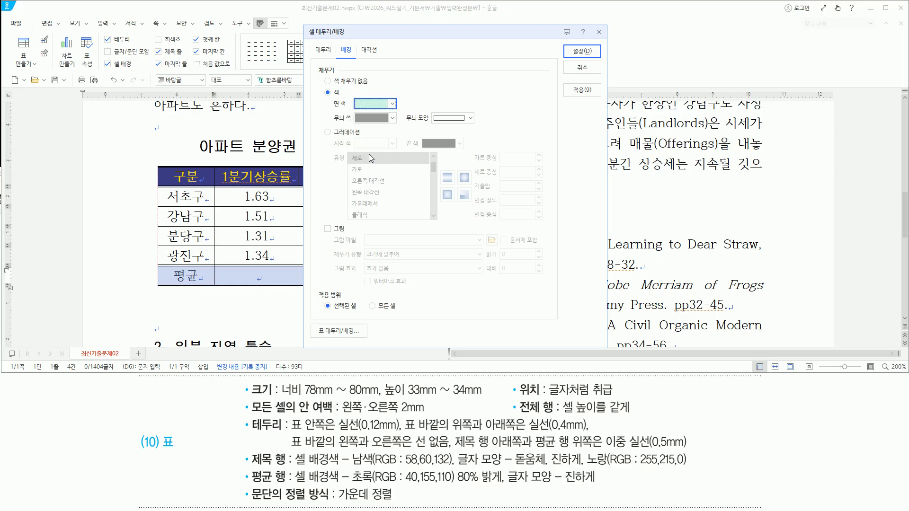
click(582, 50)
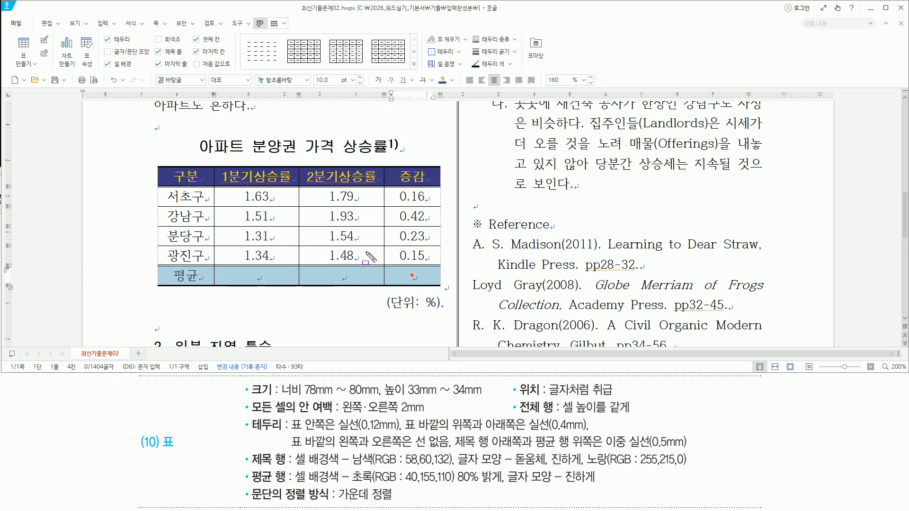
- Make the text of the 평균 row bold
drag(508, 484, 605, 484)
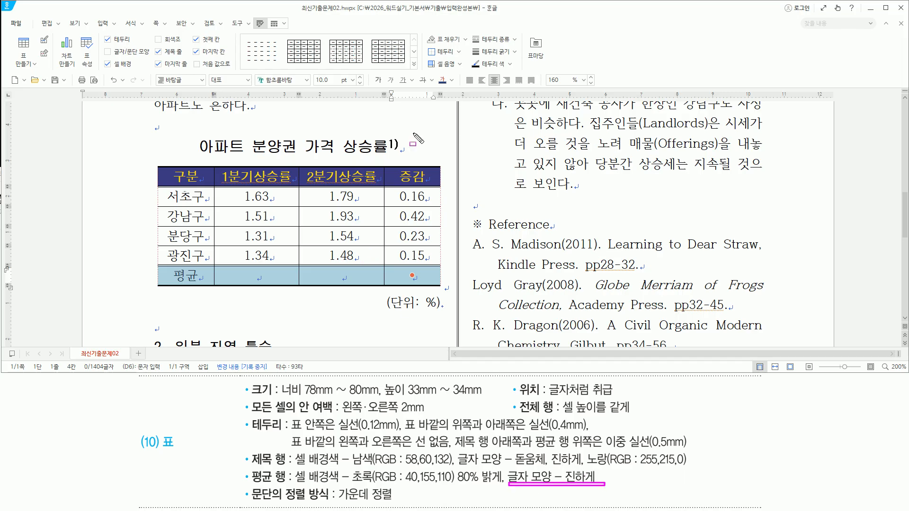
drag(372, 71, 384, 89)
key(Escape)
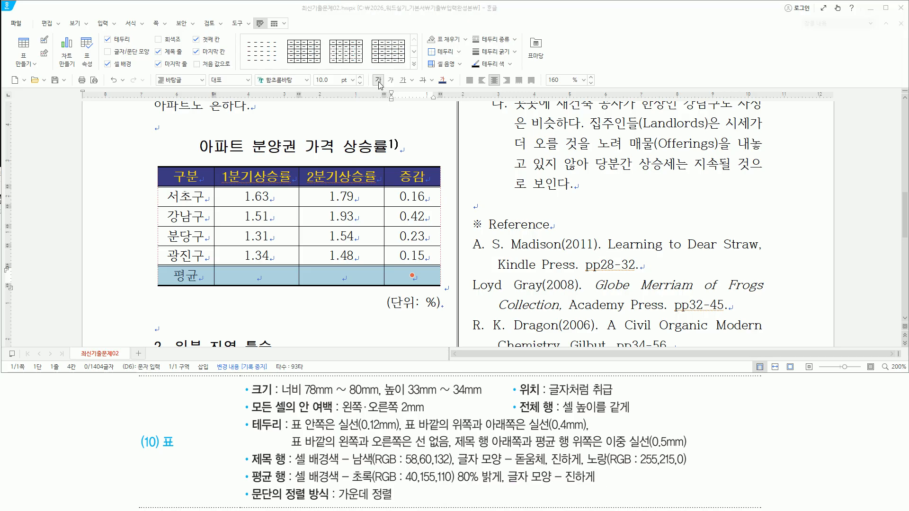
click(379, 80)
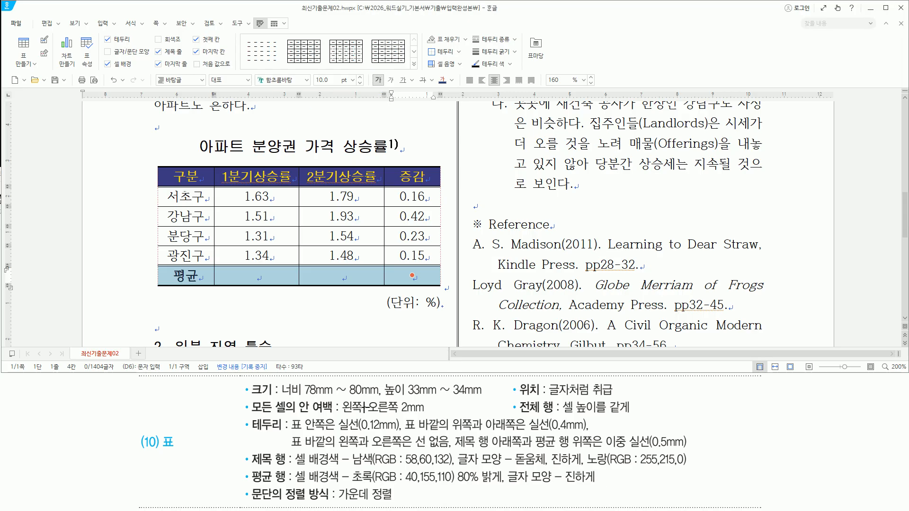
- Check the average row and paragraph alignment items of the table specification
drag(241, 479, 626, 478)
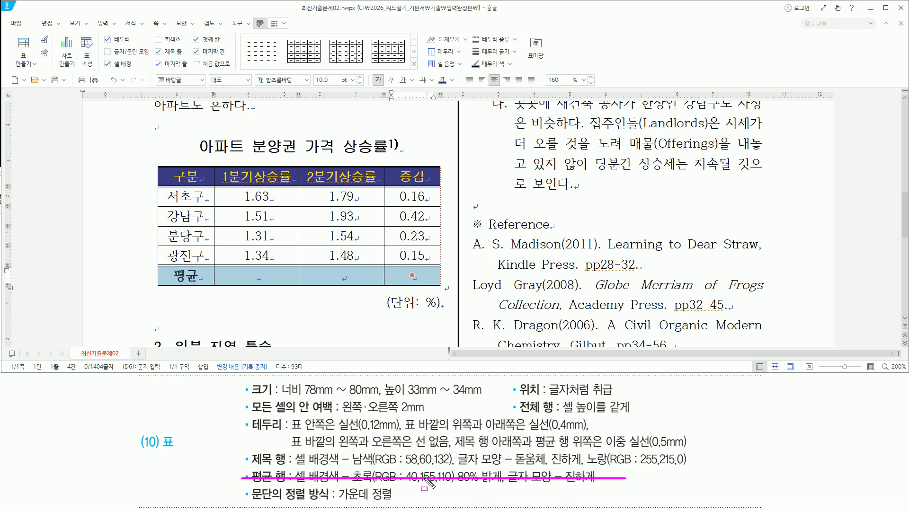
mouse_move(249, 485)
mouse_down()
mouse_move(314, 506)
mouse_move(395, 505)
mouse_up()
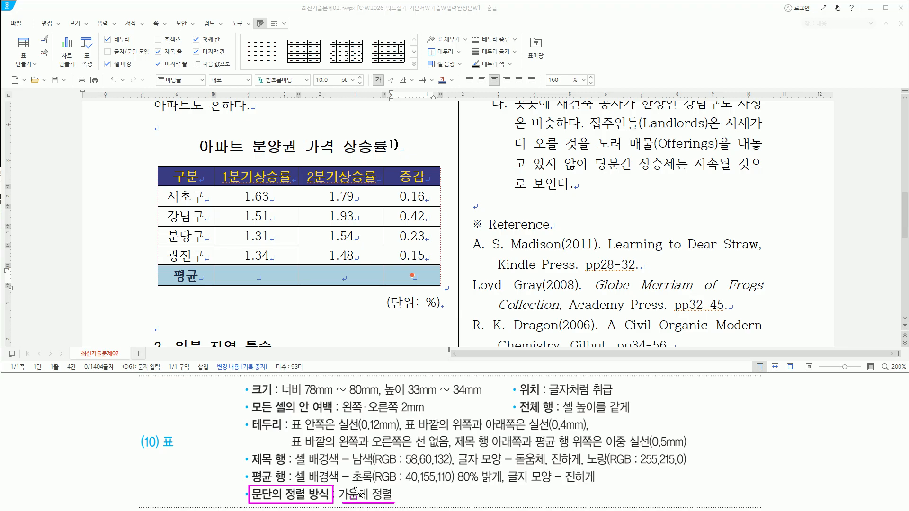
drag(138, 428, 185, 455)
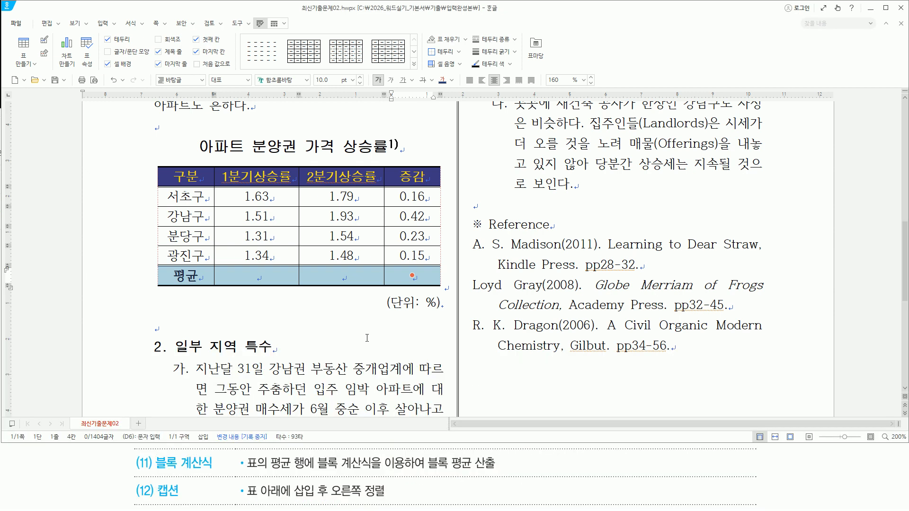
- Calculate the block average of the 1분기상승률 and 2분기상승률 columns in the table's 평균 row
mouse_move(237, 270)
mouse_down()
mouse_move(258, 282)
mouse_move(359, 282)
mouse_move(244, 203)
mouse_move(364, 281)
mouse_up()
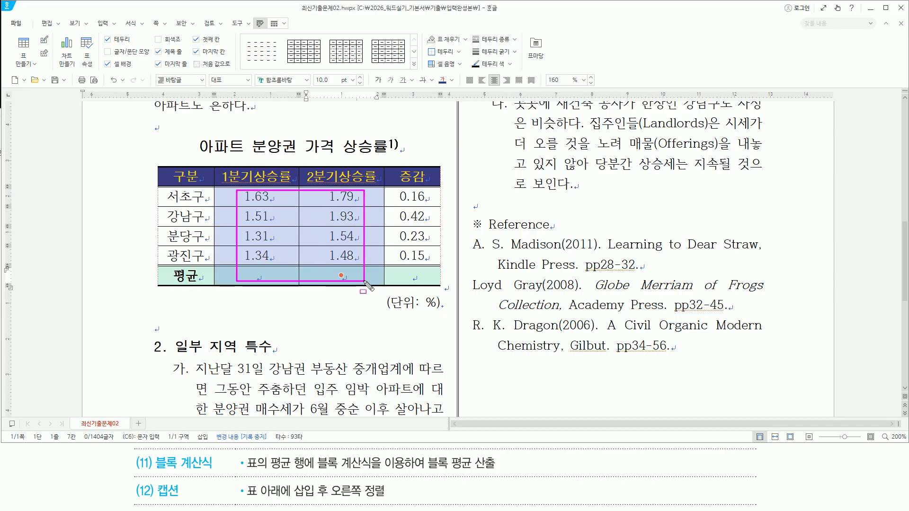
drag(428, 471, 503, 472)
key(Escape)
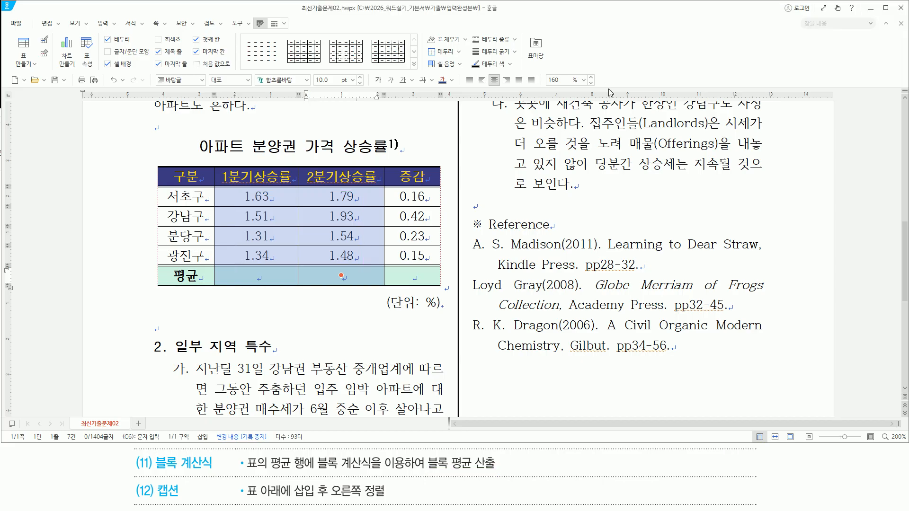
key(ctrl+shift+a)
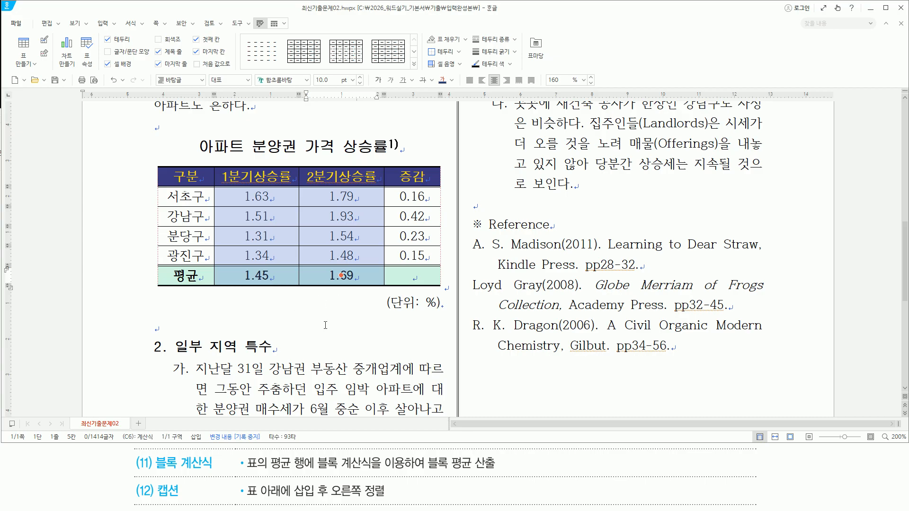
- Check the table's caption against the specification and place the cursor in the empty paragraph below the table
drag(241, 498, 327, 498)
drag(330, 480, 389, 502)
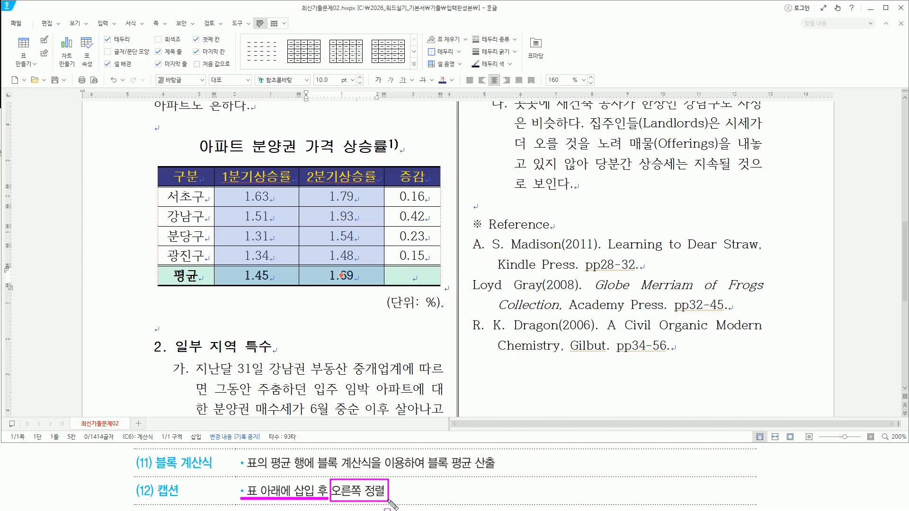
drag(387, 312, 437, 313)
drag(151, 160, 447, 314)
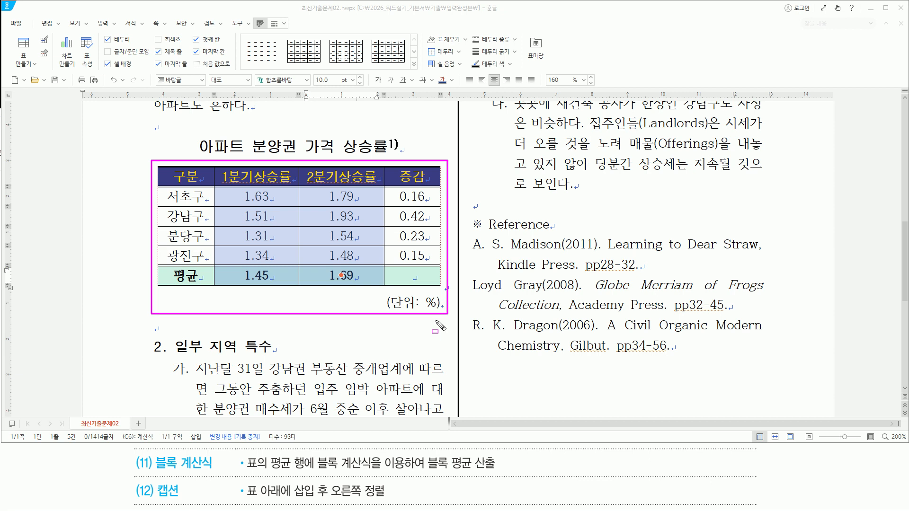
key(Escape)
click(180, 323)
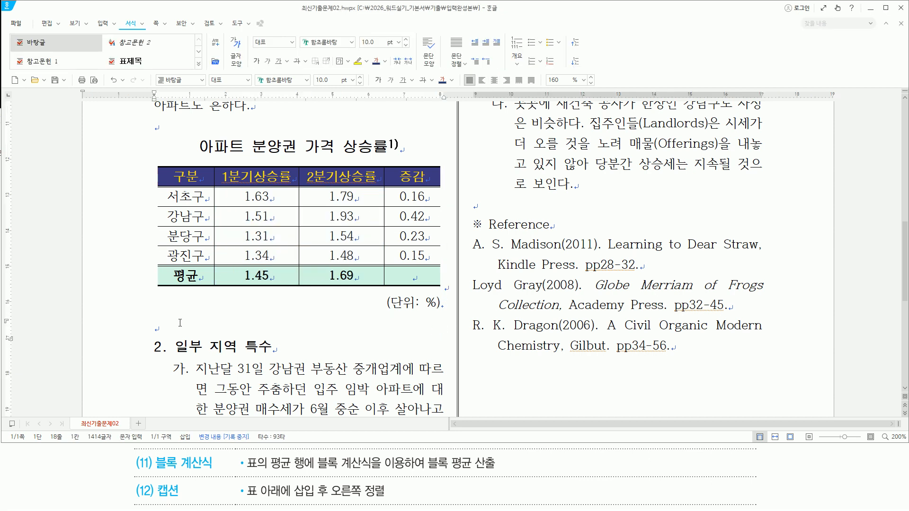
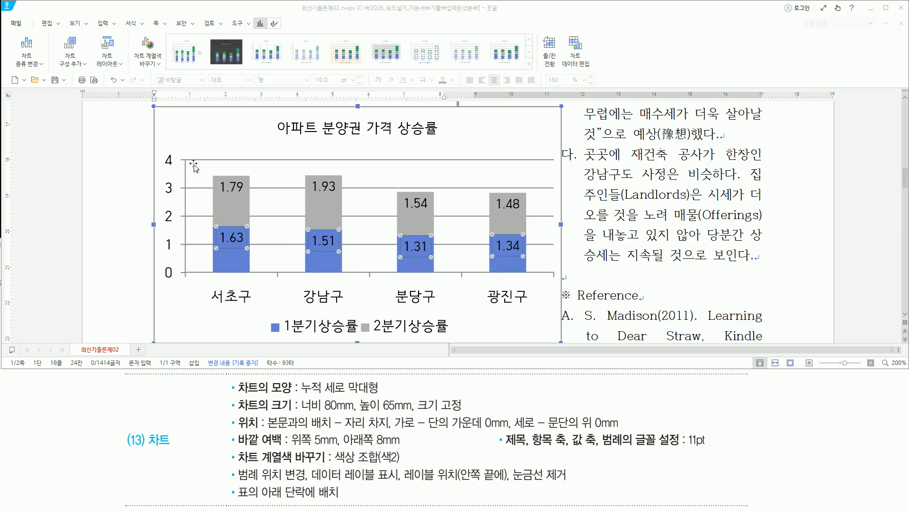
- Delete the horizontal gridlines from the 아파트 분양권 가격 상승률 stacked column chart
drag(187, 161, 548, 161)
drag(187, 189, 266, 188)
drag(397, 189, 534, 188)
drag(183, 217, 547, 217)
drag(184, 245, 545, 245)
key(Escape)
click(447, 161)
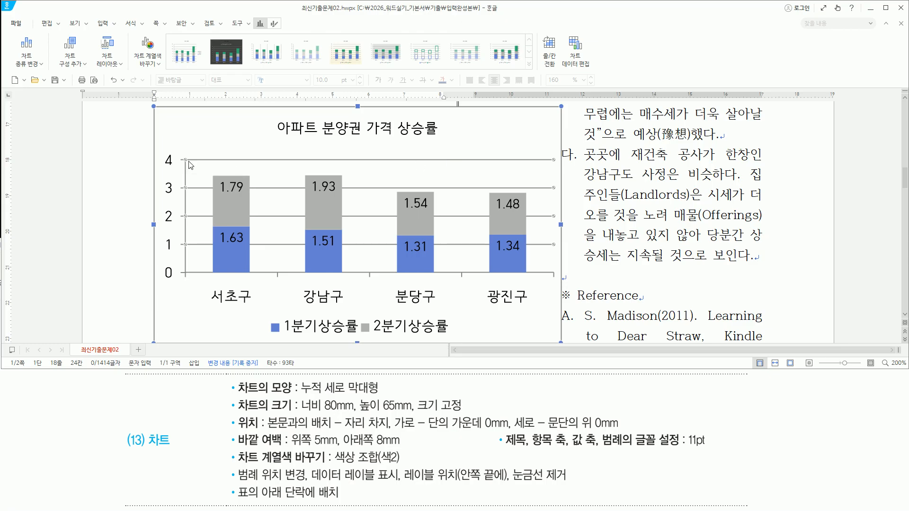
drag(180, 153, 195, 258)
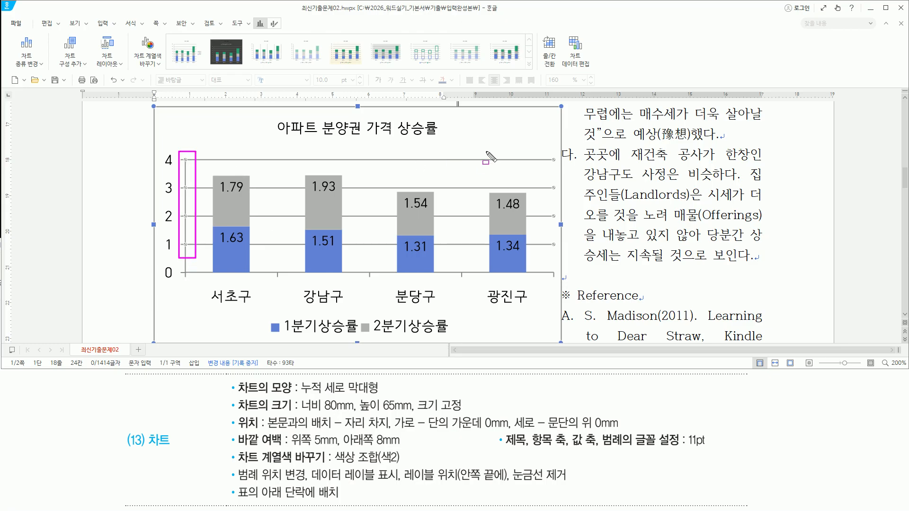
drag(548, 152, 561, 255)
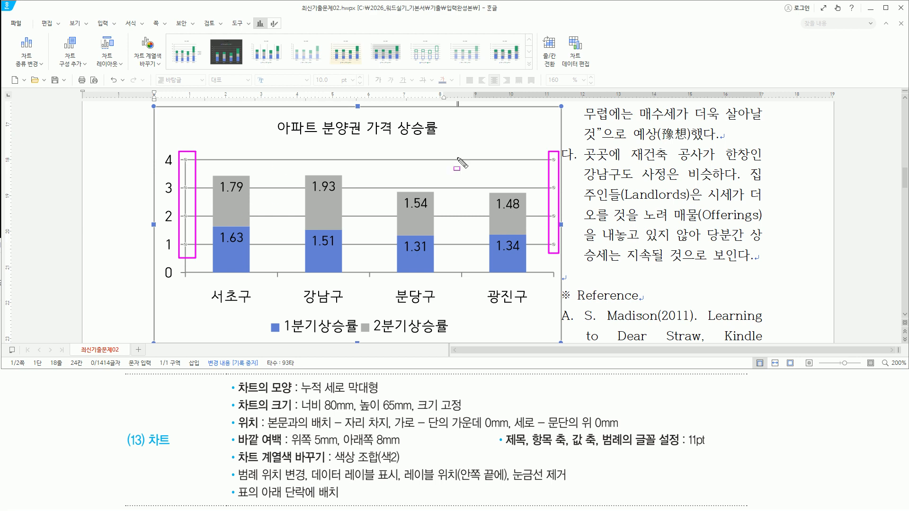
key(Escape)
click(573, 13)
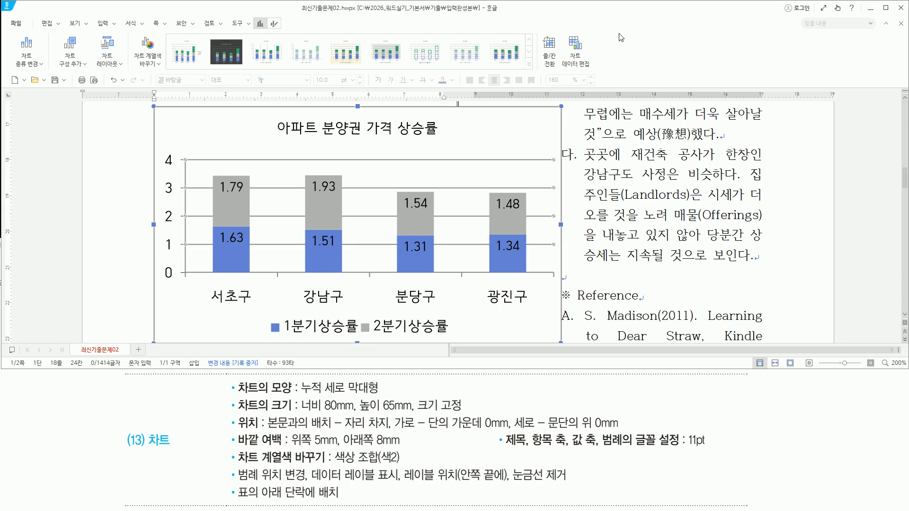
key(Delete)
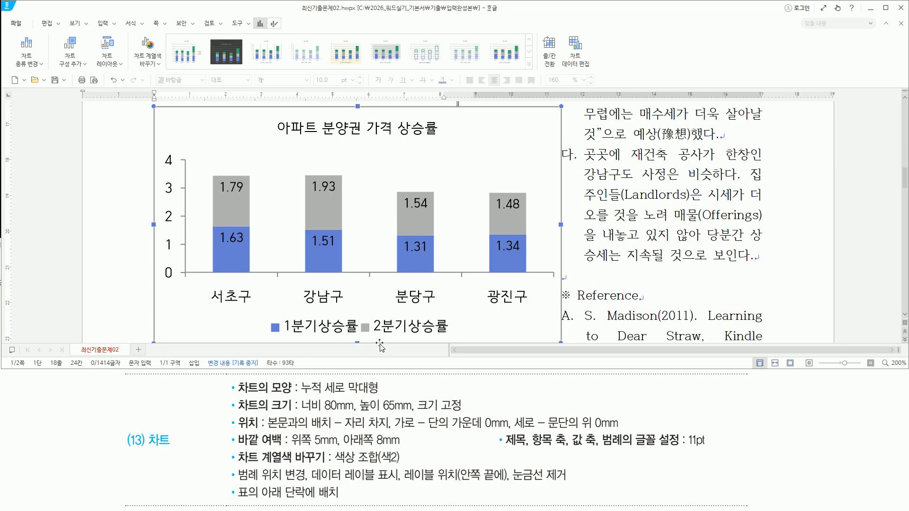
drag(230, 477, 567, 477)
key(Escape)
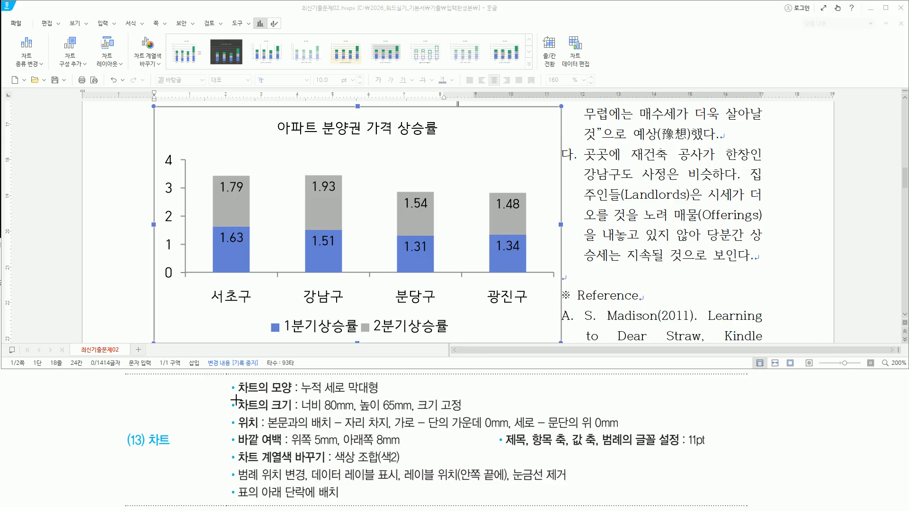
- Set the chart's object size to 80 mm wide and 65 mm high, with its size fixed (크기 고정)
mouse_move(232, 397)
mouse_down()
mouse_move(246, 417)
mouse_move(297, 431)
mouse_move(295, 459)
mouse_move(483, 451)
mouse_up()
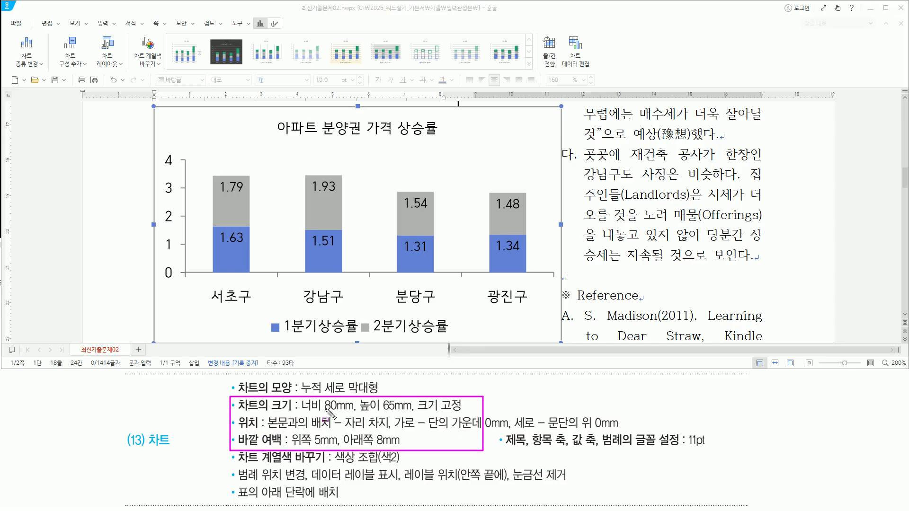
drag(189, 116, 252, 136)
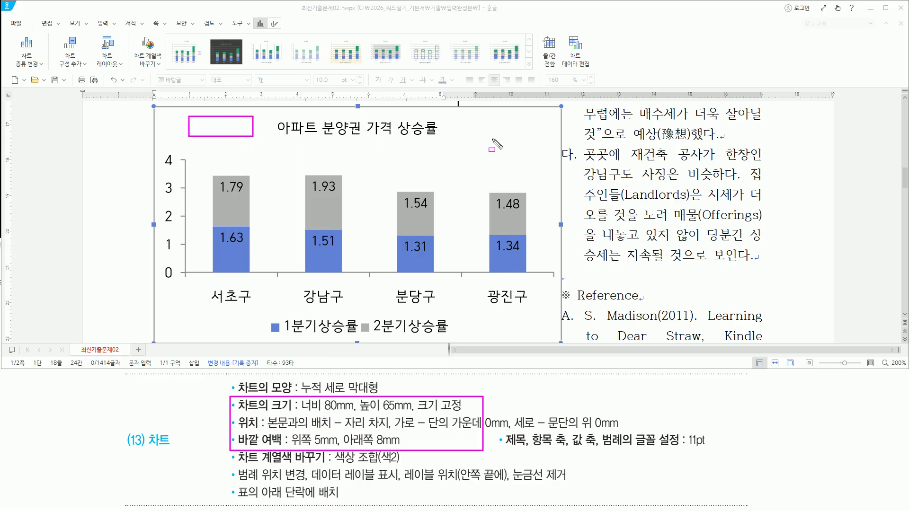
drag(464, 119, 545, 143)
key(Escape)
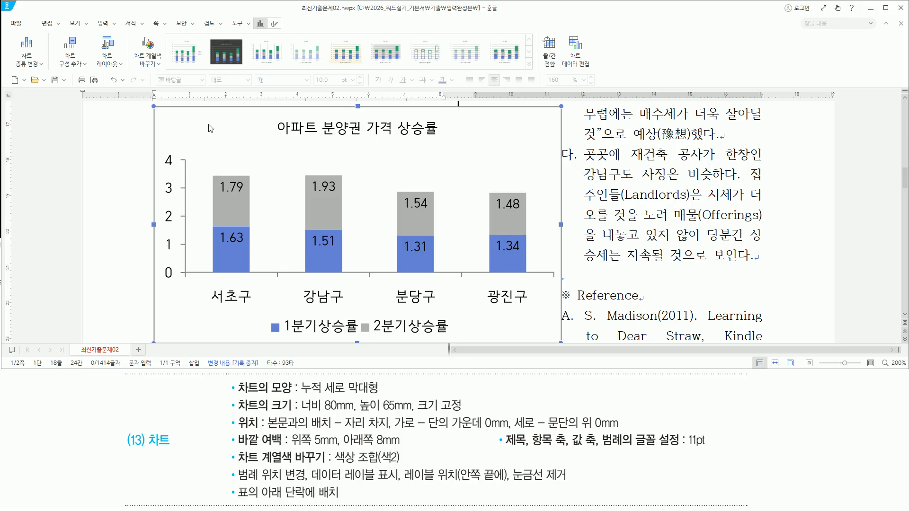
right_click(210, 127)
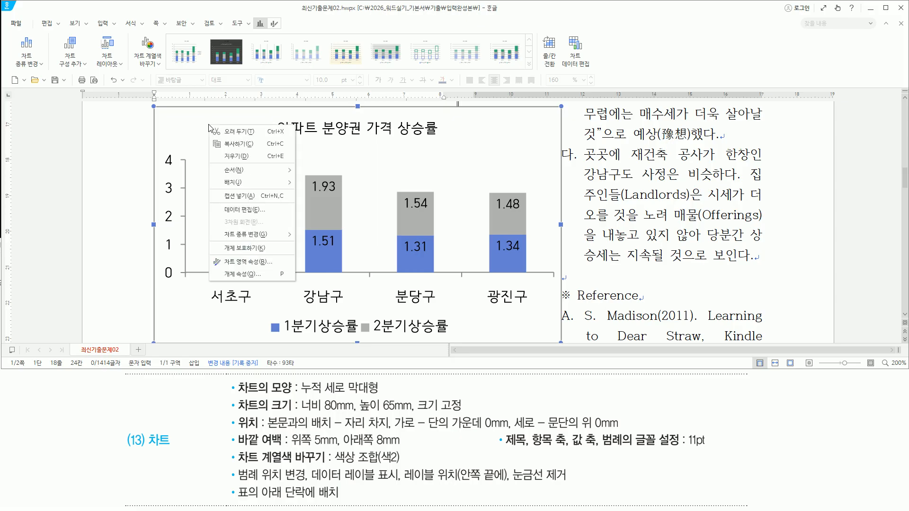
click(265, 272)
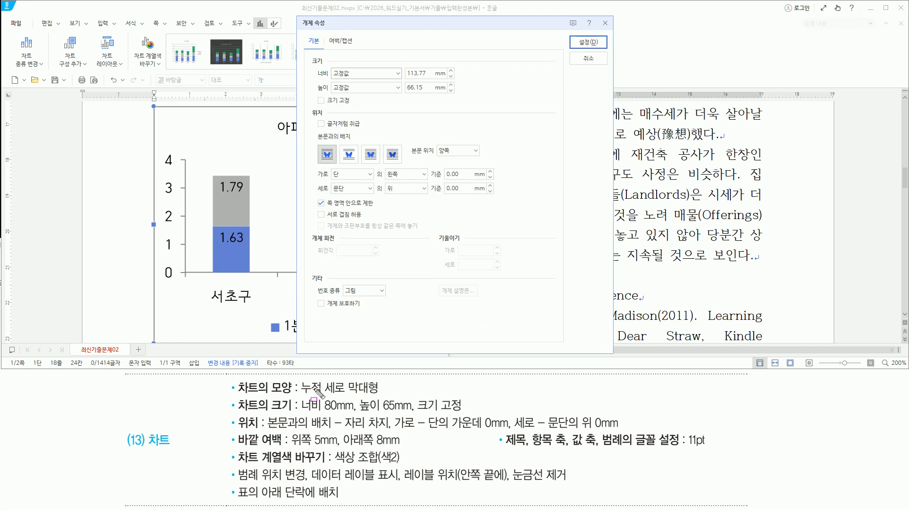
drag(301, 413, 464, 412)
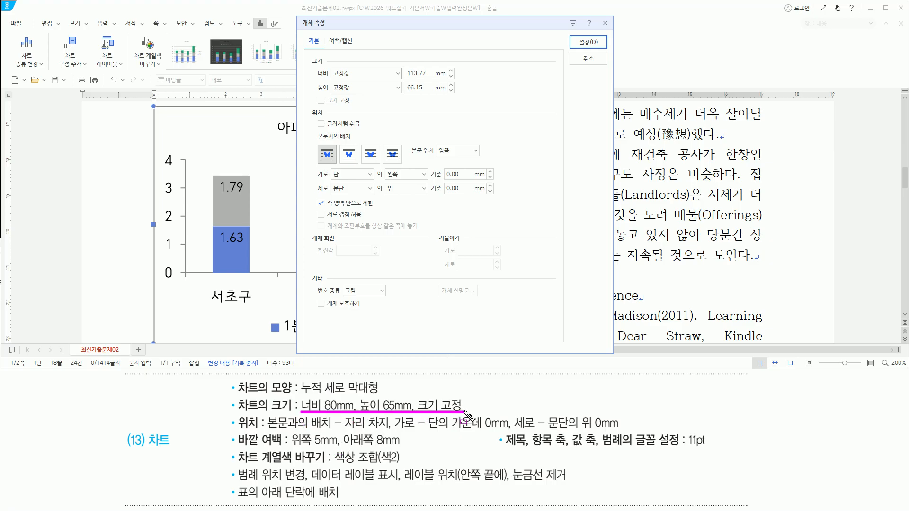
key(Escape)
click(426, 41)
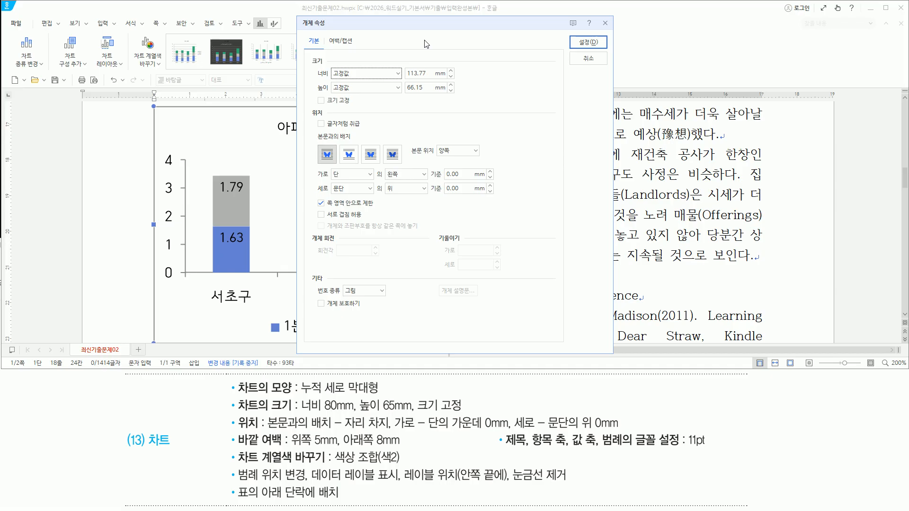
key(Tab)
text(80)
key(Tab)
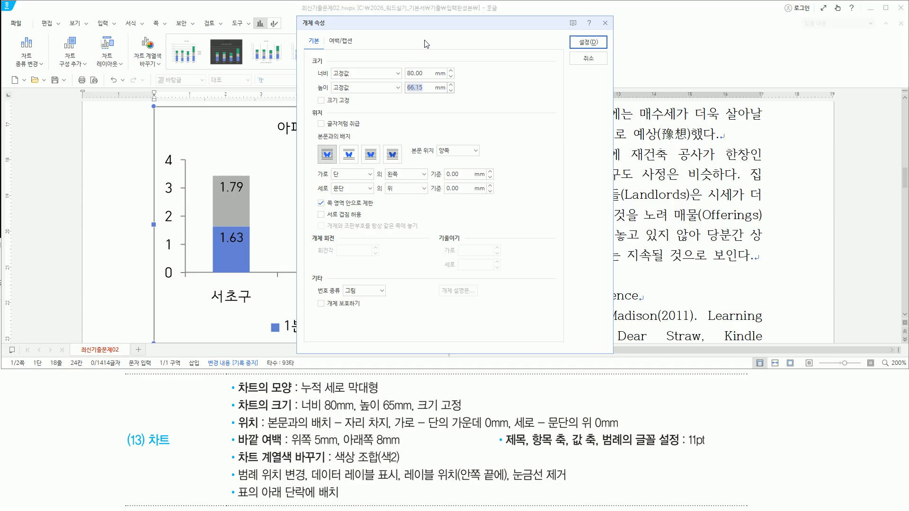
text(65)
key(Tab)
key(space)
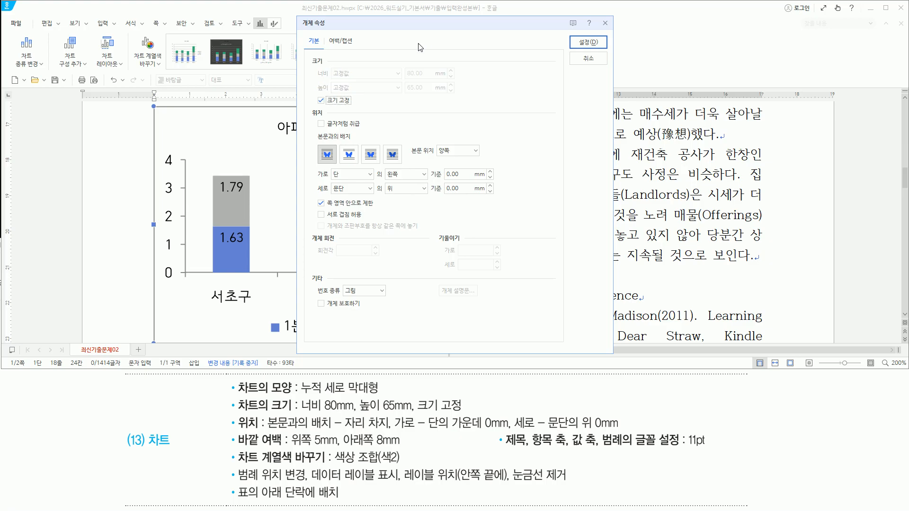
mouse_move(312, 65)
mouse_down()
mouse_move(451, 96)
mouse_move(451, 106)
mouse_up()
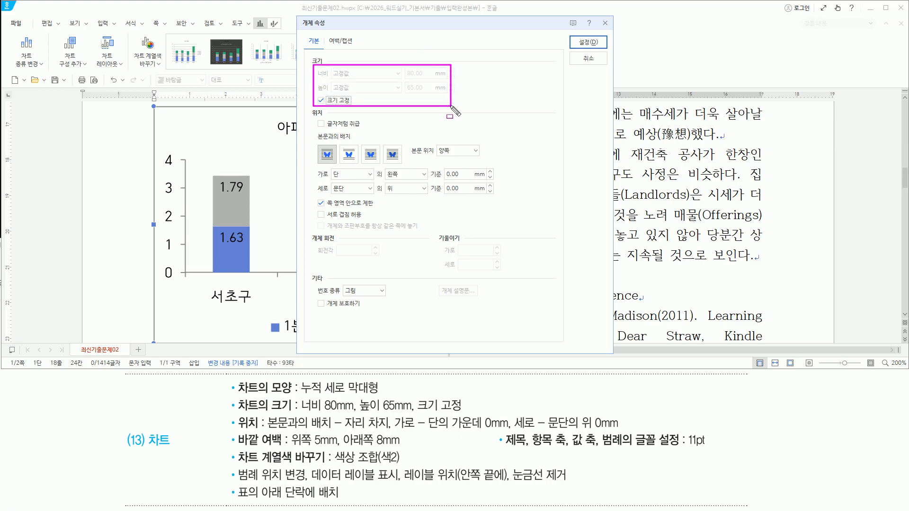
- Set the chart's arrangement with the body text (본문과의 배치) to 자리 차지
drag(268, 429, 386, 430)
drag(338, 144, 357, 163)
key(Escape)
click(351, 159)
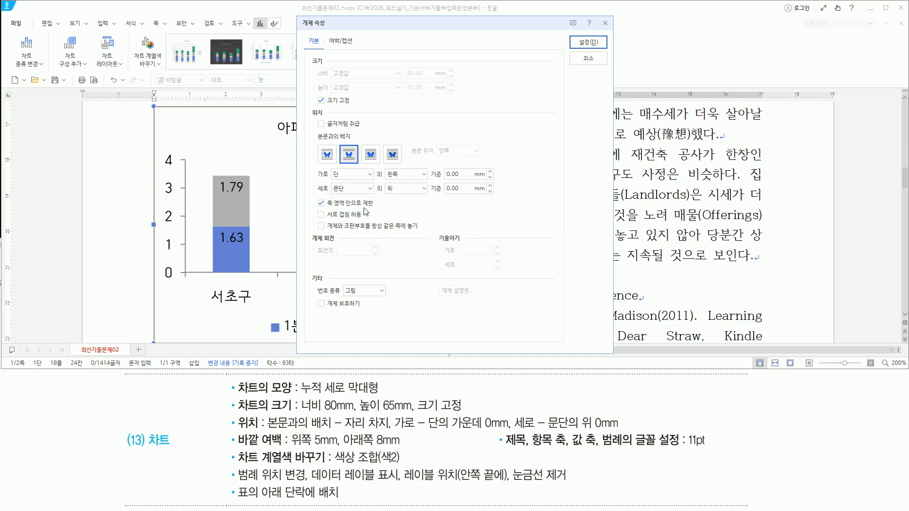
- Set the chart's horizontal position to the centre (가운데) of the column (단), checking both position offsets against the specification
drag(394, 430, 508, 431)
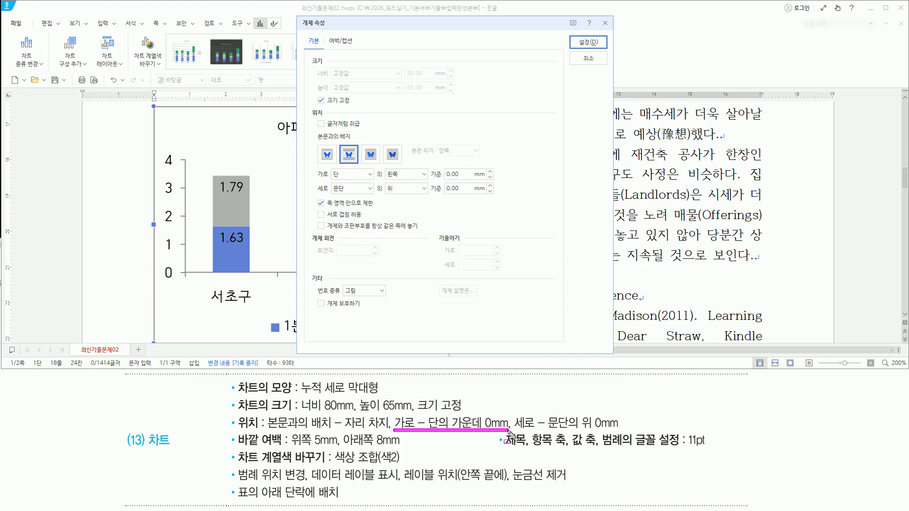
drag(331, 180, 432, 180)
key(Escape)
click(423, 175)
click(396, 199)
drag(330, 180, 489, 185)
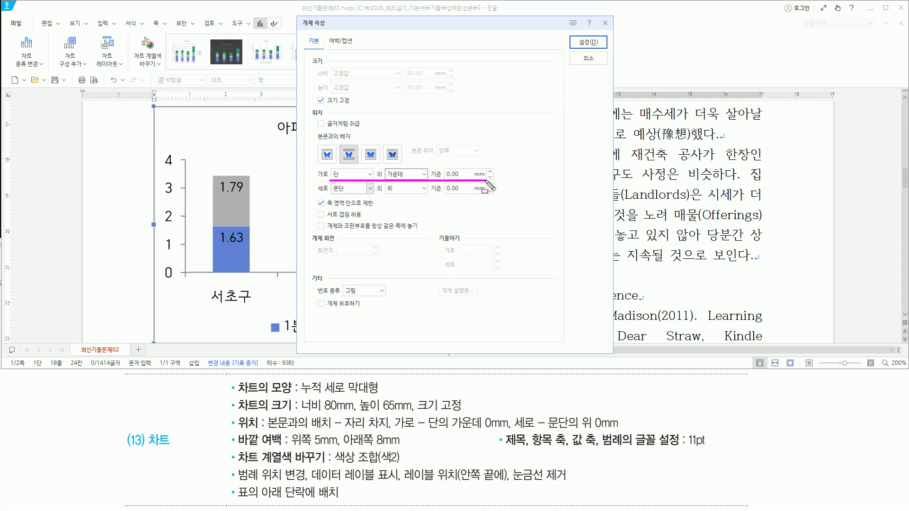
drag(516, 429, 616, 429)
drag(330, 194, 464, 194)
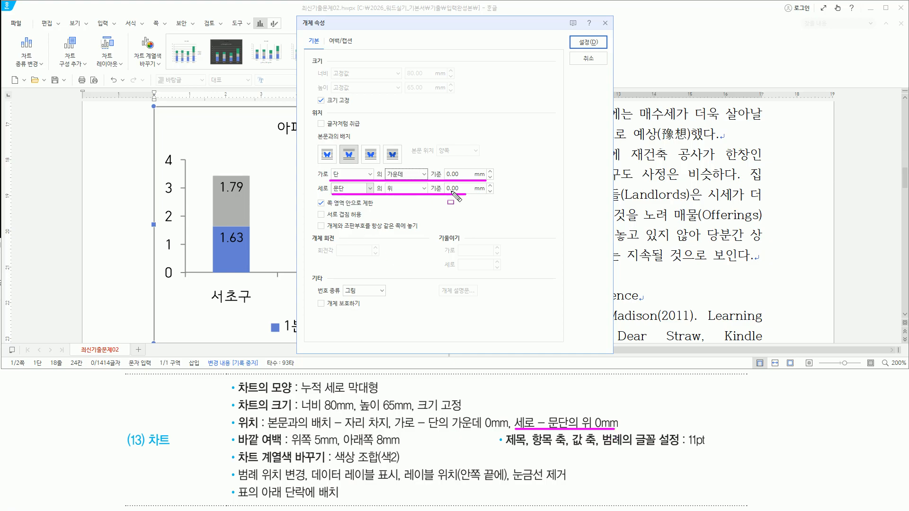
- Set the chart's outer margins to 5 mm above and 8 mm below, and apply the object properties
drag(235, 430, 287, 450)
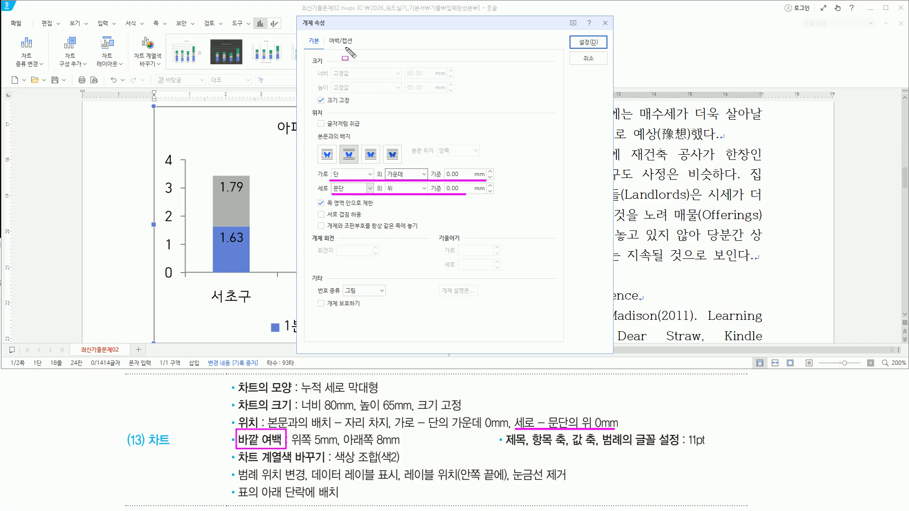
mouse_move(327, 49)
mouse_down()
mouse_move(343, 34)
mouse_move(361, 51)
mouse_up()
key(Escape)
click(344, 44)
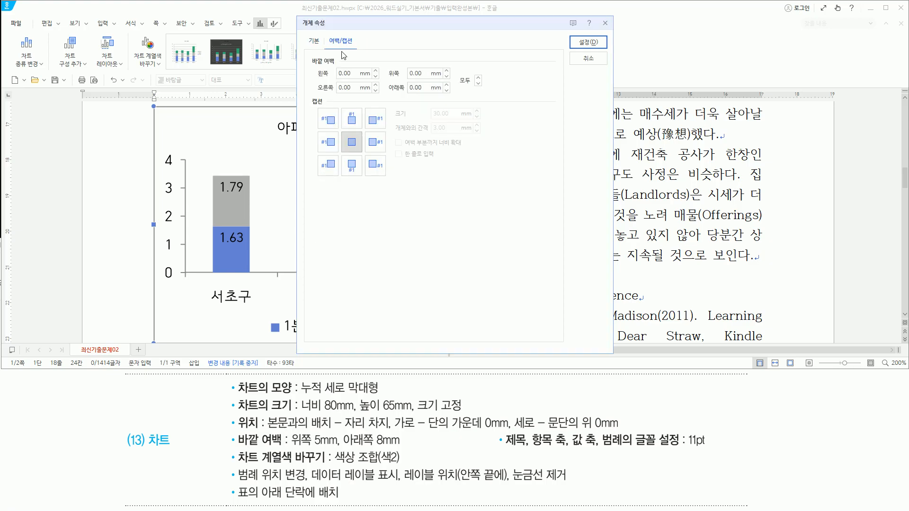
drag(310, 54, 340, 67)
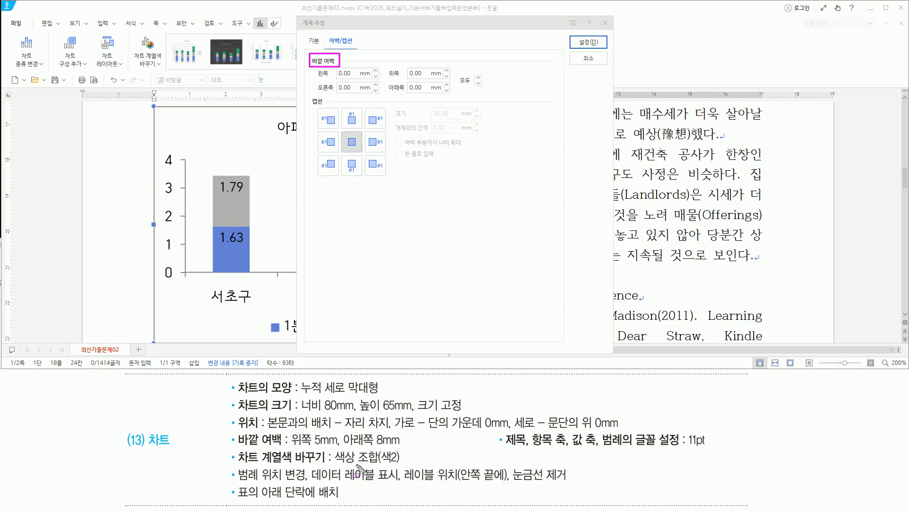
drag(291, 446, 400, 446)
key(Escape)
click(417, 73)
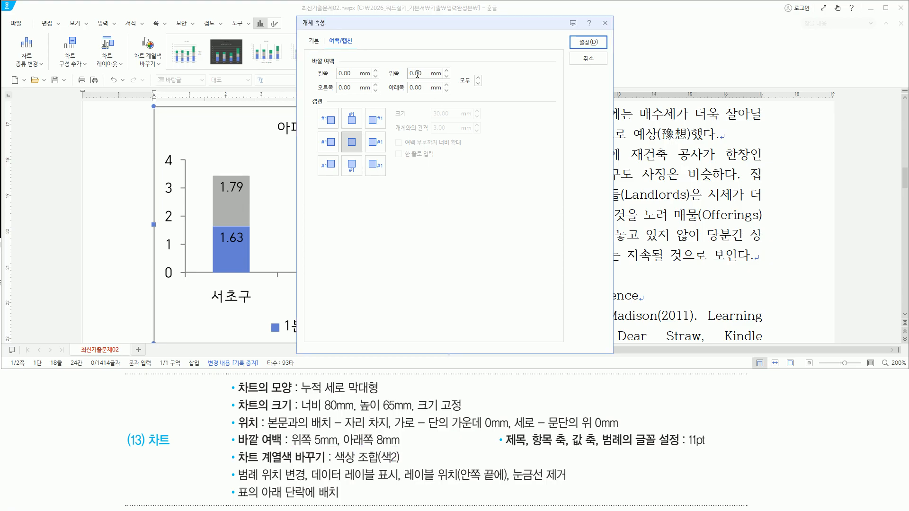
key(Tab)
mouse_move(383, 64)
mouse_down()
mouse_move(408, 92)
mouse_move(434, 95)
mouse_up()
drag(570, 32, 606, 48)
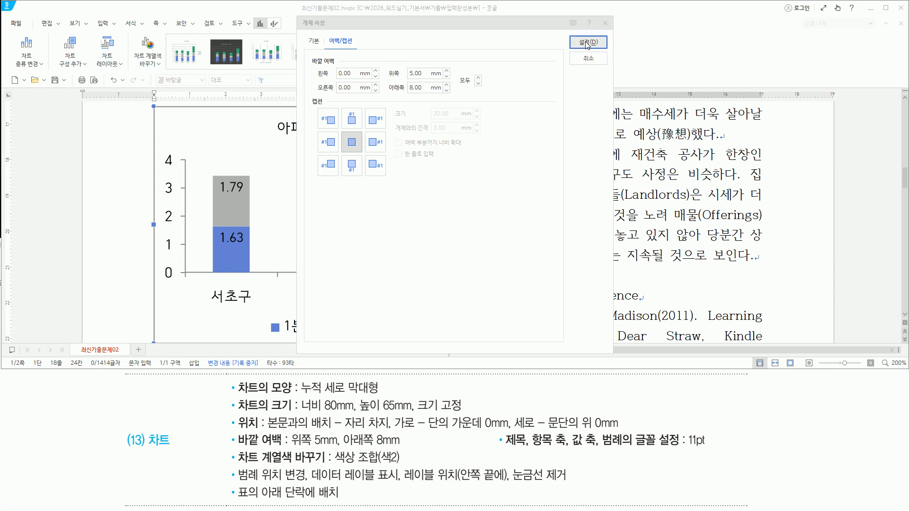
click(589, 42)
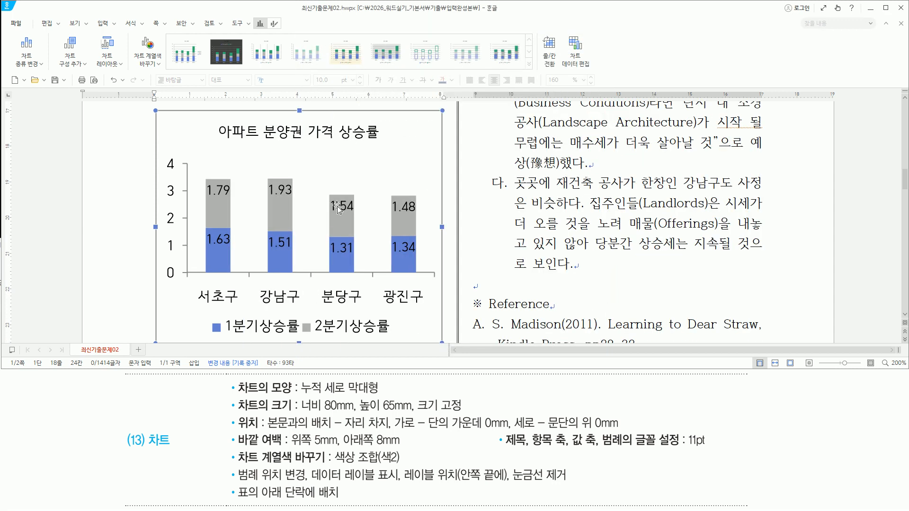
scroll(337, 208, up, 4)
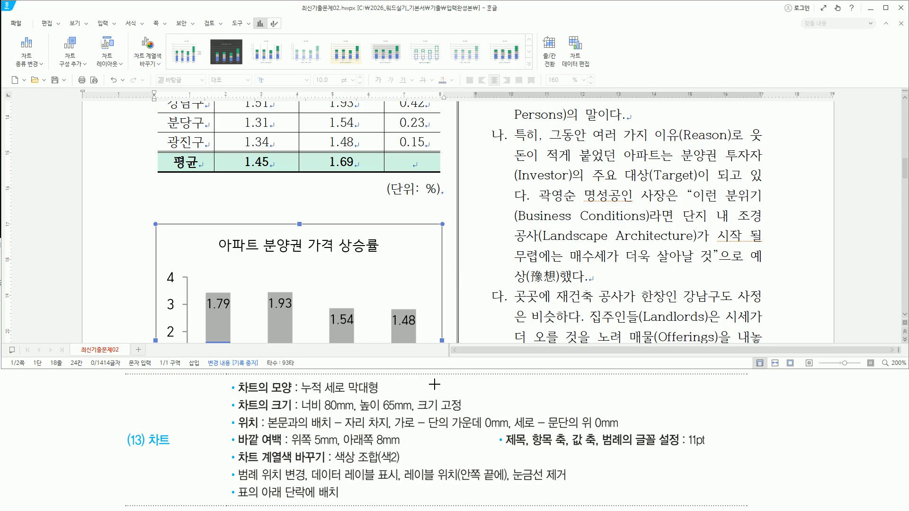
mouse_move(126, 430)
mouse_down()
mouse_move(190, 460)
mouse_move(174, 450)
mouse_up()
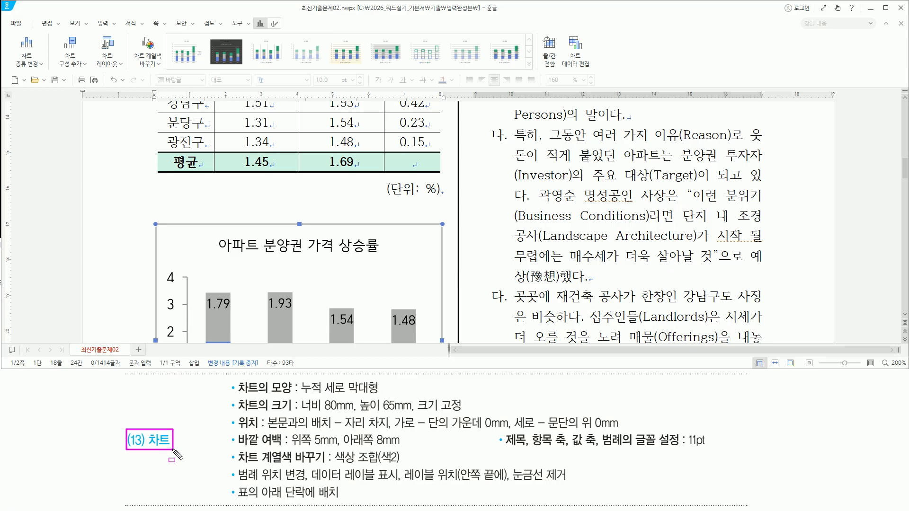
- Move the chart out of its current place and into the empty paragraph below the table by cutting and pasting it
mouse_move(235, 500)
mouse_down()
mouse_move(348, 501)
mouse_move(344, 484)
mouse_up()
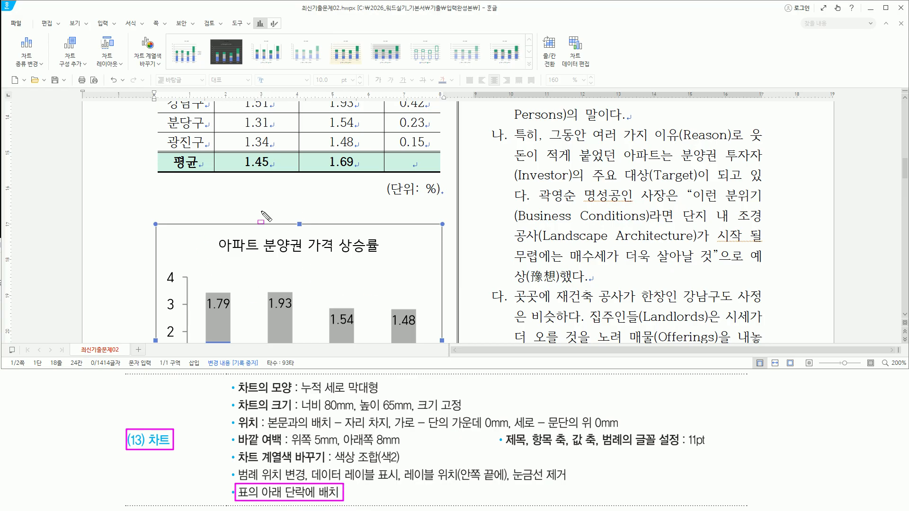
key(Escape)
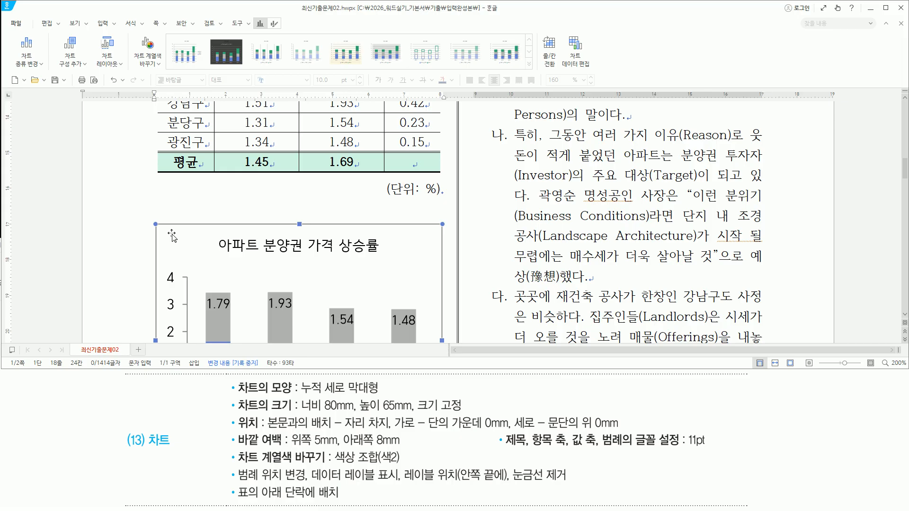
key(ctrl+x)
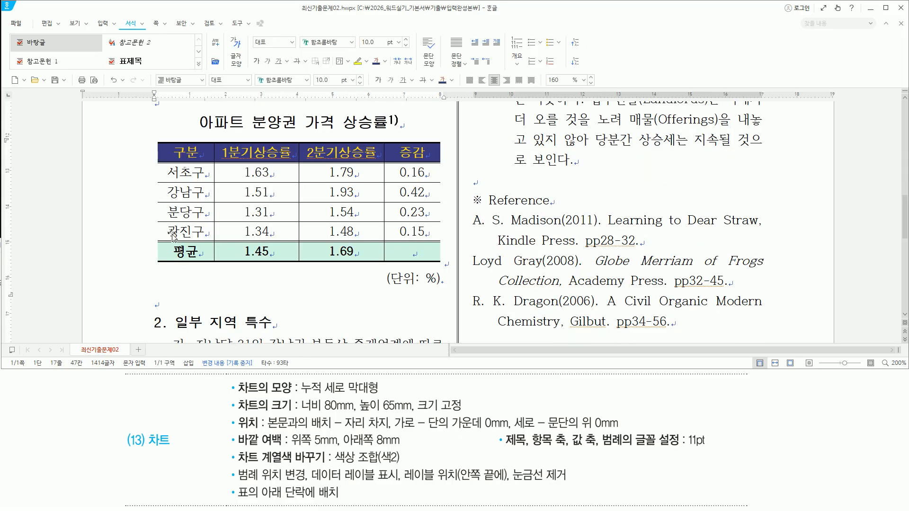
click(177, 302)
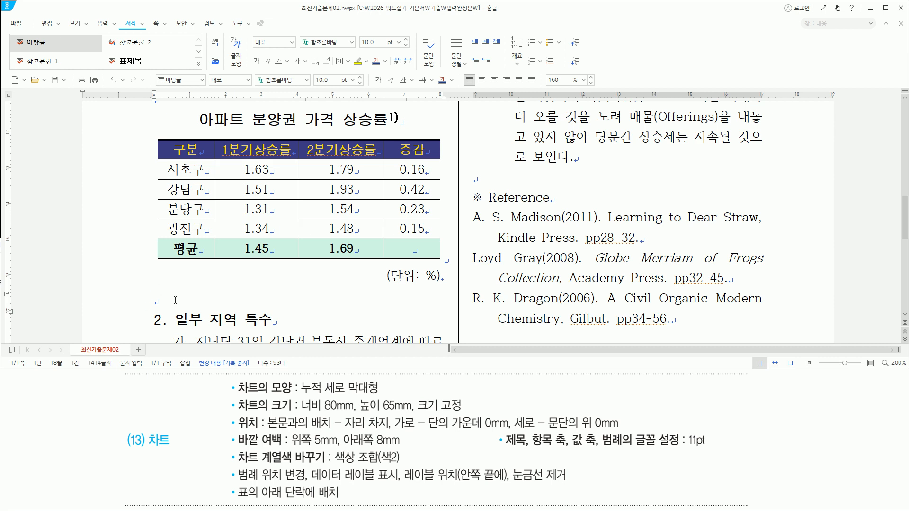
key(ctrl+v)
scroll(220, 294, down, 3)
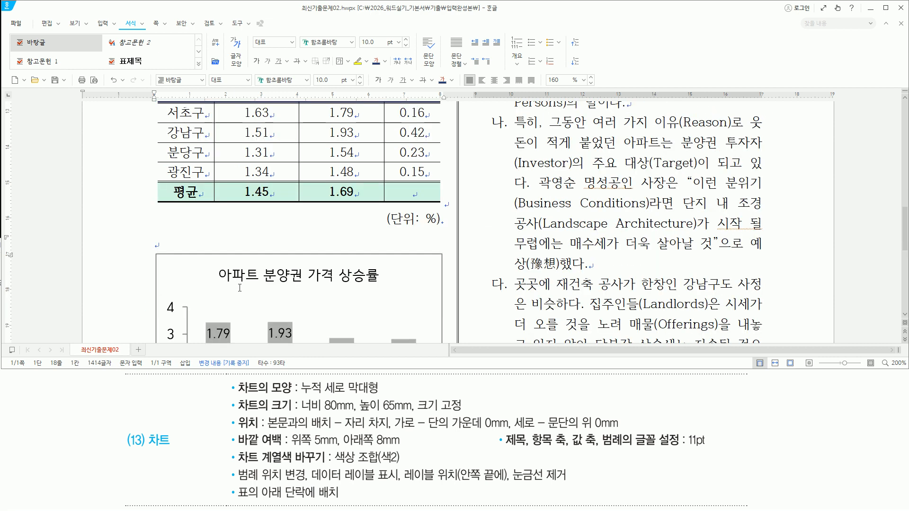
scroll(278, 251, down, 2)
scroll(278, 251, up, 2)
scroll(278, 250, up, 3)
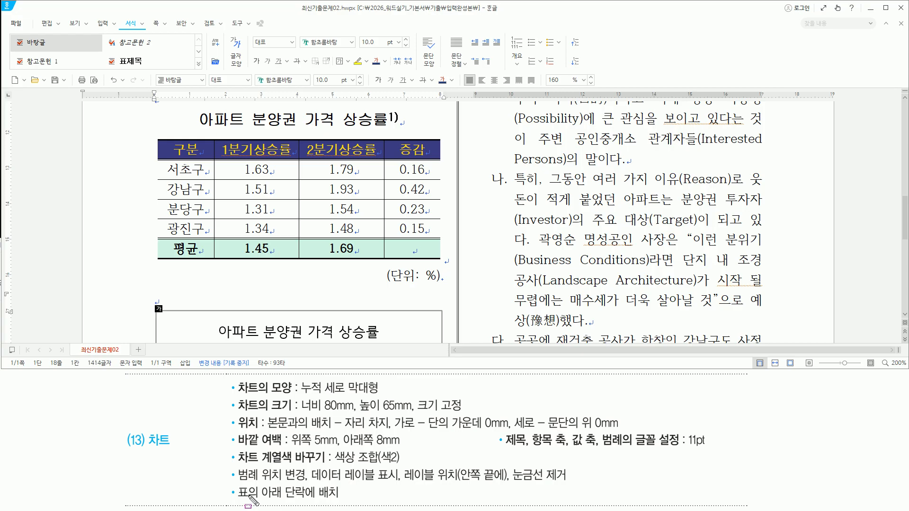
- Check the chart's placement below the table and its title, axes, data labels and legend against the specification and the sample page
drag(234, 499, 344, 498)
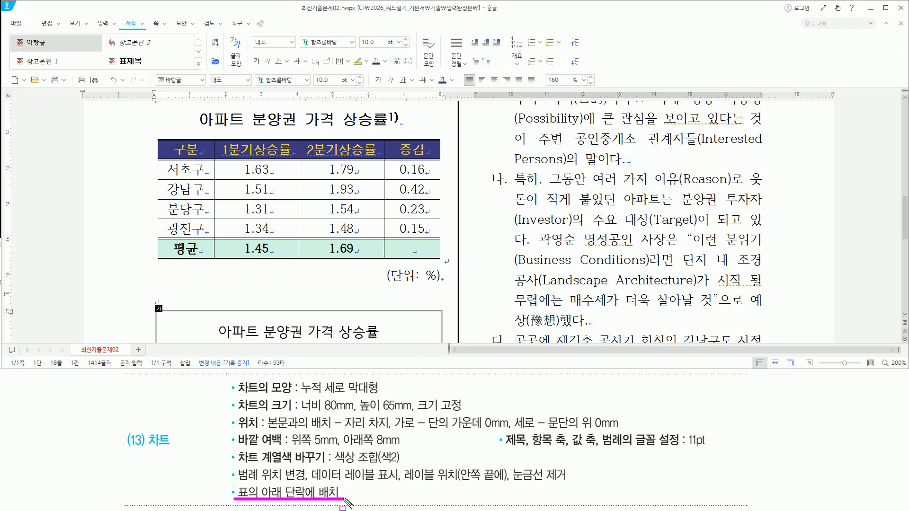
key(Escape)
click(185, 301)
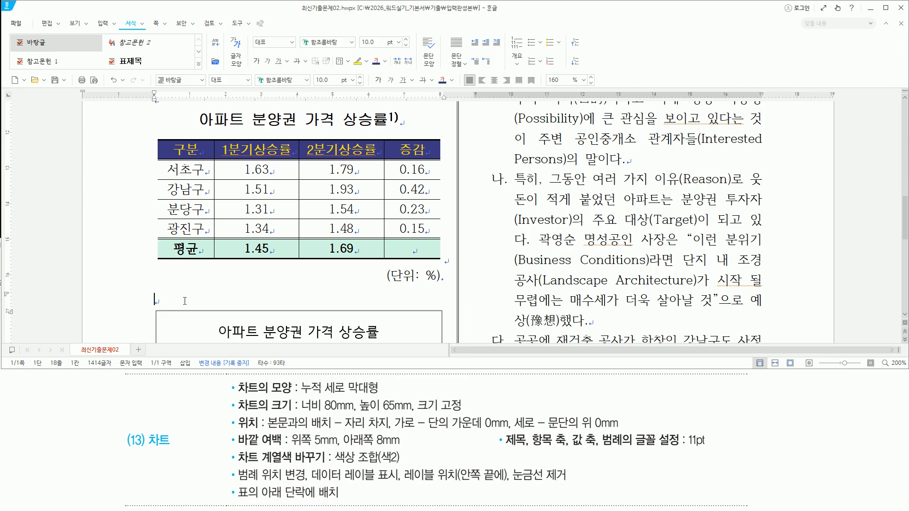
scroll(187, 297, down, 3)
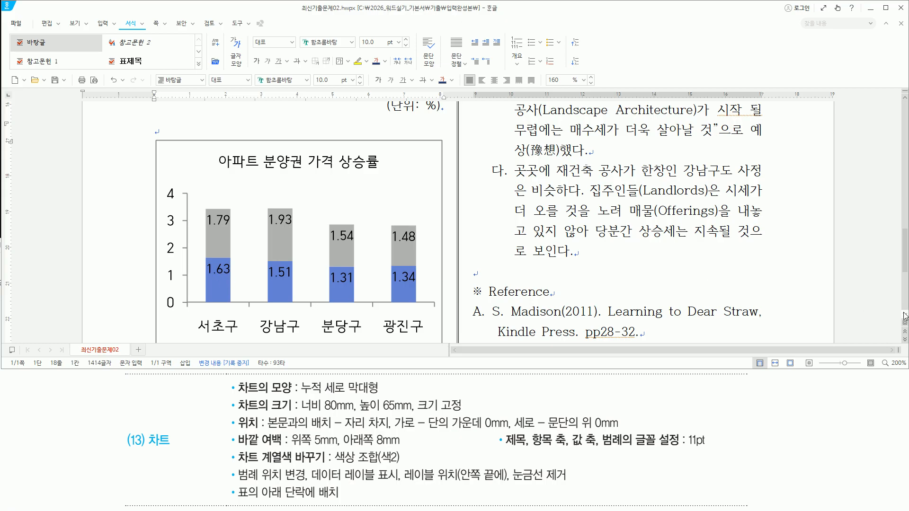
scroll(905, 316, down, 2)
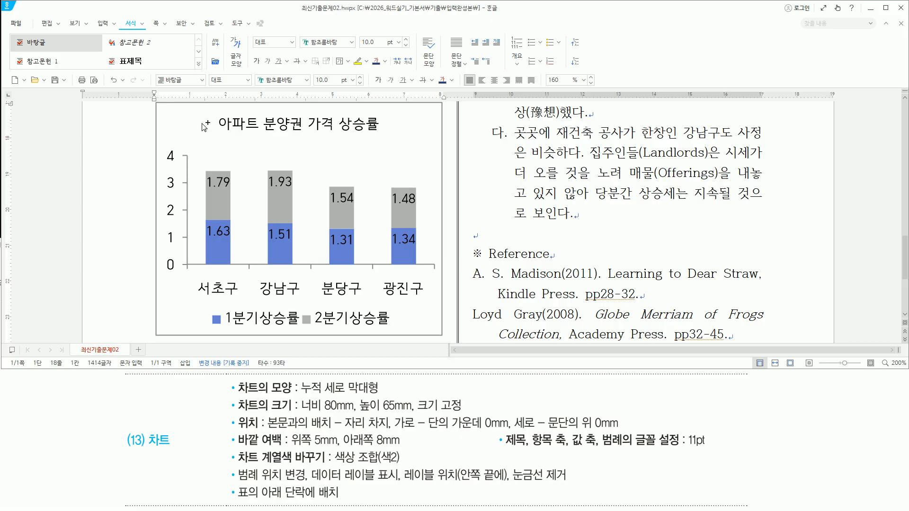
drag(157, 116, 449, 342)
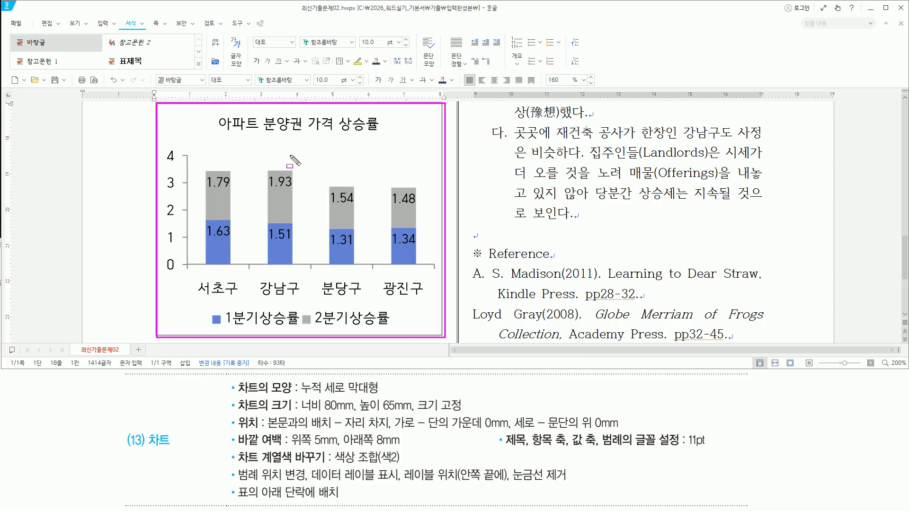
drag(214, 132, 379, 133)
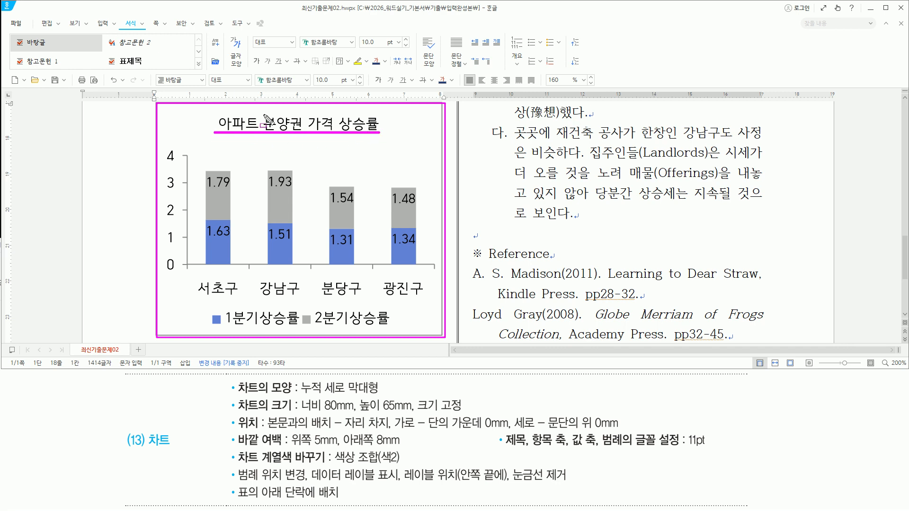
mouse_move(164, 145)
mouse_down()
mouse_move(178, 274)
mouse_move(428, 297)
mouse_up()
drag(207, 312, 406, 329)
mouse_move(190, 152)
mouse_down()
mouse_move(277, 234)
mouse_move(427, 261)
mouse_up()
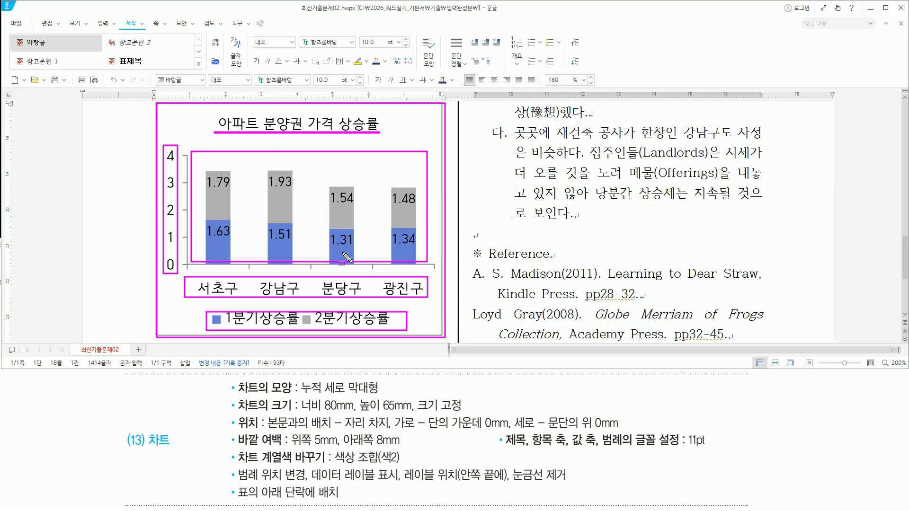
click(75, 243)
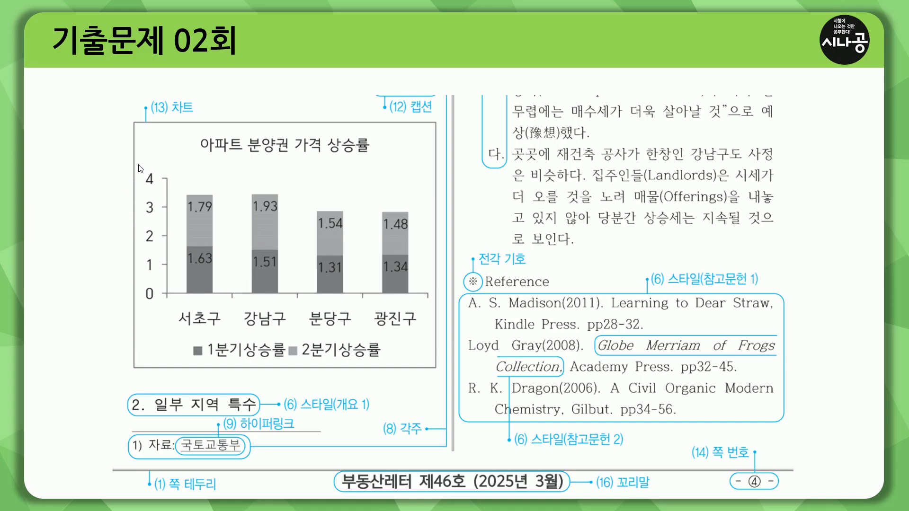
drag(109, 369, 448, 369)
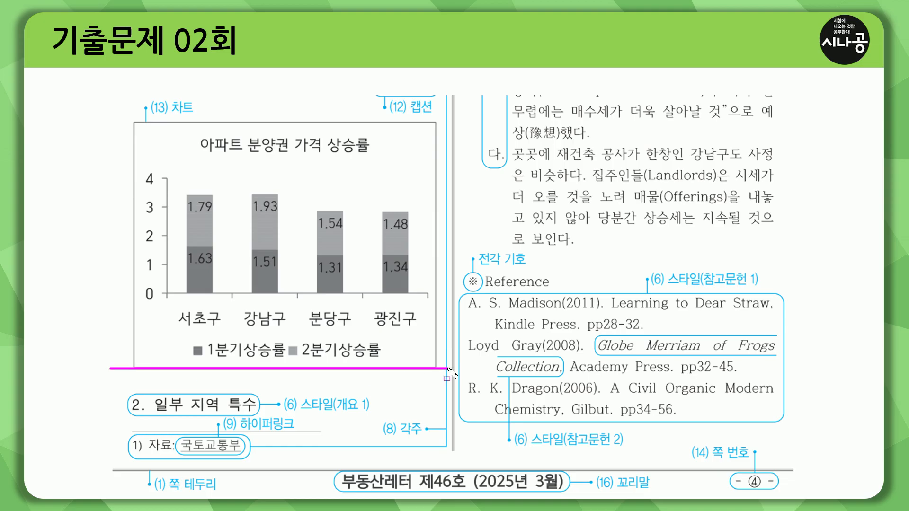
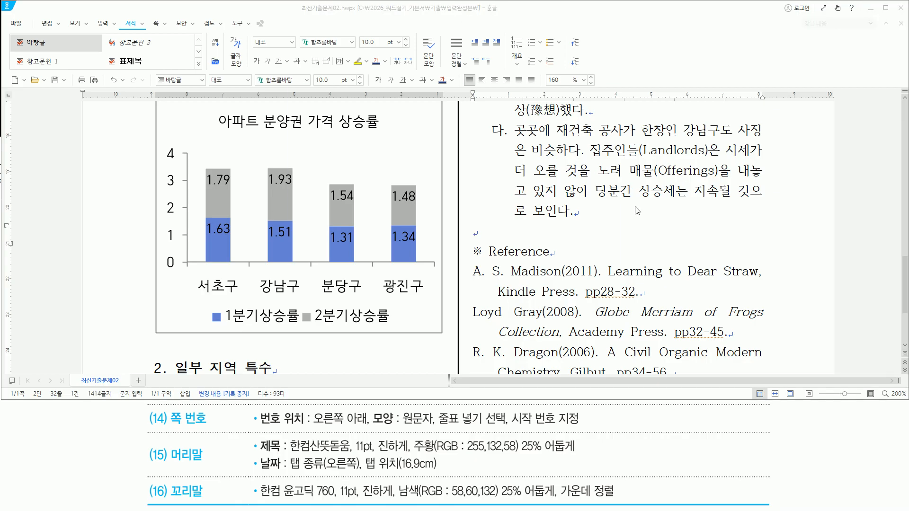
- Create a header (머리말) for both pages (양쪽) without a preset layout and enter the title 부동산 소식
key(ctrl+n)
key(h)
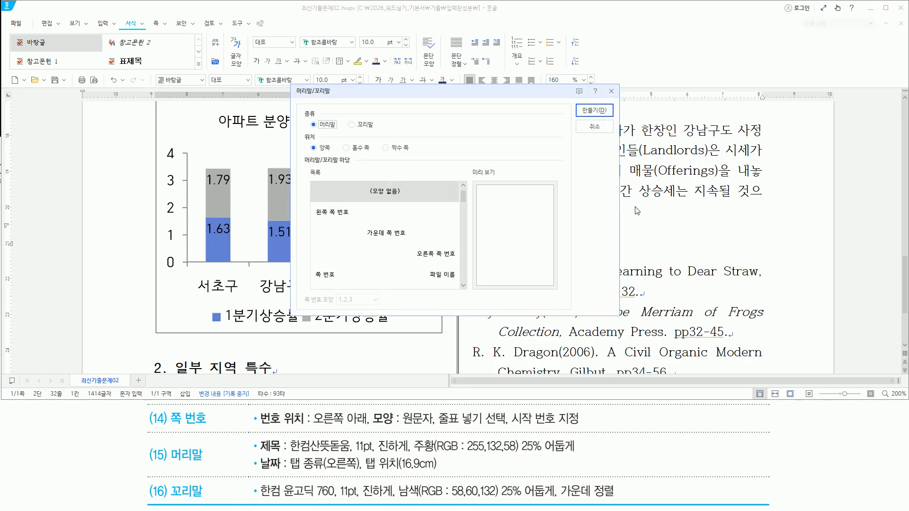
key(Return)
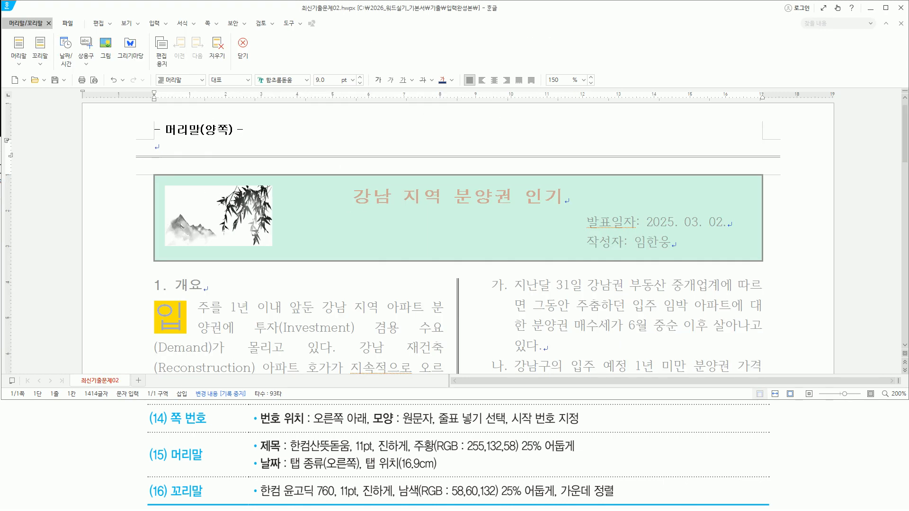
key(Hangul)
text(부동산 소식)
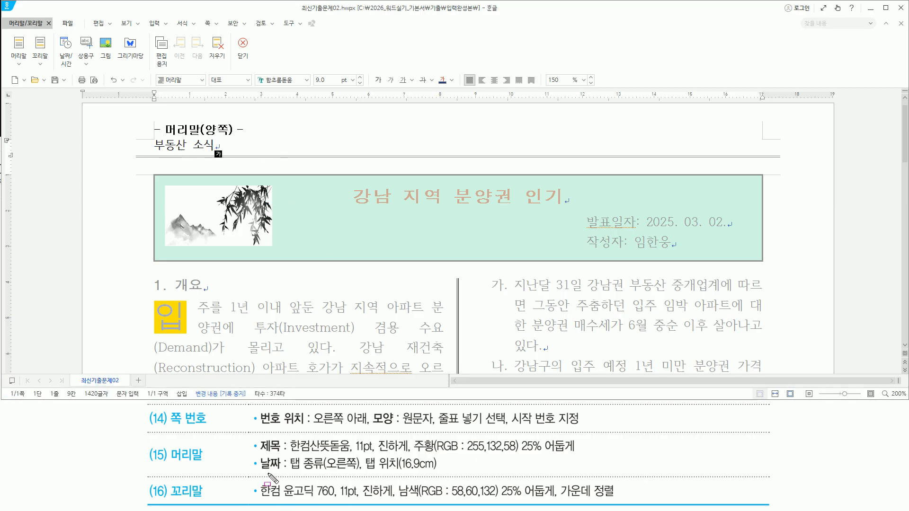
- Add a tab after the header title and enter the date 2025-03-01
drag(256, 453, 282, 472)
drag(164, 464, 201, 463)
drag(288, 471, 441, 472)
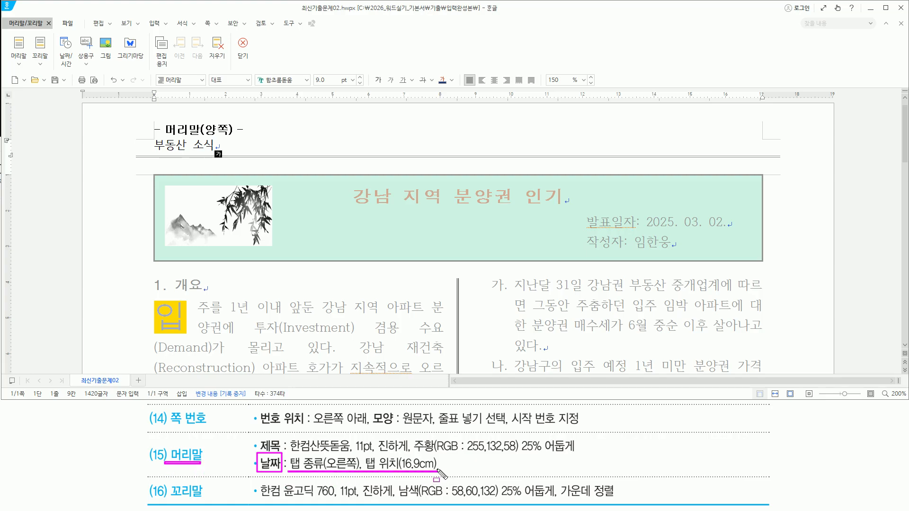
key(Escape)
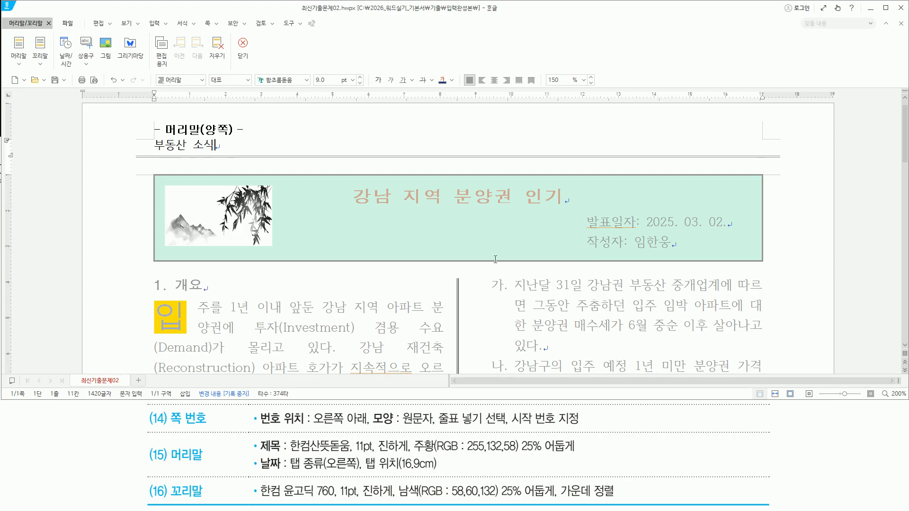
key(Tab)
text(2025-03-01)
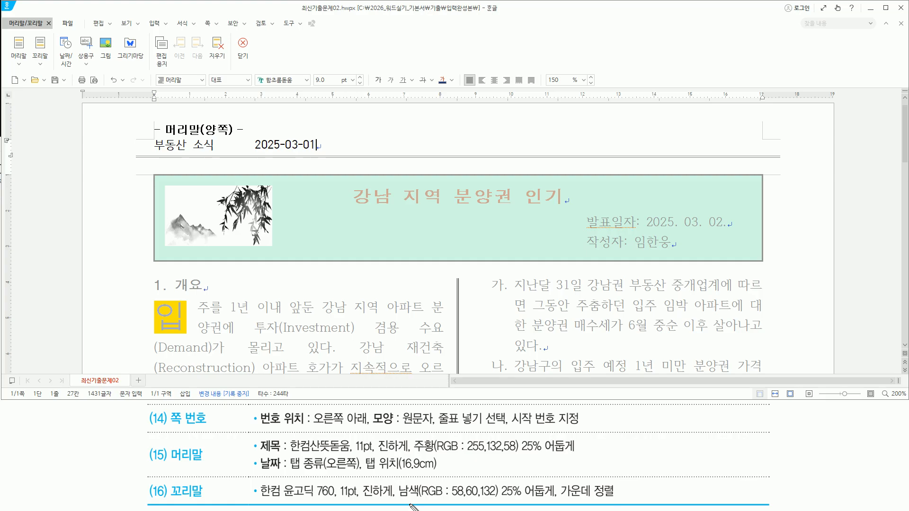
- Open the tab settings (탭 설정) of the header line's paragraph shape and set the tab type to 오른쪽
drag(287, 472, 326, 472)
mouse_move(394, 476)
mouse_down()
mouse_move(444, 473)
mouse_move(443, 455)
mouse_up()
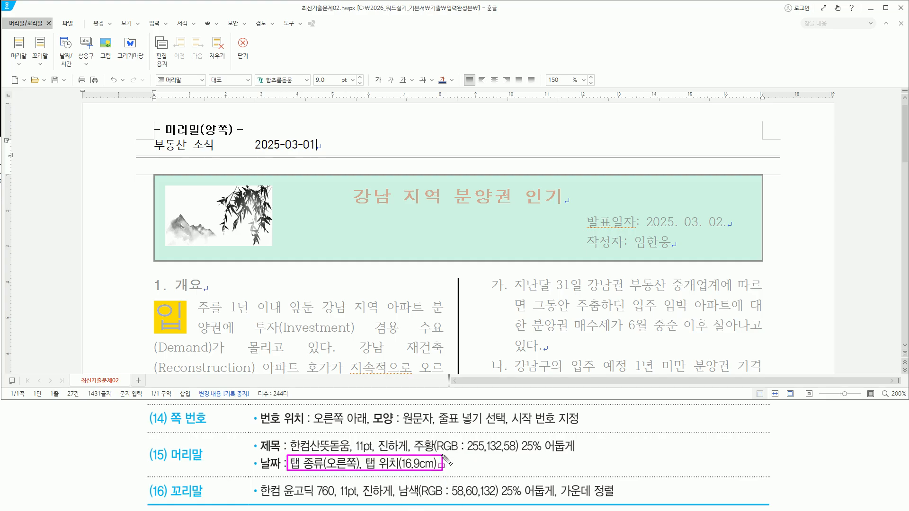
key(Escape)
click(319, 148)
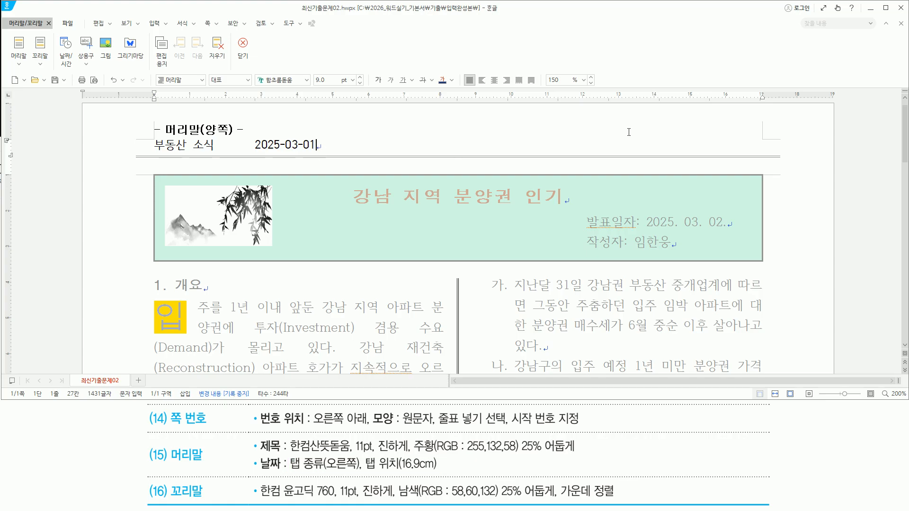
key(alt+t)
drag(327, 48, 401, 64)
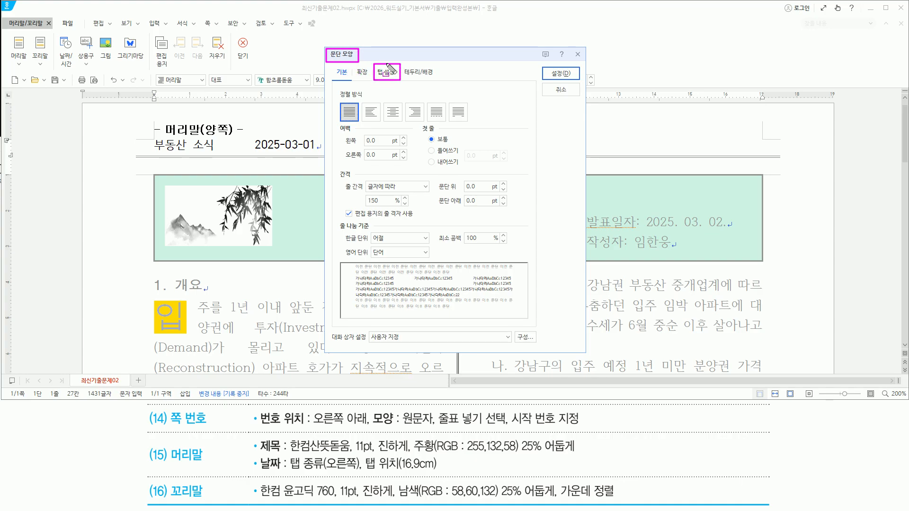
key(Escape)
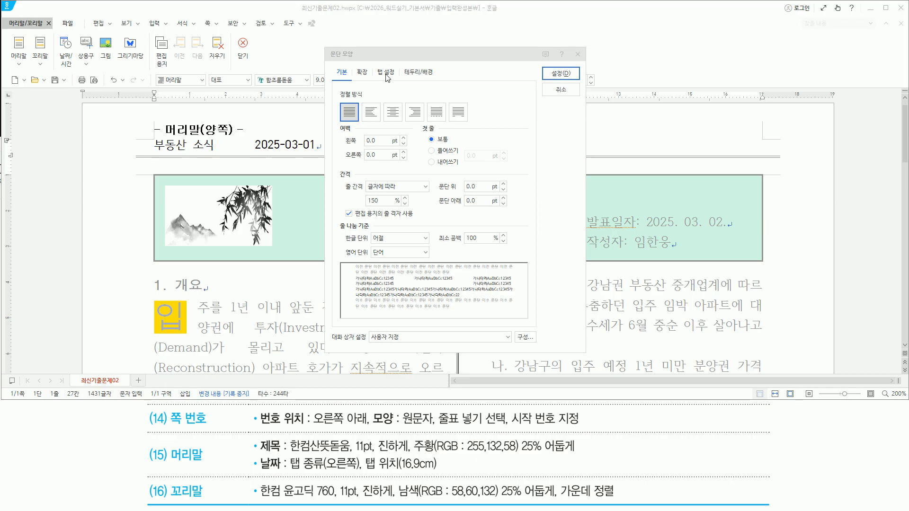
click(387, 74)
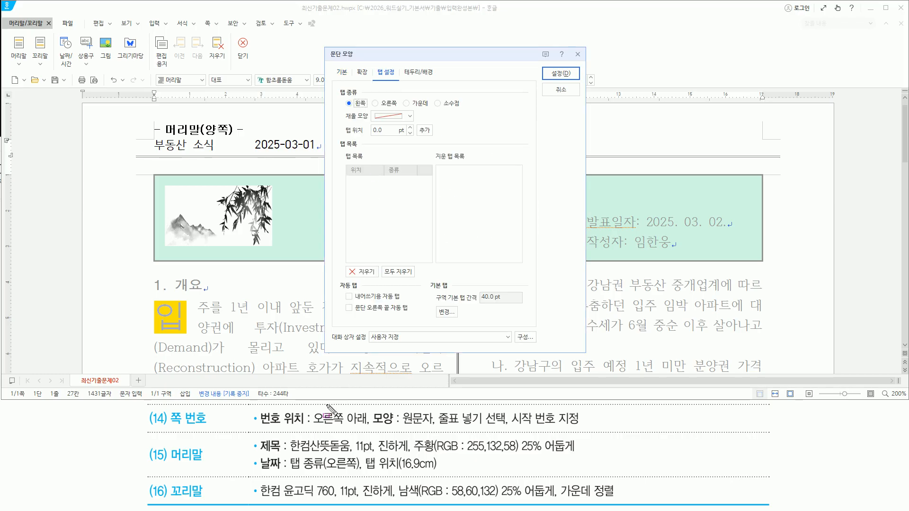
drag(289, 472, 362, 471)
key(Escape)
click(375, 103)
- Set the tab position to 16.9 cm, add it to the tab list and apply the paragraph shape to the header line
drag(364, 472, 437, 471)
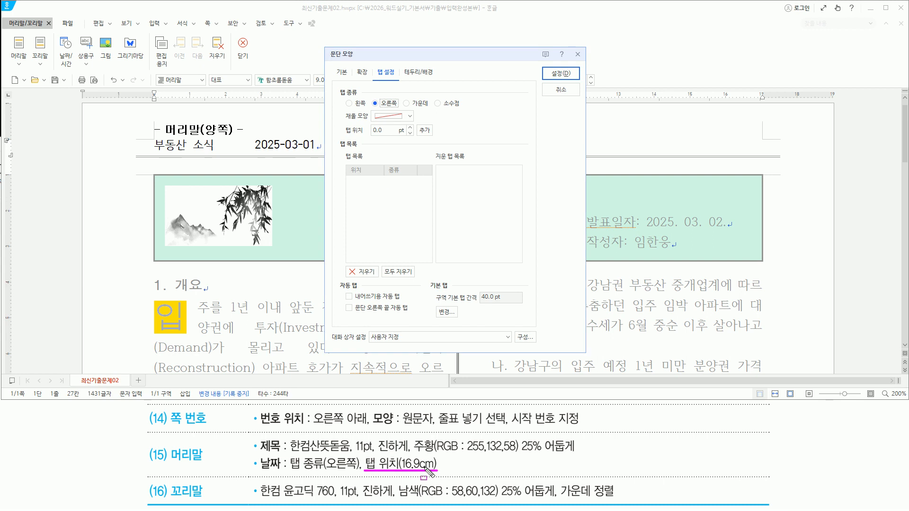
drag(398, 126, 399, 127)
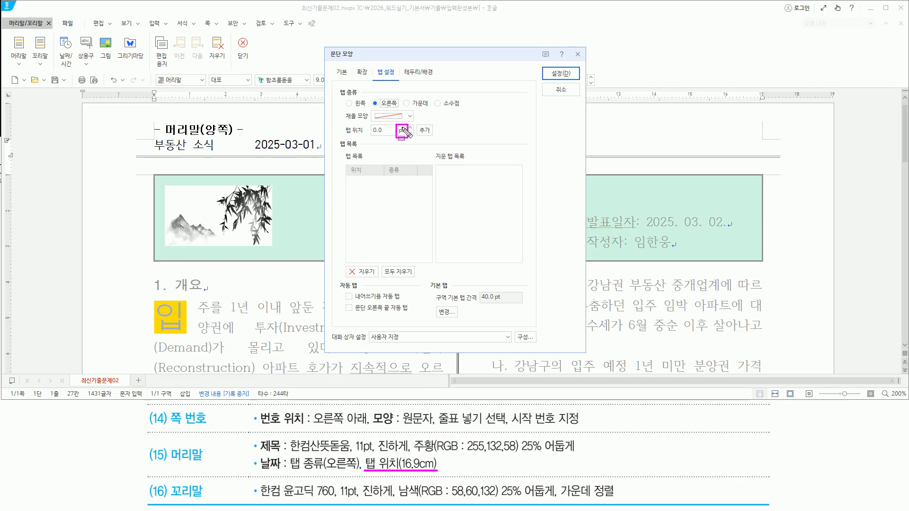
click(401, 130)
click(390, 161)
text(16)
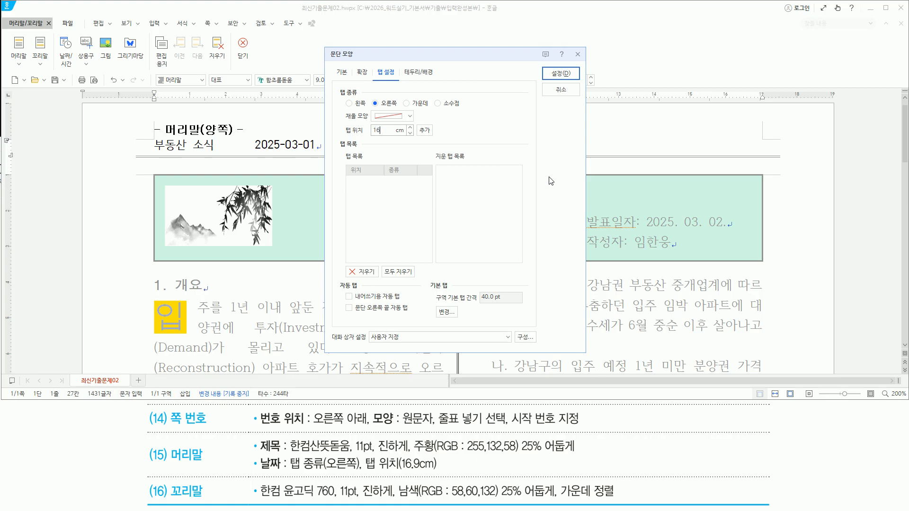
text(.9)
drag(367, 134, 406, 135)
drag(415, 122, 438, 139)
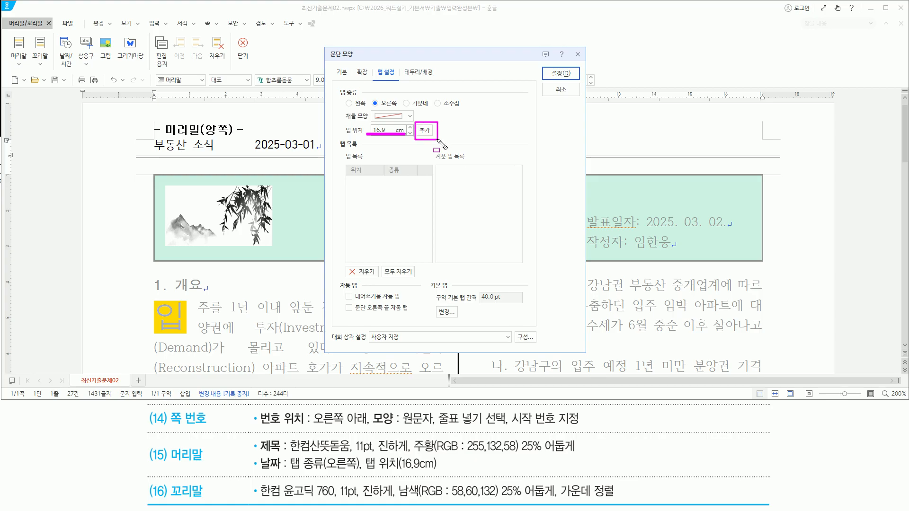
click(425, 131)
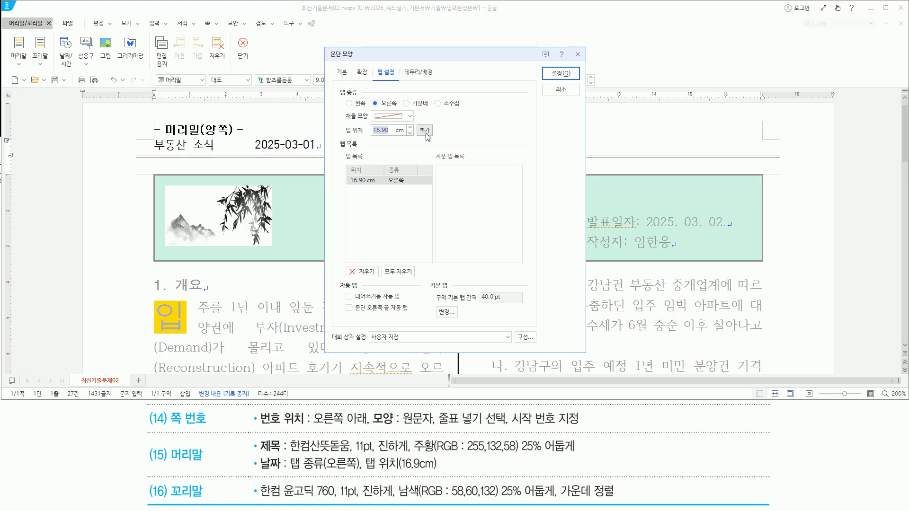
mouse_move(346, 173)
mouse_down()
mouse_move(406, 196)
mouse_move(418, 188)
mouse_up()
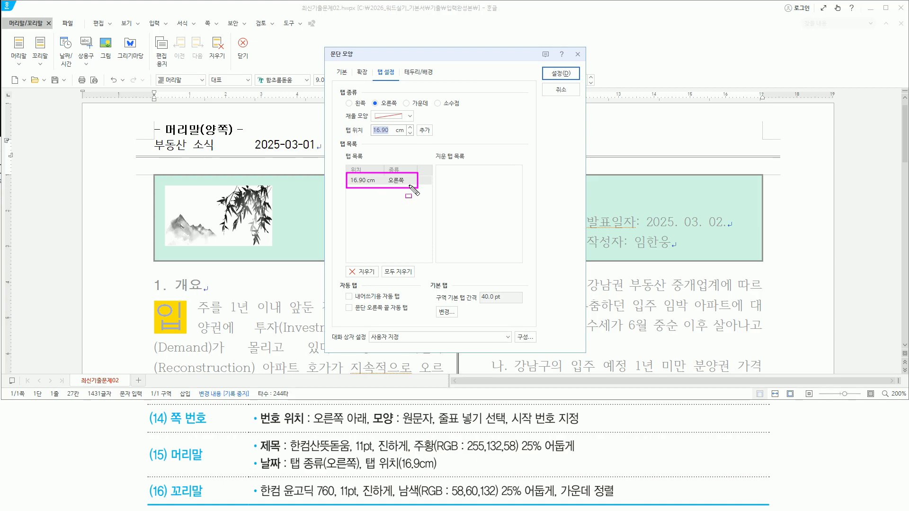
drag(549, 67, 572, 81)
key(Escape)
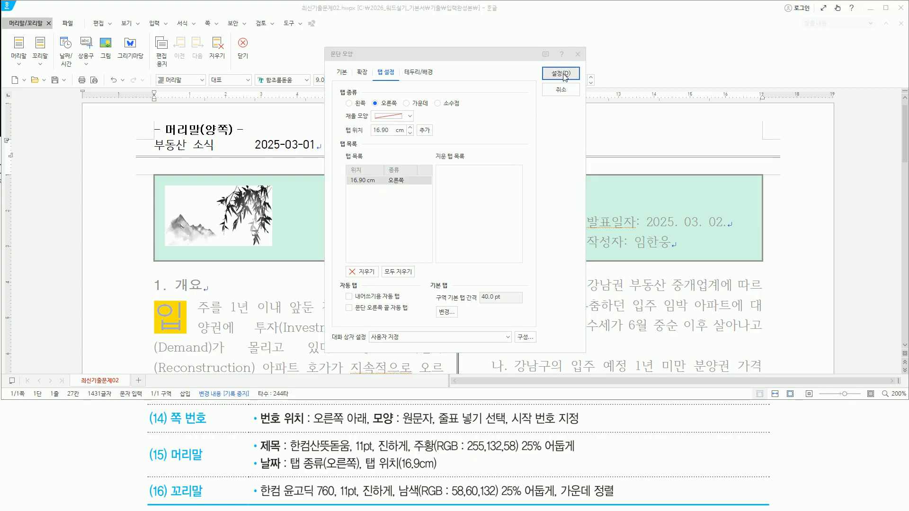
click(565, 75)
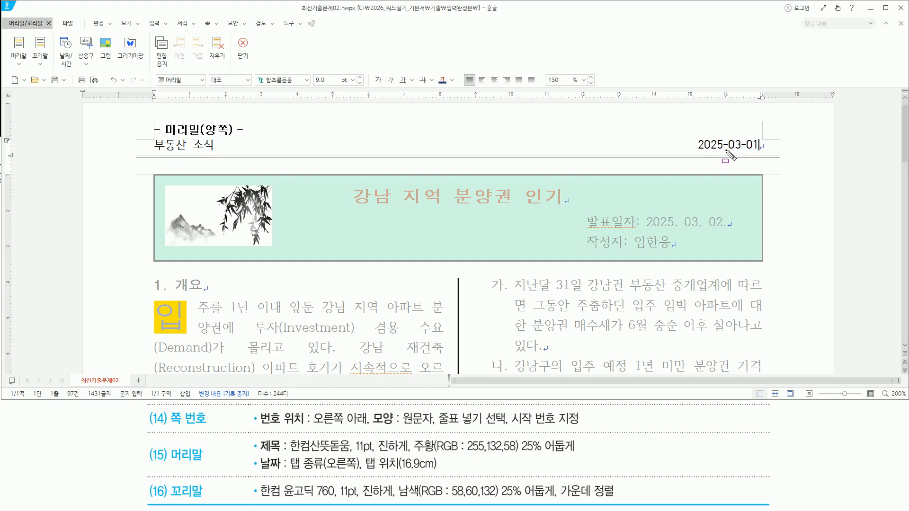
mouse_move(696, 152)
mouse_down()
mouse_move(760, 152)
mouse_move(760, 139)
mouse_up()
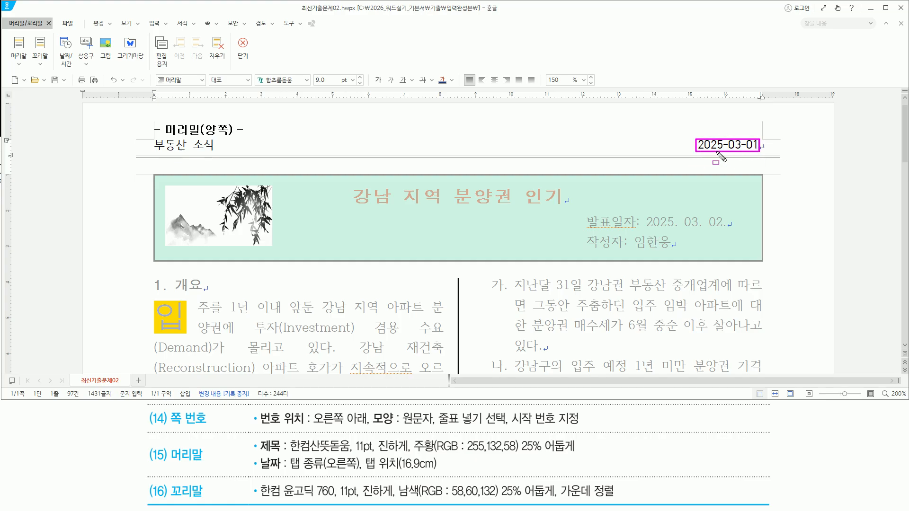
drag(260, 465, 448, 465)
mouse_move(258, 456)
mouse_down()
mouse_move(258, 435)
mouse_move(287, 456)
mouse_up()
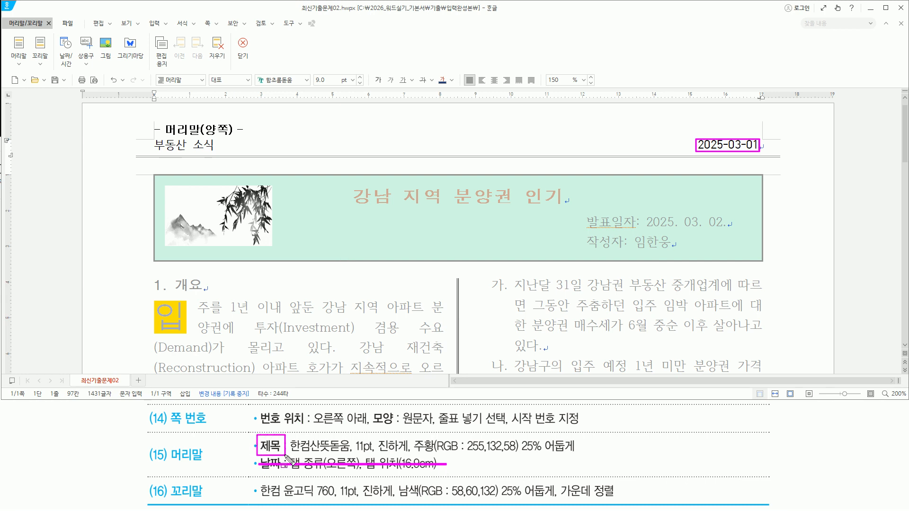
- Select the header title 부동산 소식 and set its font to 한컴산뜻돋움 in its character shape (글자 모양)
mouse_move(156, 139)
mouse_down()
mouse_move(166, 151)
mouse_move(214, 153)
mouse_move(148, 148)
mouse_up()
key(Escape)
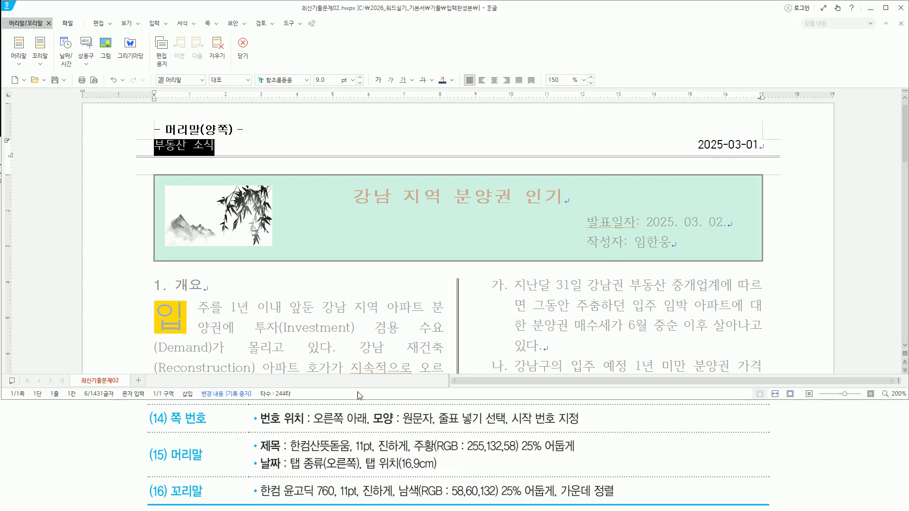
drag(285, 453, 577, 453)
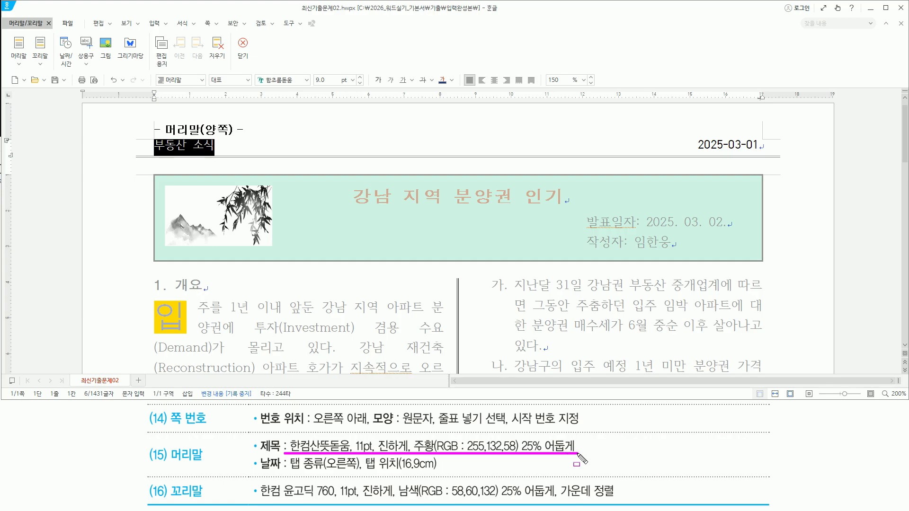
key(Escape)
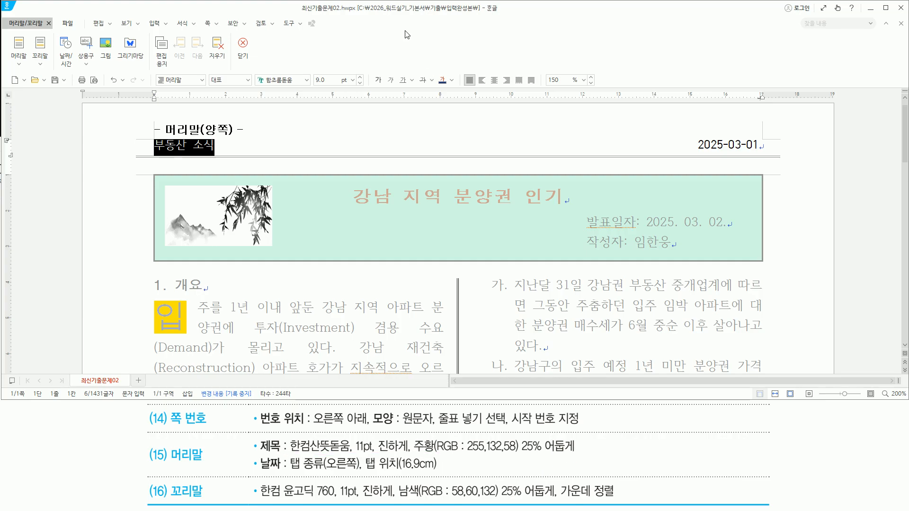
key(alt+l)
text(한ㅋ)
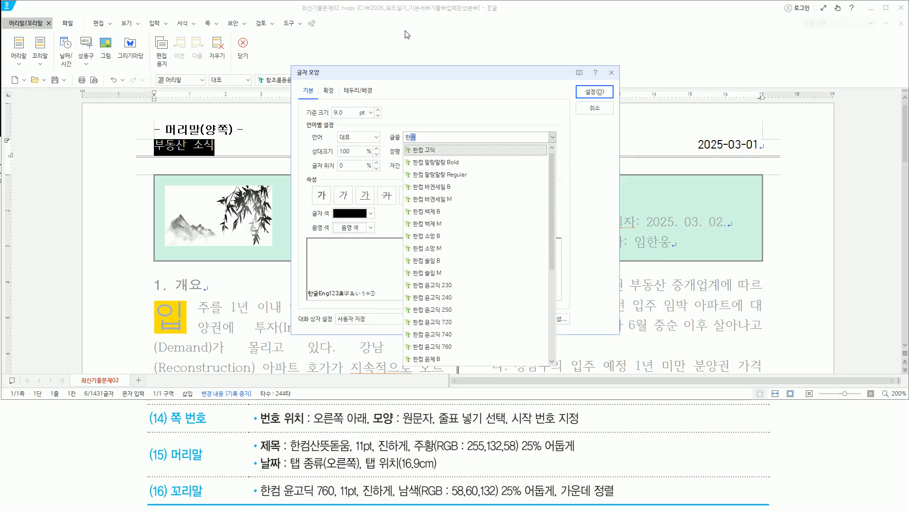
text(컴산뜨돋우)
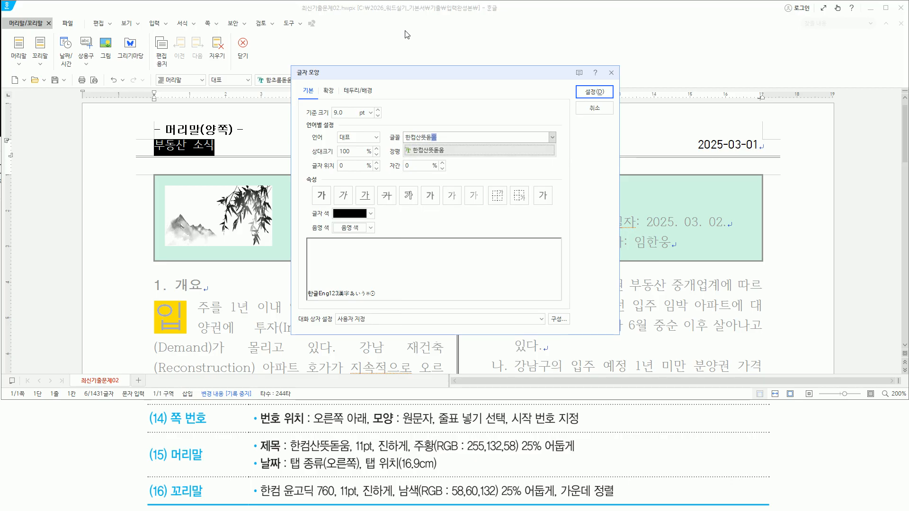
key(Return)
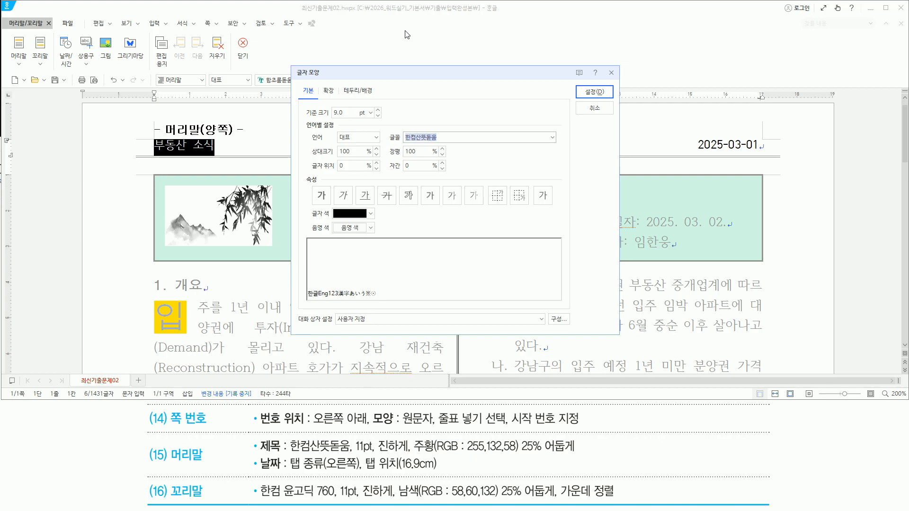
- Set the header title to 11 pt, bold, in 주황(RGB: 255,132,58) 25% 어둡게, and apply the character shape
key(alt)
text(z11)
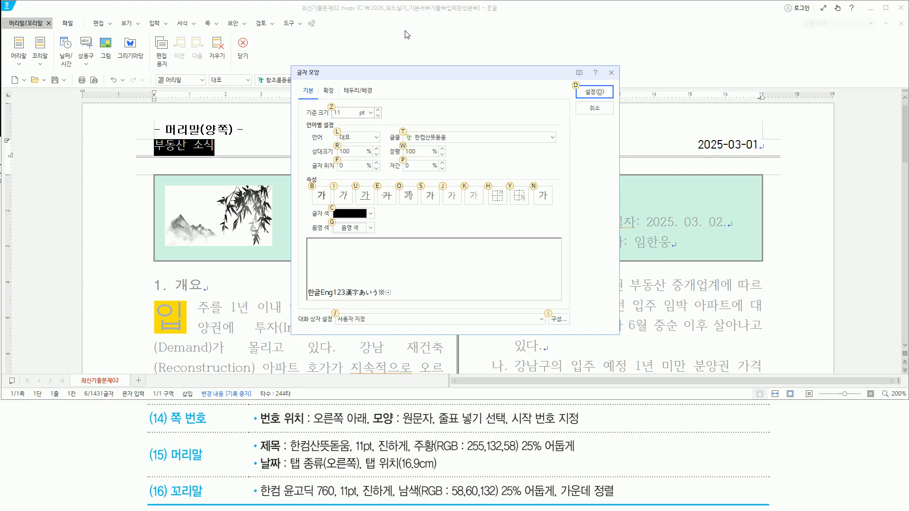
key(alt+b)
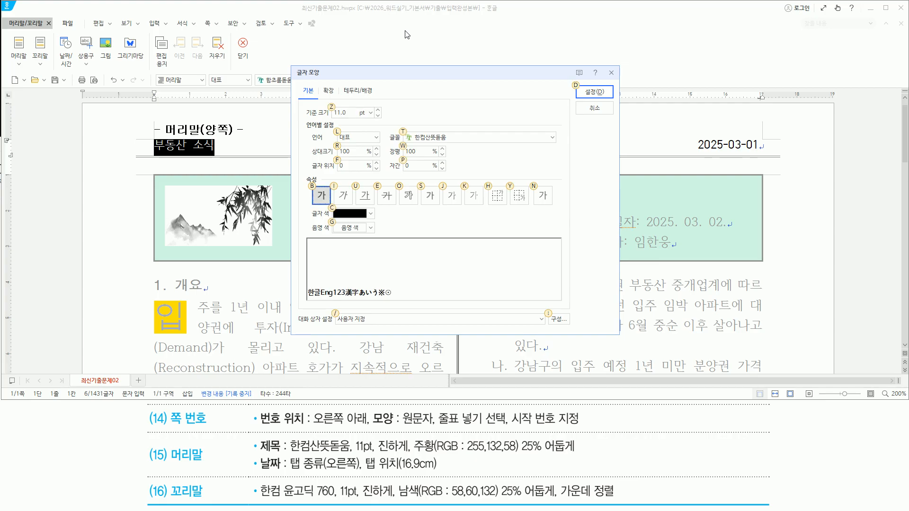
click(356, 214)
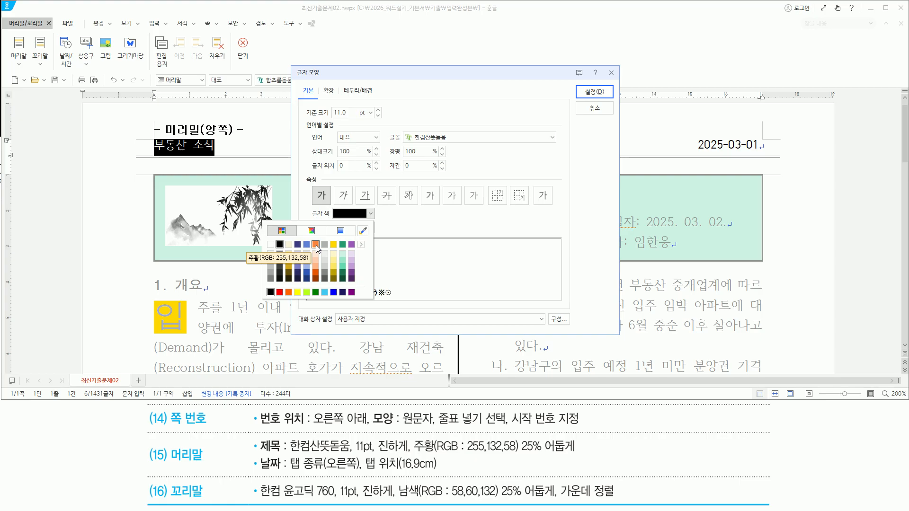
click(315, 275)
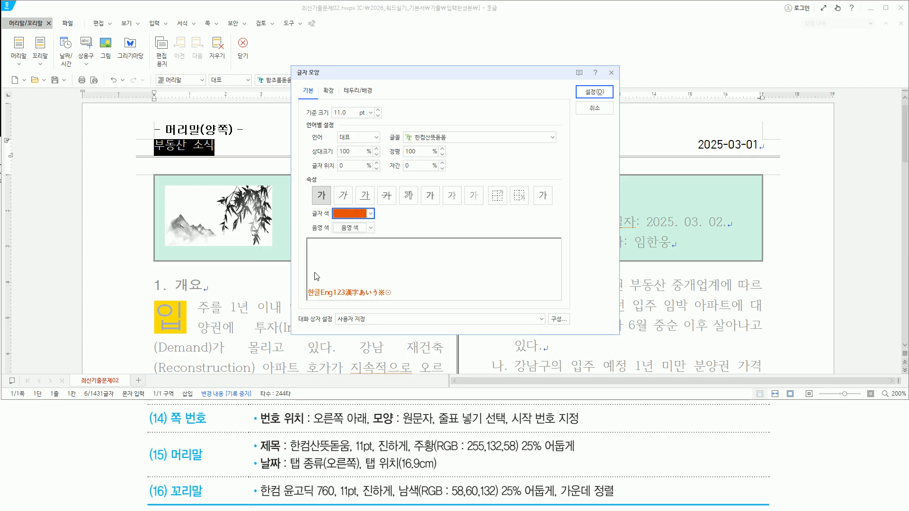
click(600, 94)
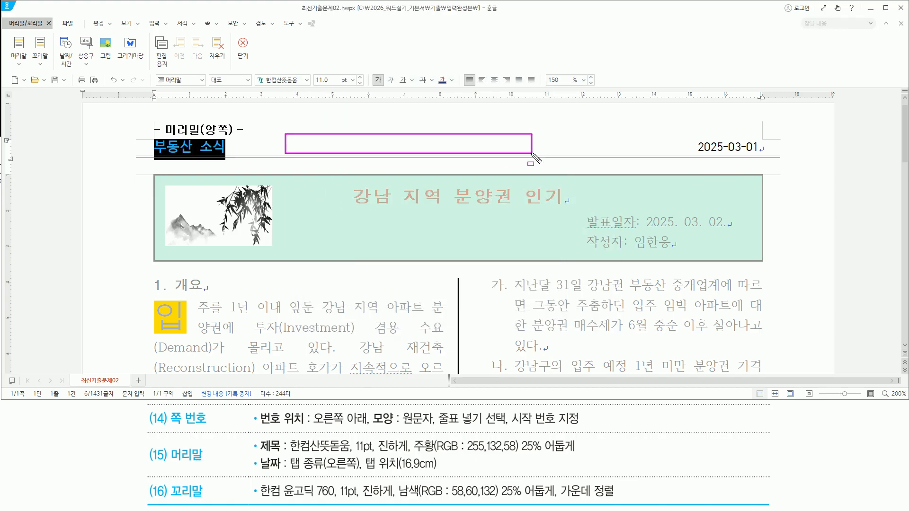
- Leave header editing and check the formatted header in the document
click(426, 147)
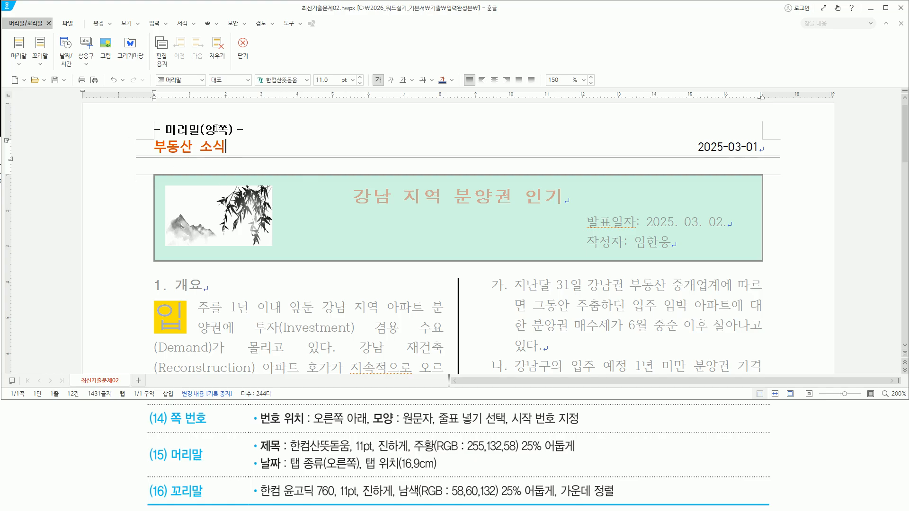
click(309, 160)
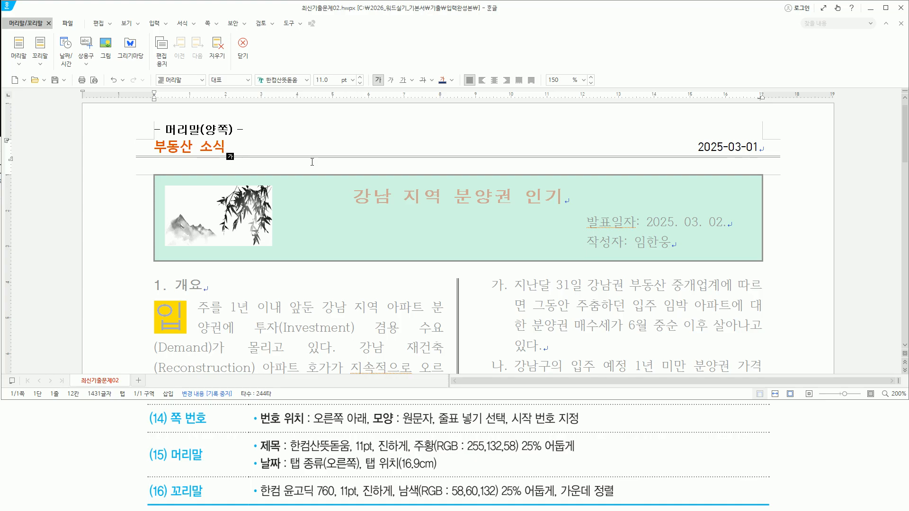
key(shift+Escape)
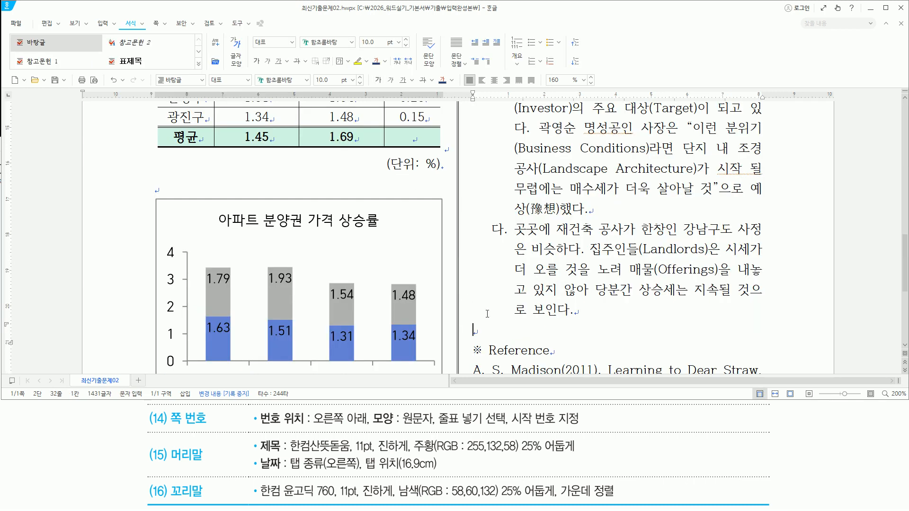
key(Hangul)
scroll(408, 274, up, 10)
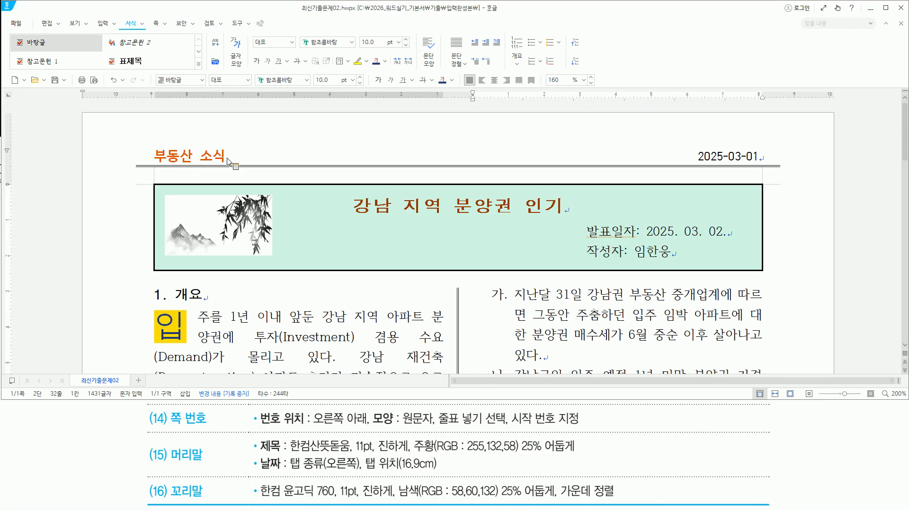
scroll(458, 310, down, 10)
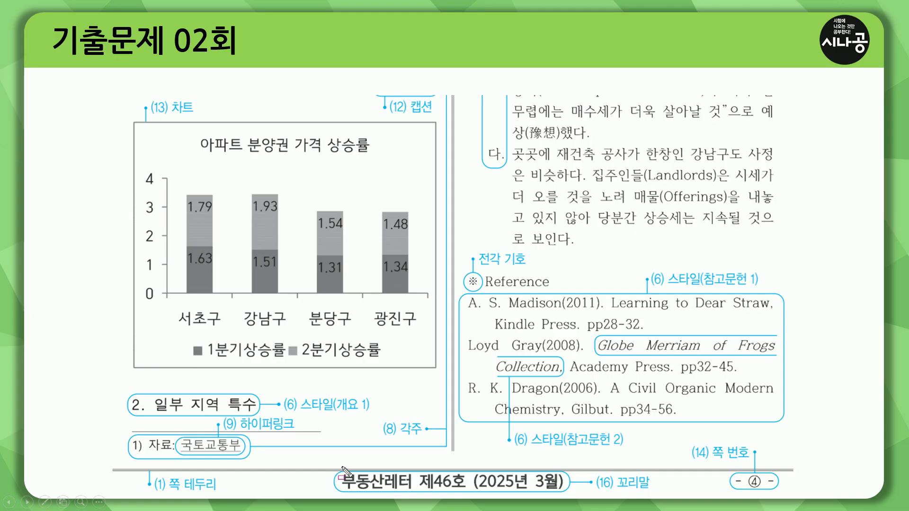
mouse_move(338, 470)
mouse_down()
mouse_move(352, 495)
mouse_move(569, 493)
mouse_up()
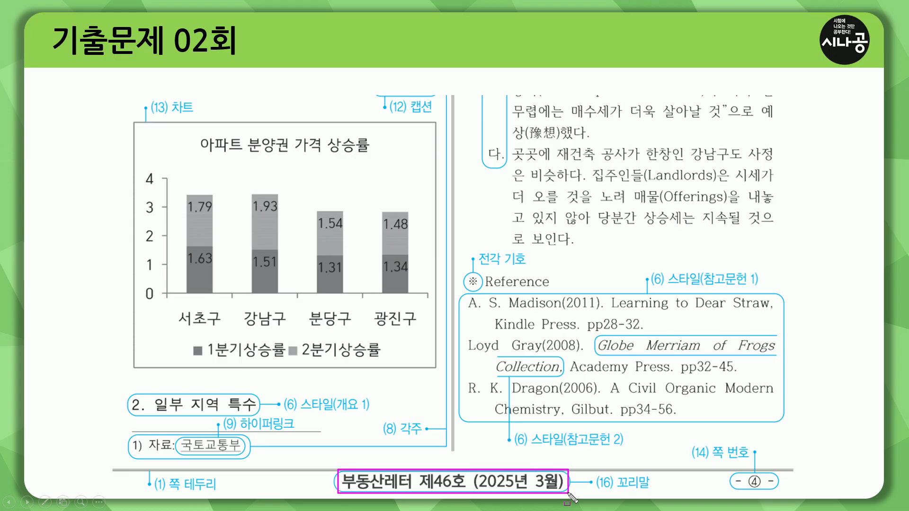
key(e)
mouse_move(412, 473)
mouse_down()
mouse_move(418, 489)
mouse_move(473, 489)
mouse_up()
drag(528, 474, 535, 489)
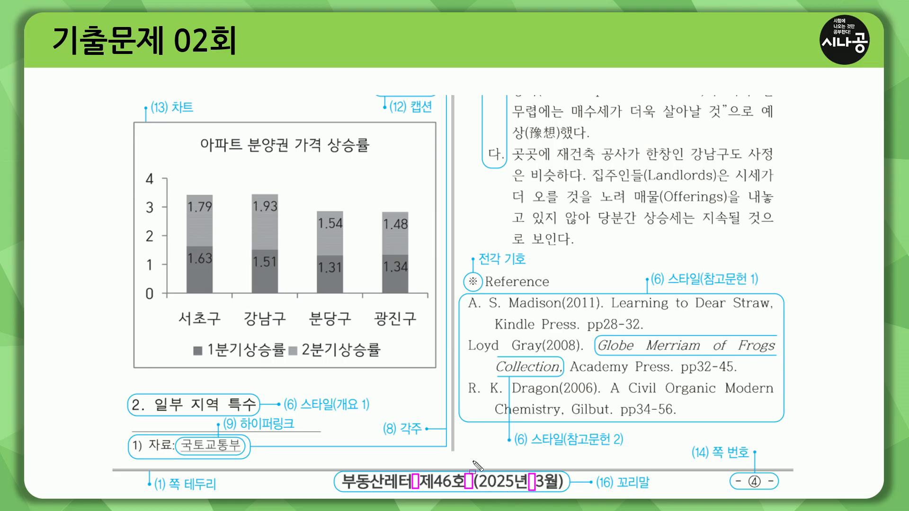
key(Escape)
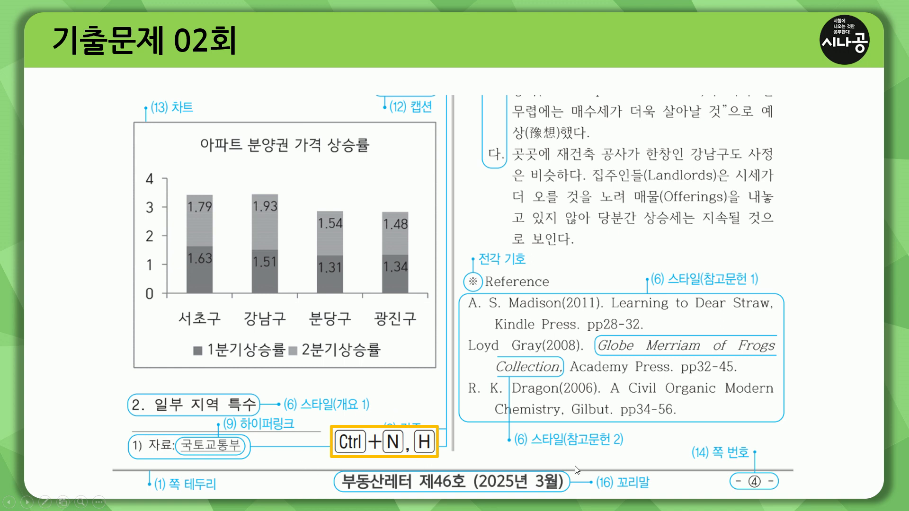
click(597, 440)
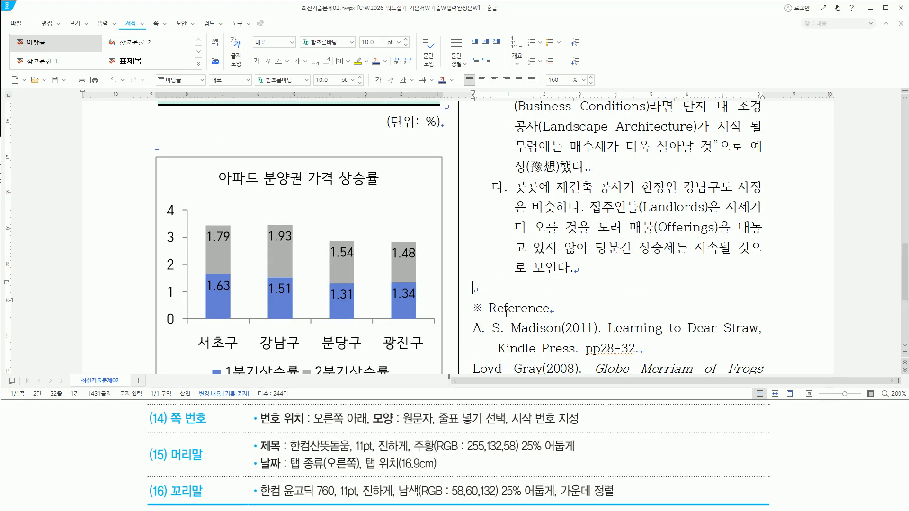
- Create a footer (꼬리말) for both pages (양쪽) without a preset layout
key(ctrl+n)
key(h)
key(alt)
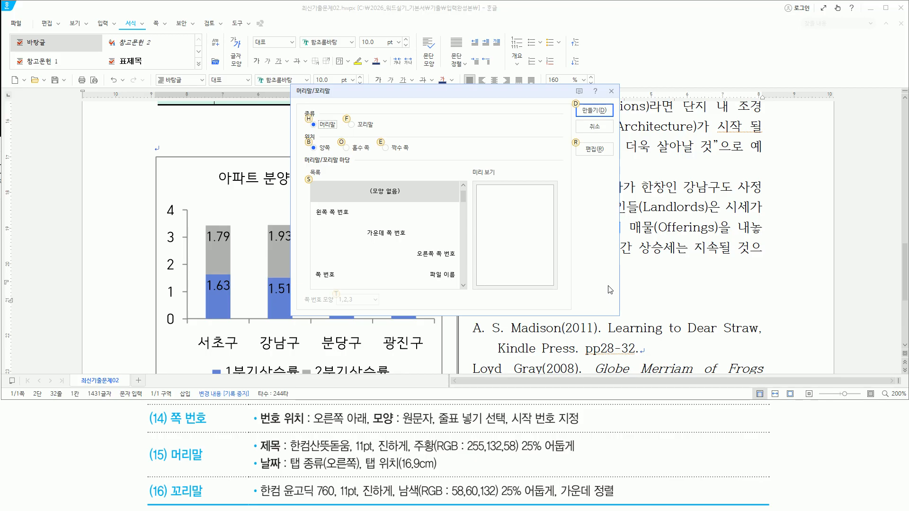
click(352, 125)
key(alt)
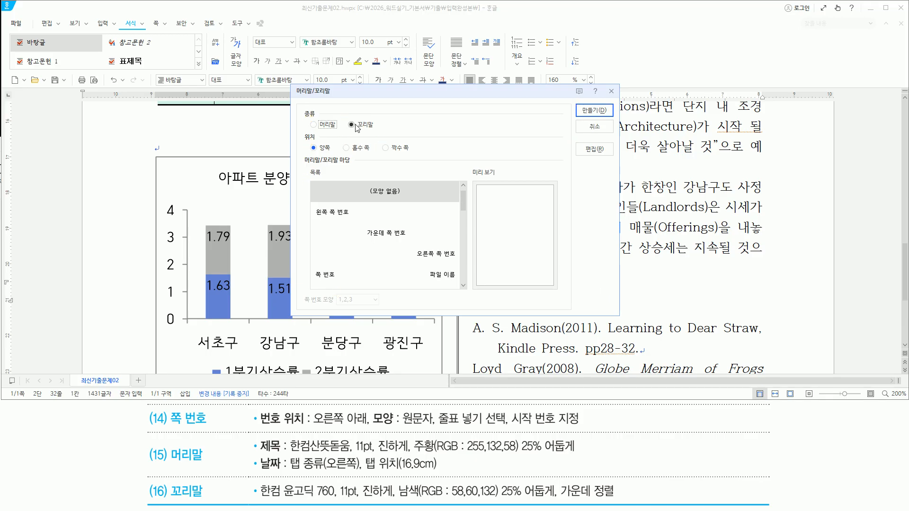
key(Return)
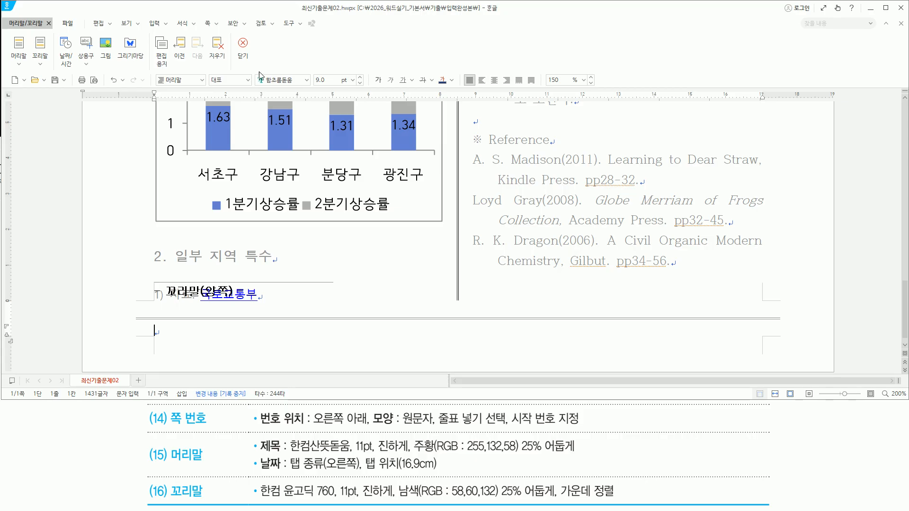
- Enter the footer text 부동산레터 제46호 (2025년 3월)
text(부동사ㄴ레터 제)
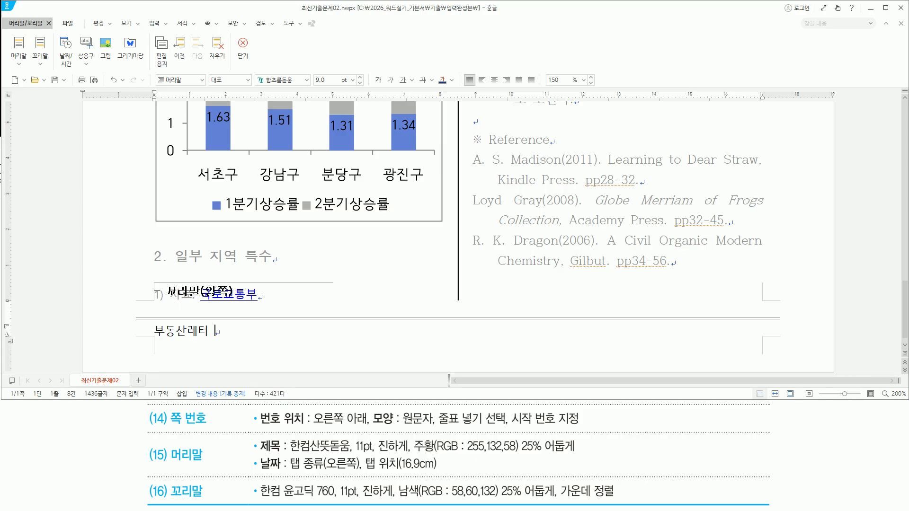
text(46호 )
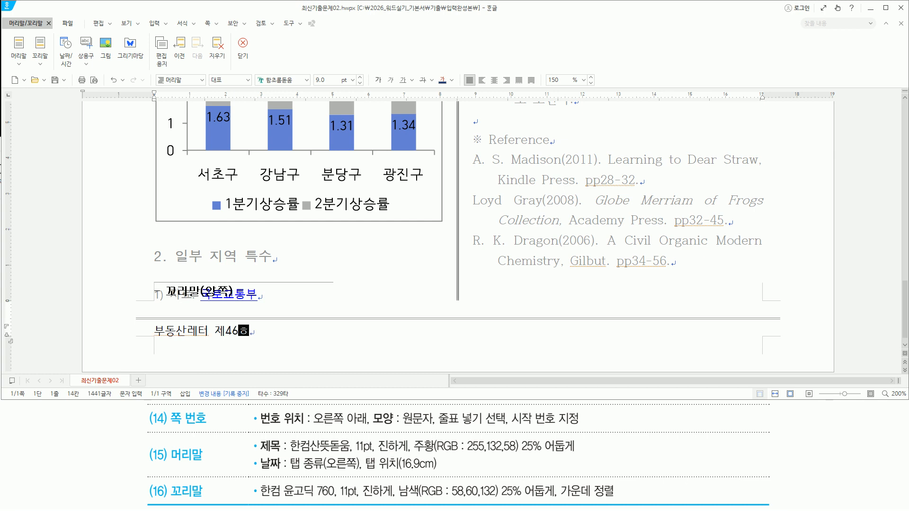
text((2025년)
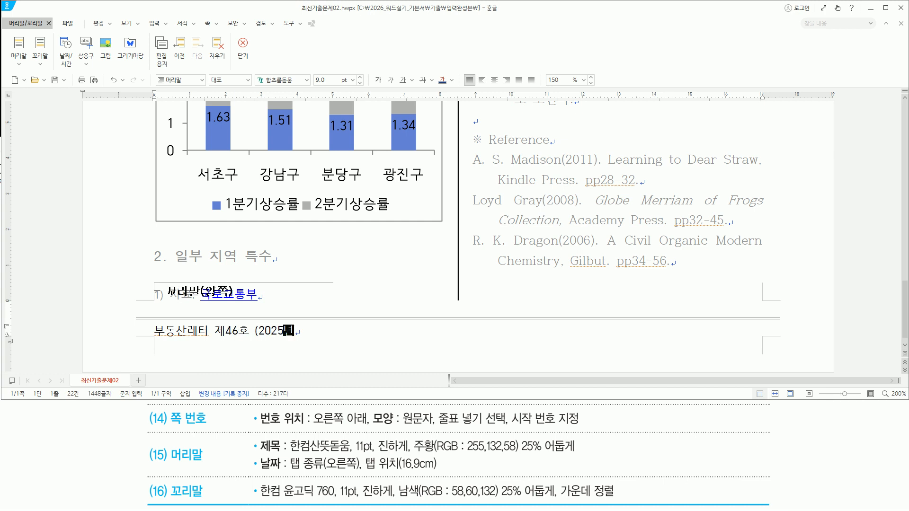
text( 3월))
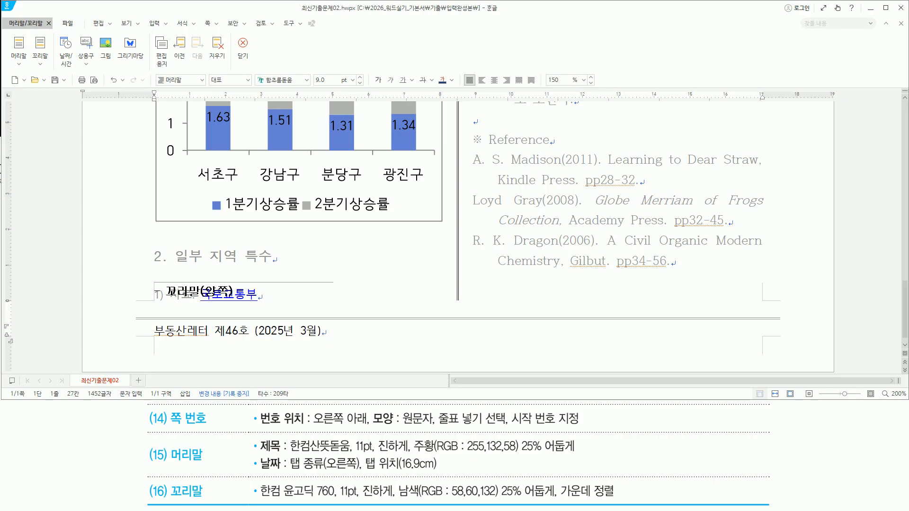
- Select the whole footer line and set its font to 한컴 윤고딕 760 in the character shape settings
key(shift+Home)
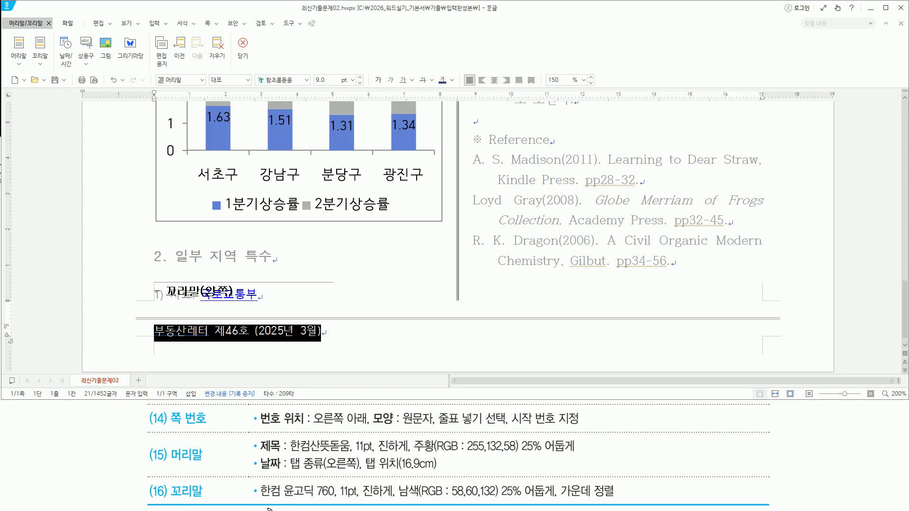
mouse_move(258, 499)
mouse_down()
mouse_move(532, 502)
mouse_move(560, 499)
mouse_move(558, 479)
mouse_move(617, 498)
mouse_up()
key(Escape)
click(391, 25)
key(alt+l)
text(한컴)
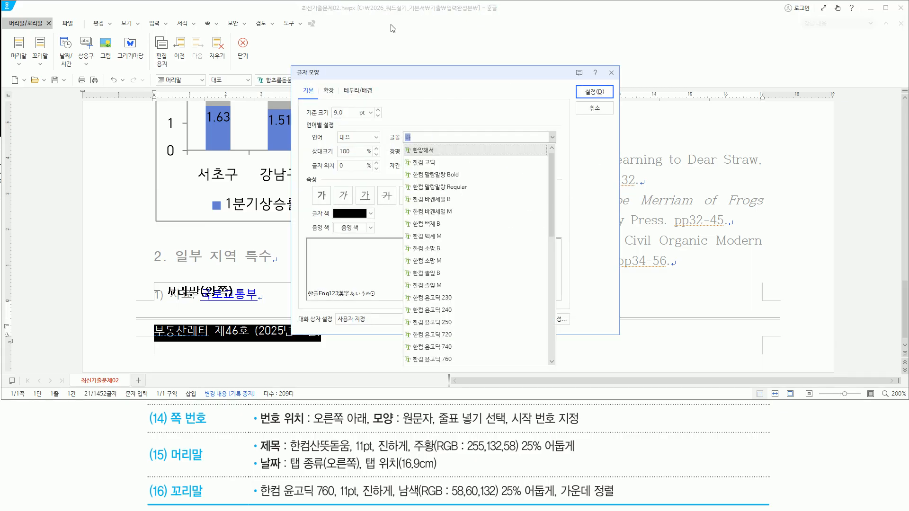
text( 윤)
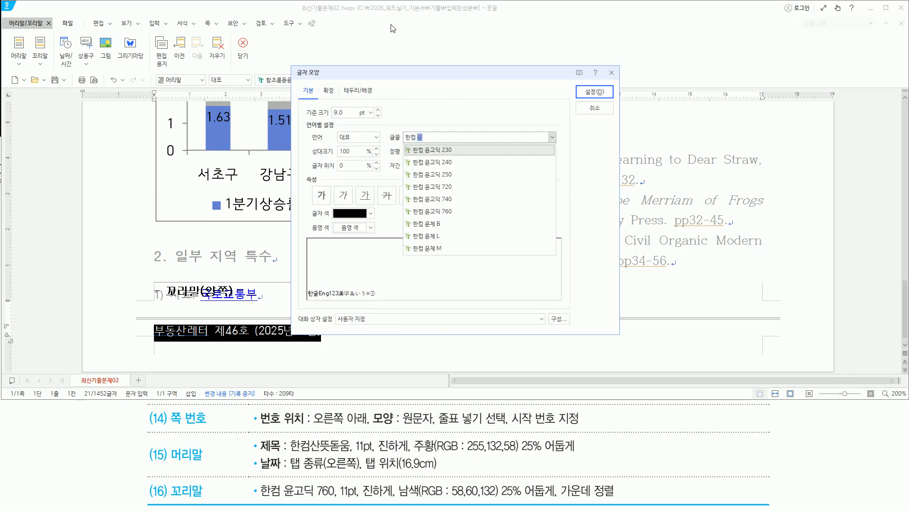
text(고딕 760)
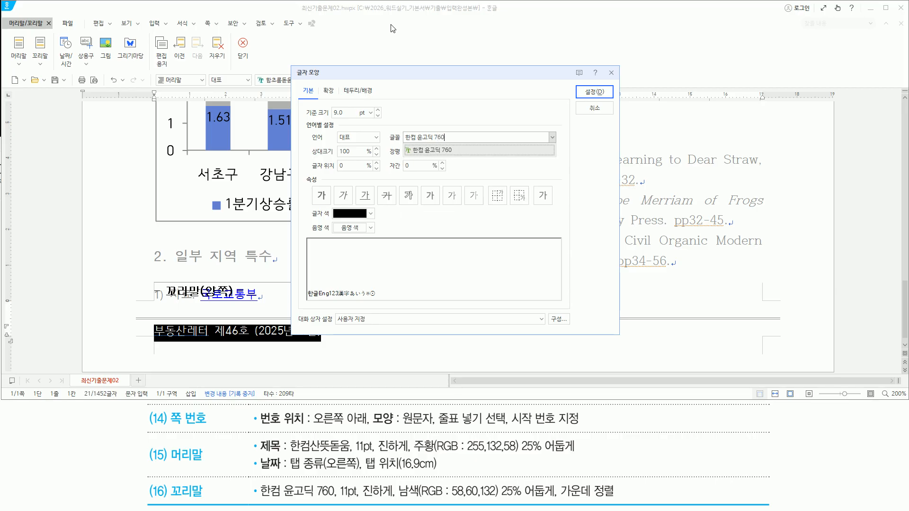
key(Return)
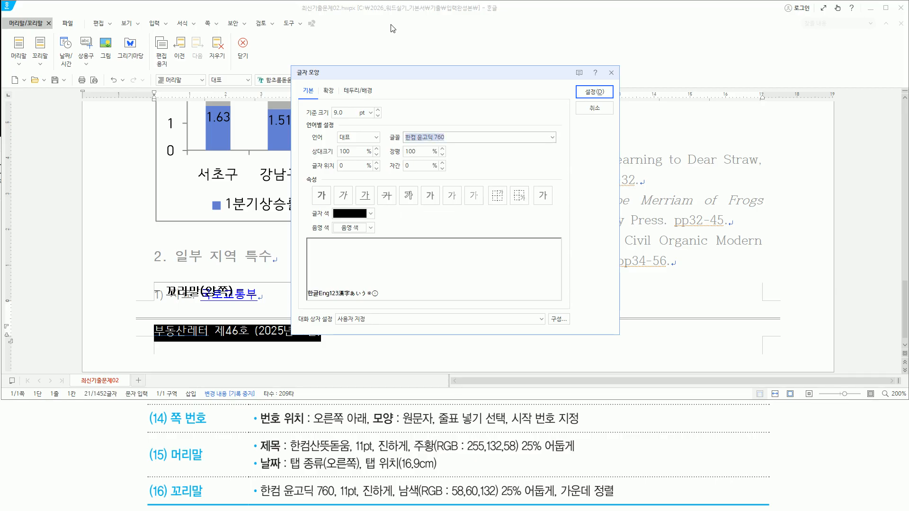
- Set the footer text to 11 pt, bold, in 남색(RGB: 58,60,132) 25% 어둡게, and apply the character shape
key(alt)
text(z)
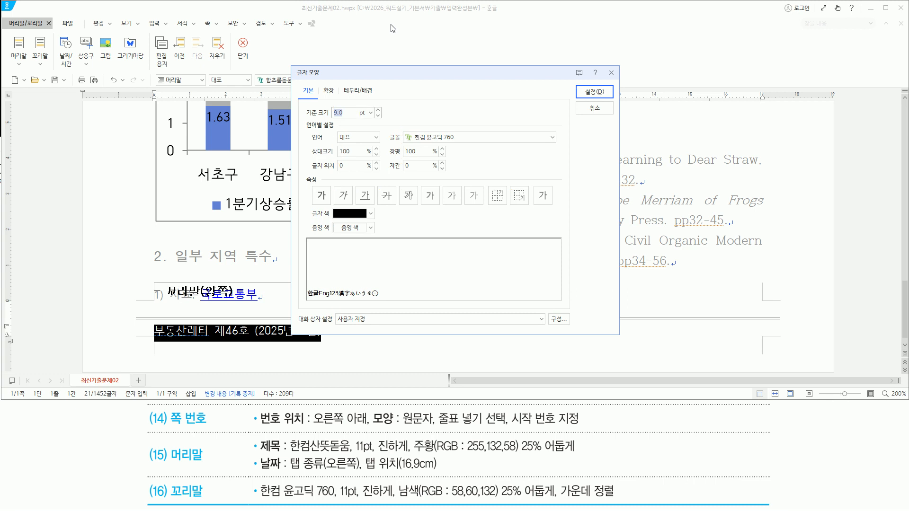
text(11)
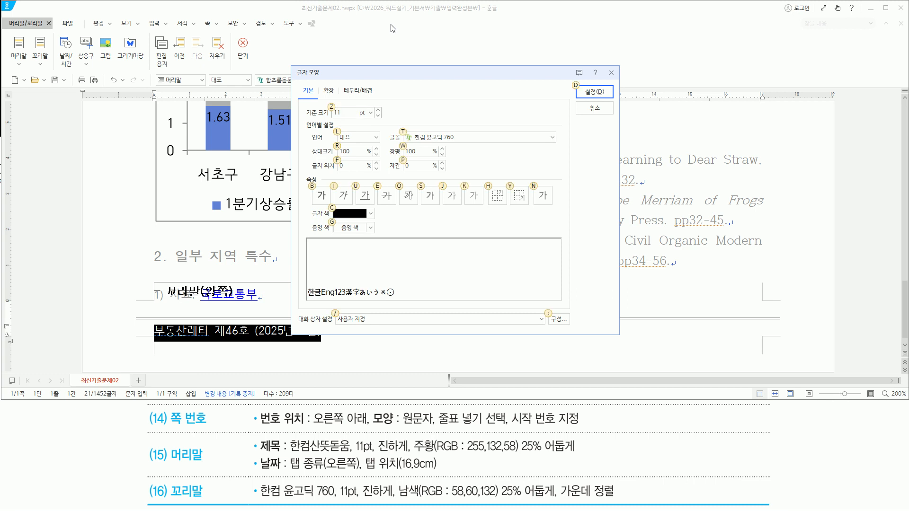
key(alt+b)
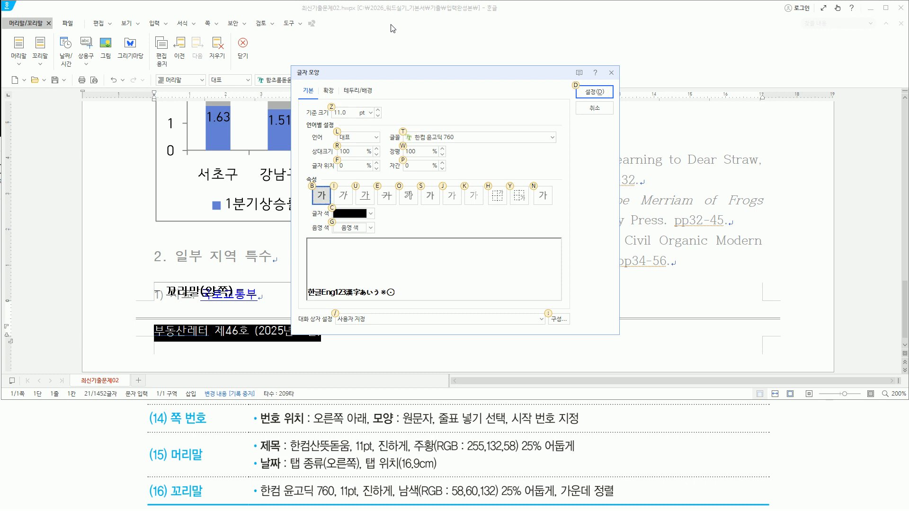
click(359, 214)
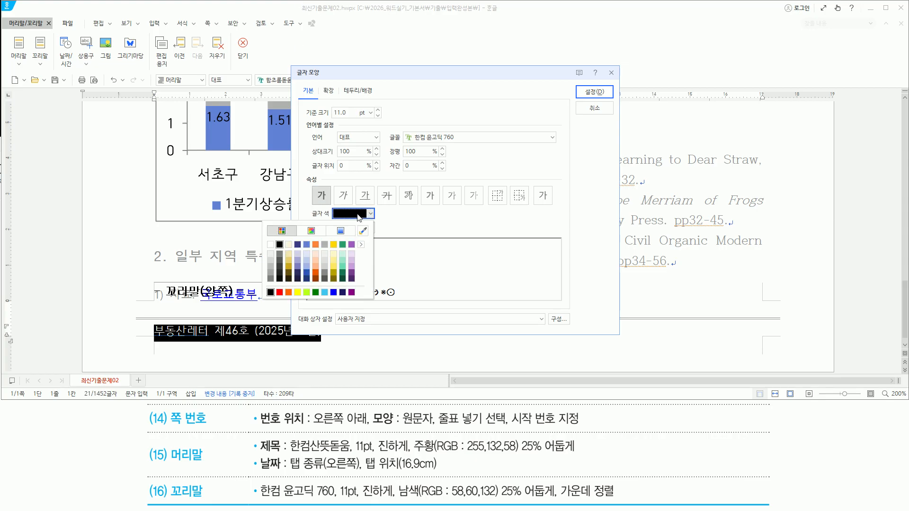
click(297, 272)
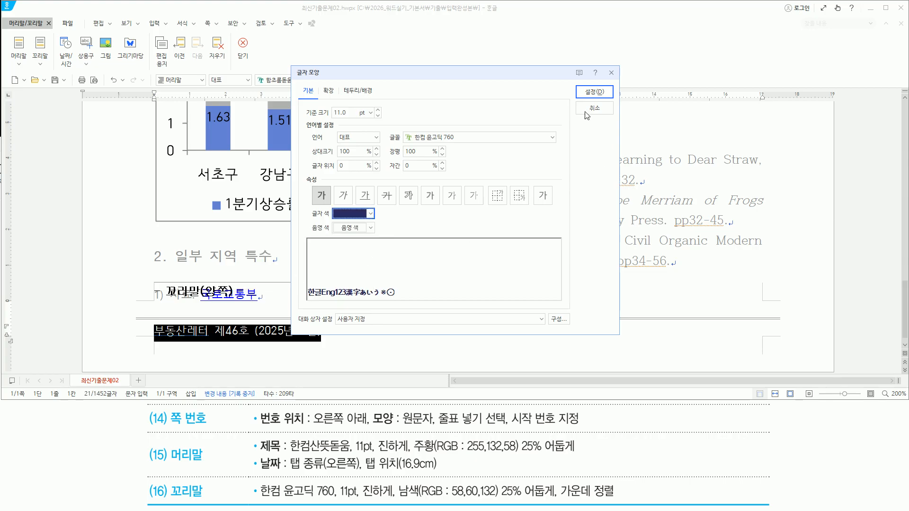
click(598, 95)
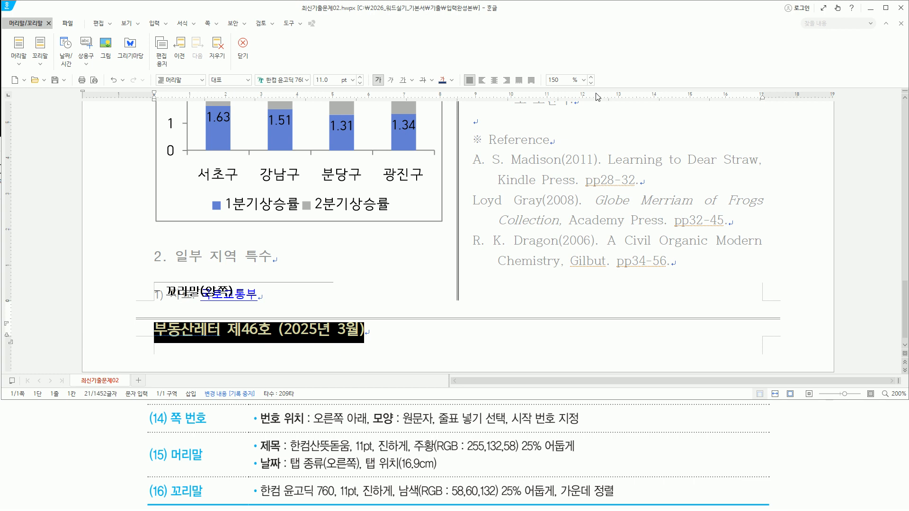
- Centre-align the footer line and leave footer editing
key(ctrl+shift+c)
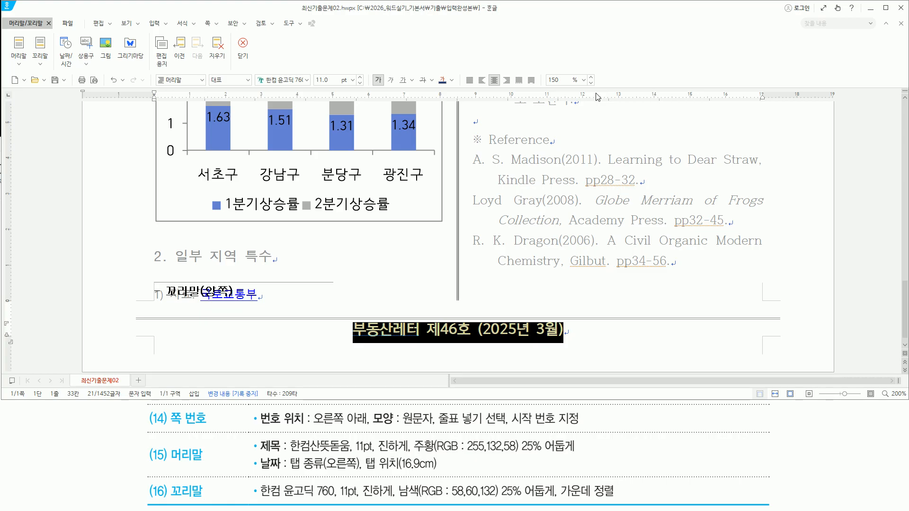
key(shift+Escape)
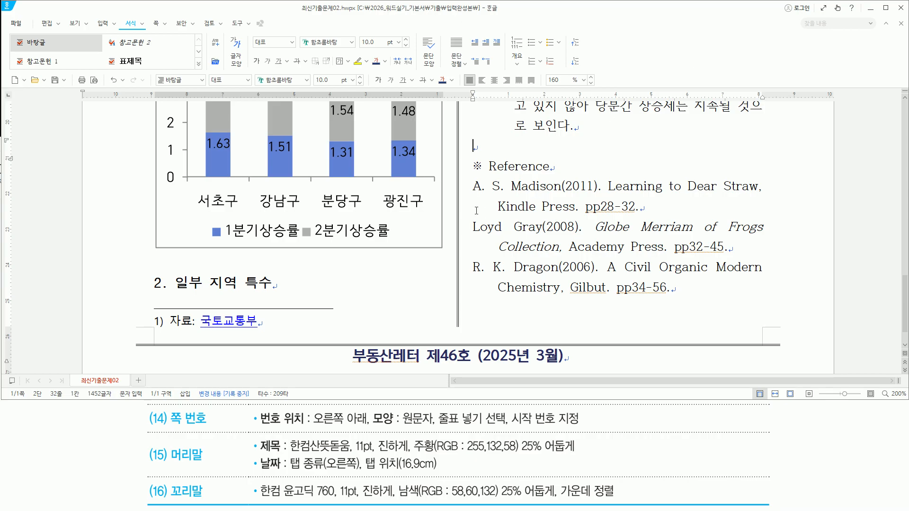
key(Hangul)
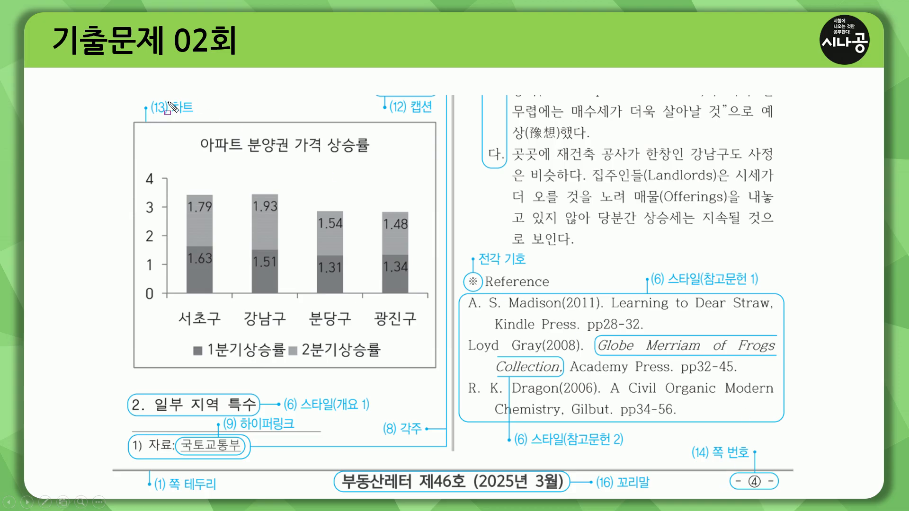
mouse_move(140, 87)
mouse_down()
mouse_move(753, 453)
mouse_move(795, 467)
mouse_up()
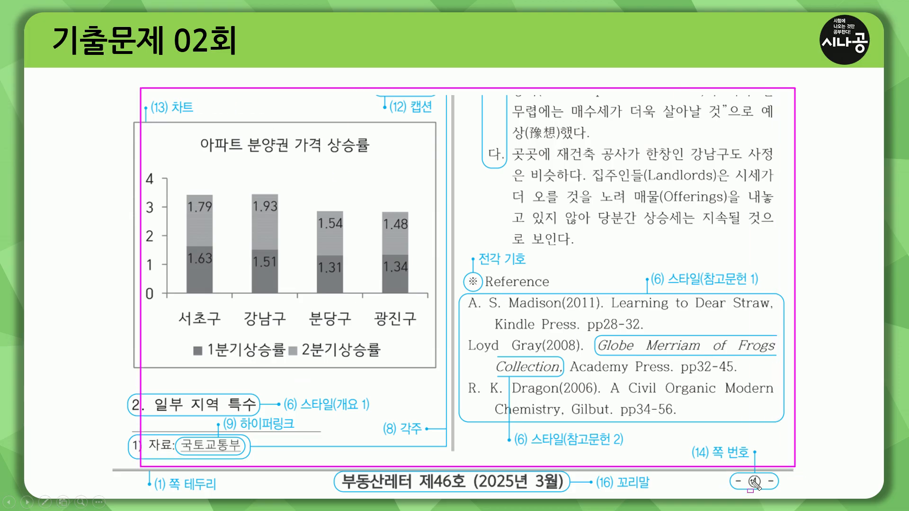
drag(732, 474, 777, 488)
key(e)
key(ctrl+alt+d)
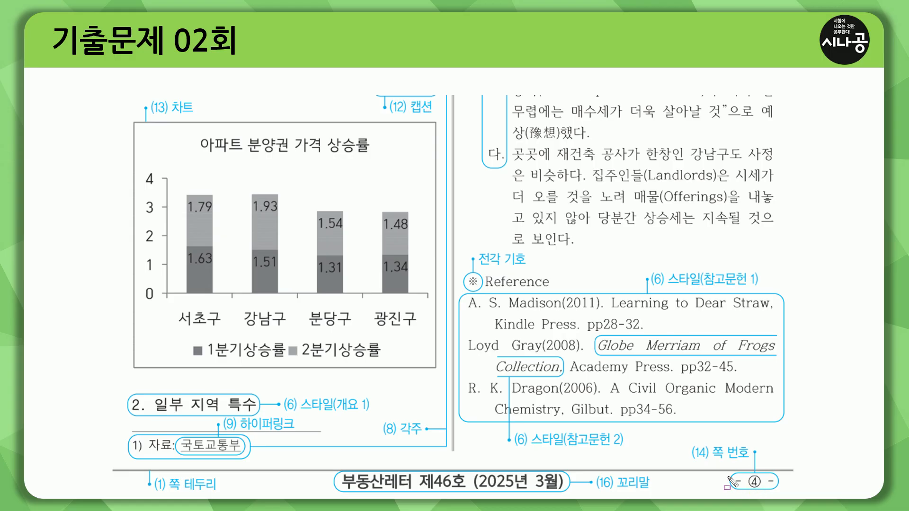
key(Escape)
- Start adding page numbers (쪽 번호 매기기) and place the number at 오른쪽 아래
click(630, 396)
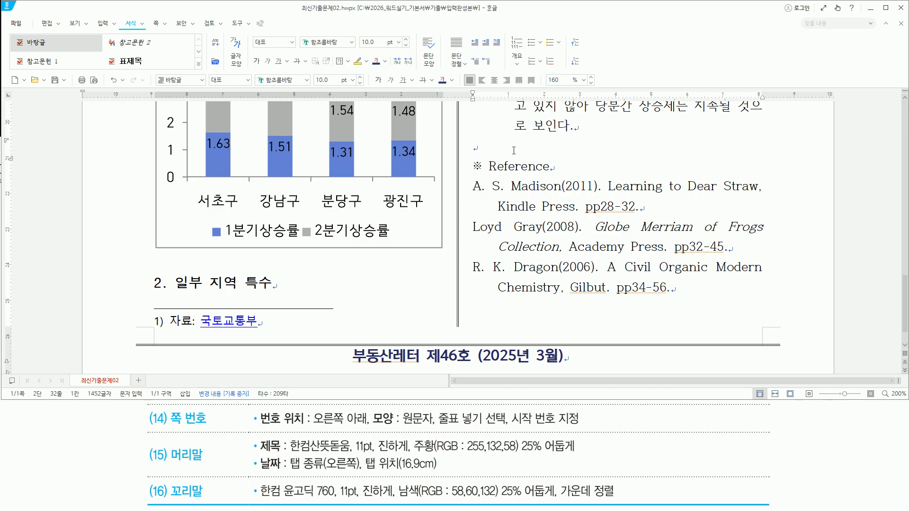
key(ctrl+n)
key(p)
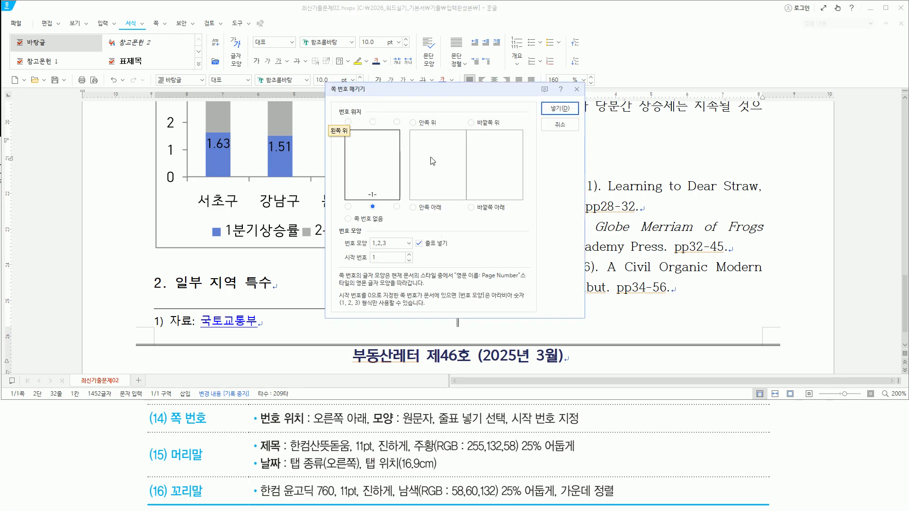
drag(259, 428, 371, 428)
drag(390, 198, 400, 212)
click(396, 207)
- Set the page number shape (번호 모양) to the circled digits ①,②,③
drag(374, 432, 444, 432)
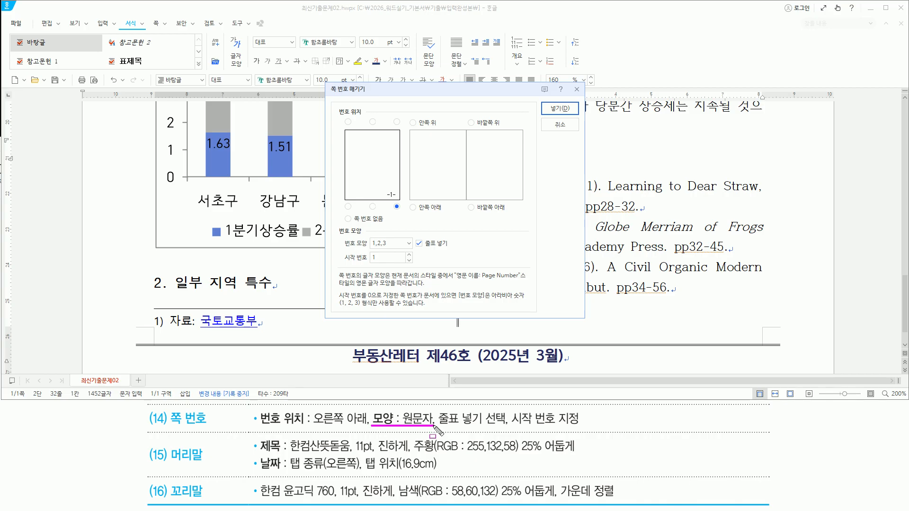
click(393, 245)
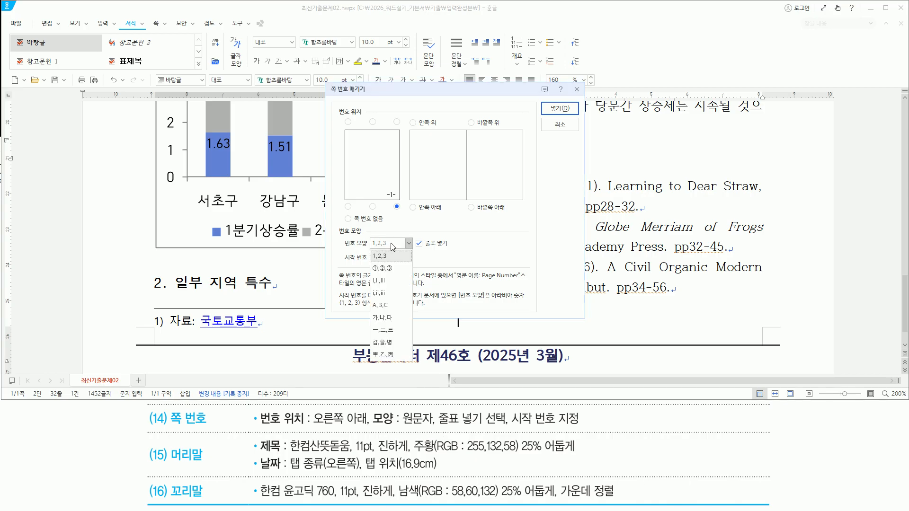
click(390, 268)
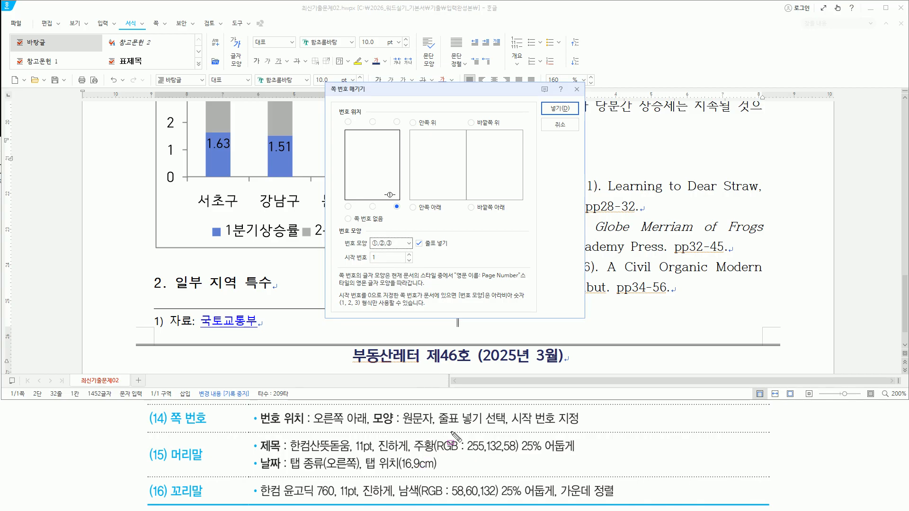
drag(440, 426, 509, 426)
drag(413, 237, 453, 251)
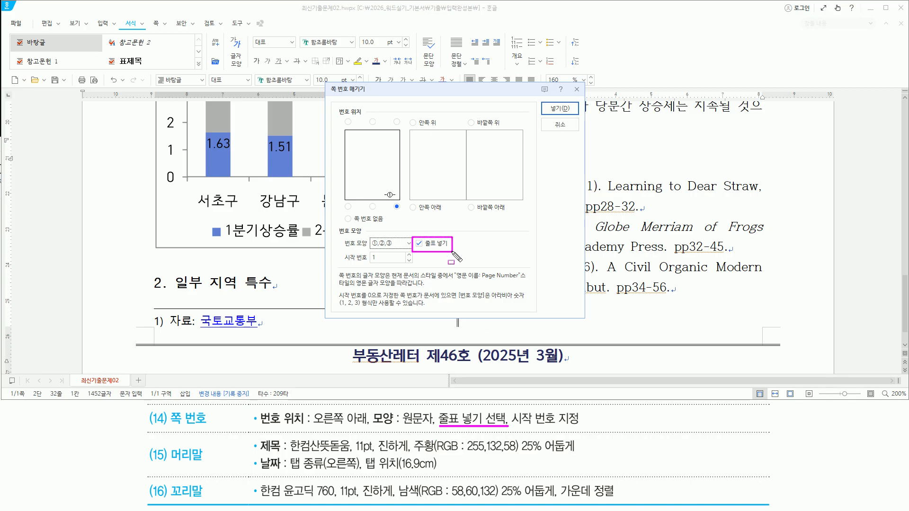
- Set the starting page number (시작 번호) to 4 and insert the page number
drag(511, 410, 584, 429)
key(Escape)
click(410, 254)
click(410, 255)
click(409, 255)
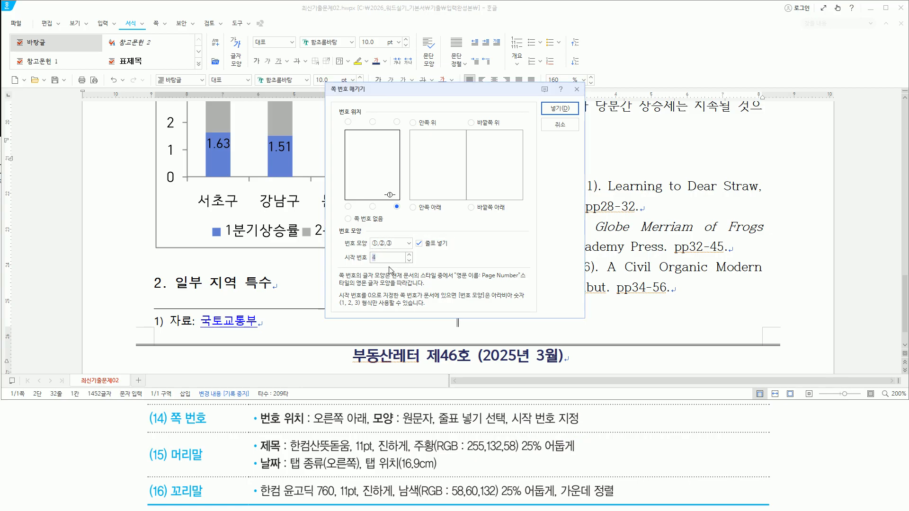
drag(339, 264, 399, 264)
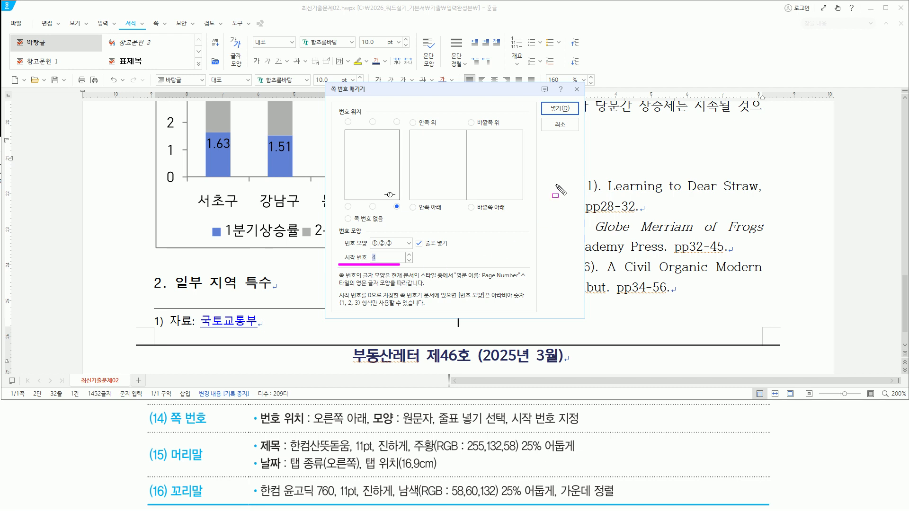
drag(547, 99, 574, 115)
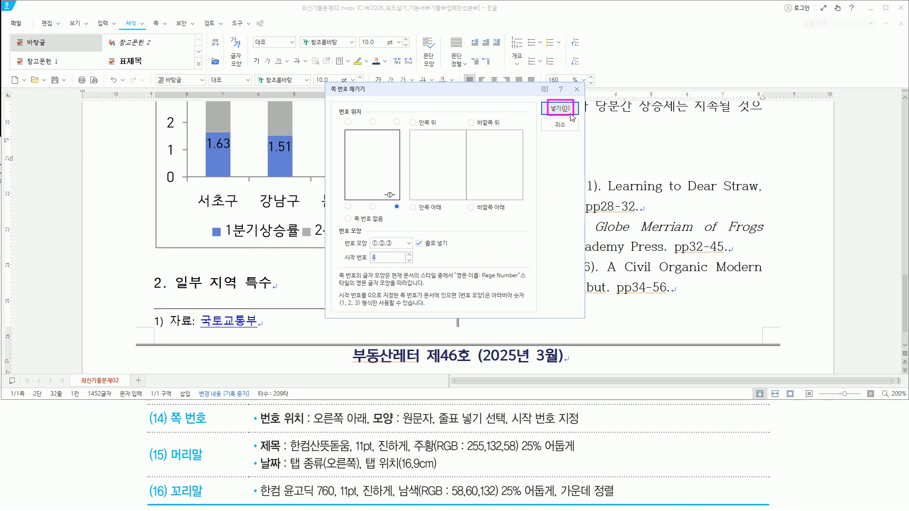
click(573, 114)
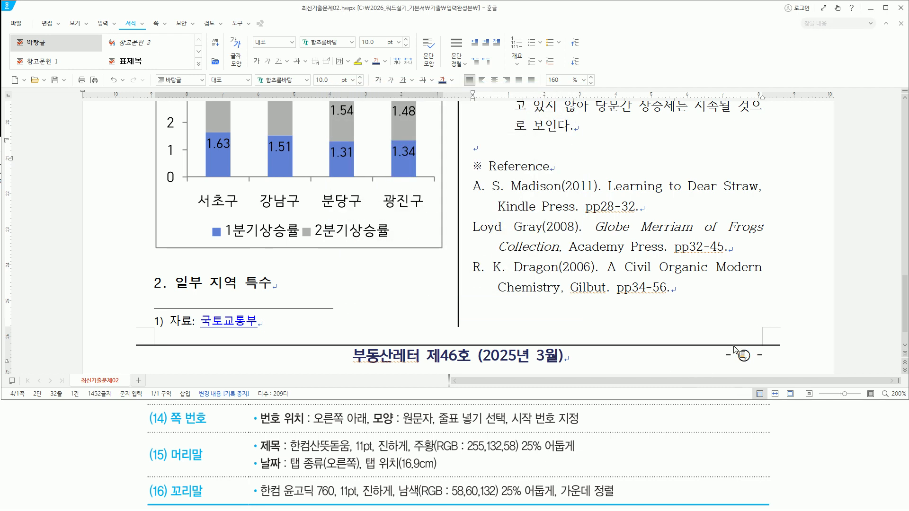
- Maximize the document window and review the completed page, including the header, title box, body columns, table and chart
drag(719, 345, 774, 368)
key(Escape)
click(501, 151)
double_click(436, 10)
scroll(439, 216, up, 12)
scroll(438, 216, down, 1)
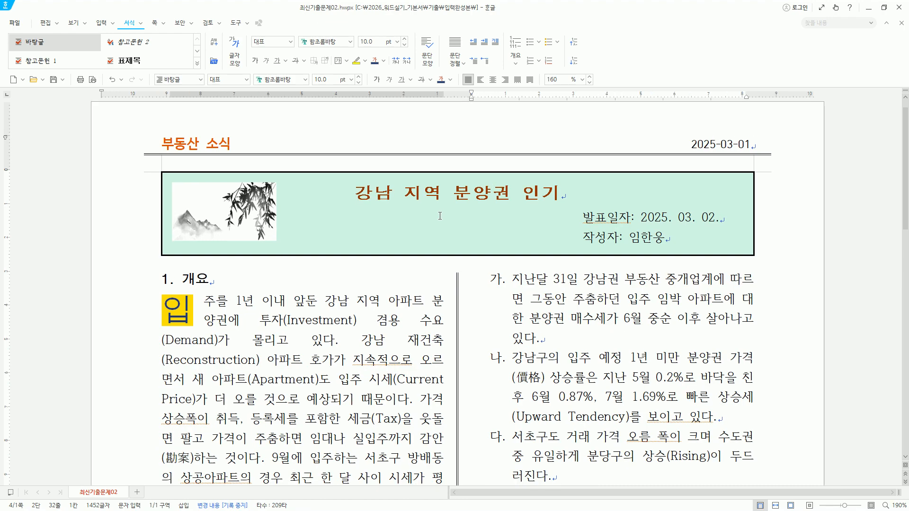
scroll(439, 216, down, 4)
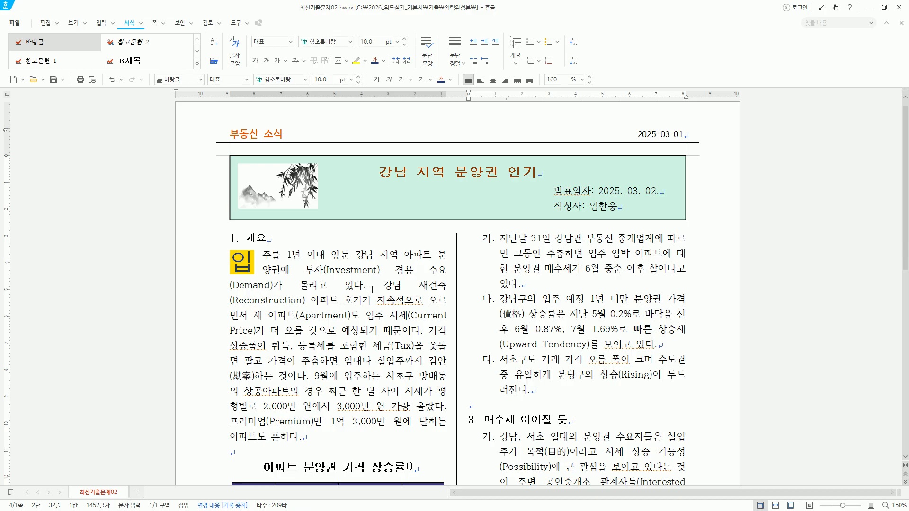
scroll(372, 290, down, 3)
scroll(372, 307, down, 1)
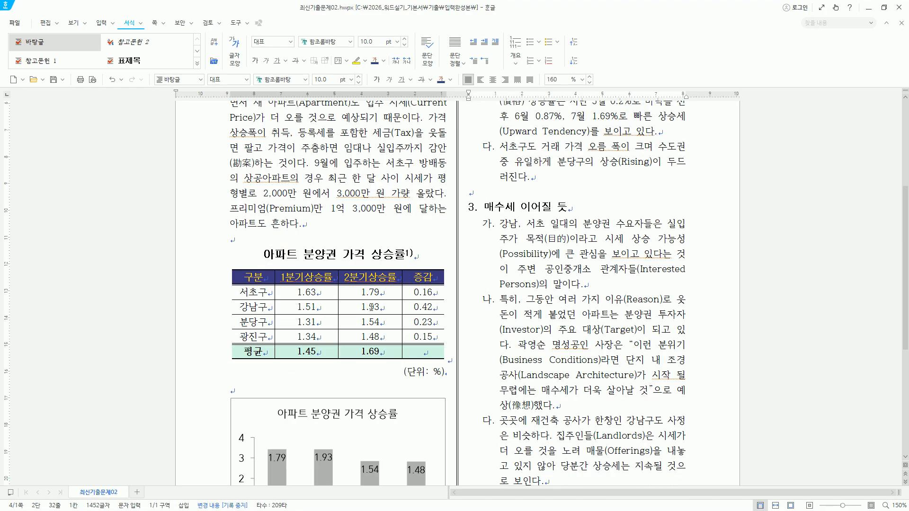
scroll(372, 307, down, 3)
scroll(372, 307, up, 7)
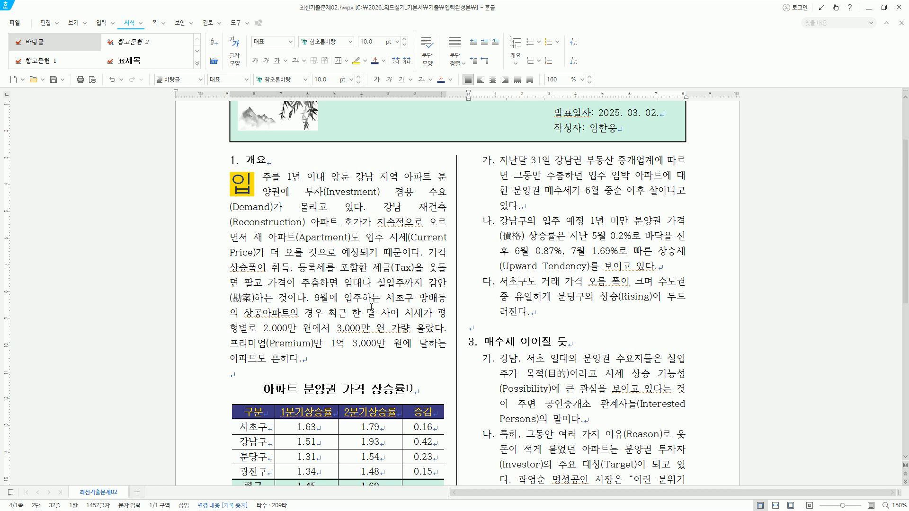
scroll(372, 307, up, 2)
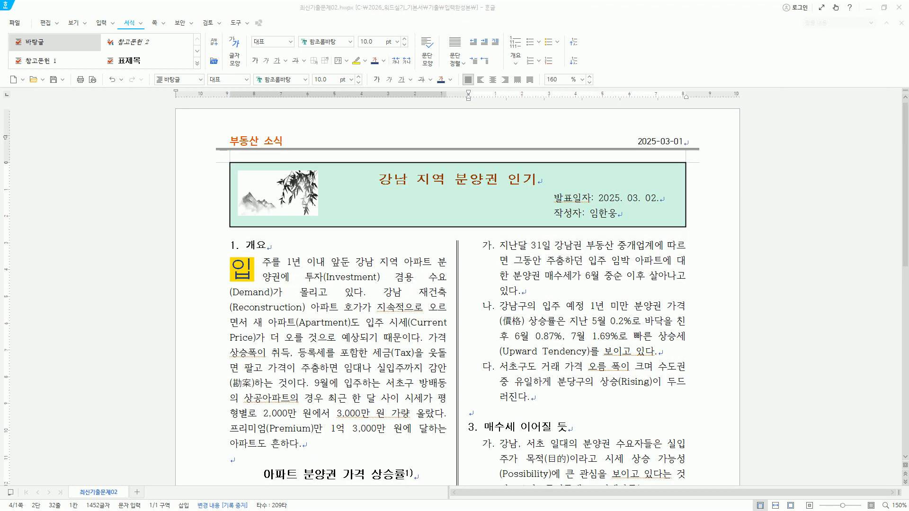